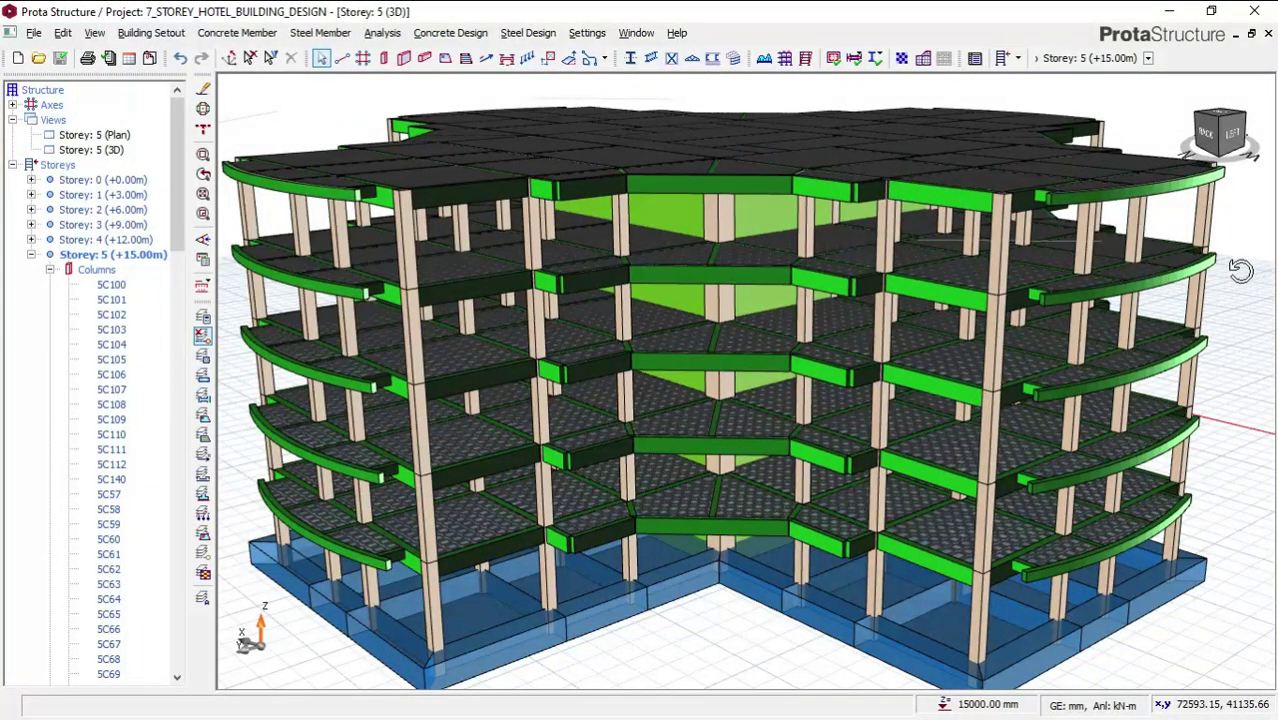
Open the plan view of Storey 5 from the building's 3D view
middle_drag(1241, 272, 1247, 288)
drag(840, 205, 818, 176)
click(810, 192)
middle_drag(818, 233, 839, 329)
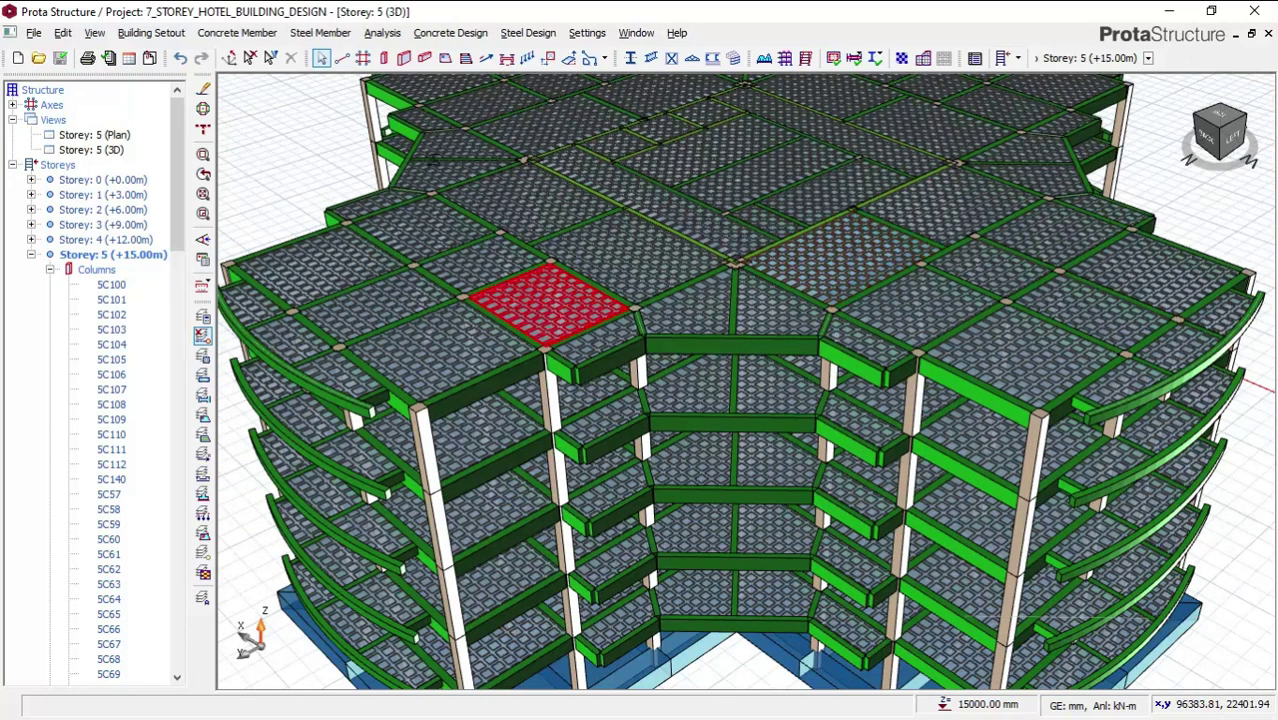
click(117, 136)
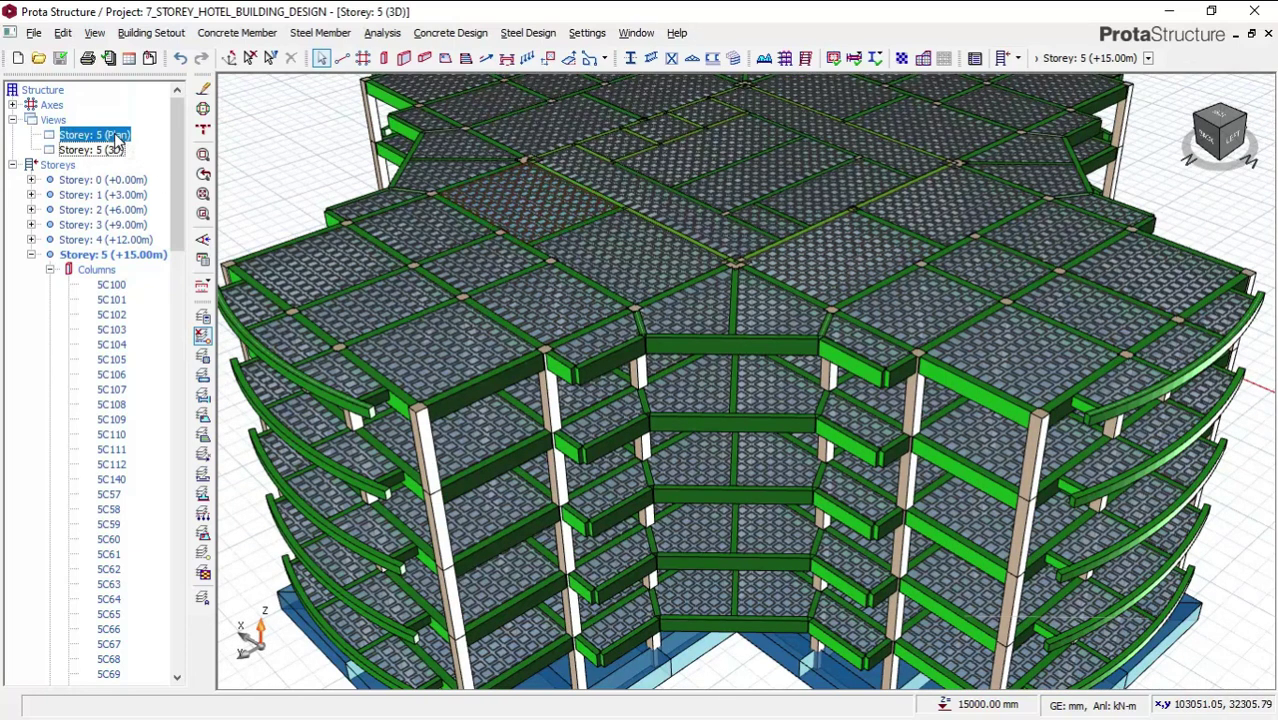
right_click(118, 135)
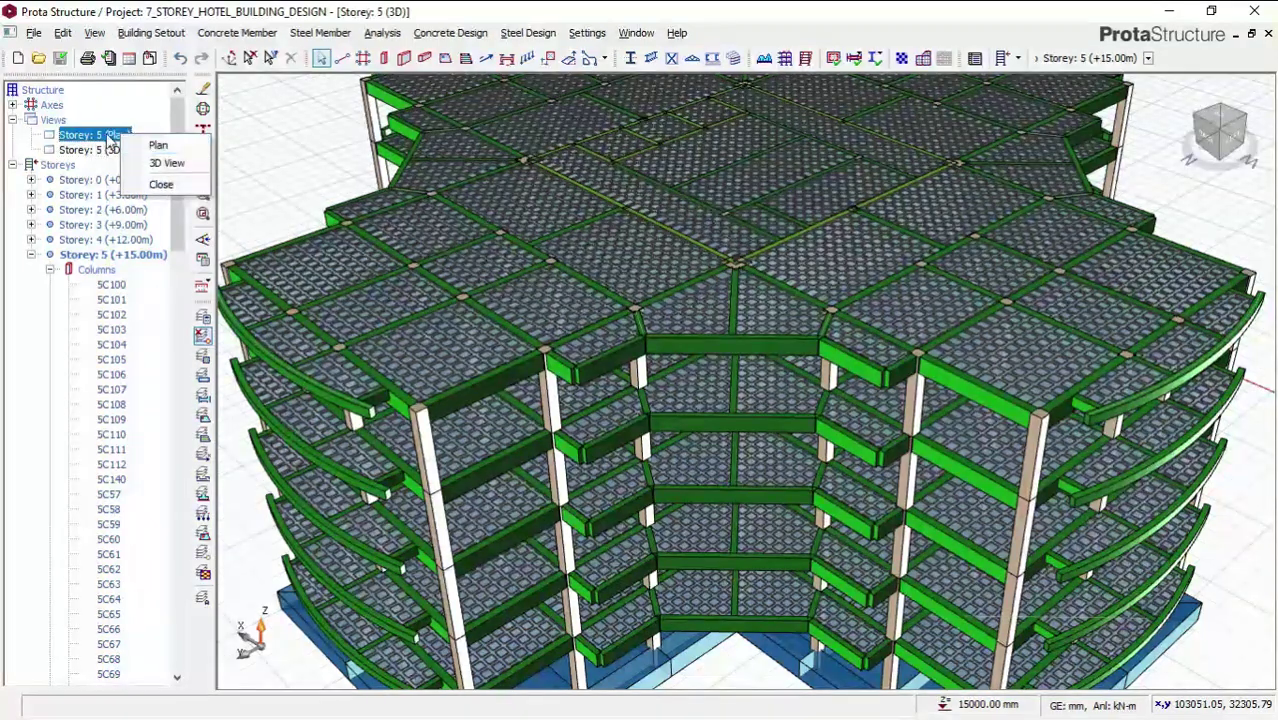
click(107, 140)
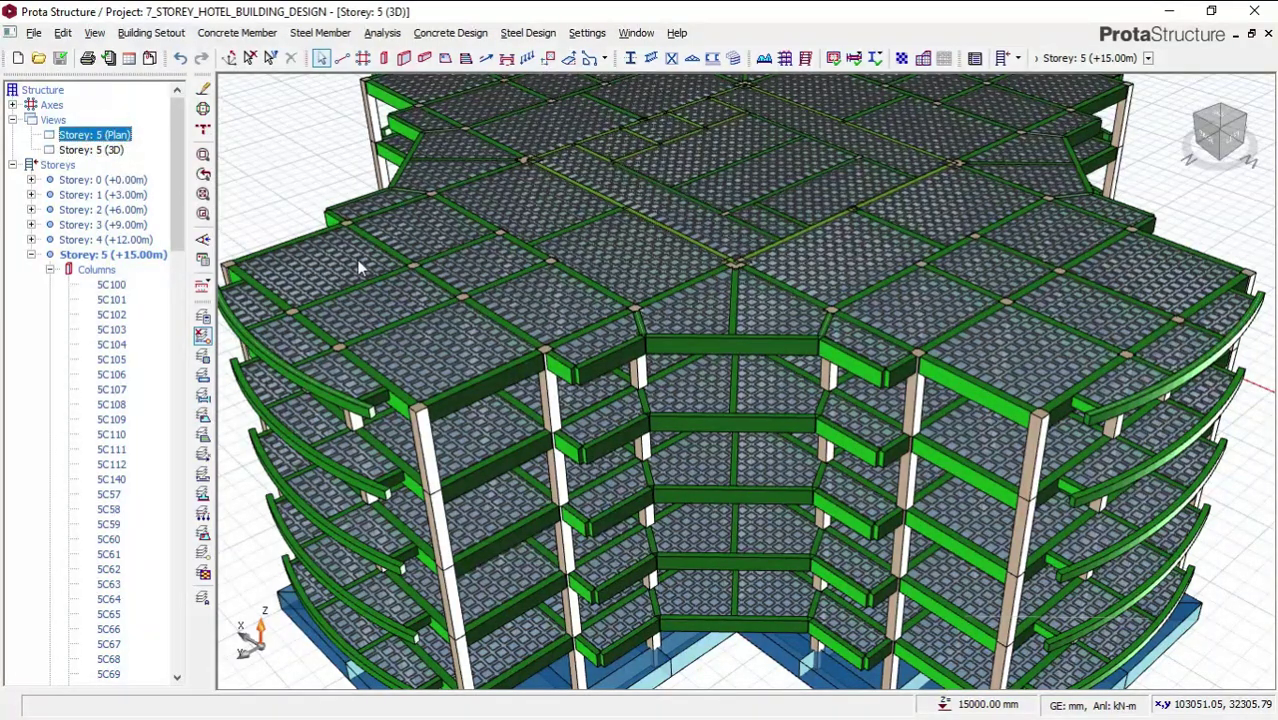
double_click(133, 137)
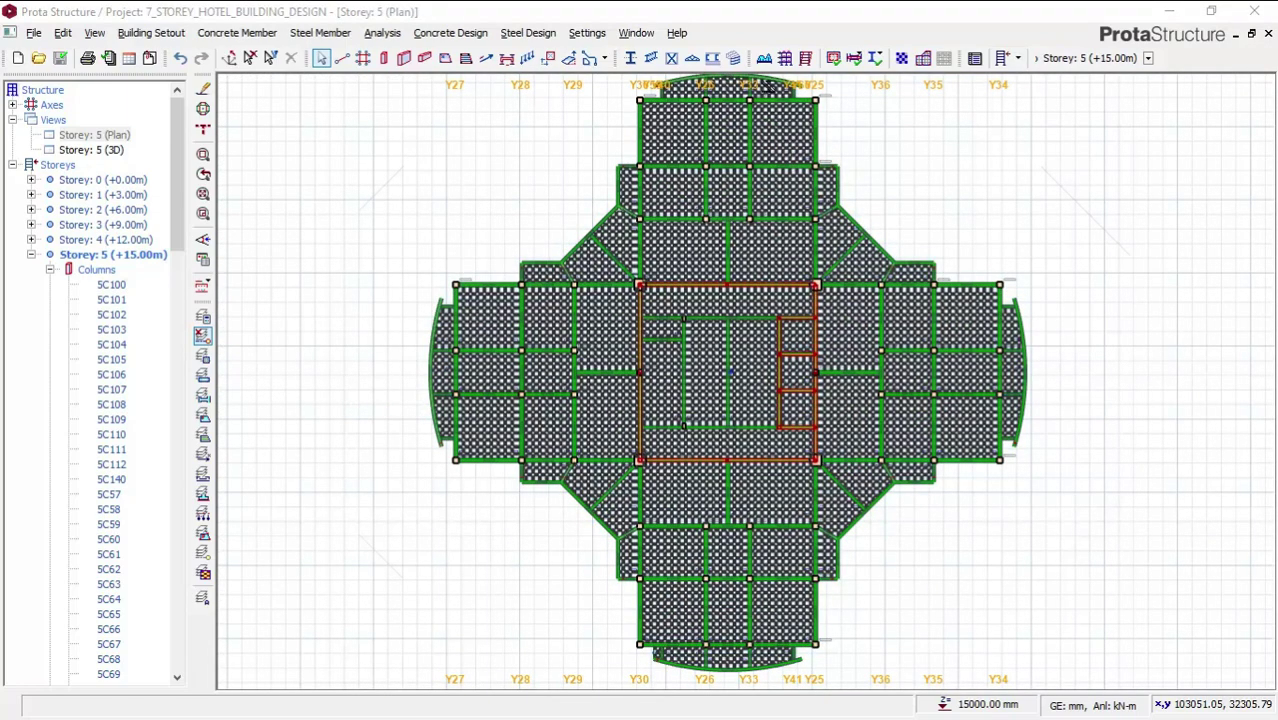
Examine the Storey 5 waffle slab layout in plan, covering all four wings and the central core
click(786, 99)
scroll(786, 110, up, 5)
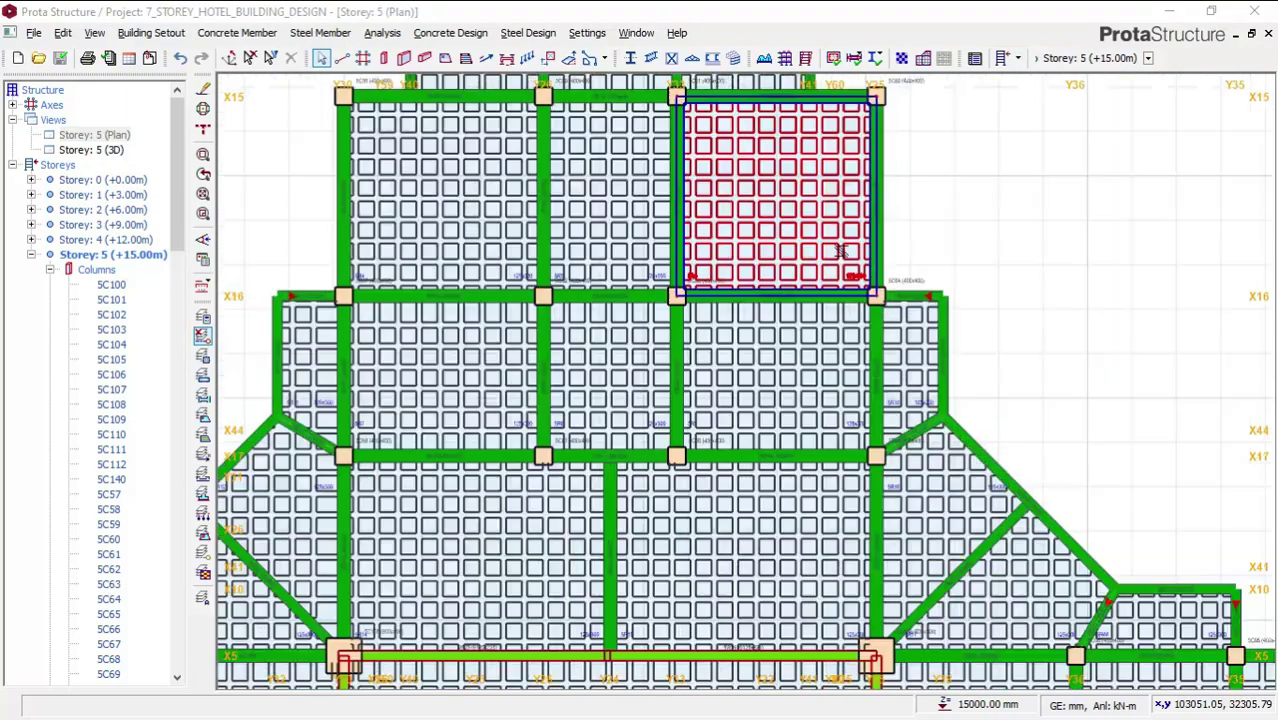
scroll(859, 238, down, 2)
scroll(810, 352, down, 2)
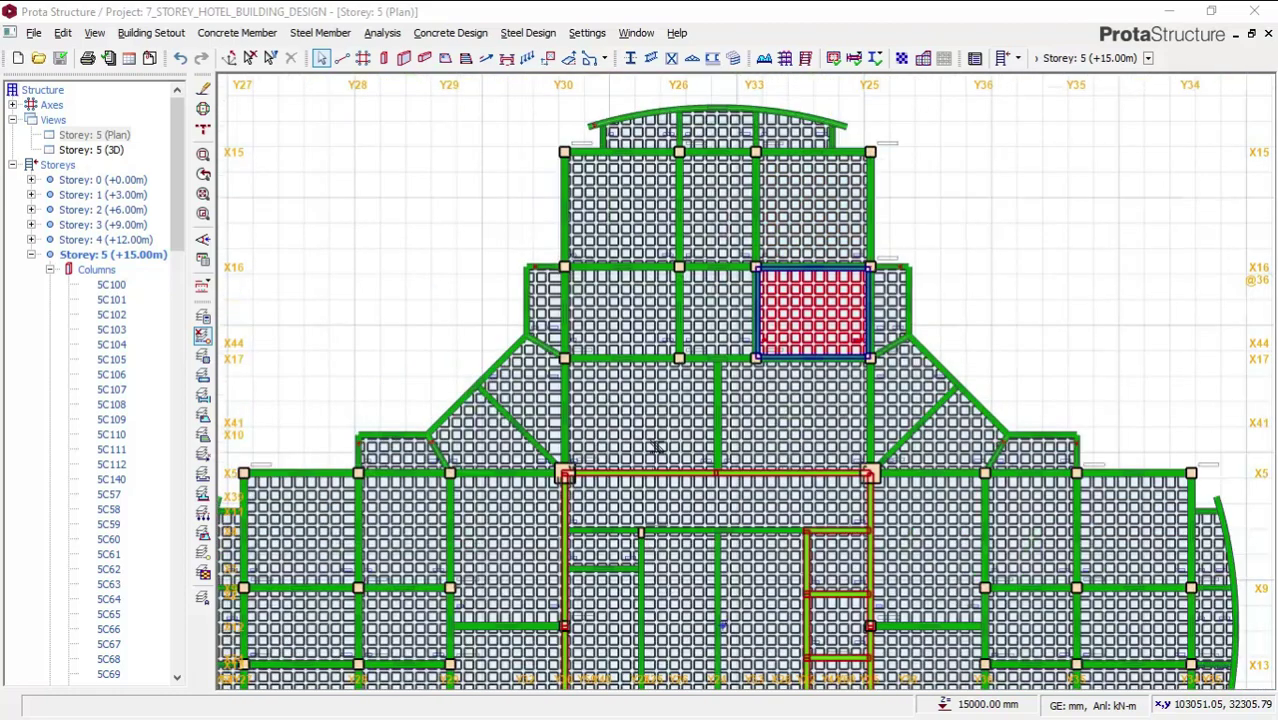
middle_drag(675, 380, 737, 202)
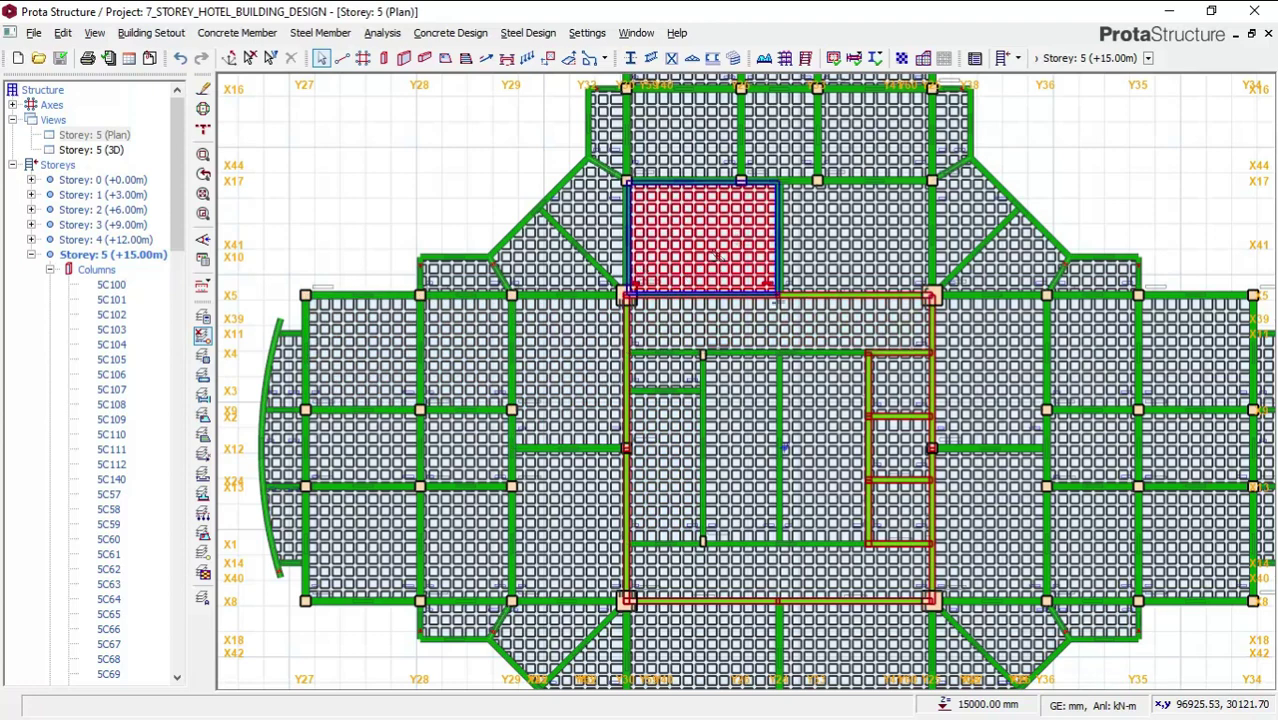
middle_drag(766, 274, 759, 200)
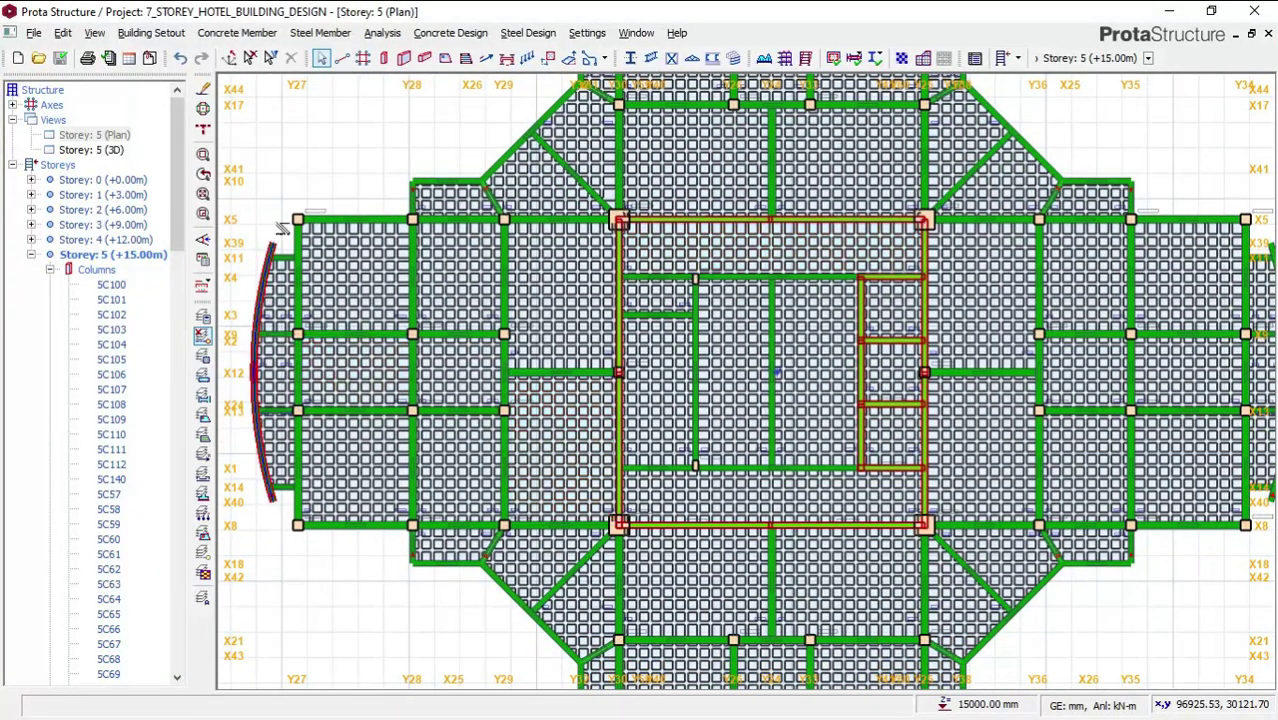
click(467, 484)
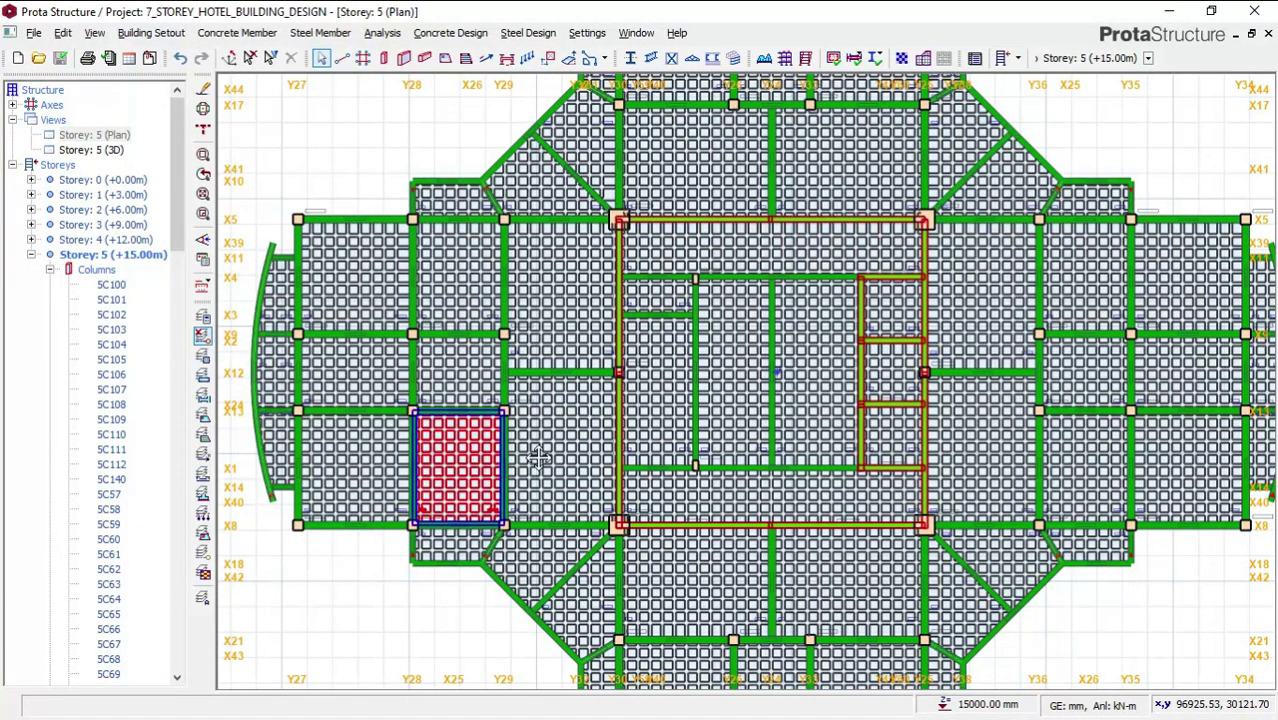
middle_drag(456, 426, 527, 400)
key(Escape)
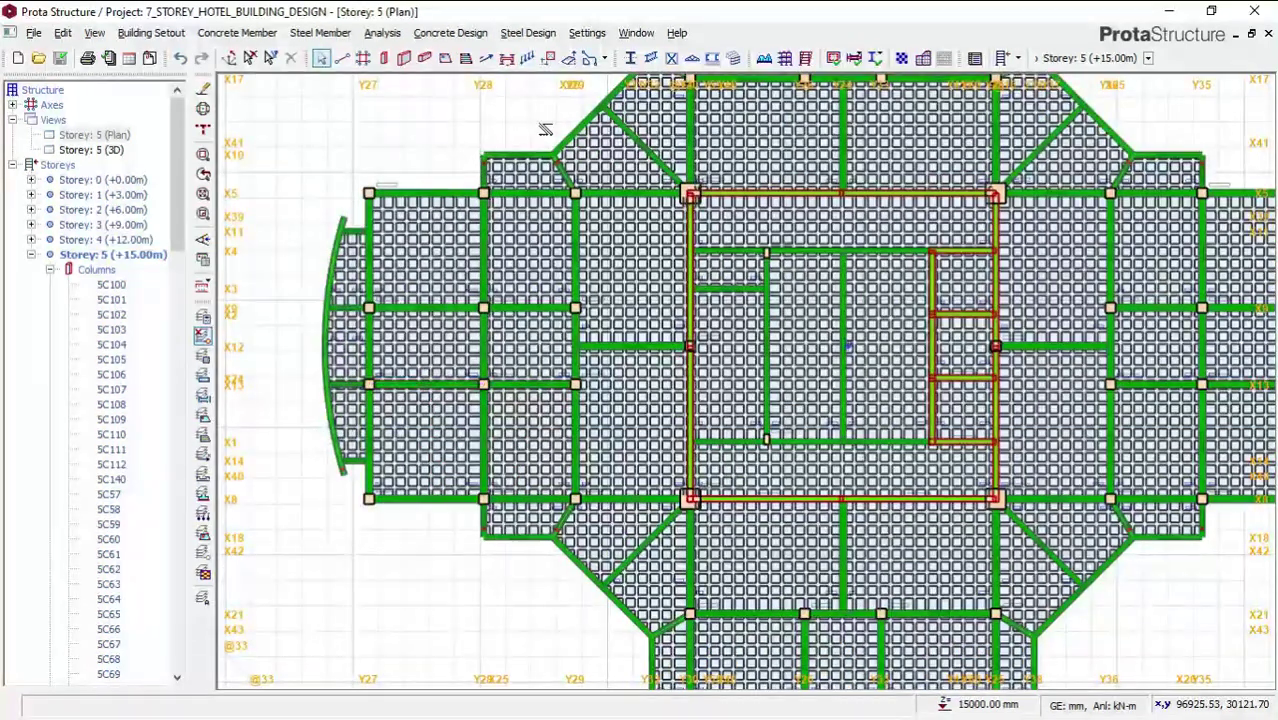
middle_drag(776, 378, 648, 256)
key(Escape)
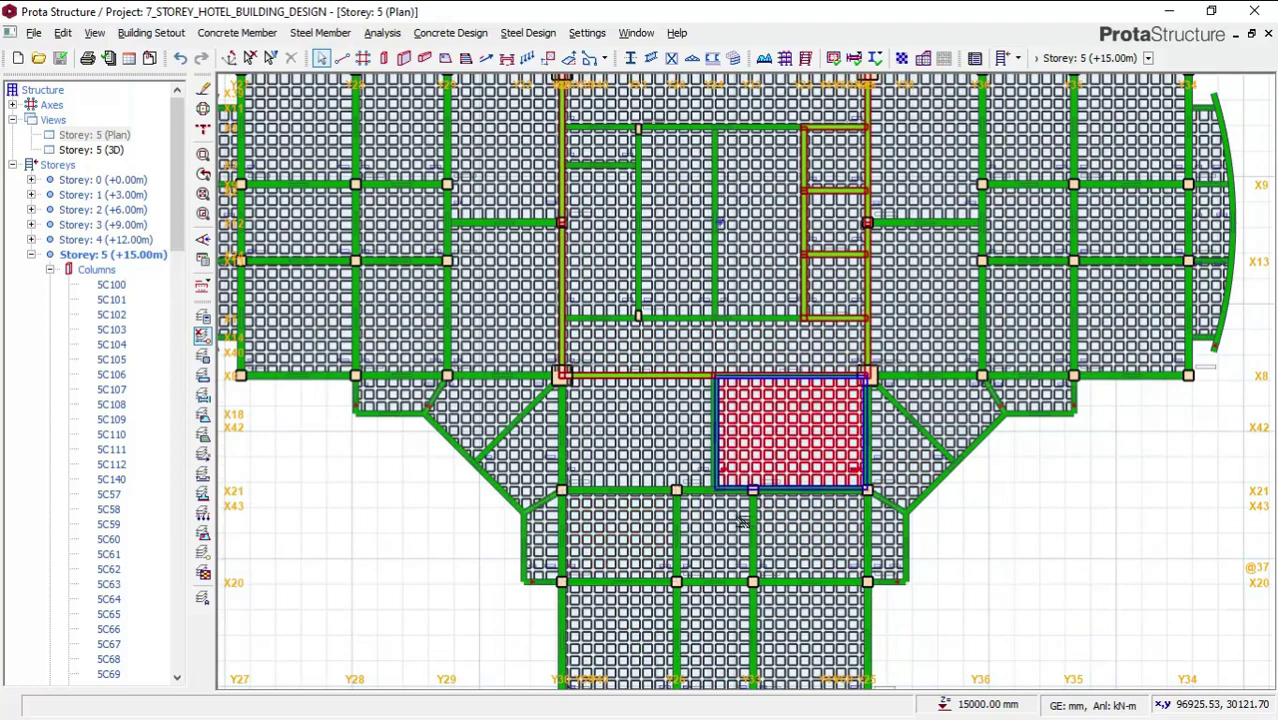
middle_drag(716, 520, 710, 496)
middle_drag(871, 466, 740, 662)
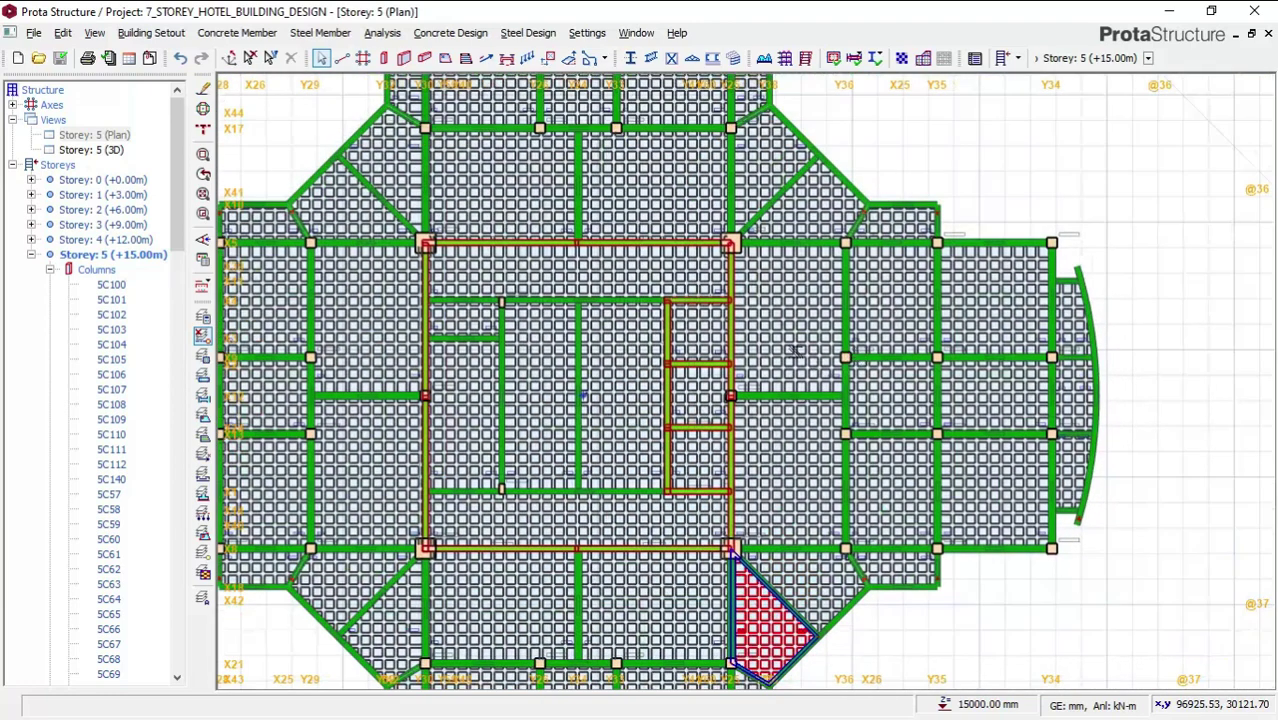
middle_drag(472, 280, 538, 302)
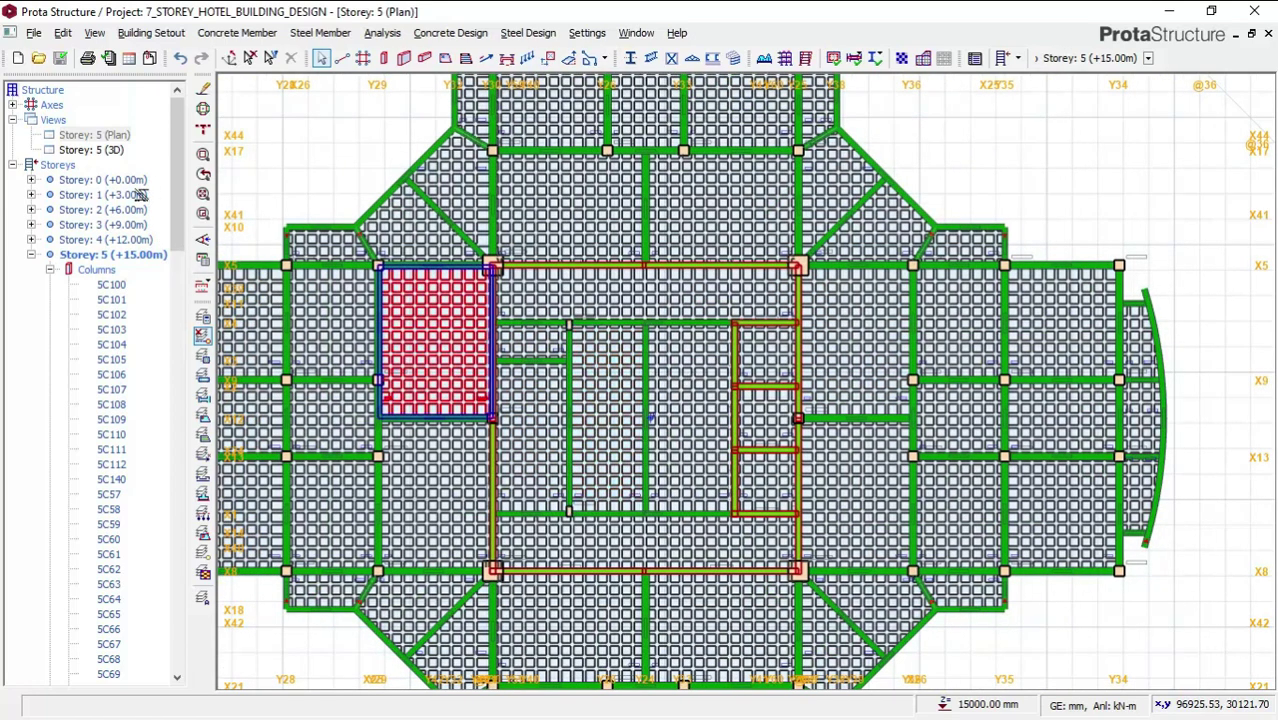
Switch the plan to Storey 1 (+3.00m) and examine its ribbed slab panels and the openings in the core
click(1147, 58)
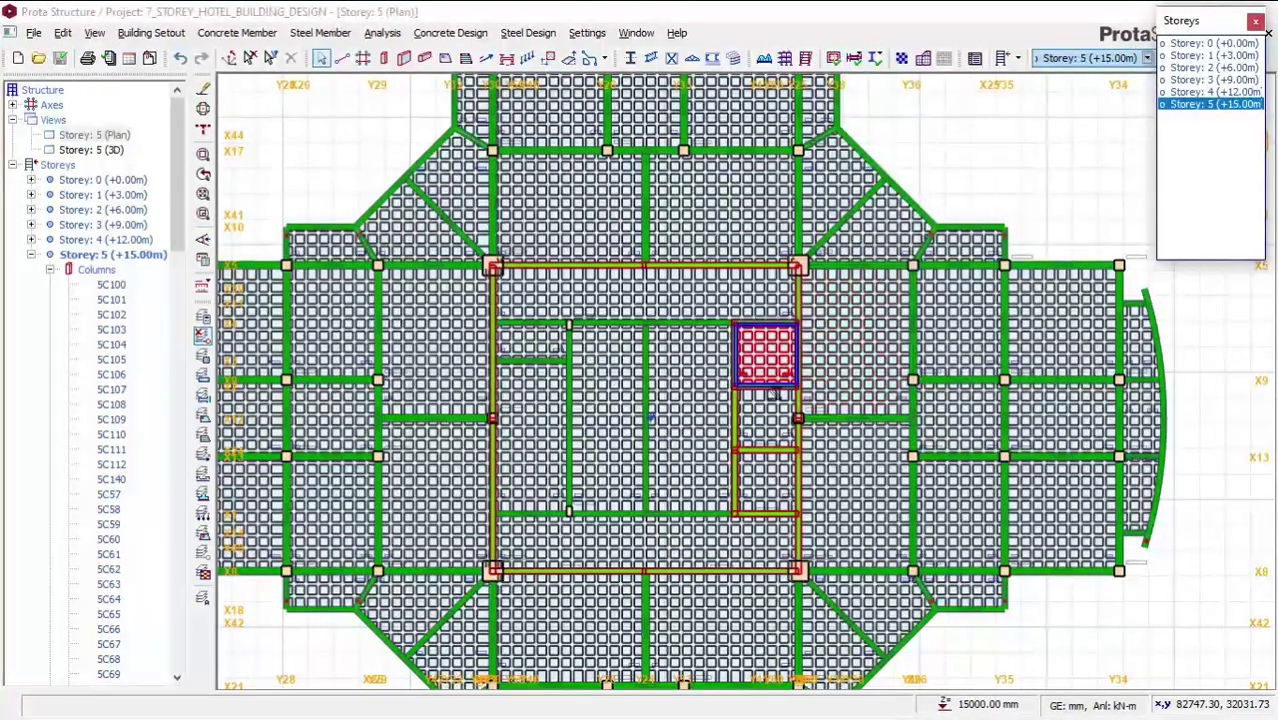
click(1220, 56)
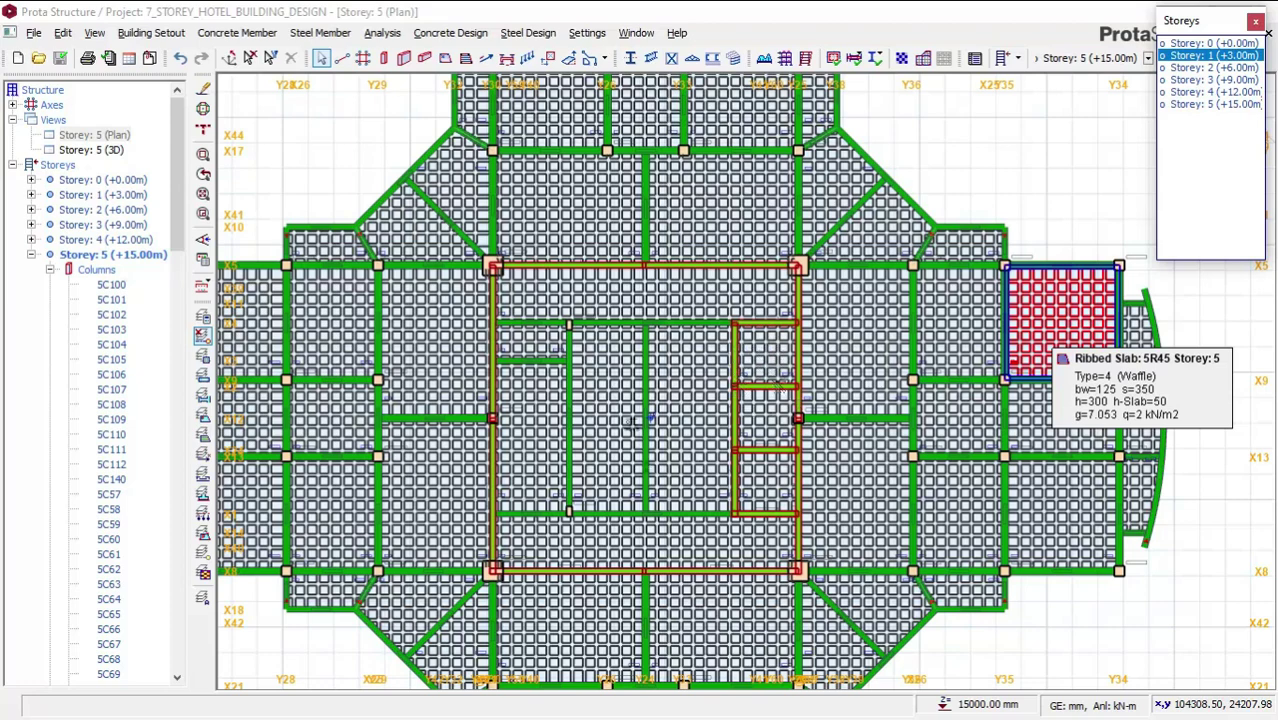
click(619, 411)
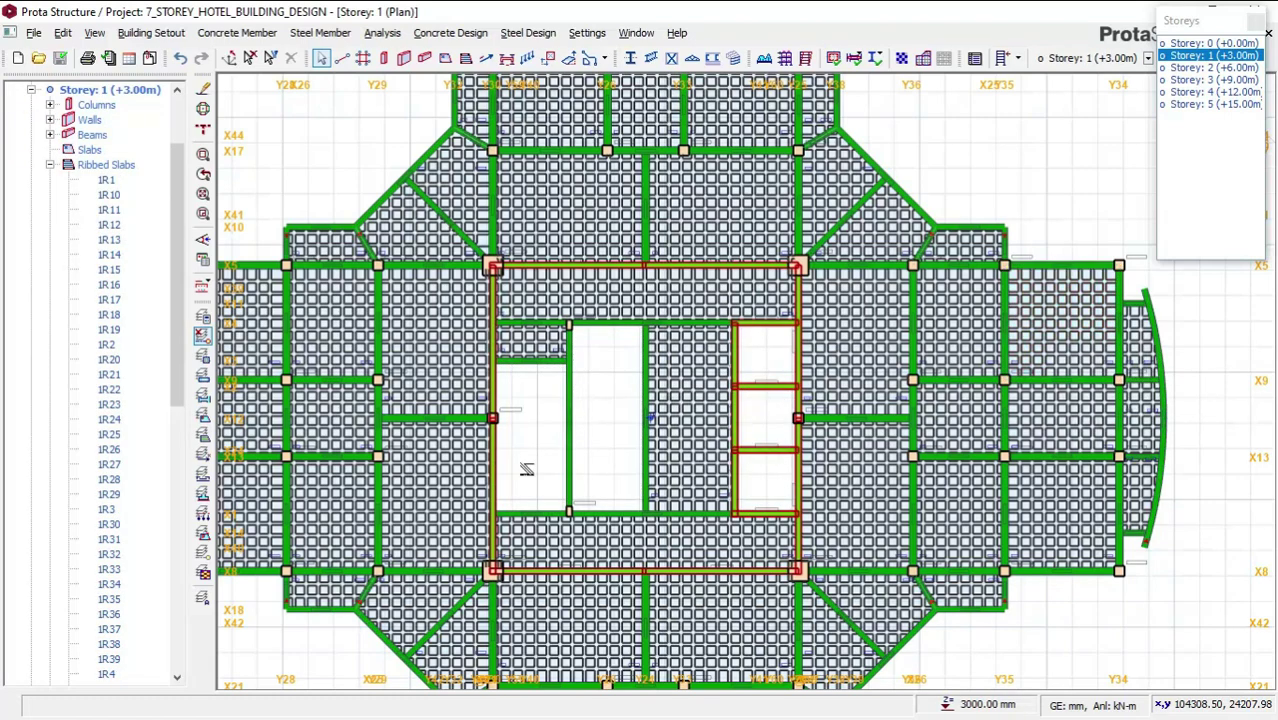
scroll(769, 352, down, 2)
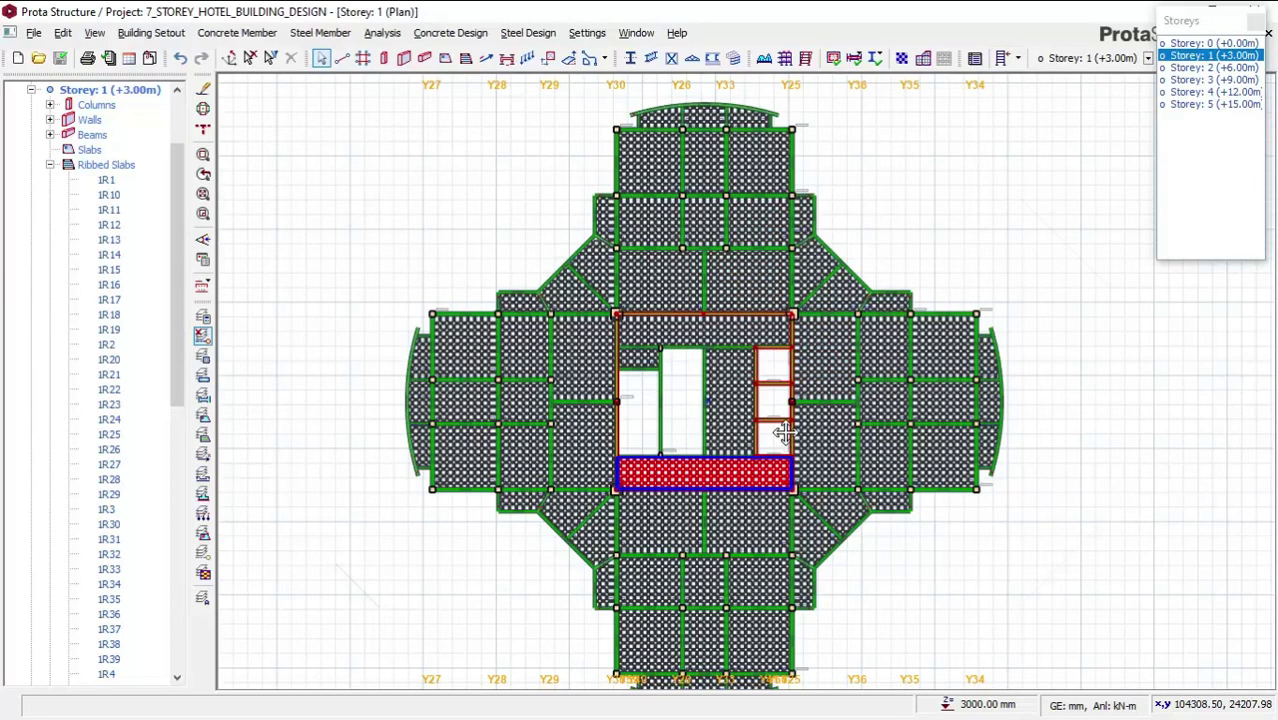
middle_drag(770, 433, 763, 386)
middle_drag(735, 262, 734, 314)
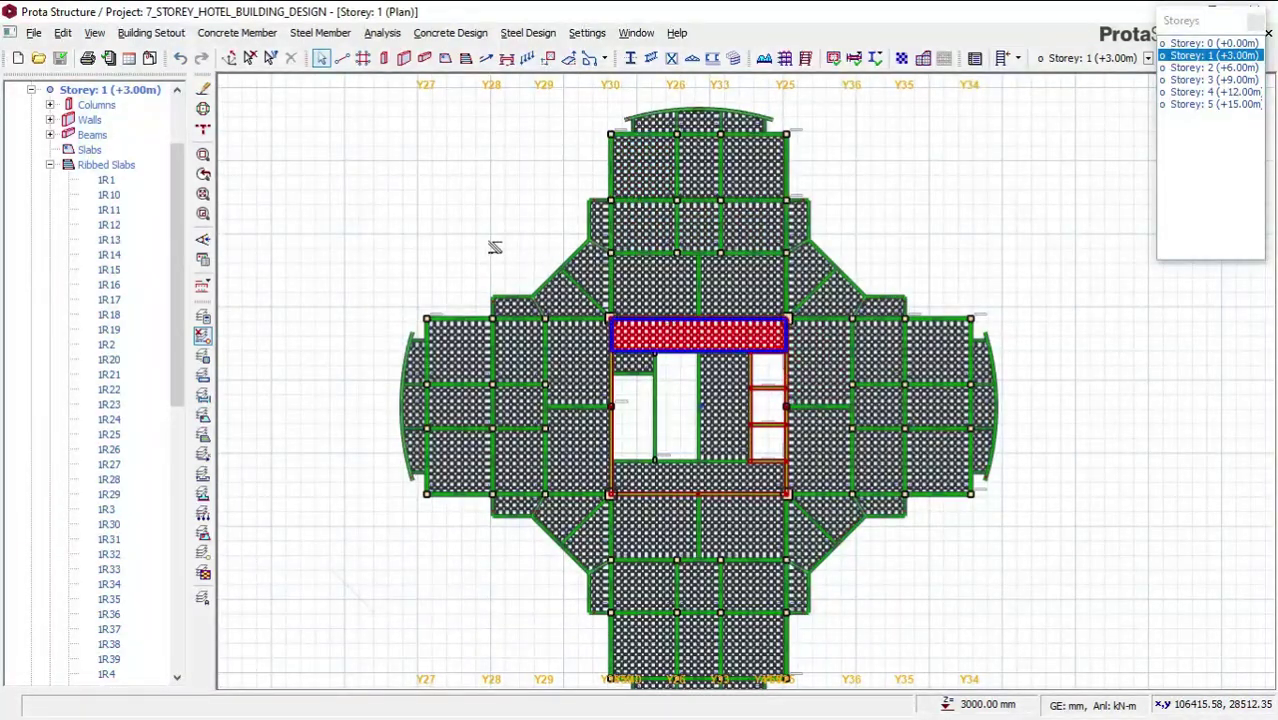
scroll(705, 400, up, 1)
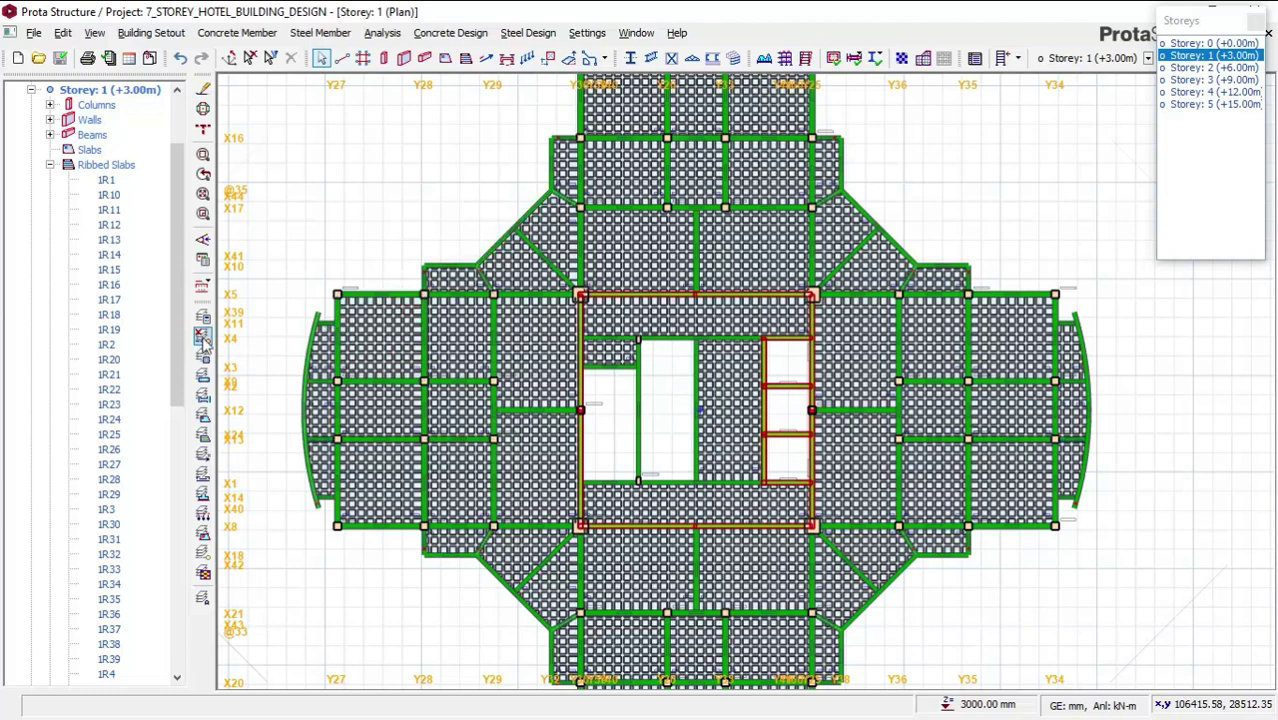
click(440, 373)
click(1025, 250)
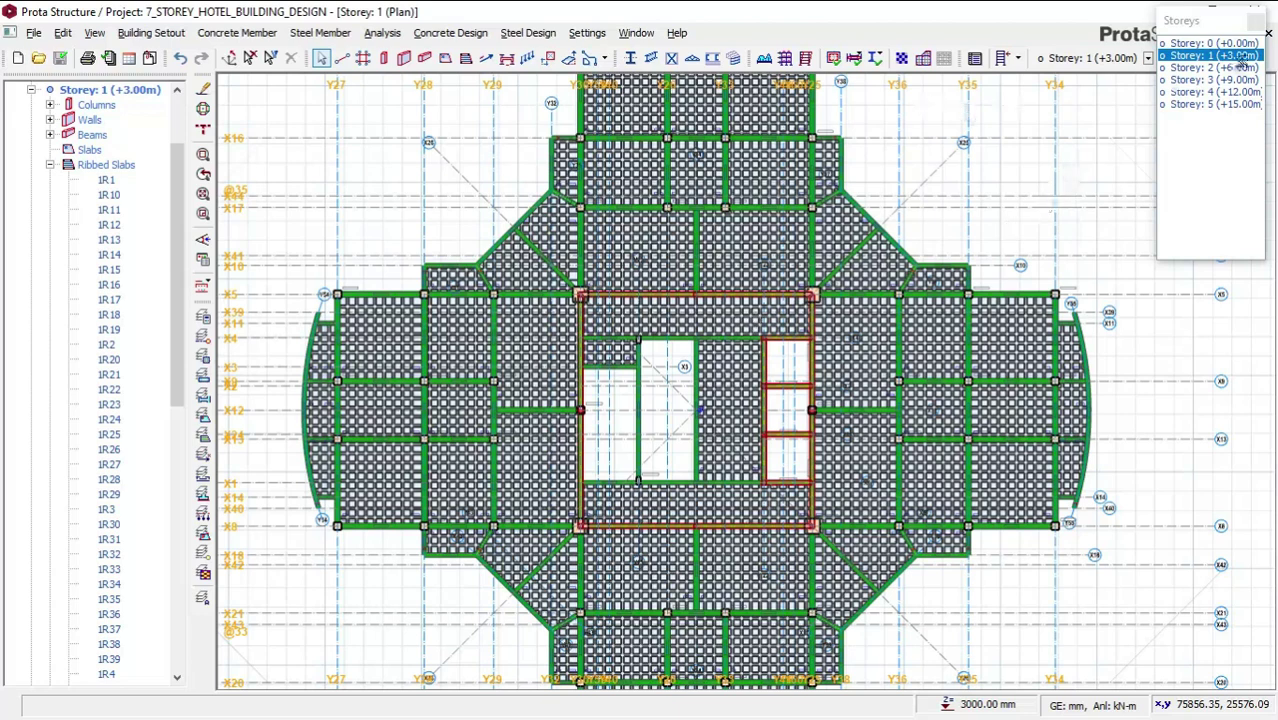
Close the storey list and return to the 3D view of Storey 5
click(1256, 22)
click(1256, 21)
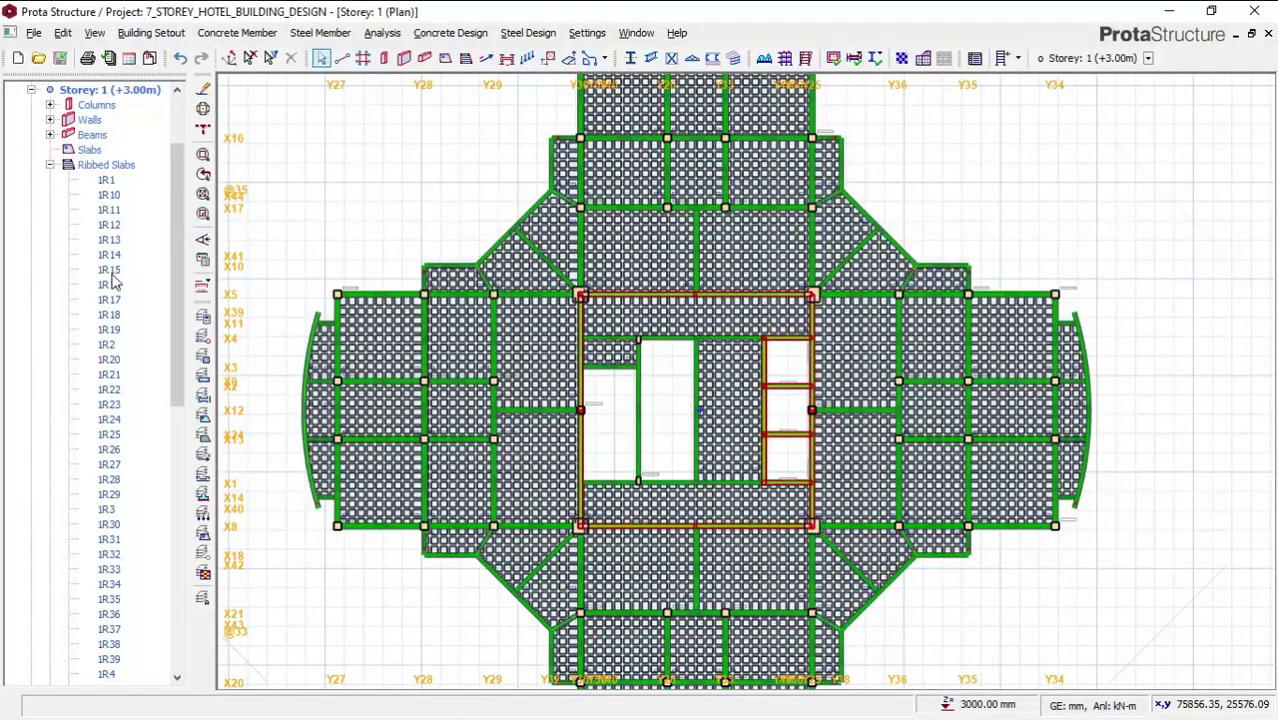
drag(176, 190, 180, 150)
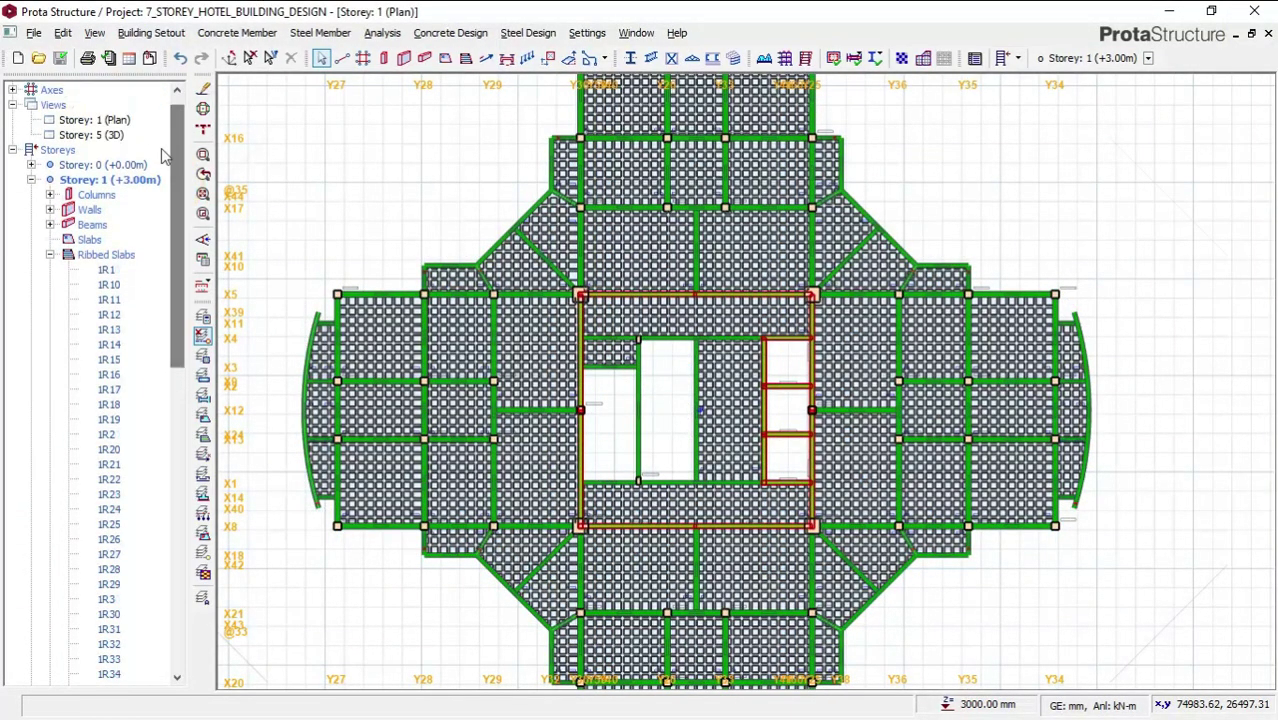
click(92, 135)
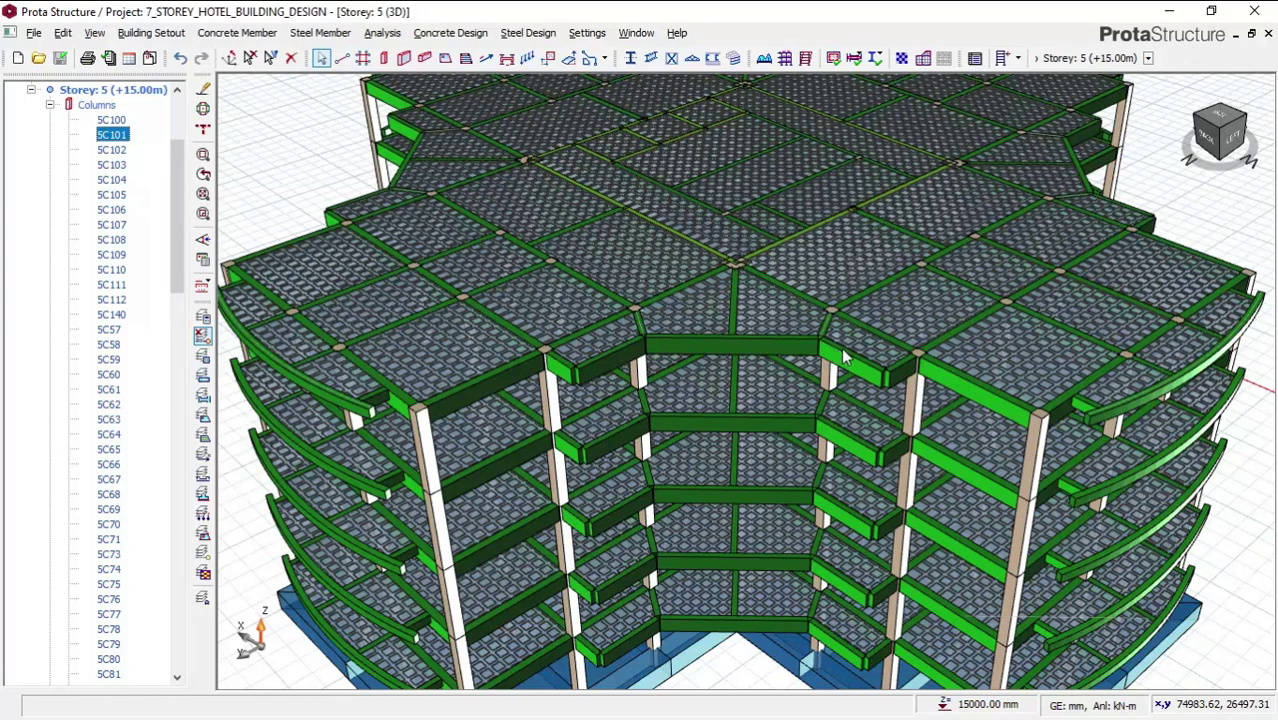
key(c)
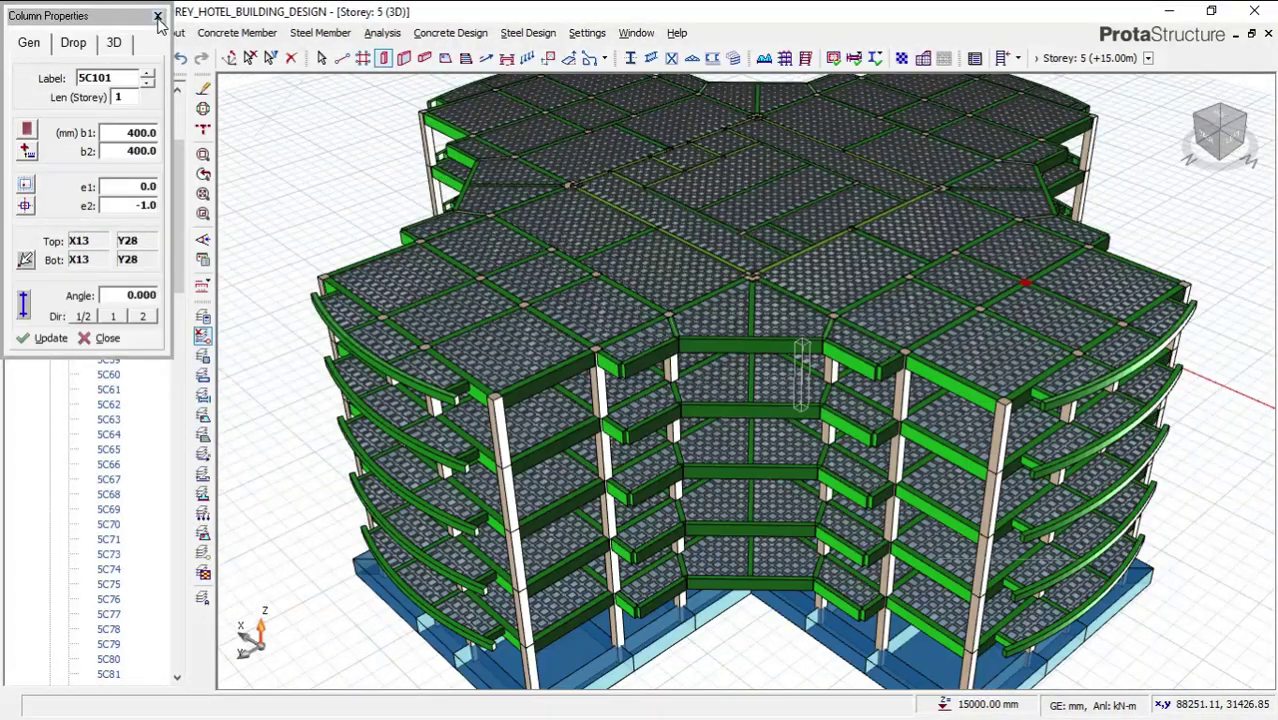
click(157, 16)
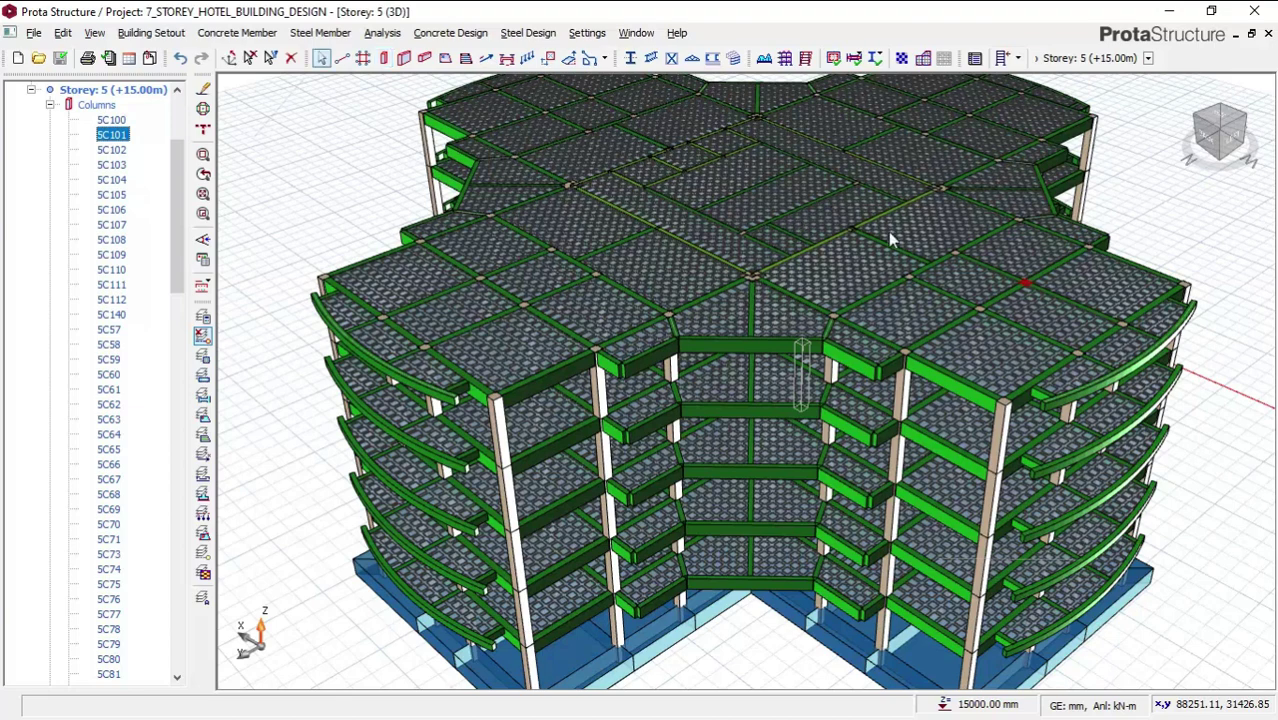
click(826, 164)
right_click(827, 188)
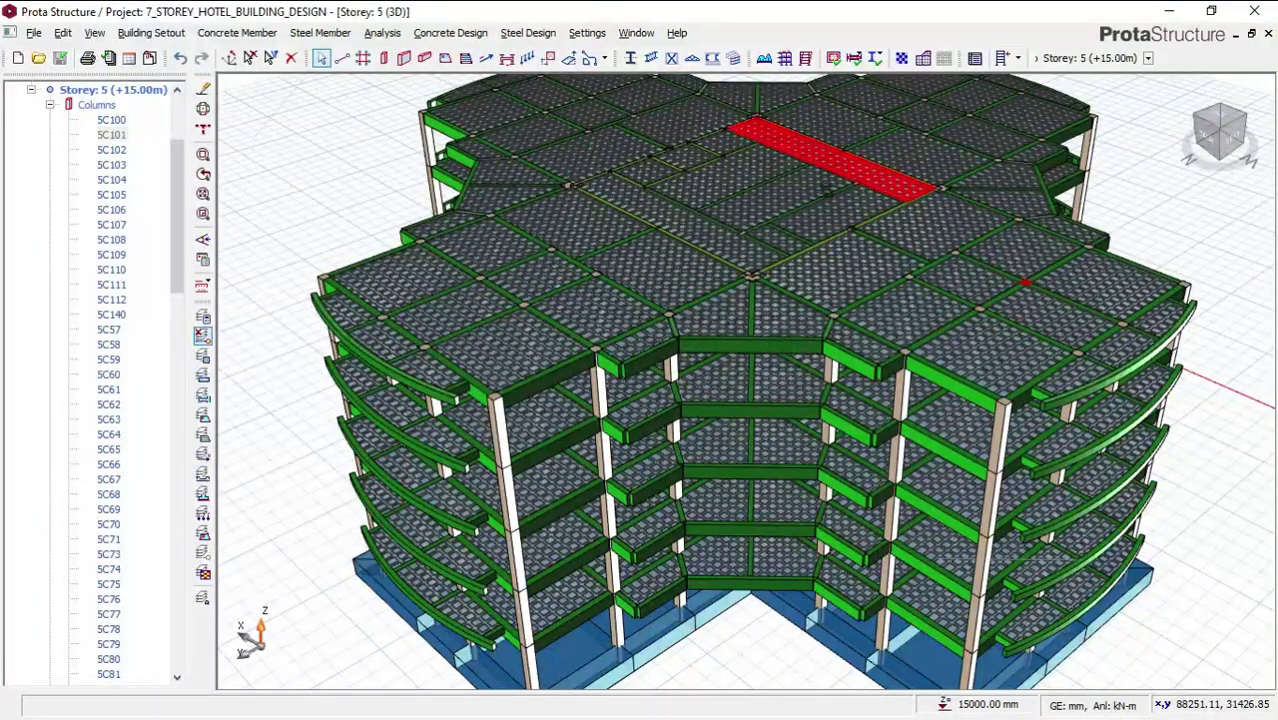
middle_drag(826, 200, 821, 200)
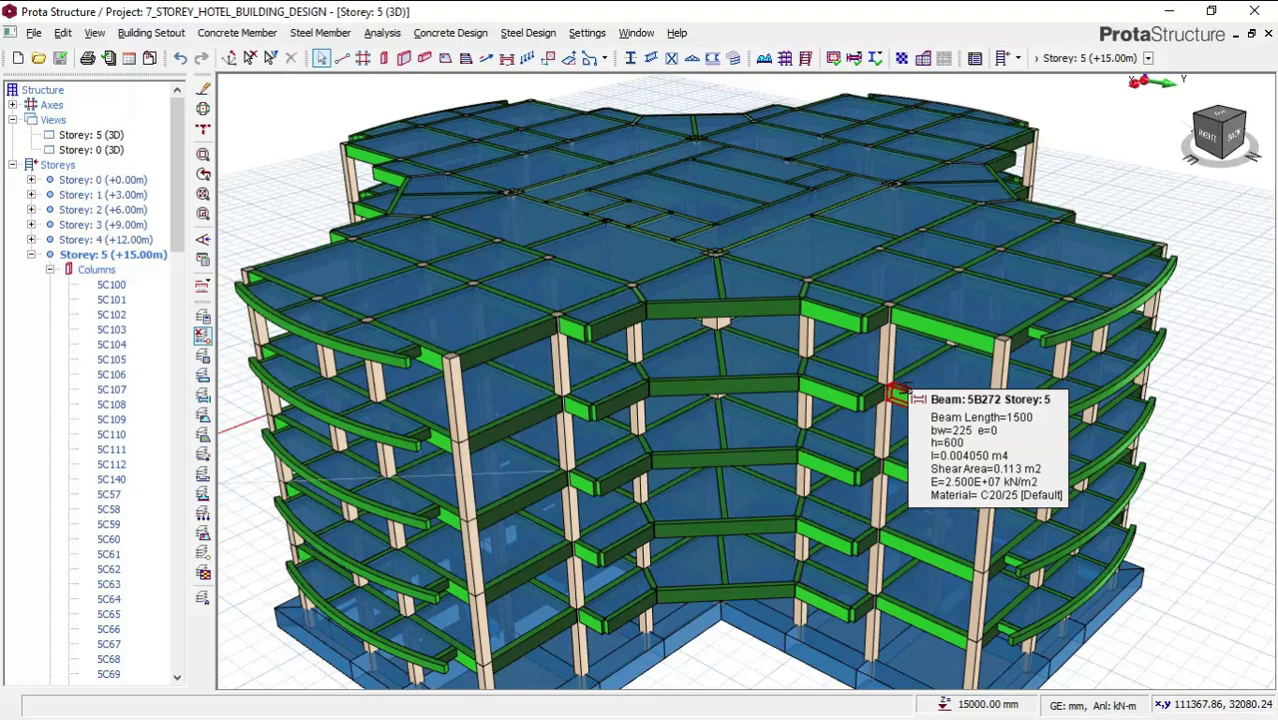
Examine the building's slabs, beams and columns from several angles in the Storey 5 3D view, including the roof-level core
middle_drag(1128, 397, 1071, 389)
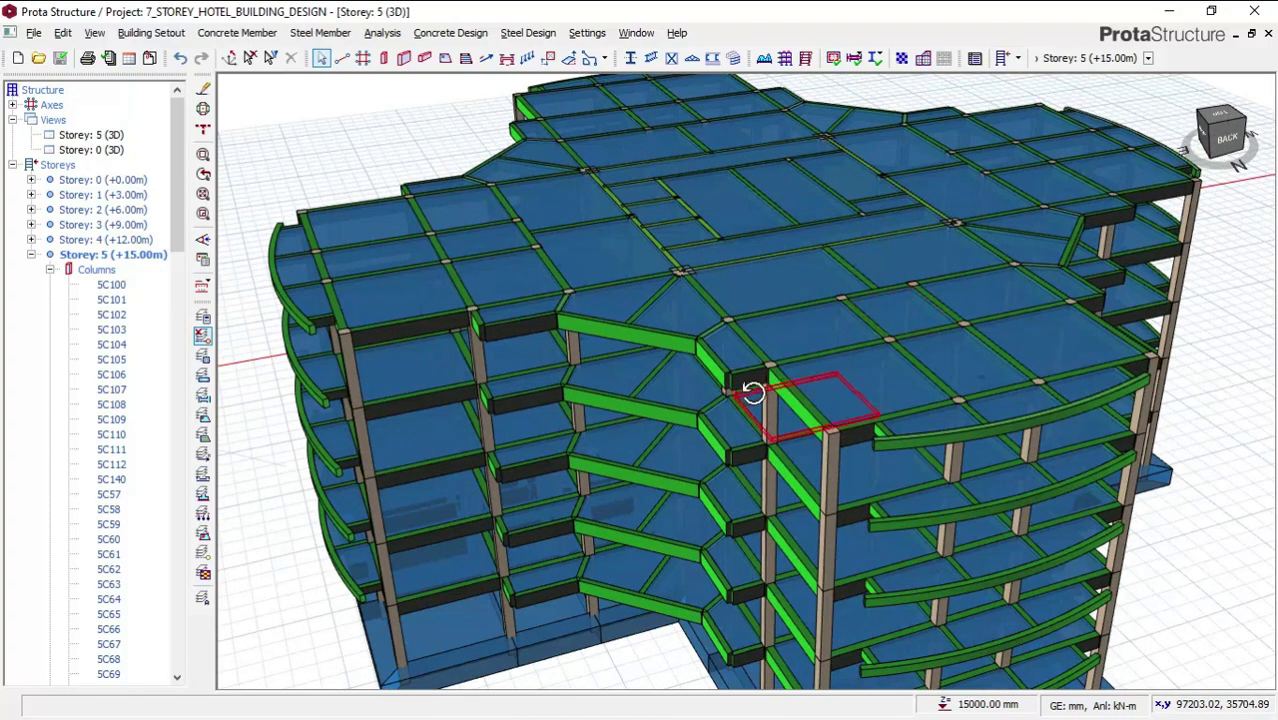
middle_drag(777, 389, 780, 387)
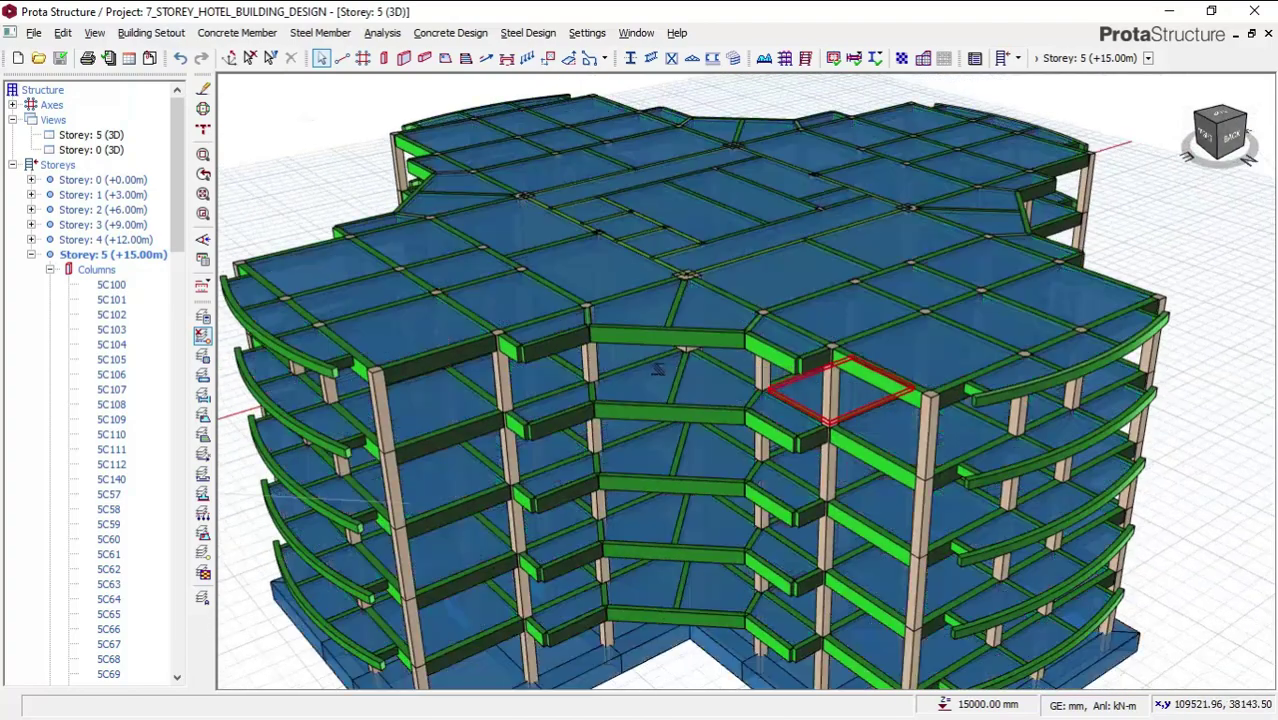
middle_drag(687, 370, 735, 375)
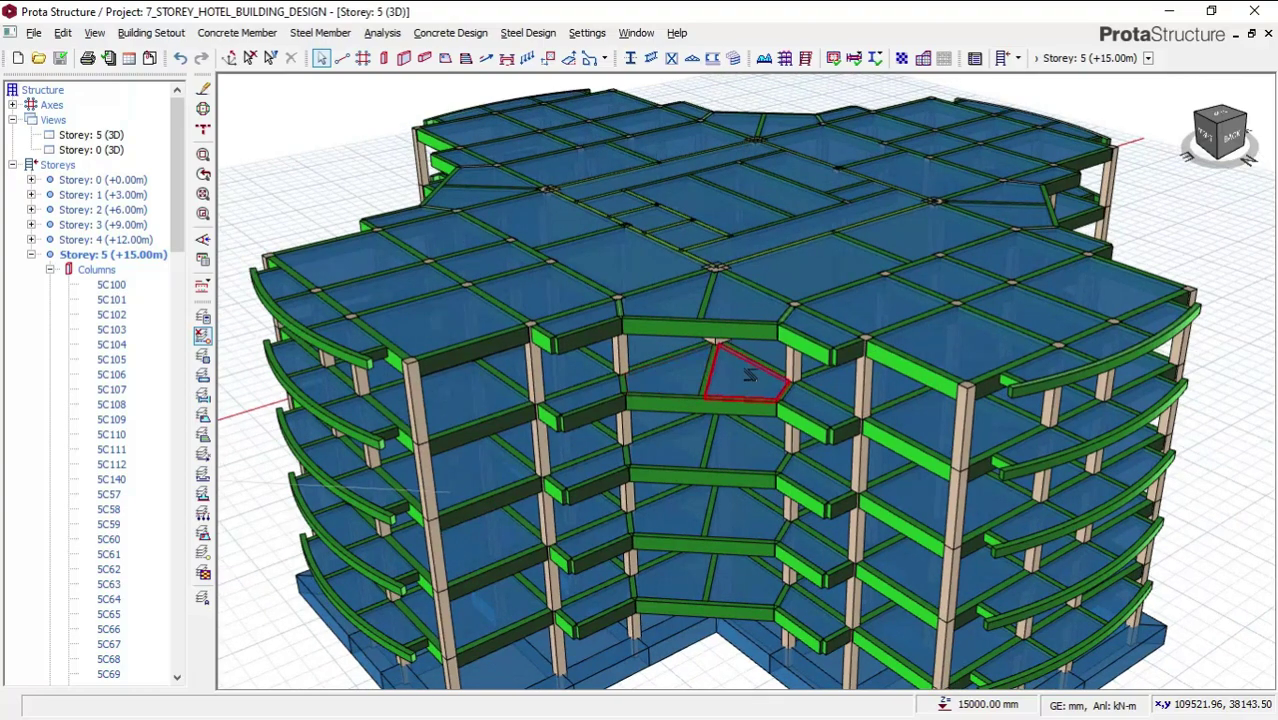
middle_drag(819, 258, 775, 248)
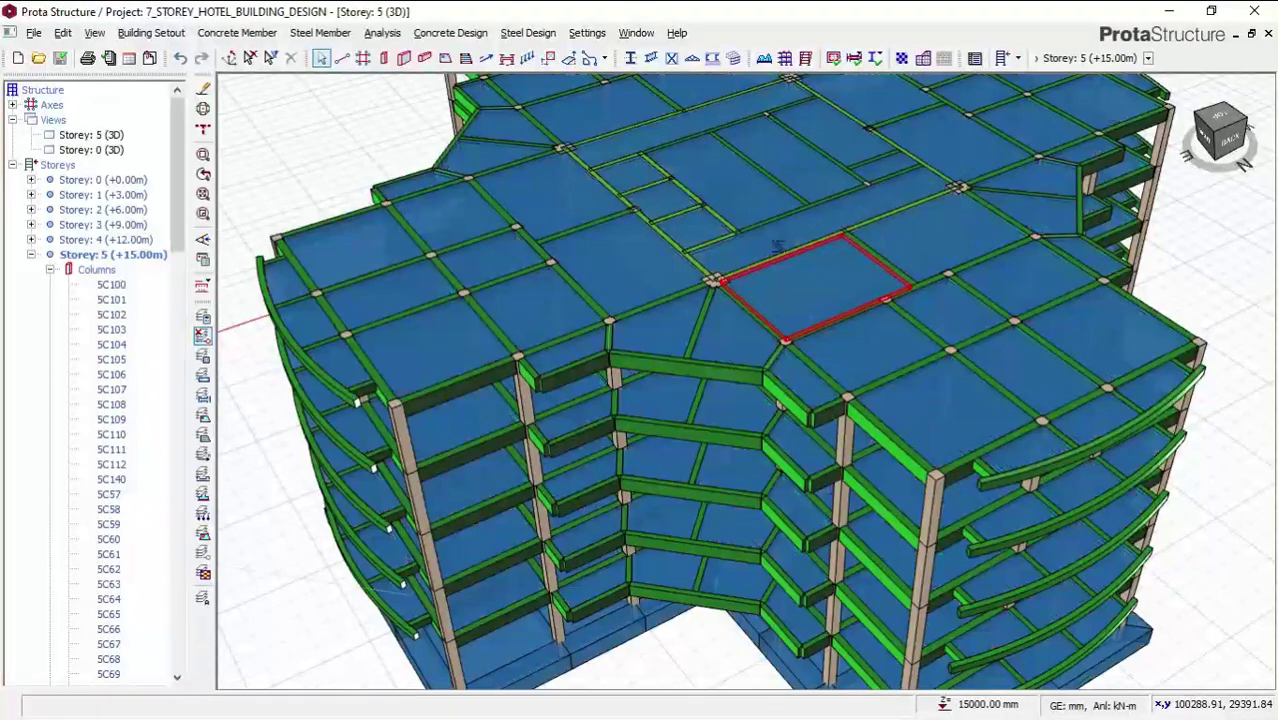
middle_drag(739, 308, 679, 296)
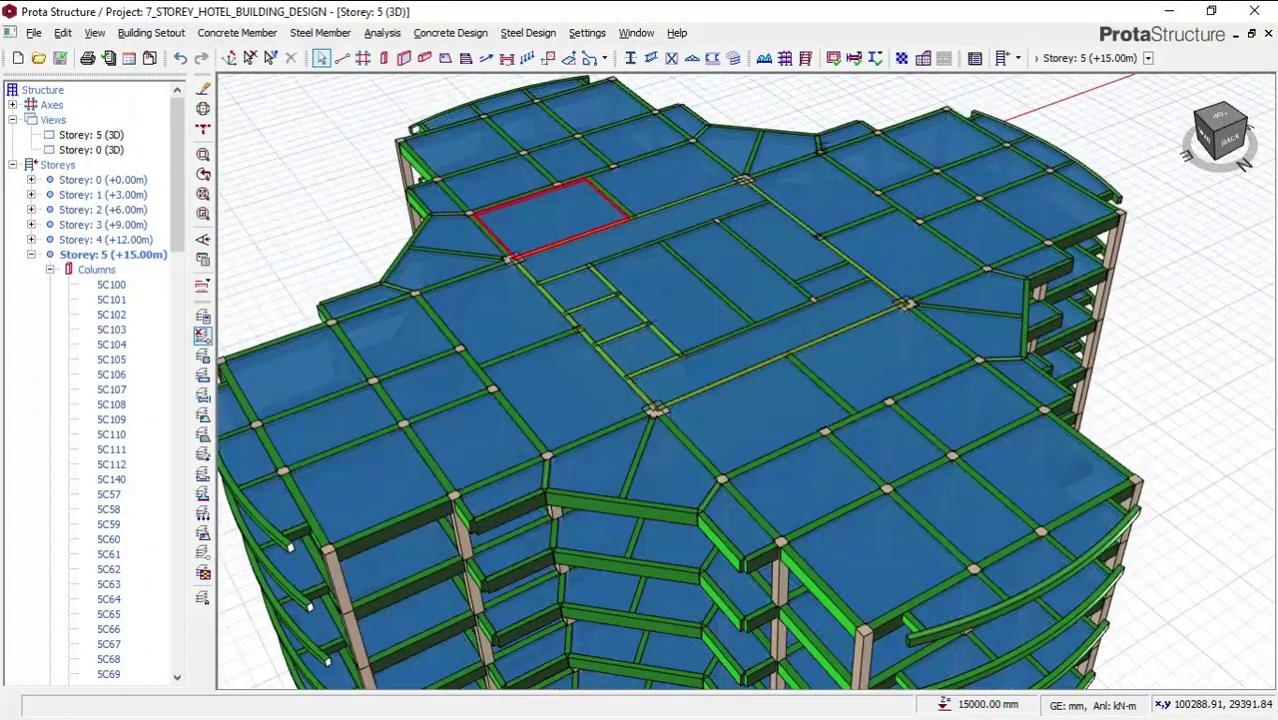
Display Storey 5 in plan and inspect its slab panels around the central core and adjoining wings
click(1148, 58)
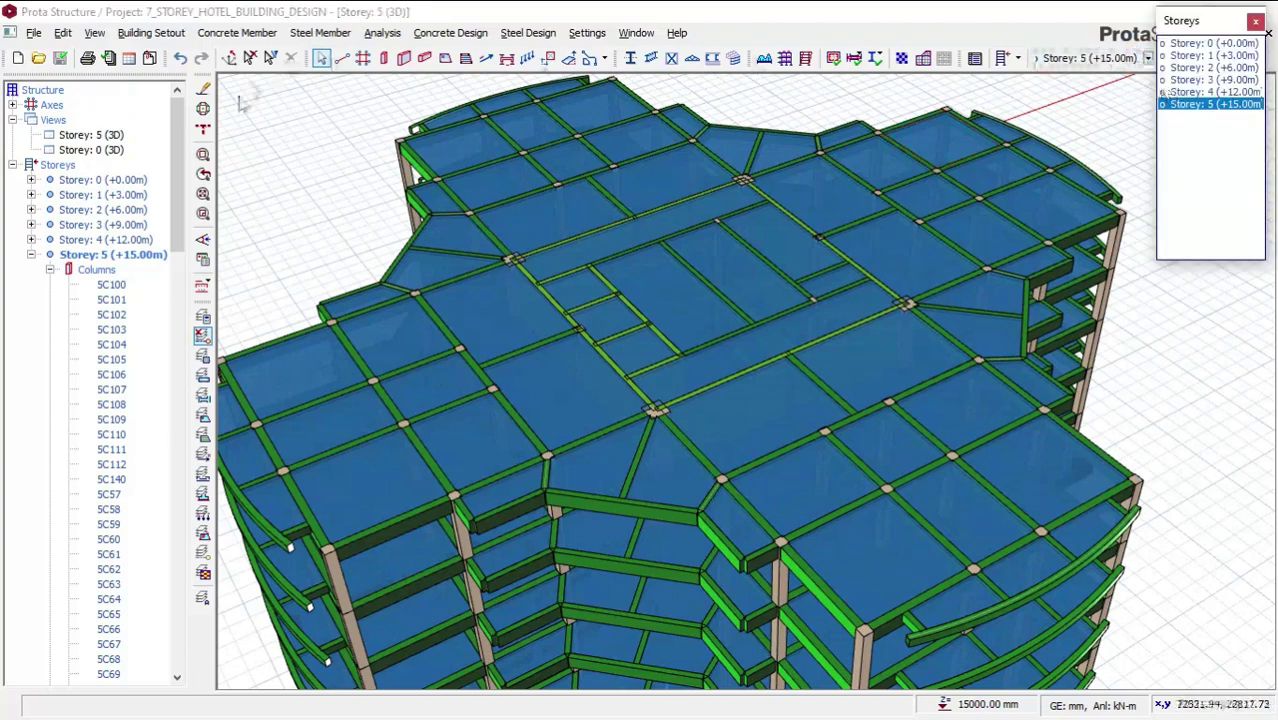
click(97, 134)
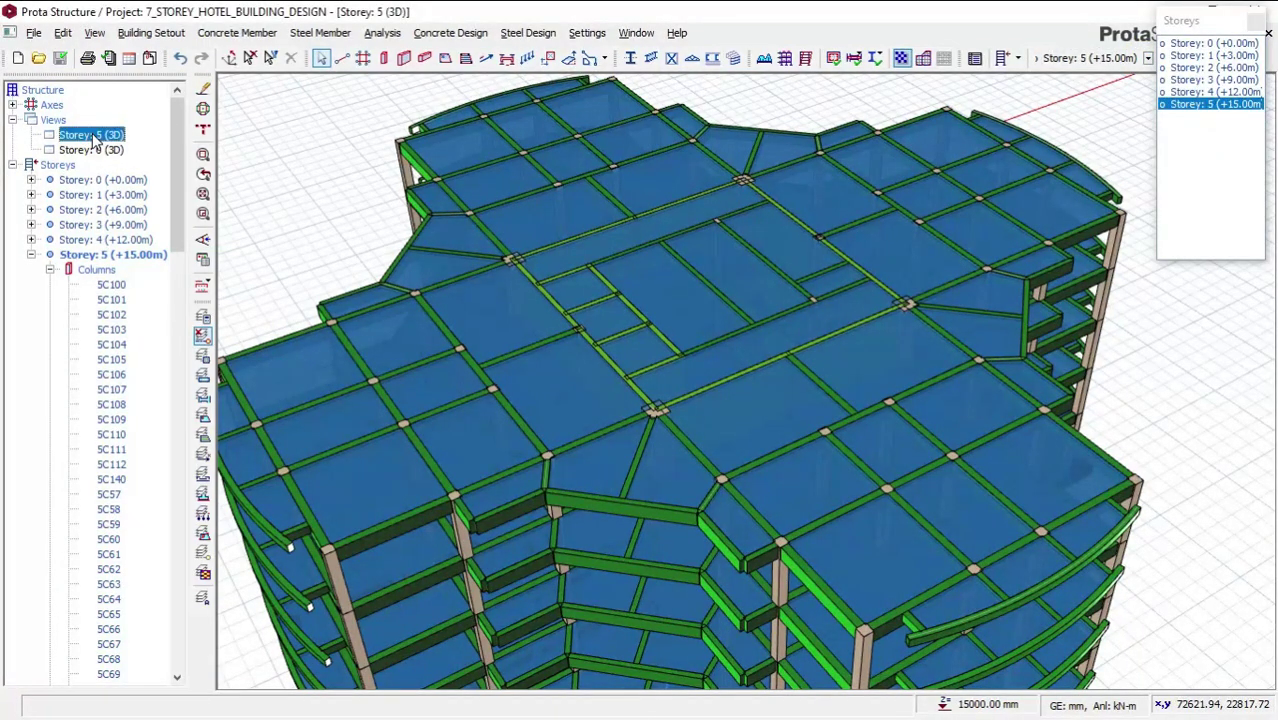
right_click(95, 142)
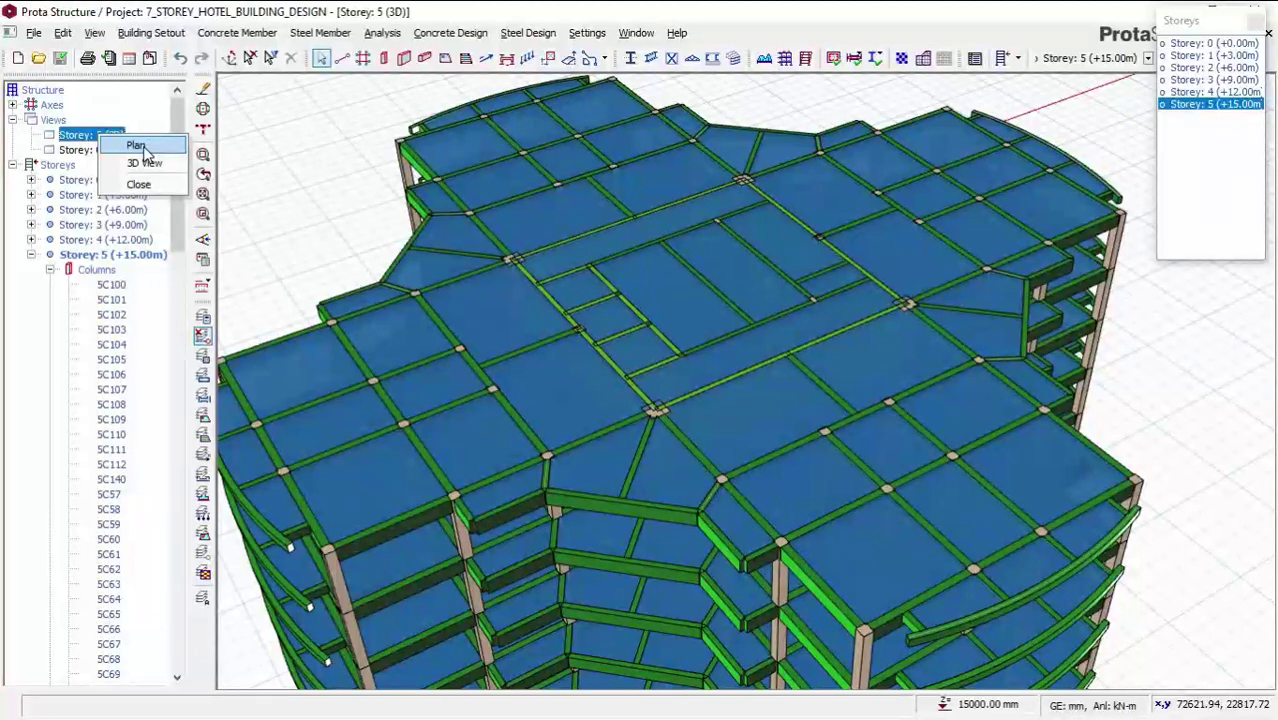
click(138, 146)
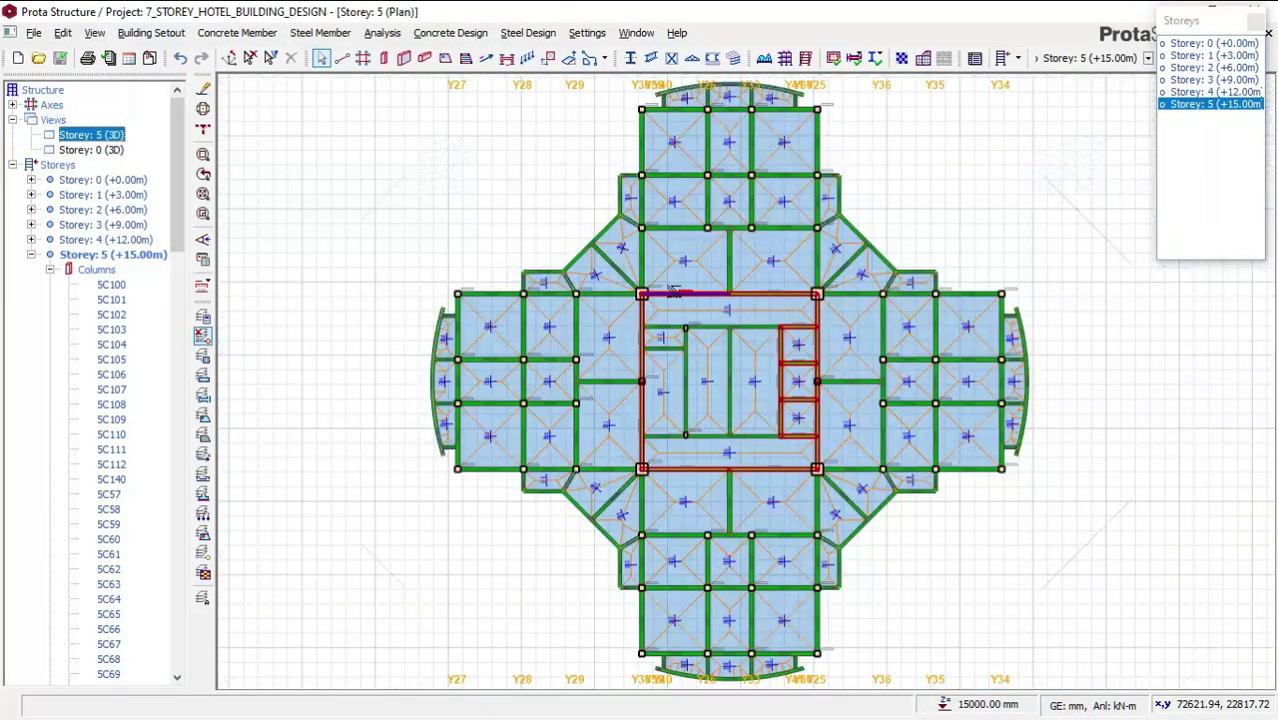
middle_drag(822, 278, 798, 291)
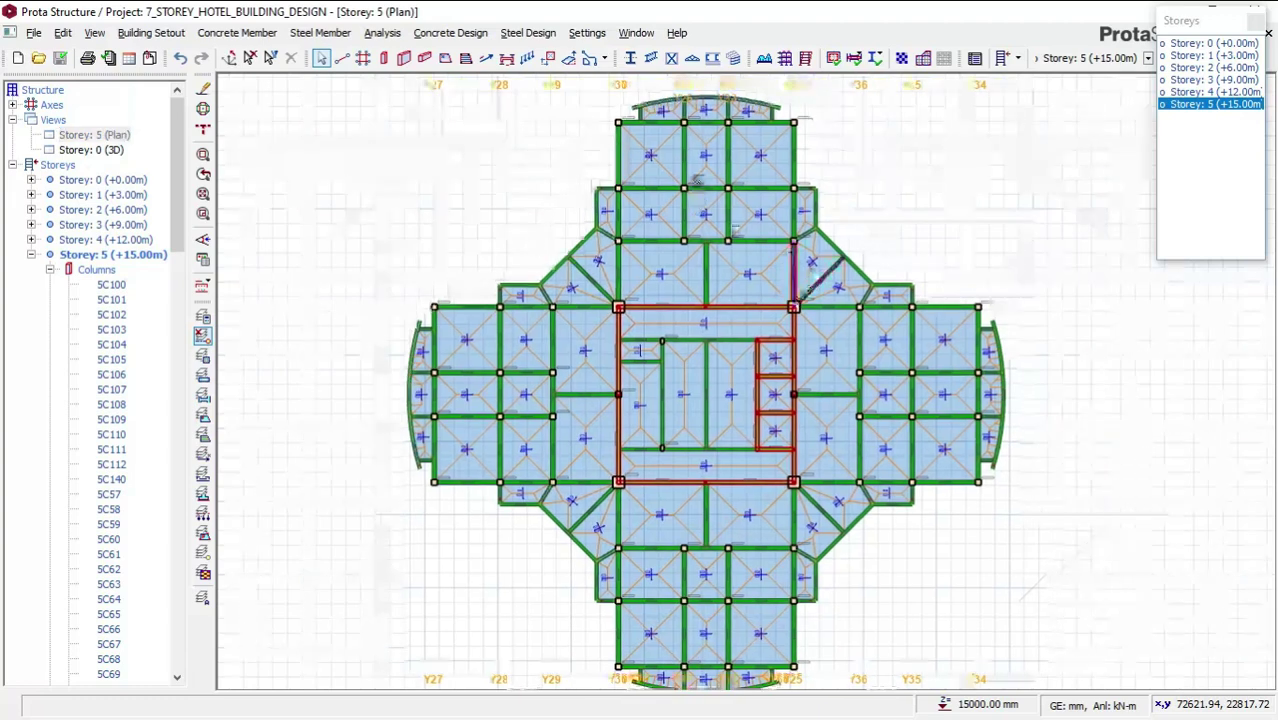
scroll(700, 172, up, 2)
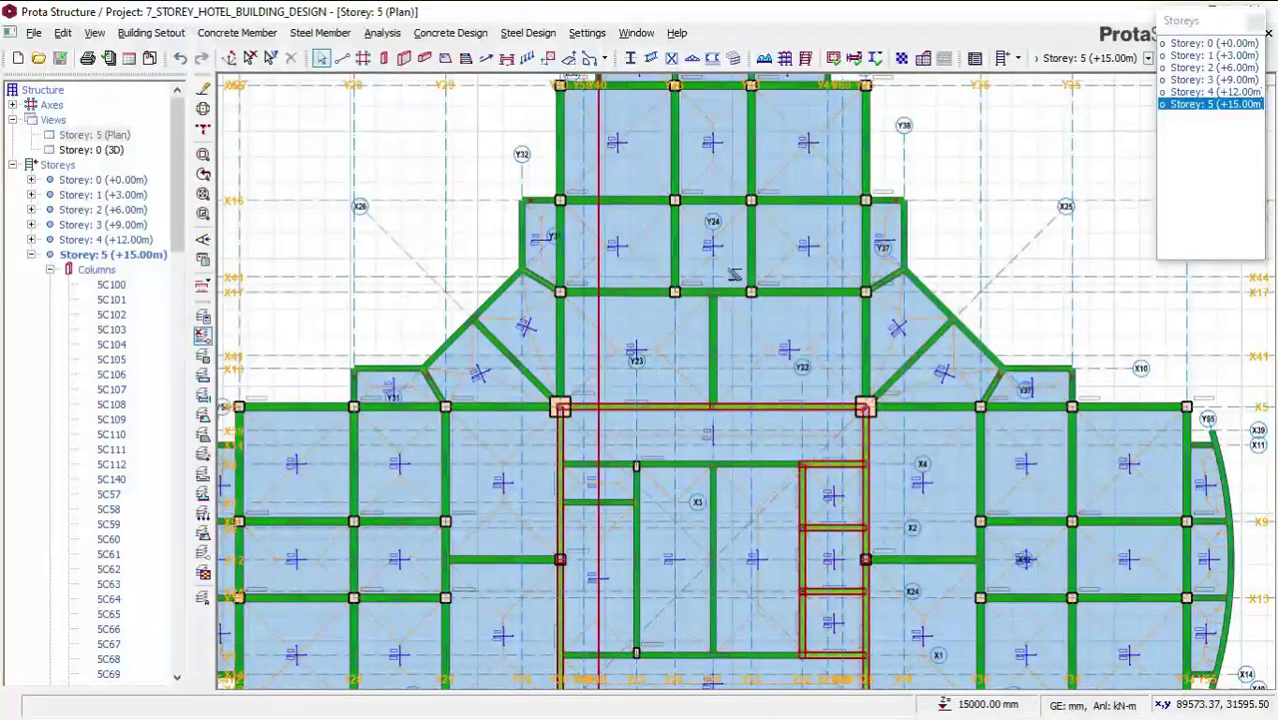
scroll(724, 290, down, 1)
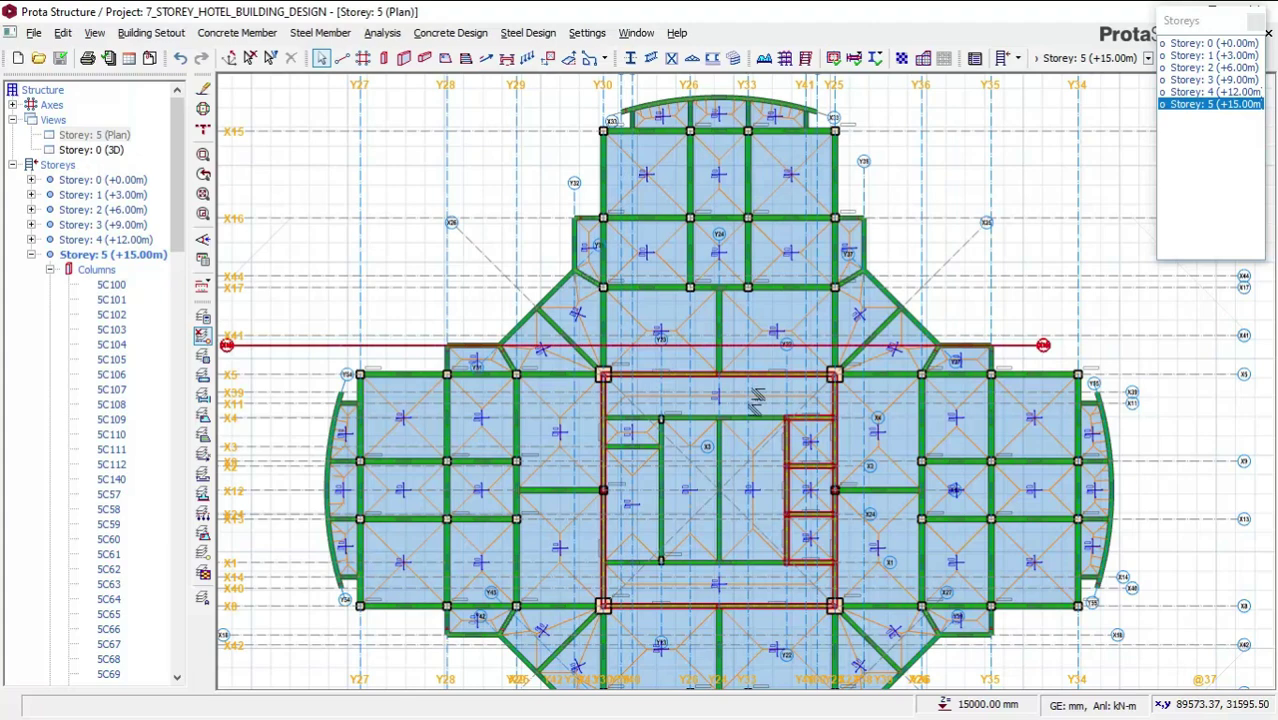
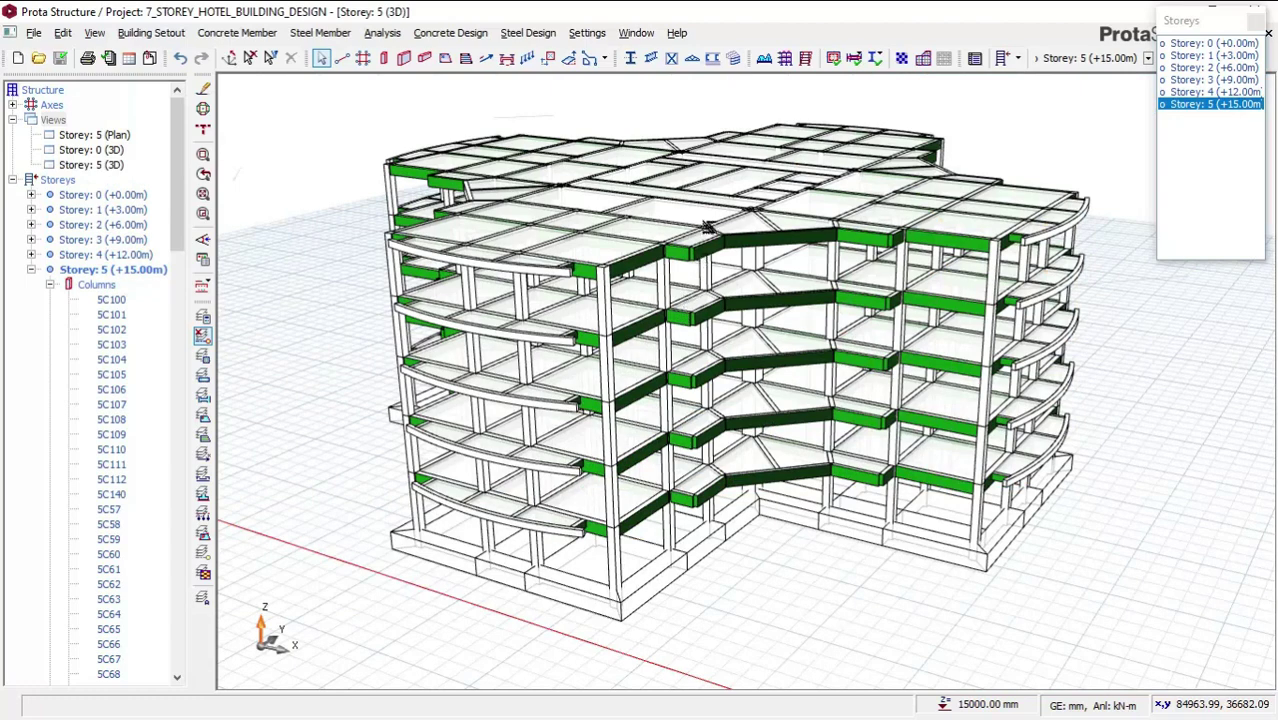
Tile the open view windows vertically and close the Storey 0 3D view
scroll(709, 220, up, 1)
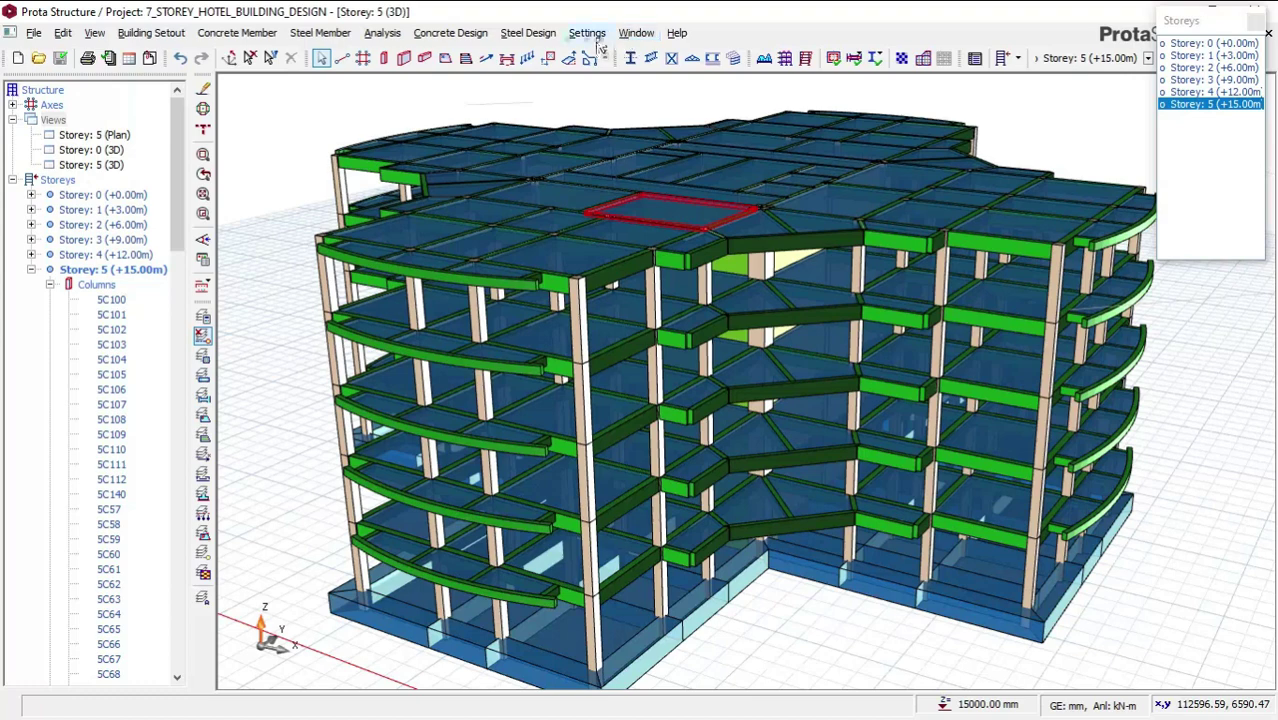
click(634, 34)
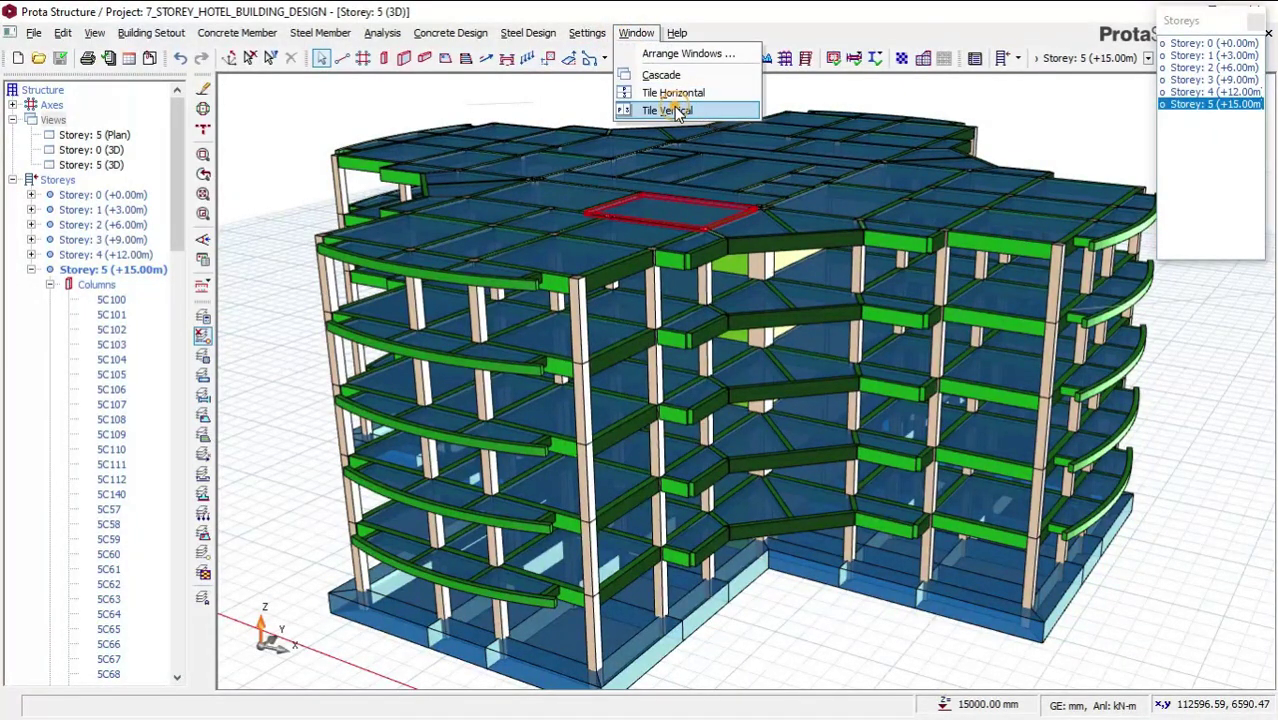
click(677, 112)
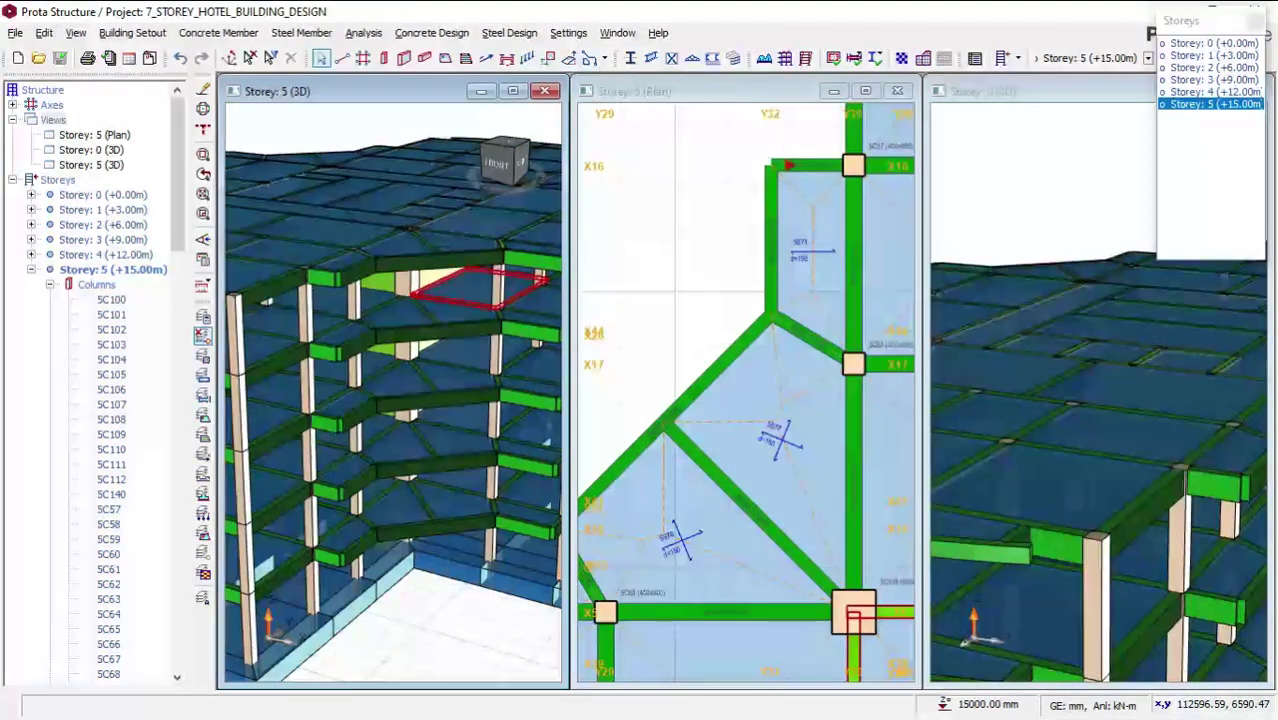
right_click(104, 151)
click(155, 208)
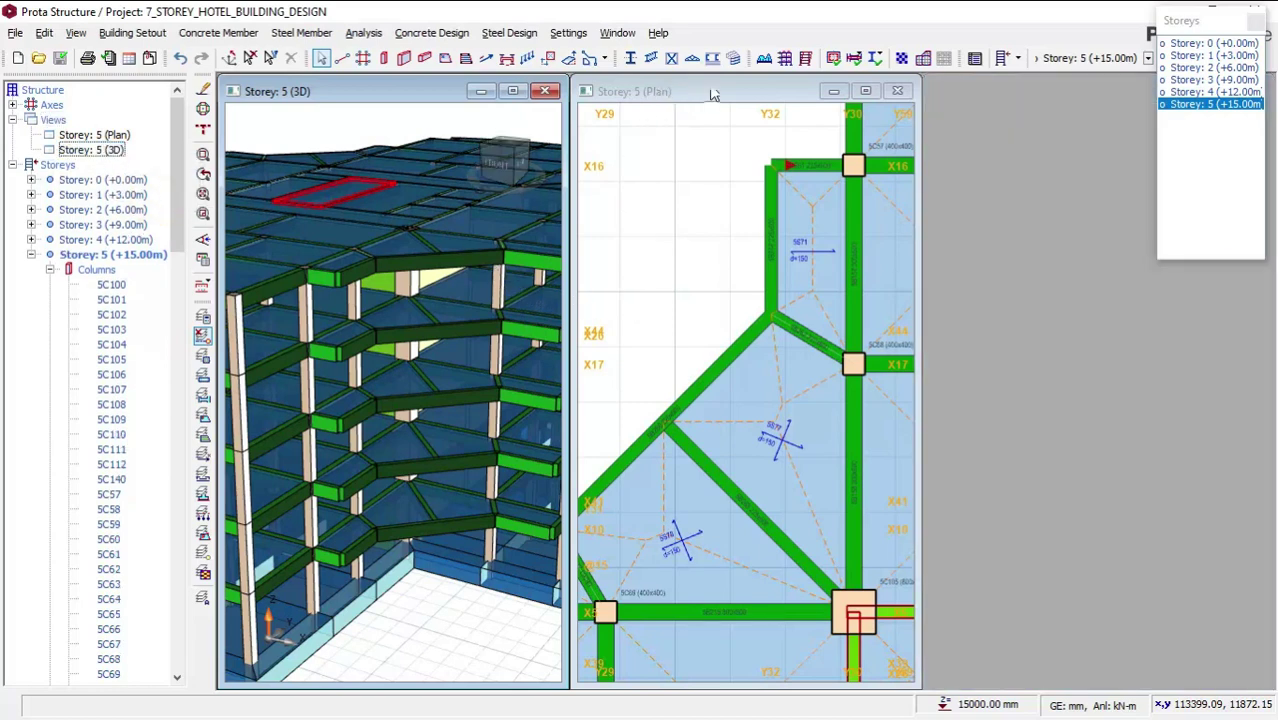
Swap the positions of the Storey 5 plan and 3D view windows
drag(711, 93, 405, 146)
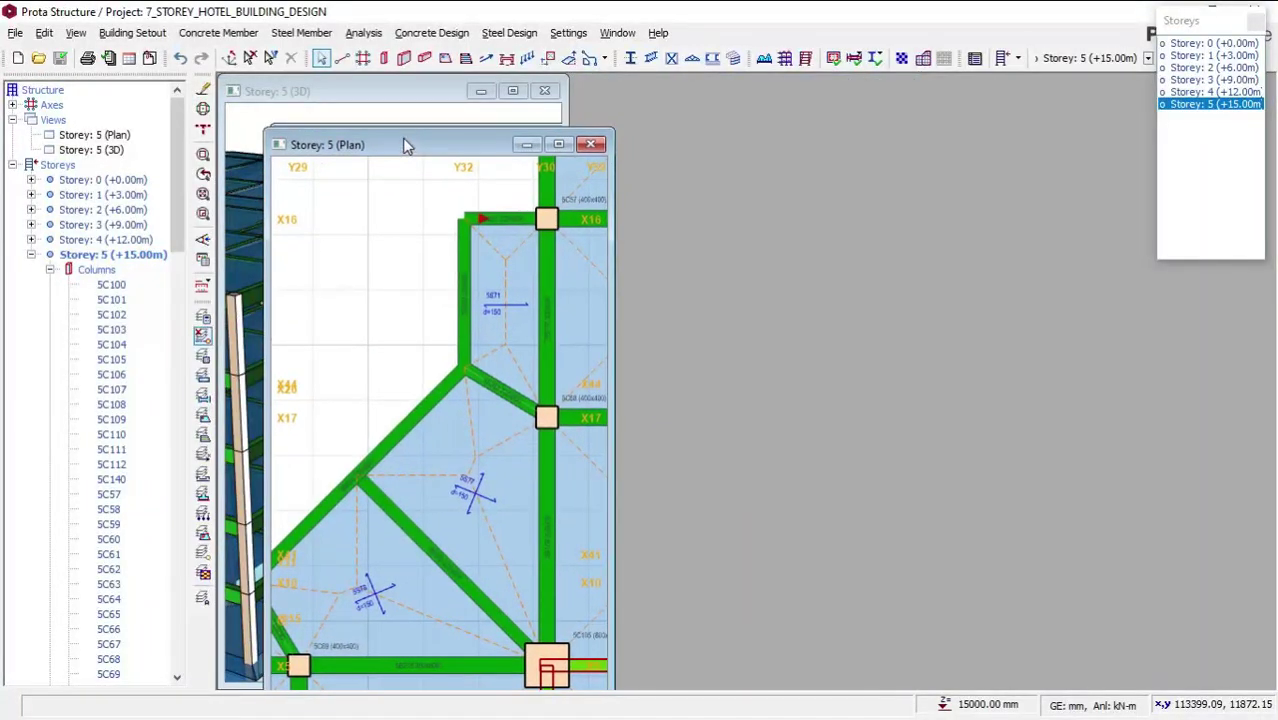
click(375, 91)
drag(417, 96, 884, 106)
click(456, 140)
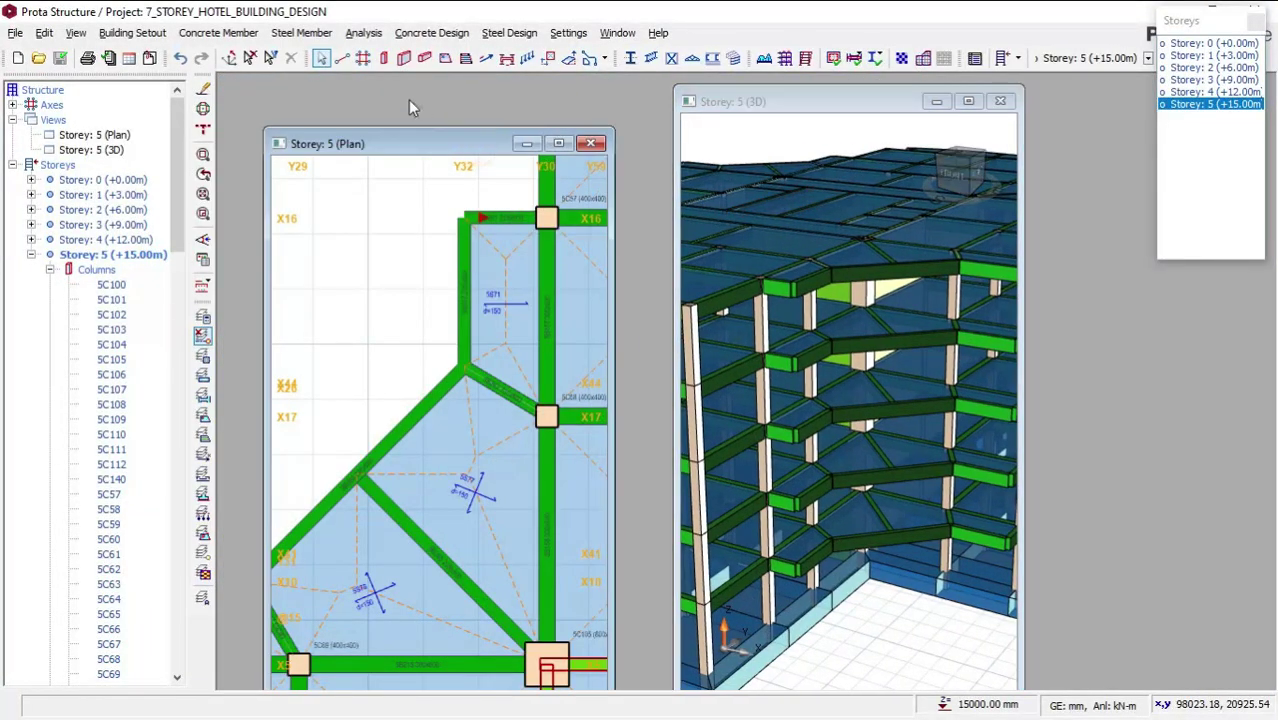
drag(408, 99, 422, 96)
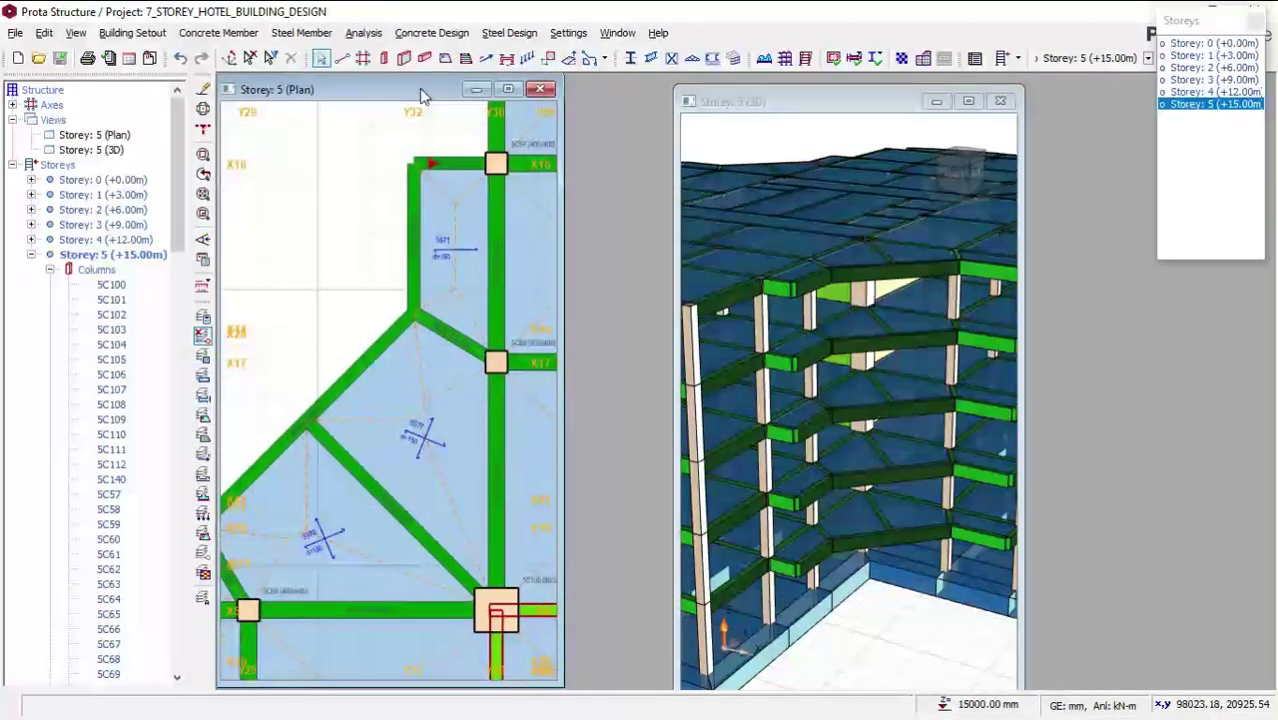
Widen the Storey 5 plan and 3D windows to fill the workspace side by side, and close the storey list
drag(563, 358, 667, 352)
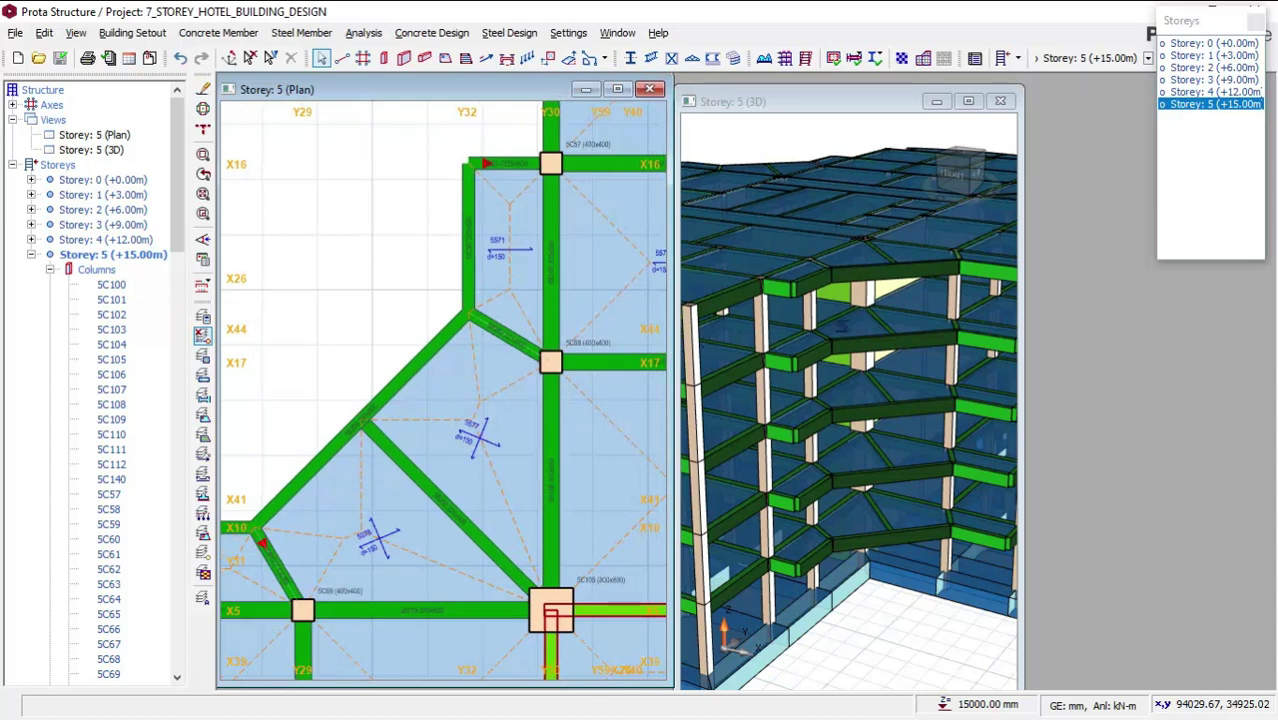
click(847, 107)
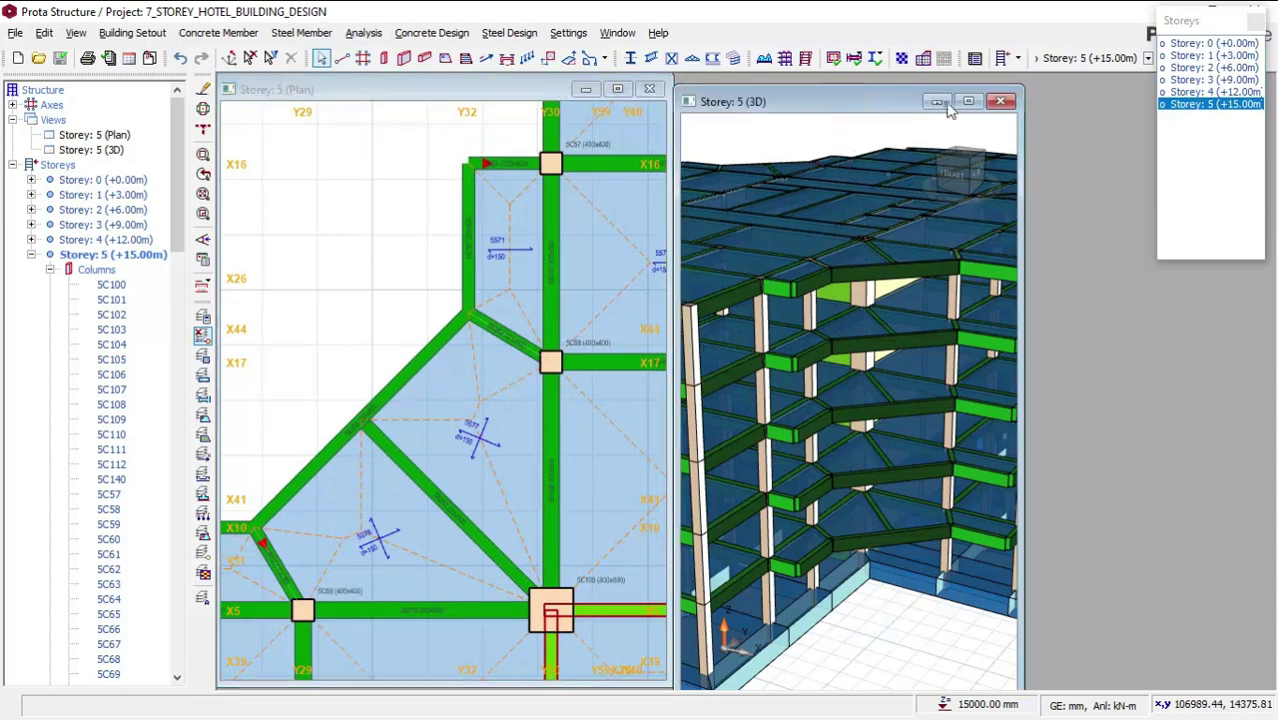
drag(950, 108, 1049, 93)
click(1255, 22)
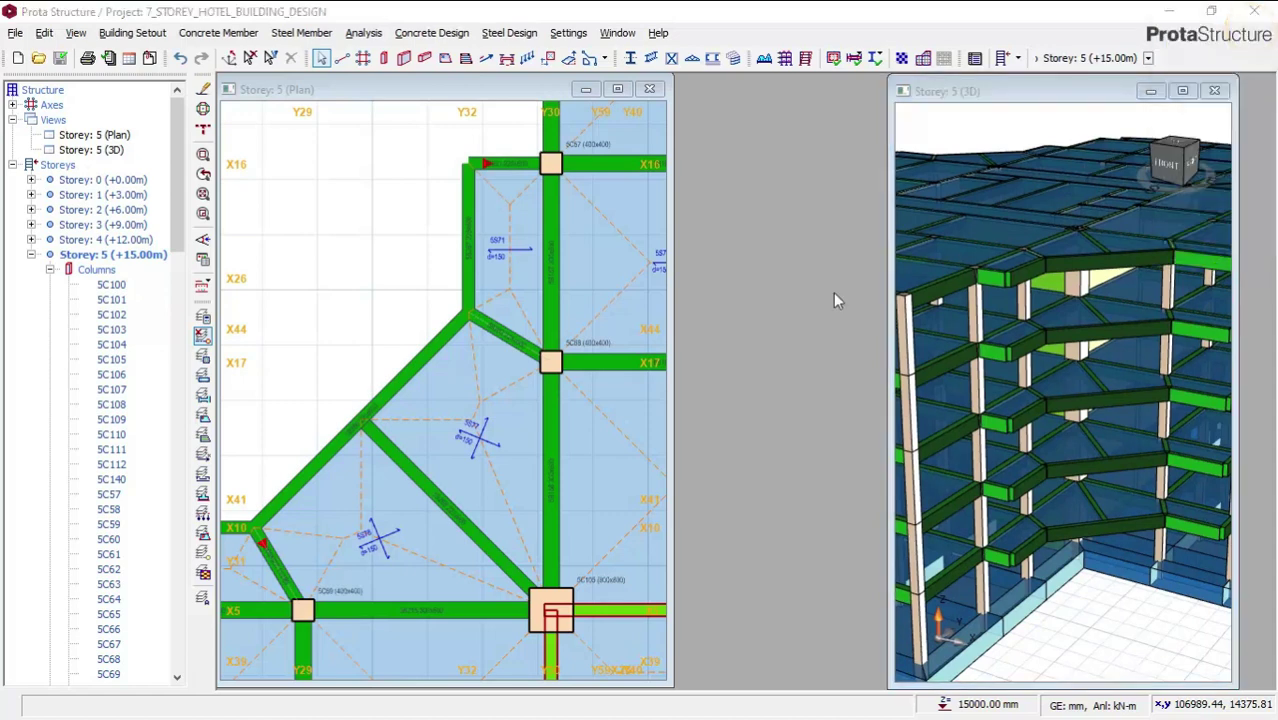
drag(891, 163, 748, 197)
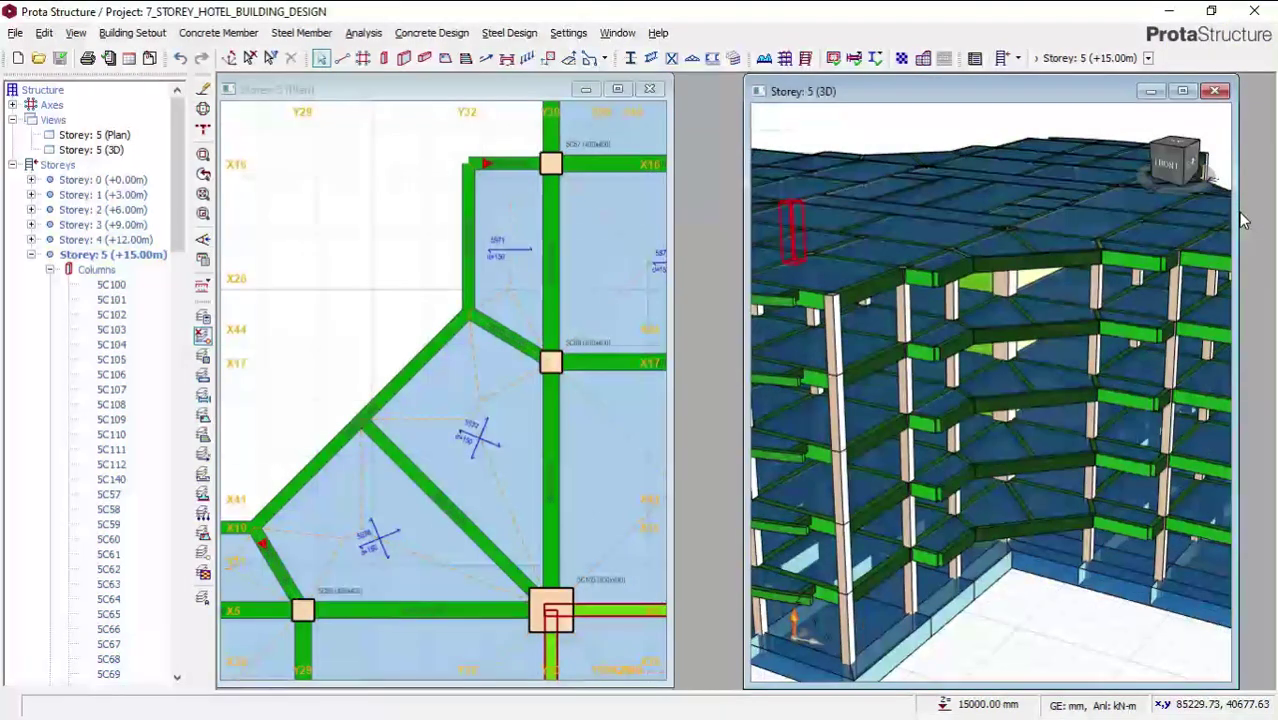
drag(1243, 215, 1270, 223)
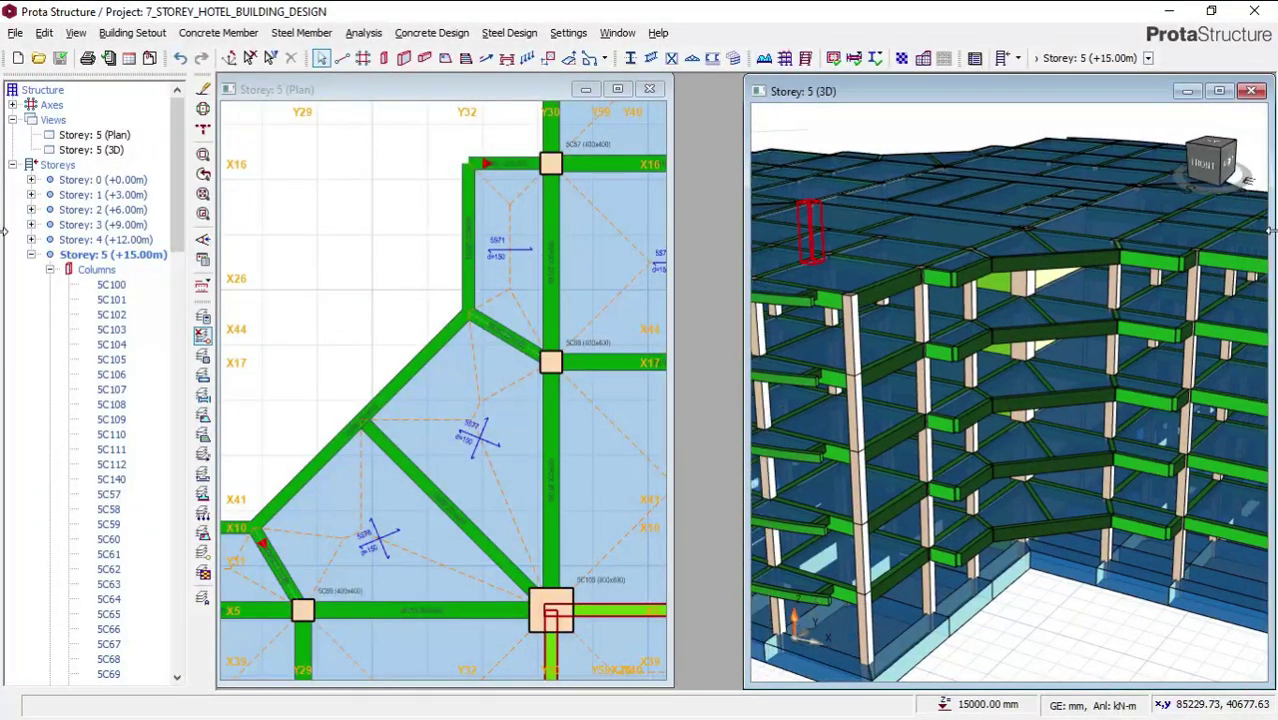
click(671, 216)
drag(731, 216, 747, 217)
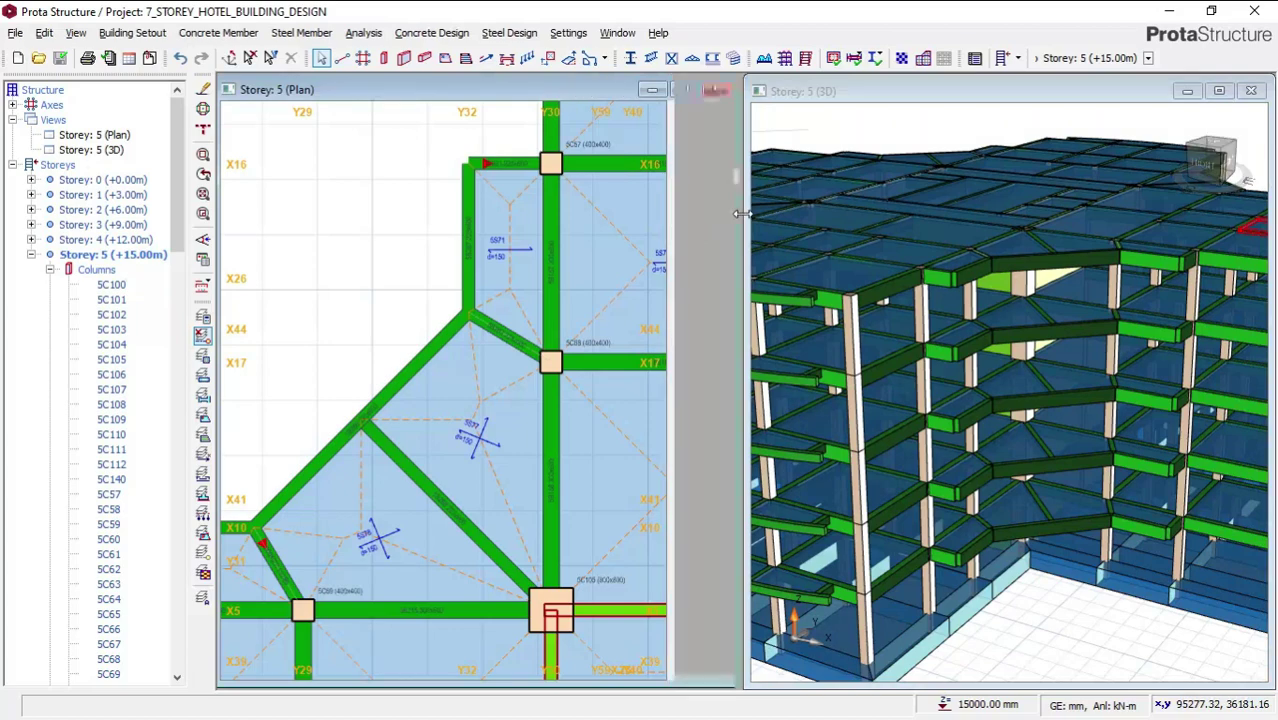
Examine the diagonal beams and angled slab panels between two wings in the Storey 5 plan, including the properties of beam 5B268
scroll(449, 261, down, 3)
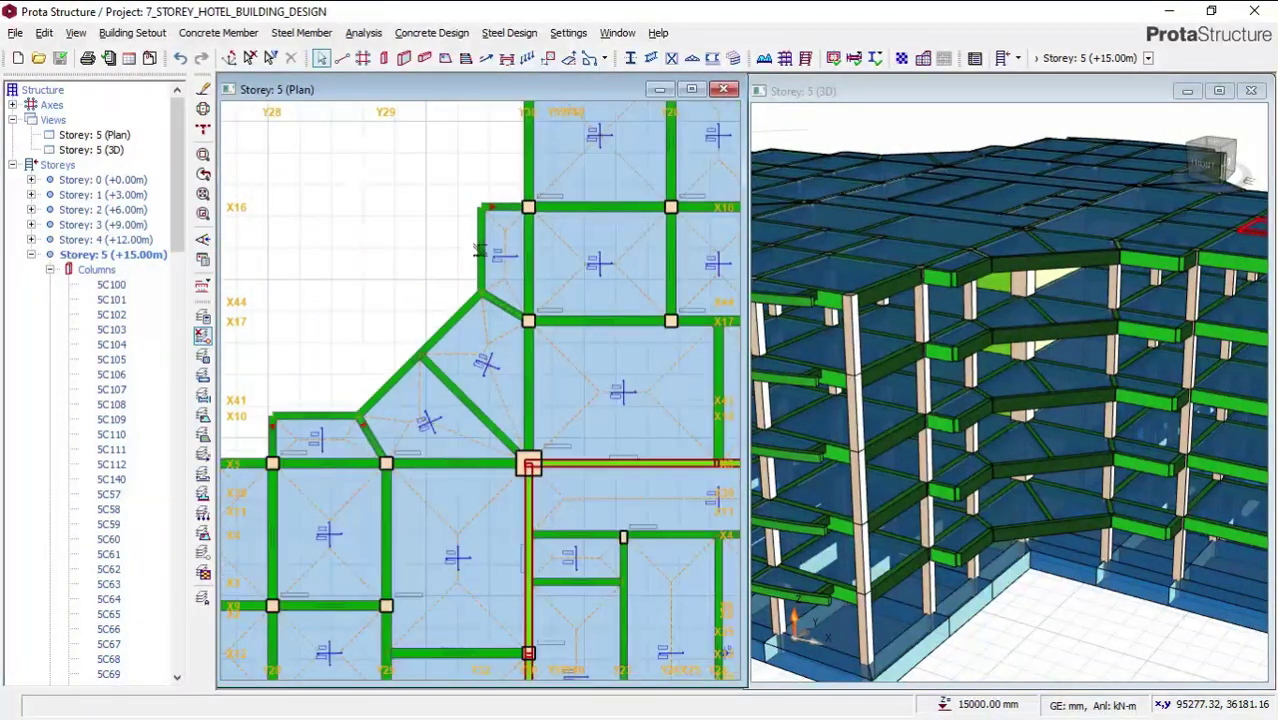
scroll(479, 251, up, 2)
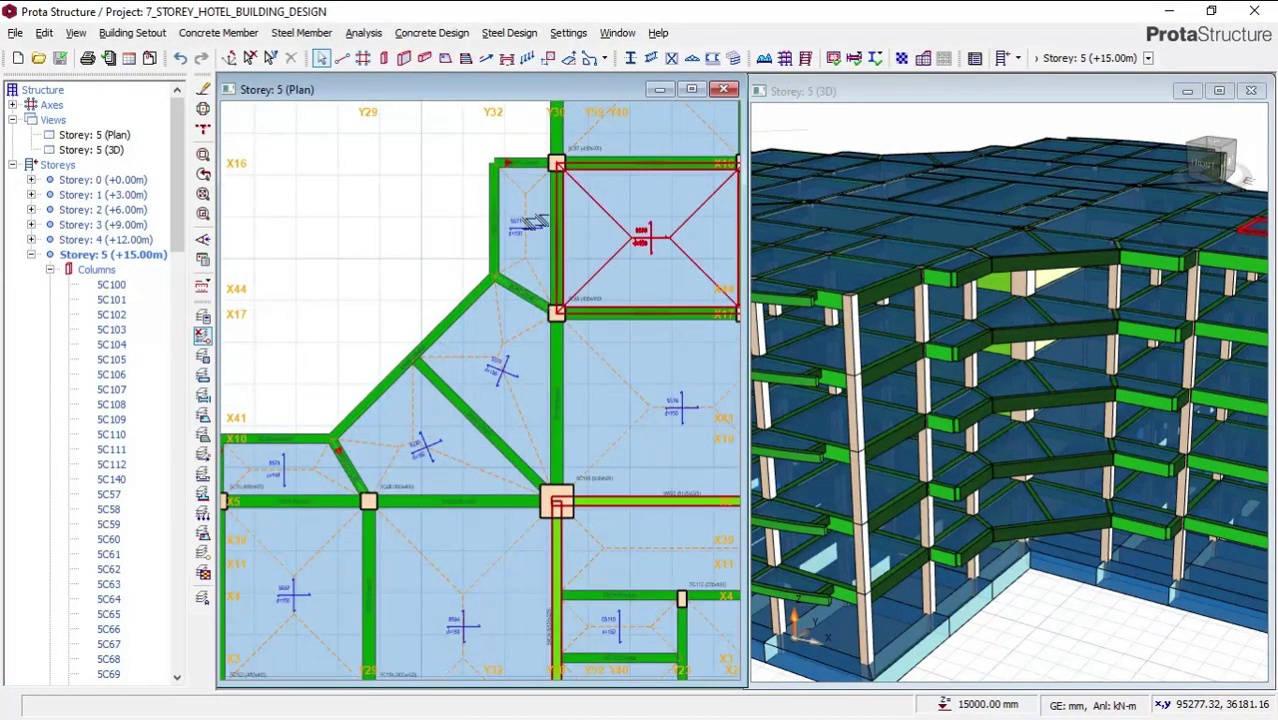
scroll(545, 158, down, 2)
scroll(556, 167, up, 2)
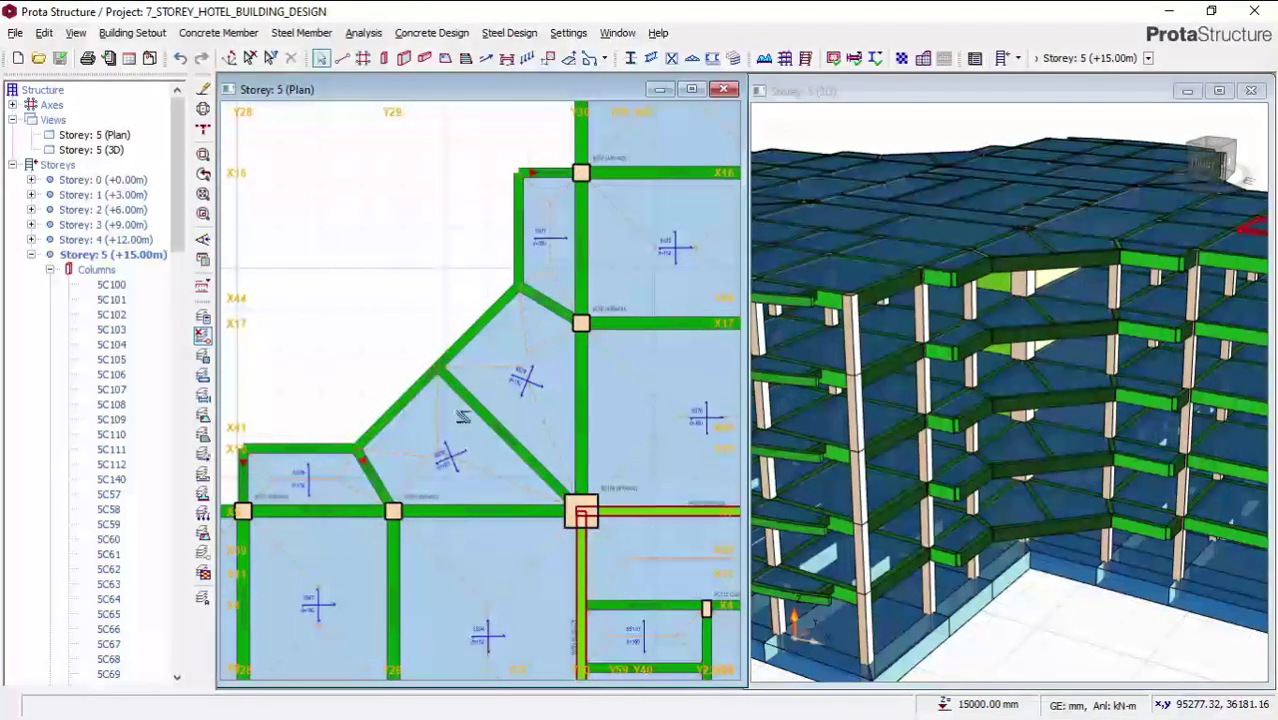
mouse_move(470, 413)
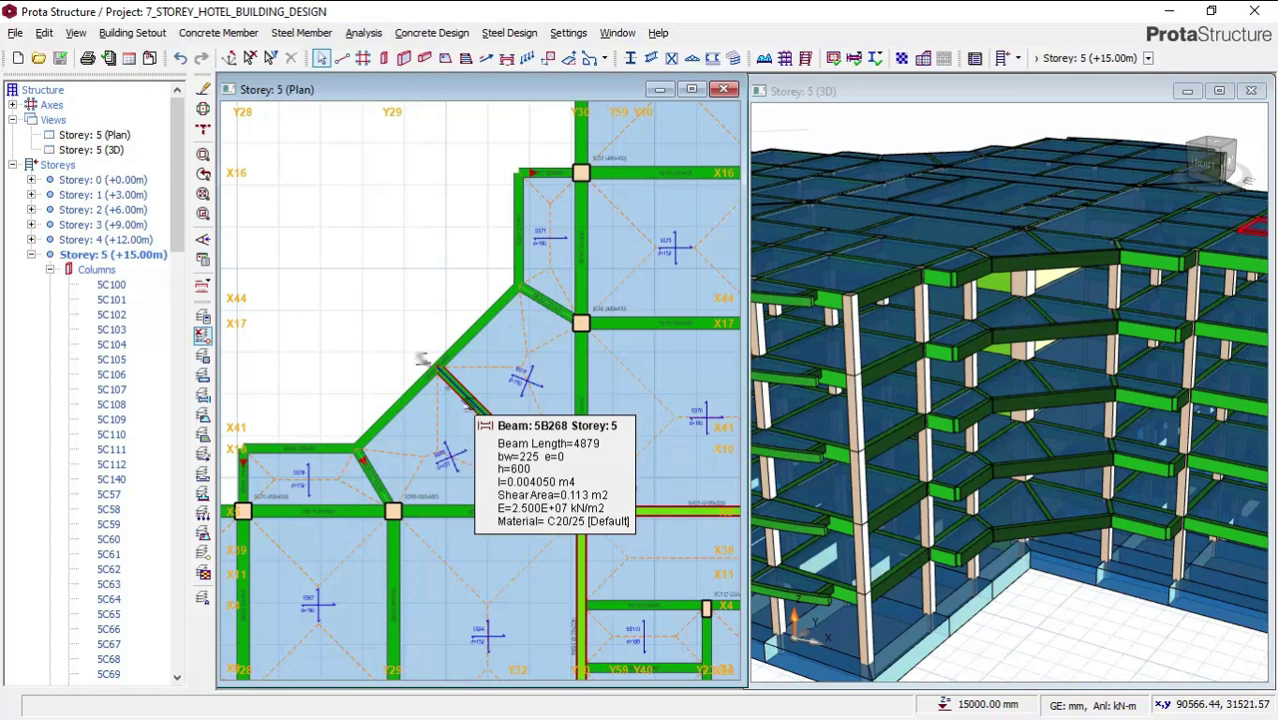
scroll(484, 413, up, 1)
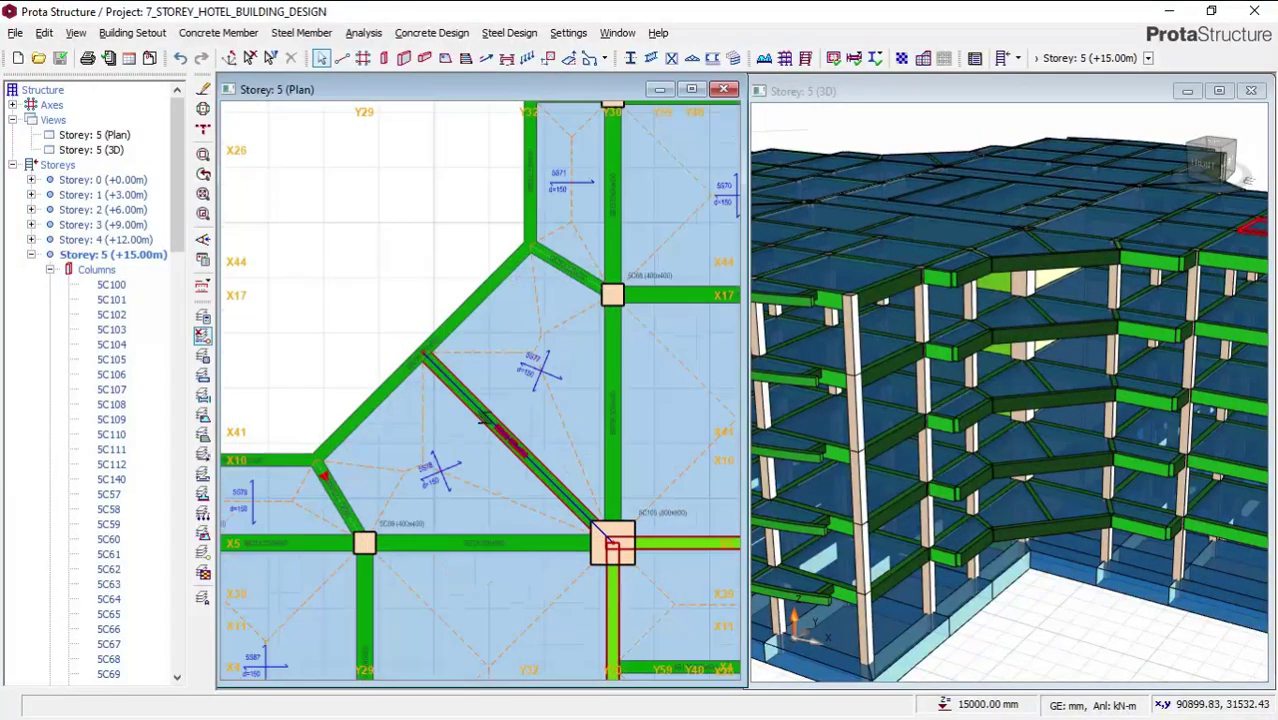
key(ctrl+z)
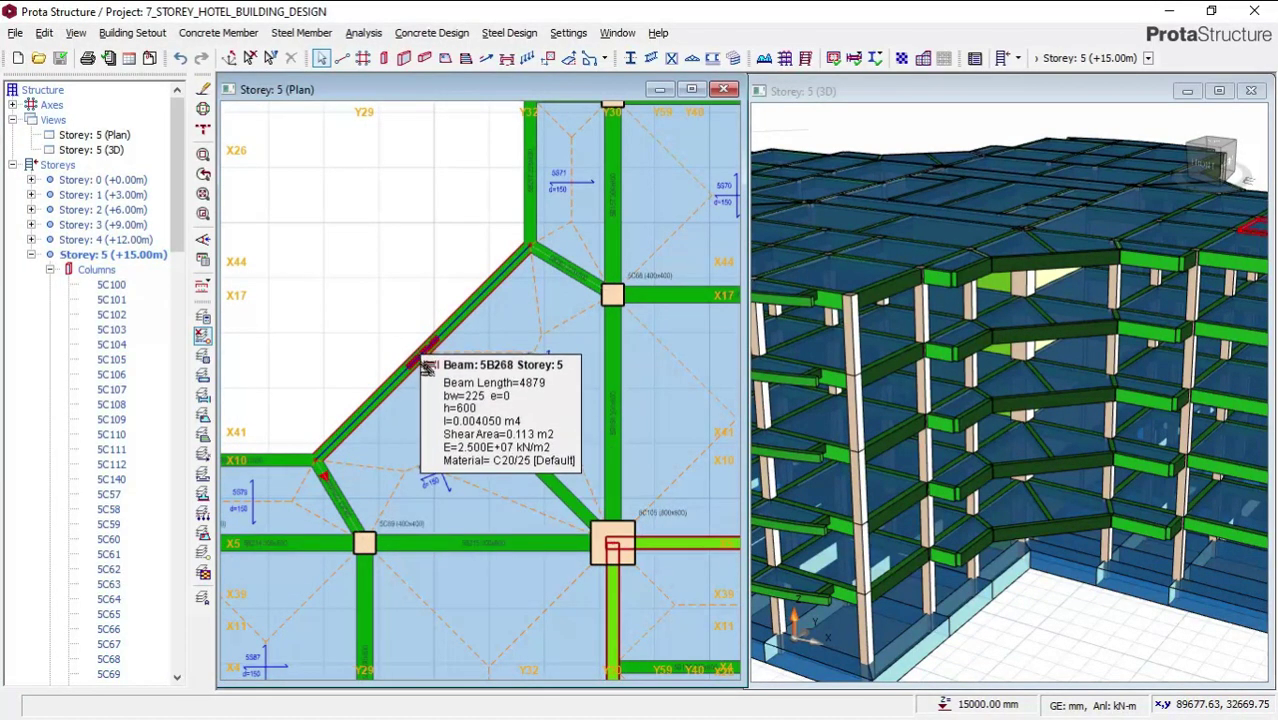
scroll(428, 367, down, 1)
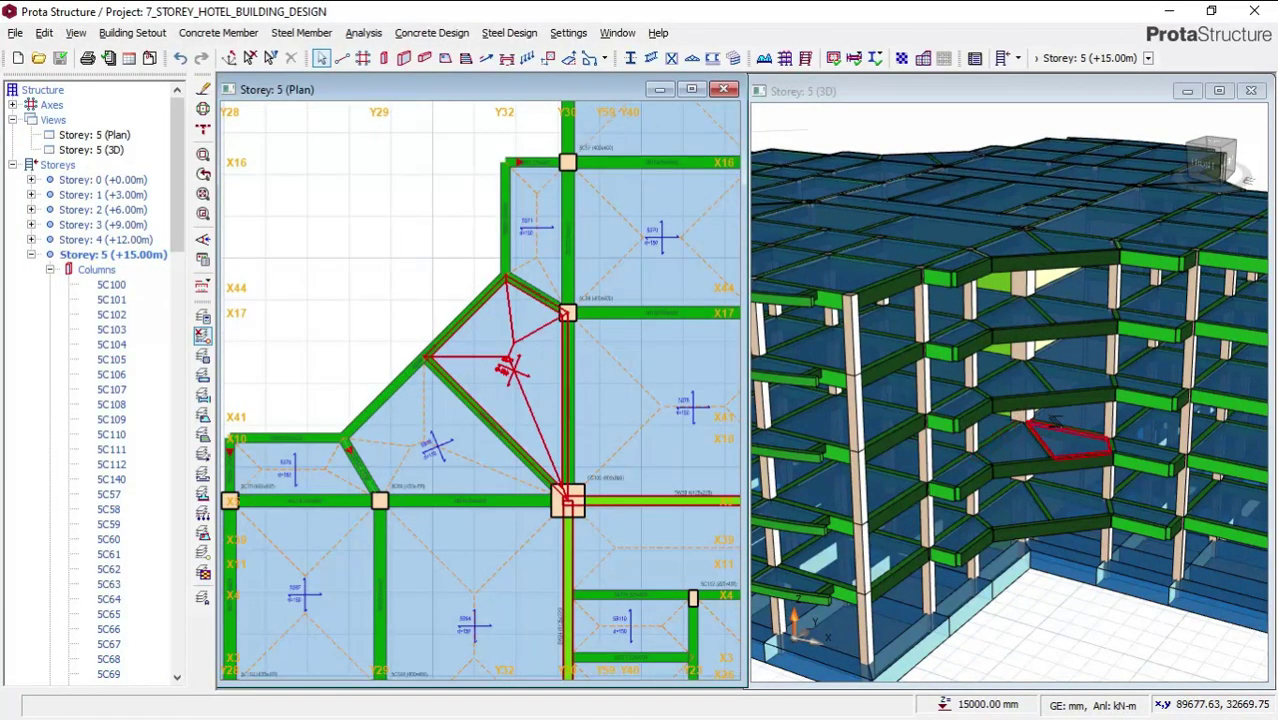
Examine the edge beams, their junctions and the supporting columns at the recessed corner close up in the 3D view
middle_drag(1037, 428, 975, 338)
scroll(979, 295, up, 6)
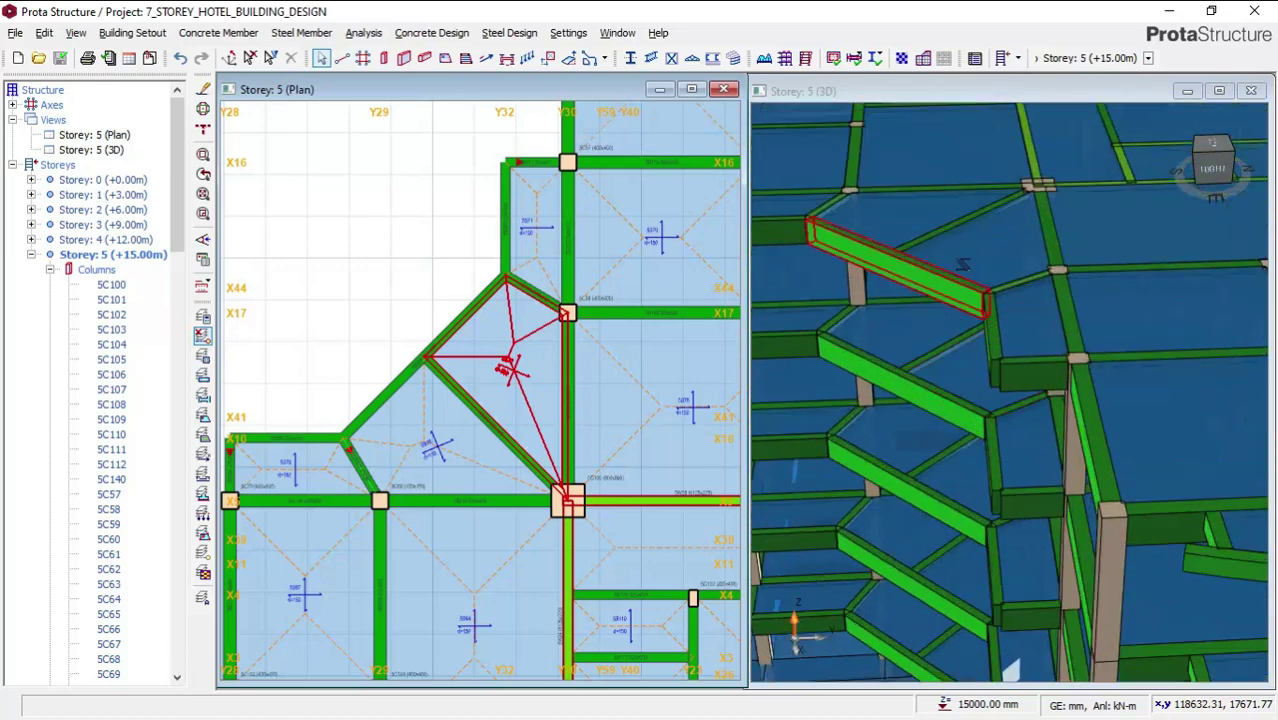
middle_drag(1155, 409, 1007, 391)
middle_drag(982, 588, 754, 518)
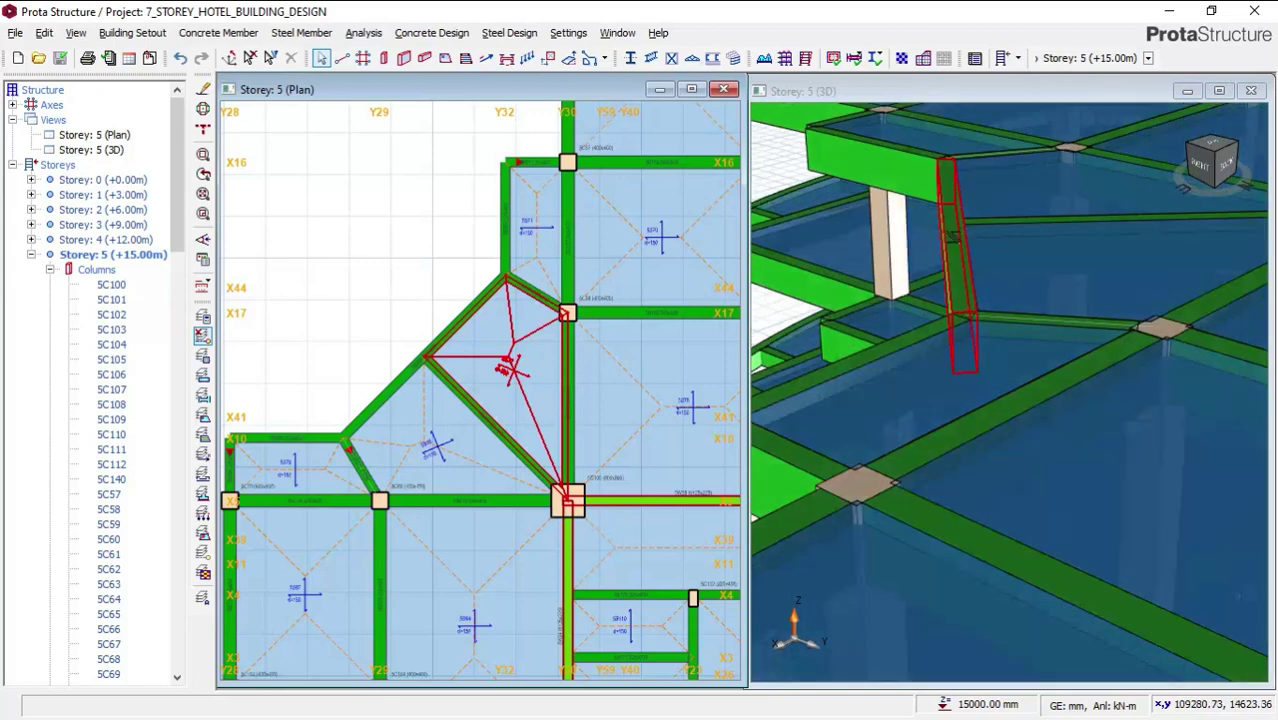
Examine the angled corner beams, the curved edge beam of the upper wing and the central core in the Storey 5 plan
click(368, 452)
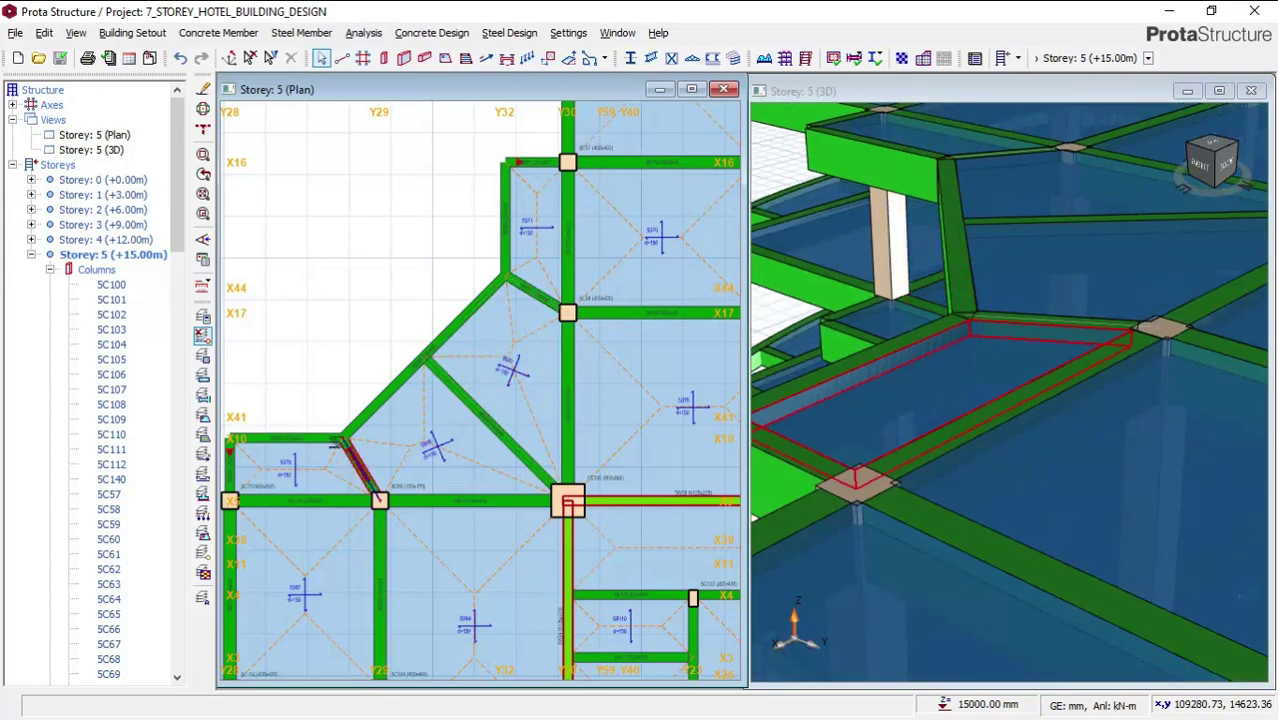
click(338, 446)
click(532, 167)
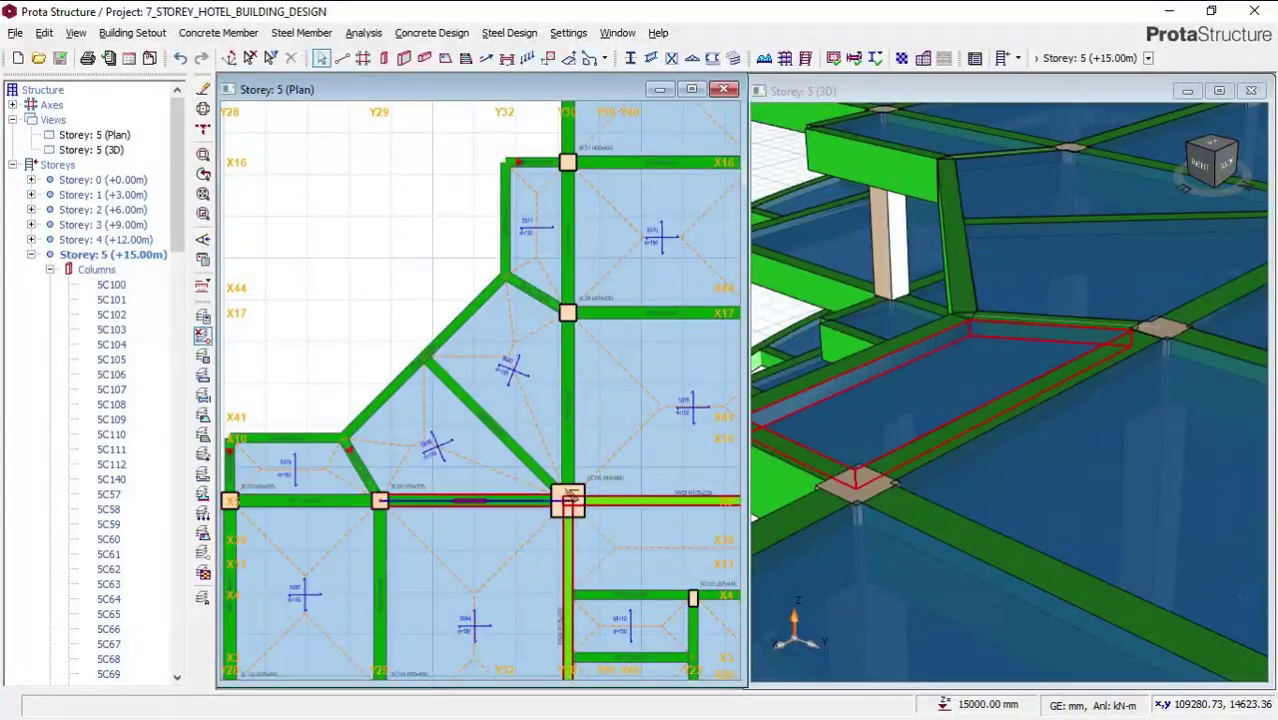
scroll(450, 410, down, 1)
scroll(424, 381, down, 4)
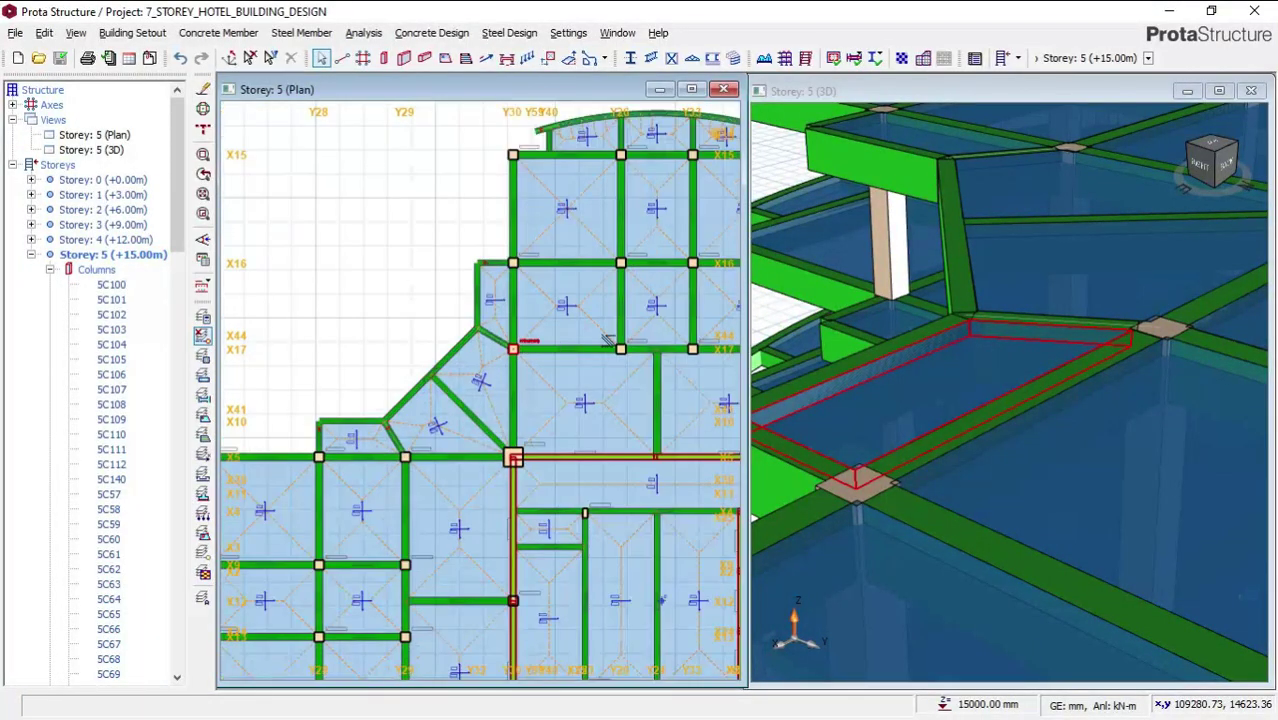
scroll(437, 185, up, 4)
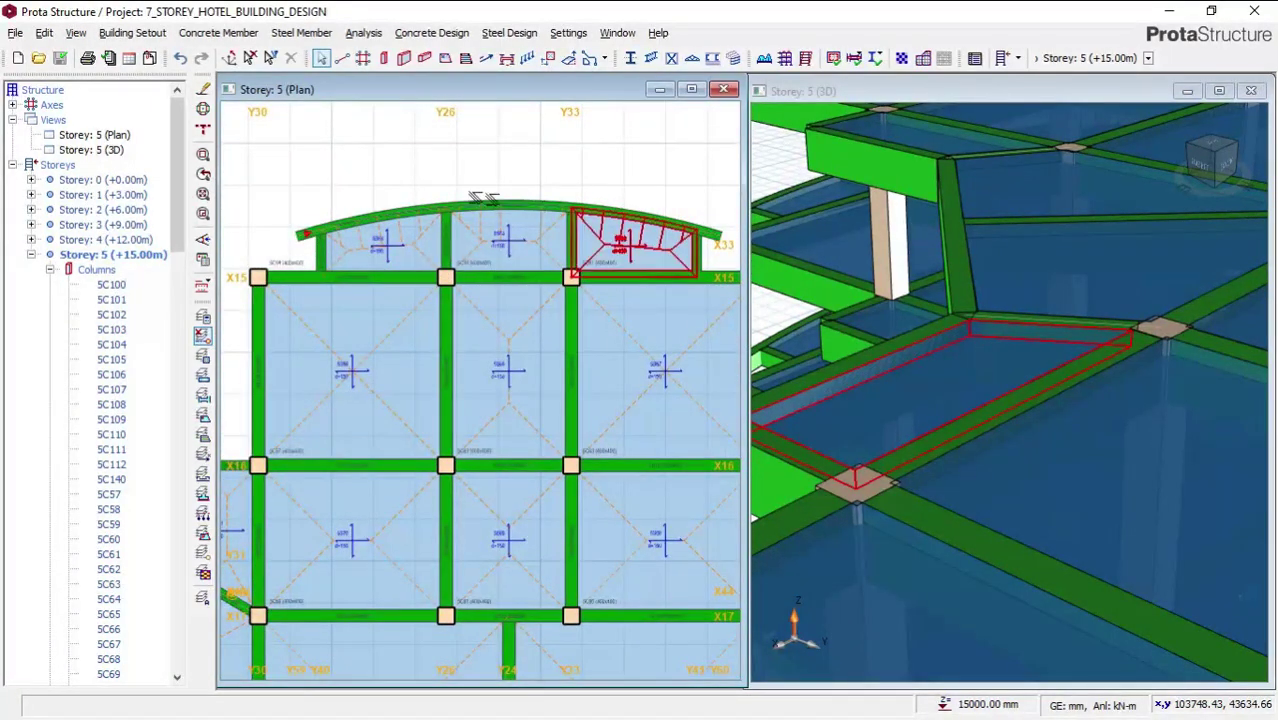
scroll(335, 232, up, 1)
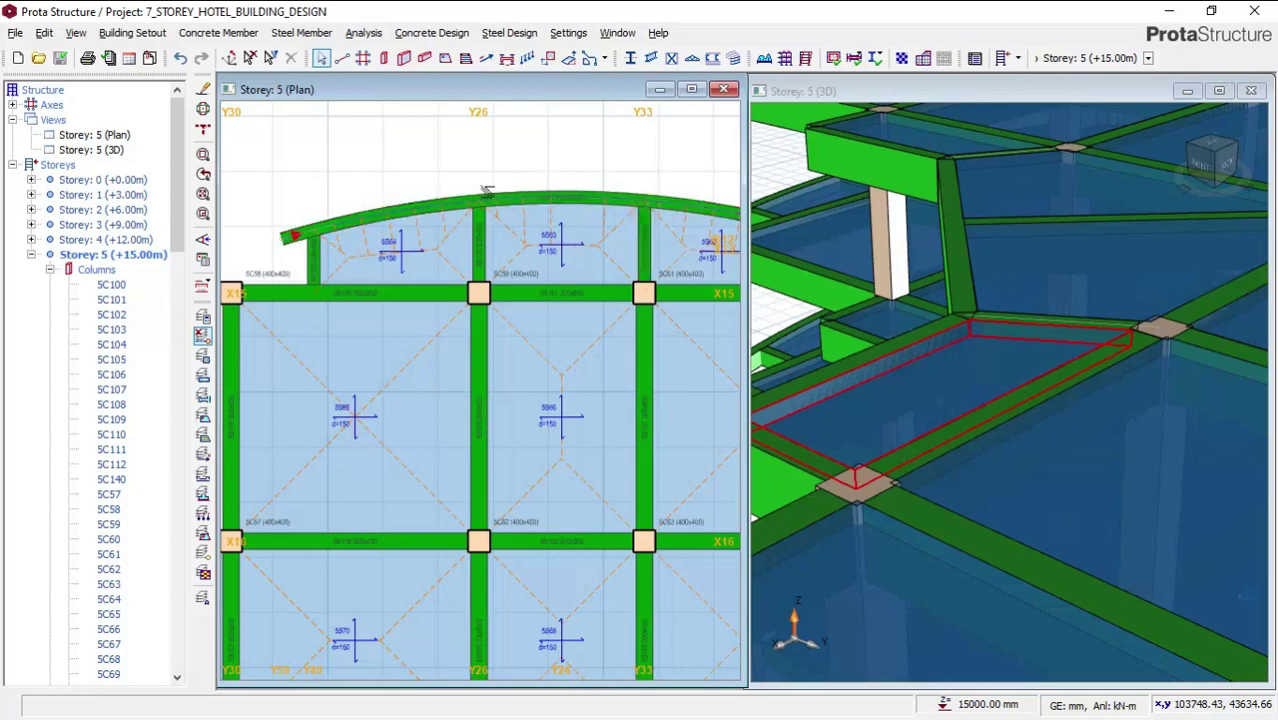
scroll(440, 195, down, 3)
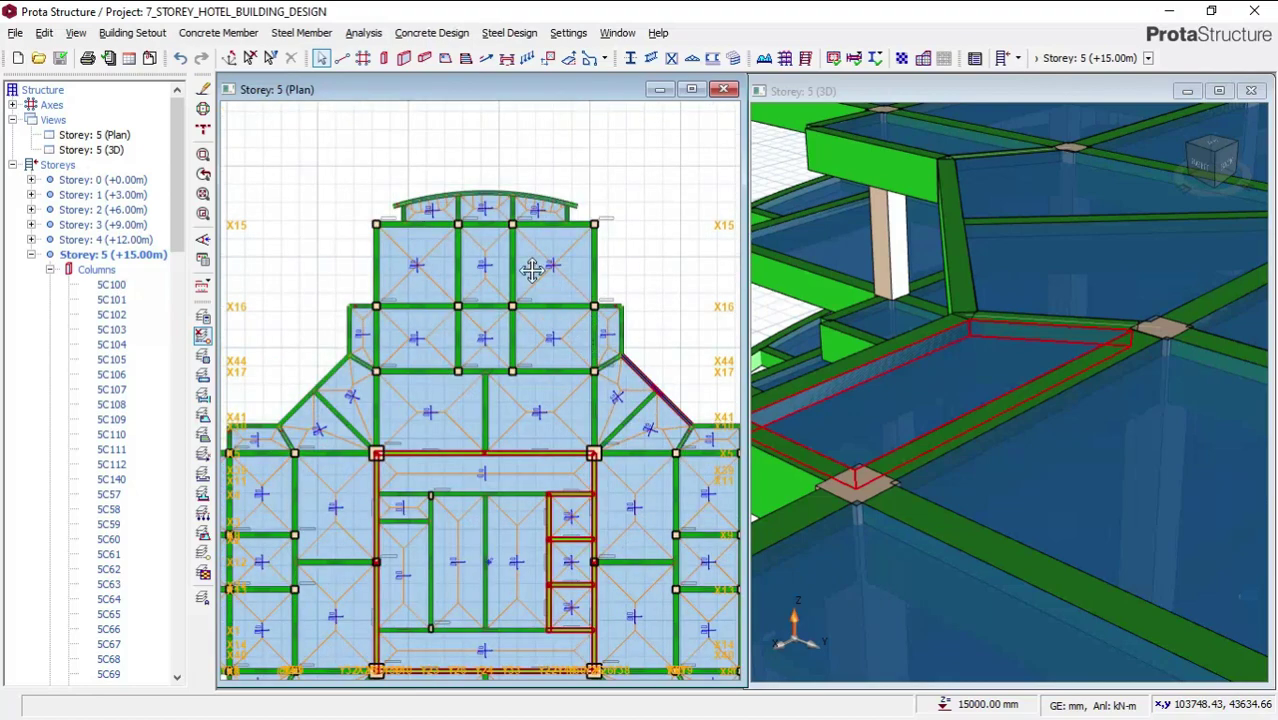
middle_drag(666, 404, 532, 270)
middle_drag(544, 383, 664, 300)
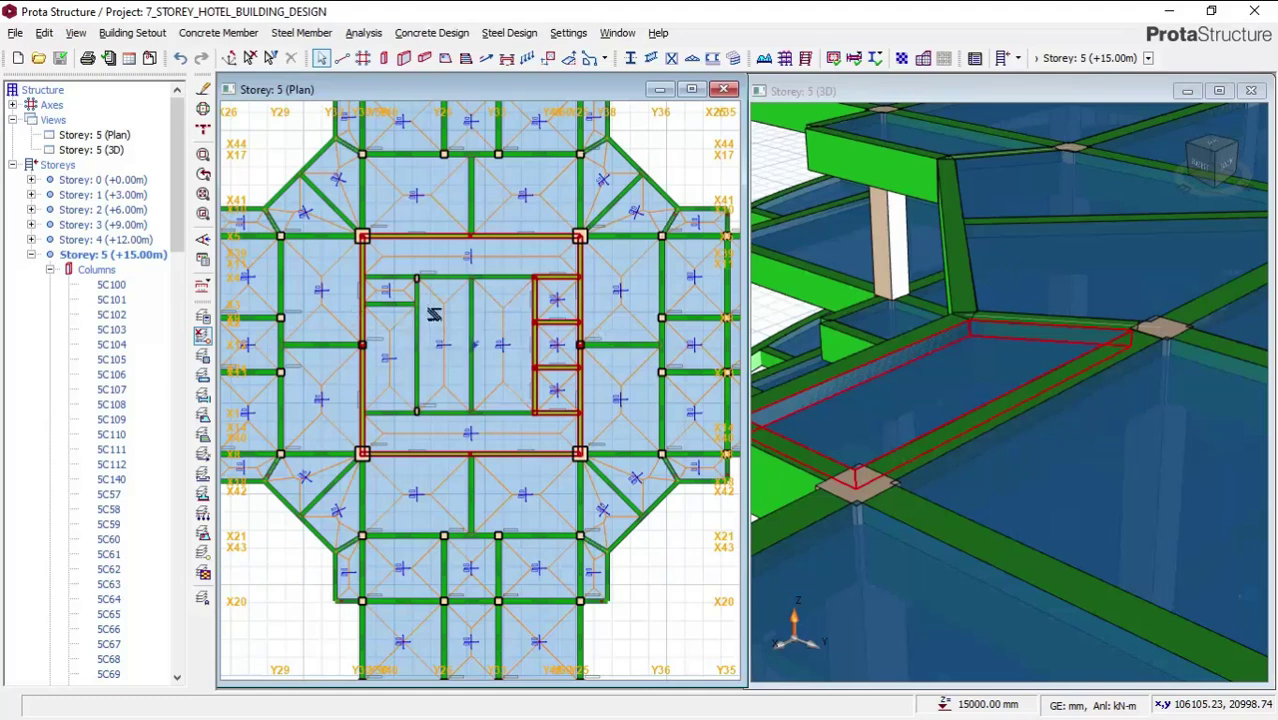
Switch the plan view to Storey 1 (+3.00m)
click(250, 277)
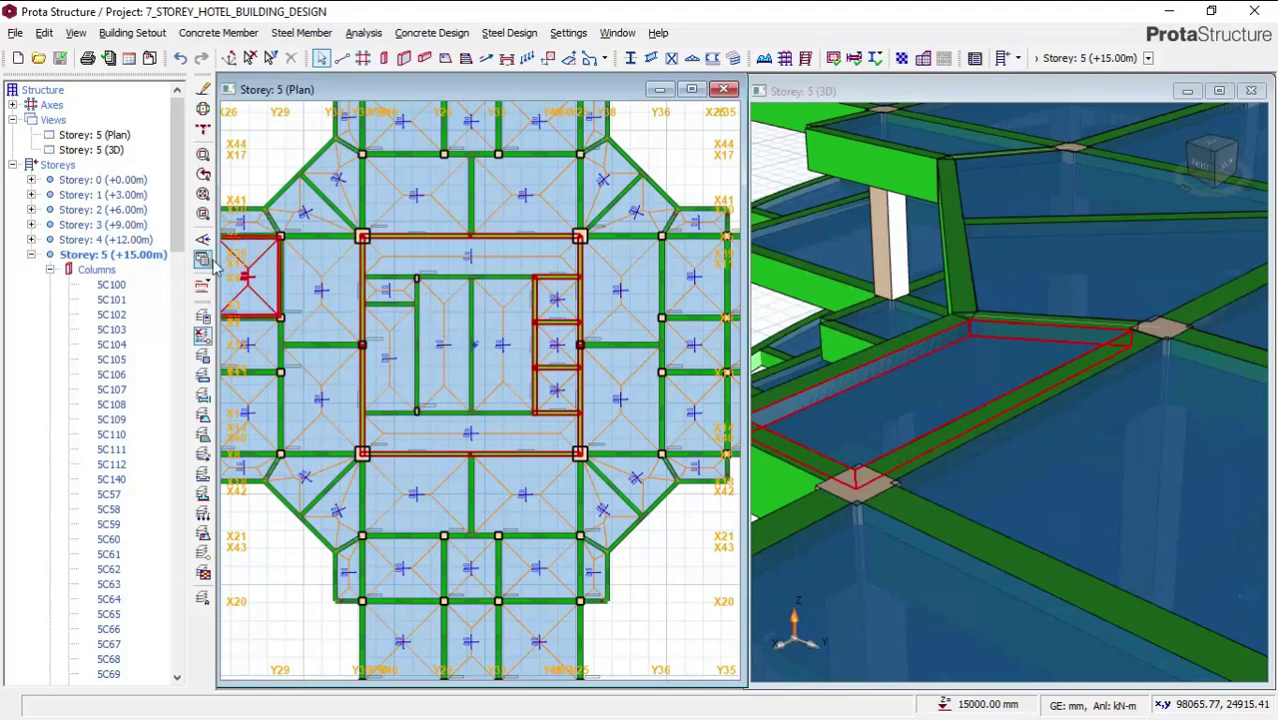
double_click(112, 196)
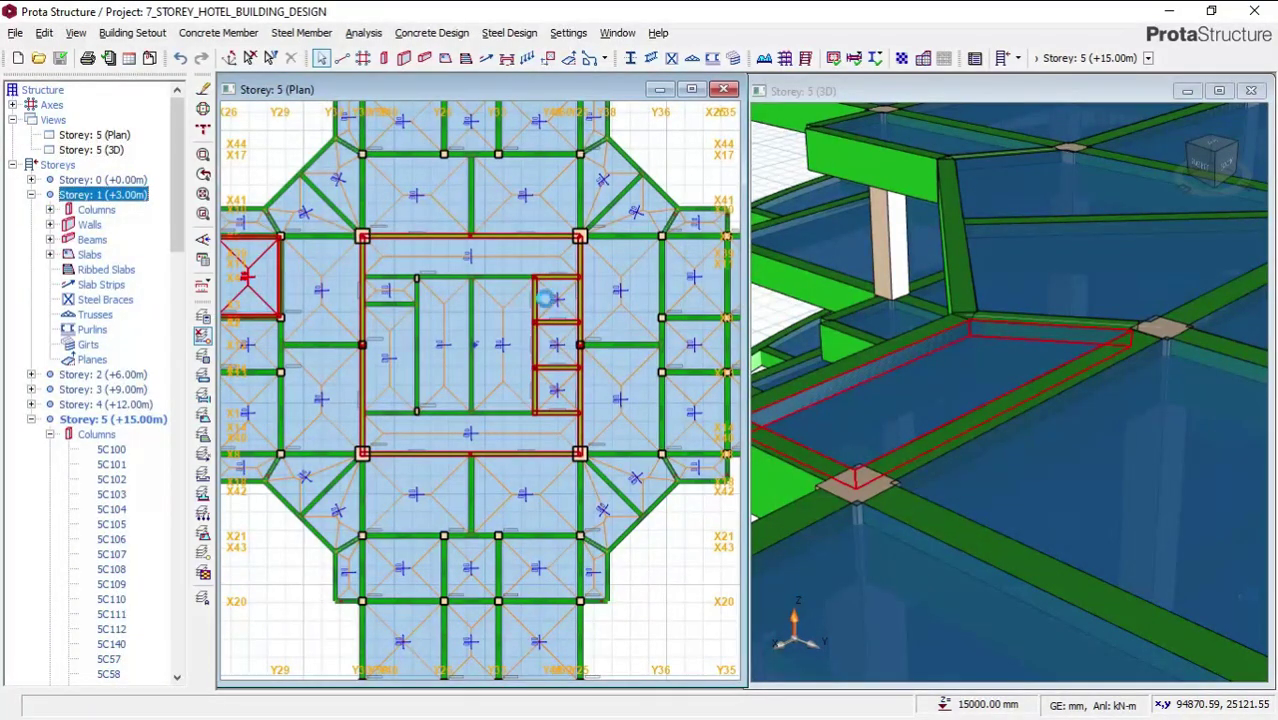
click(538, 302)
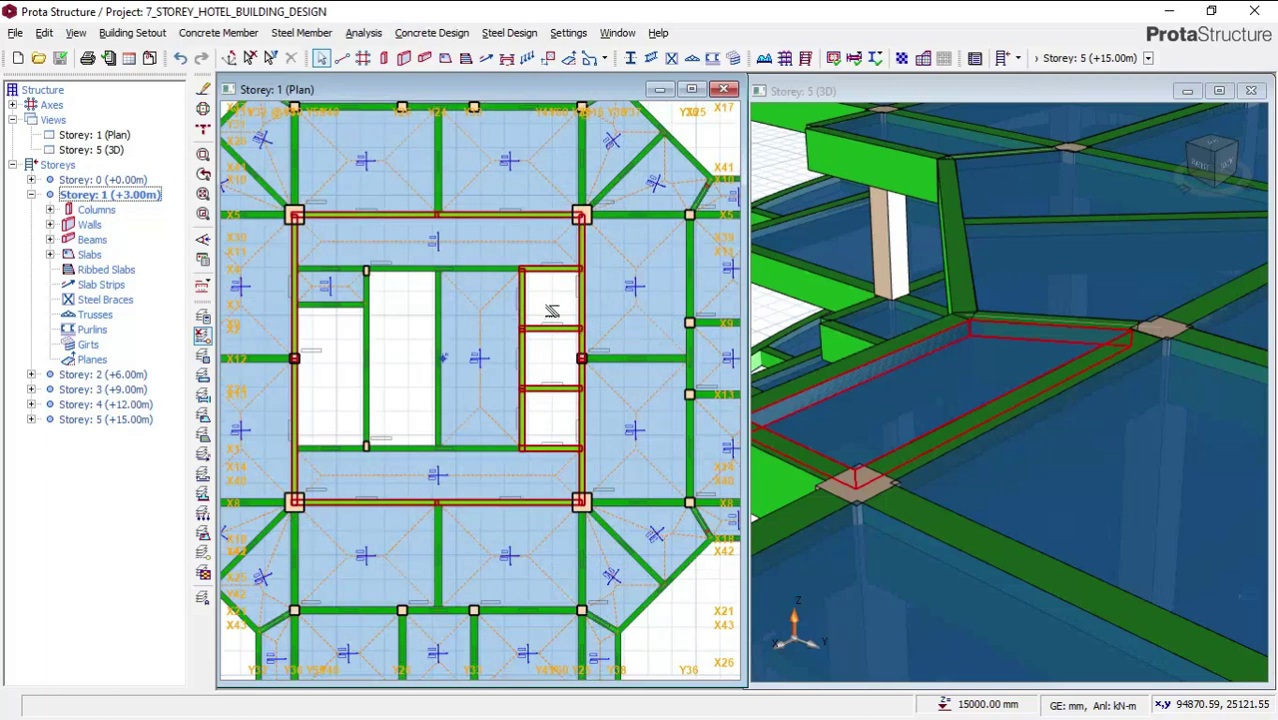
Examine the slab openings and walls of the central core and the surrounding wings in the Storey 1 plan
scroll(570, 304, up, 2)
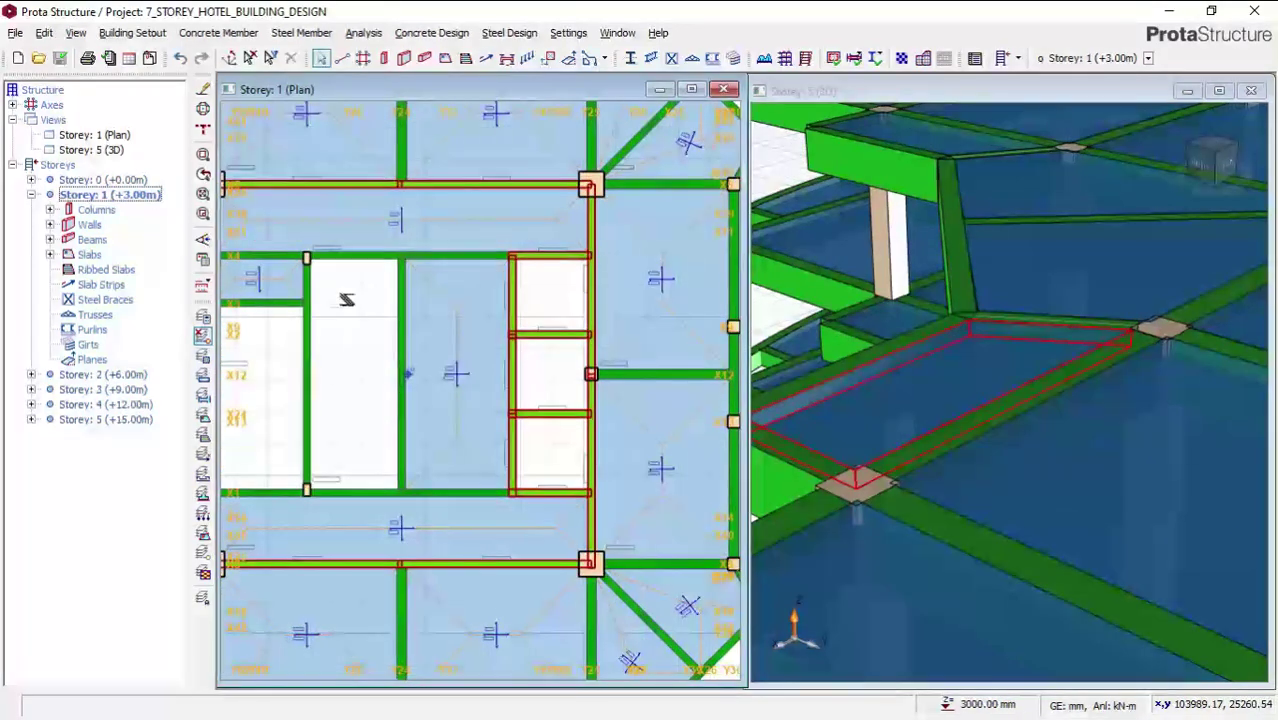
middle_drag(315, 307, 428, 281)
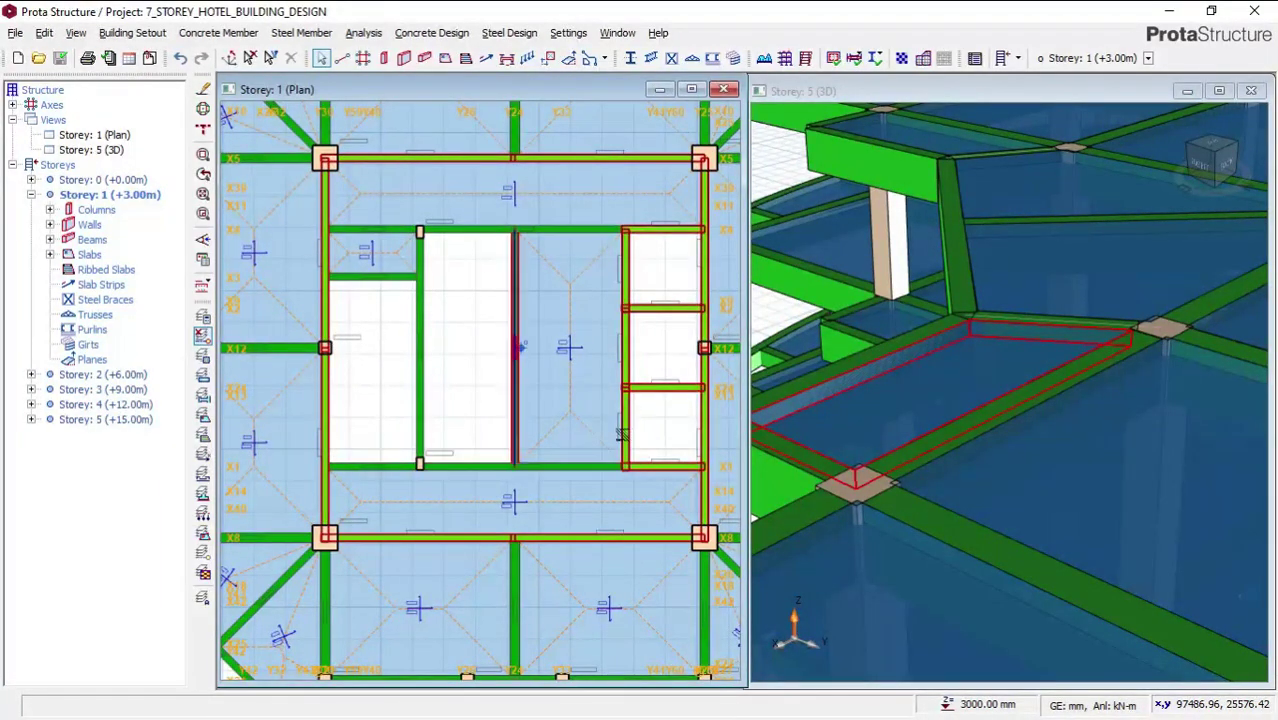
middle_drag(660, 425, 530, 396)
scroll(965, 327, down, 5)
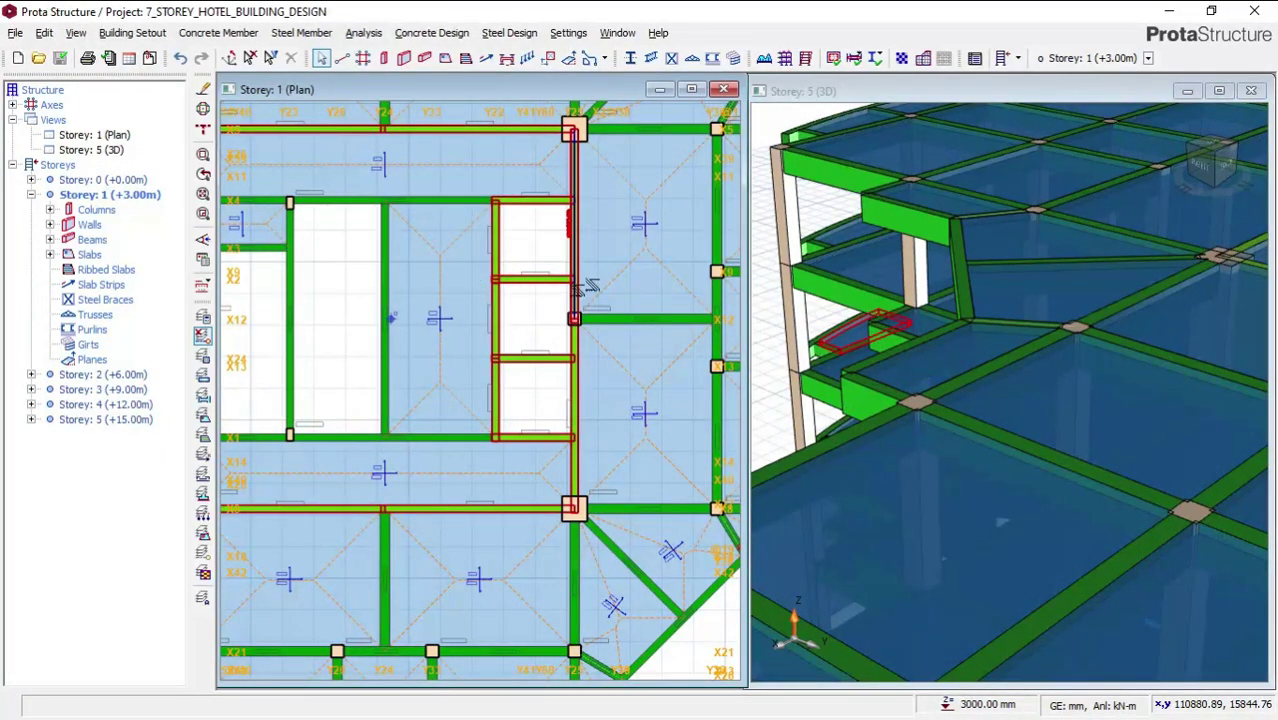
scroll(997, 272, down, 1)
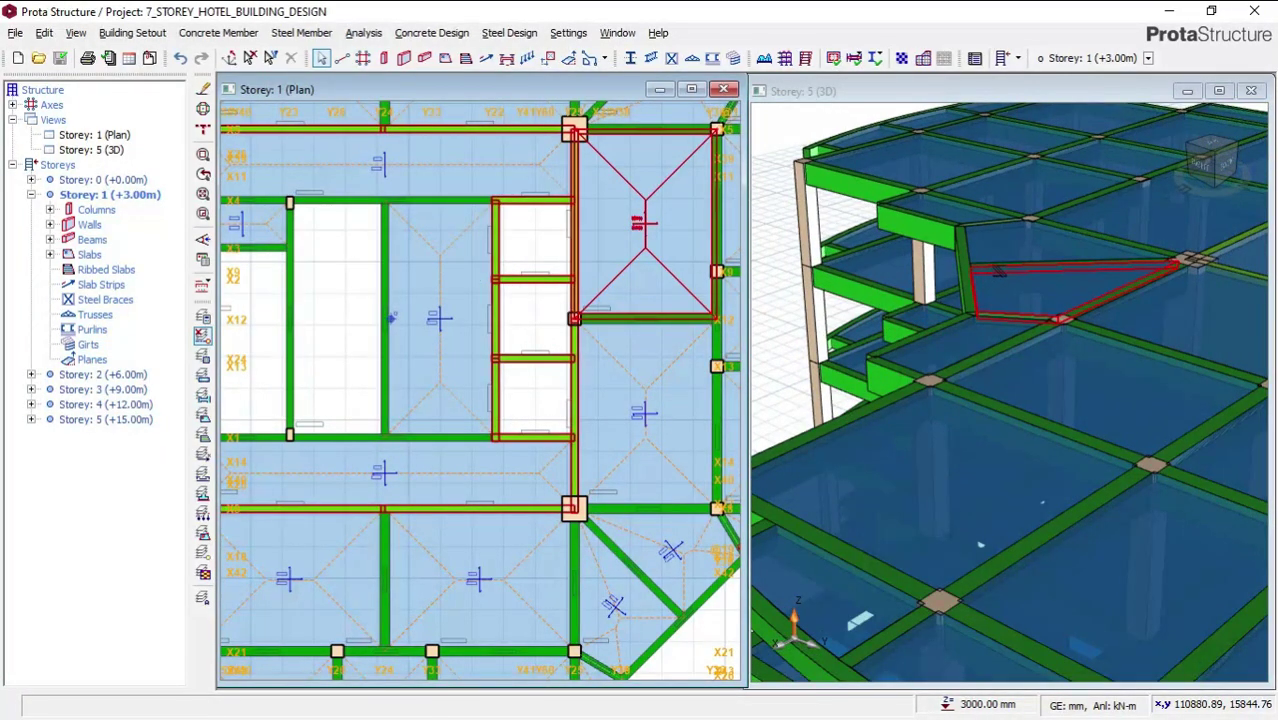
scroll(527, 340, down, 1)
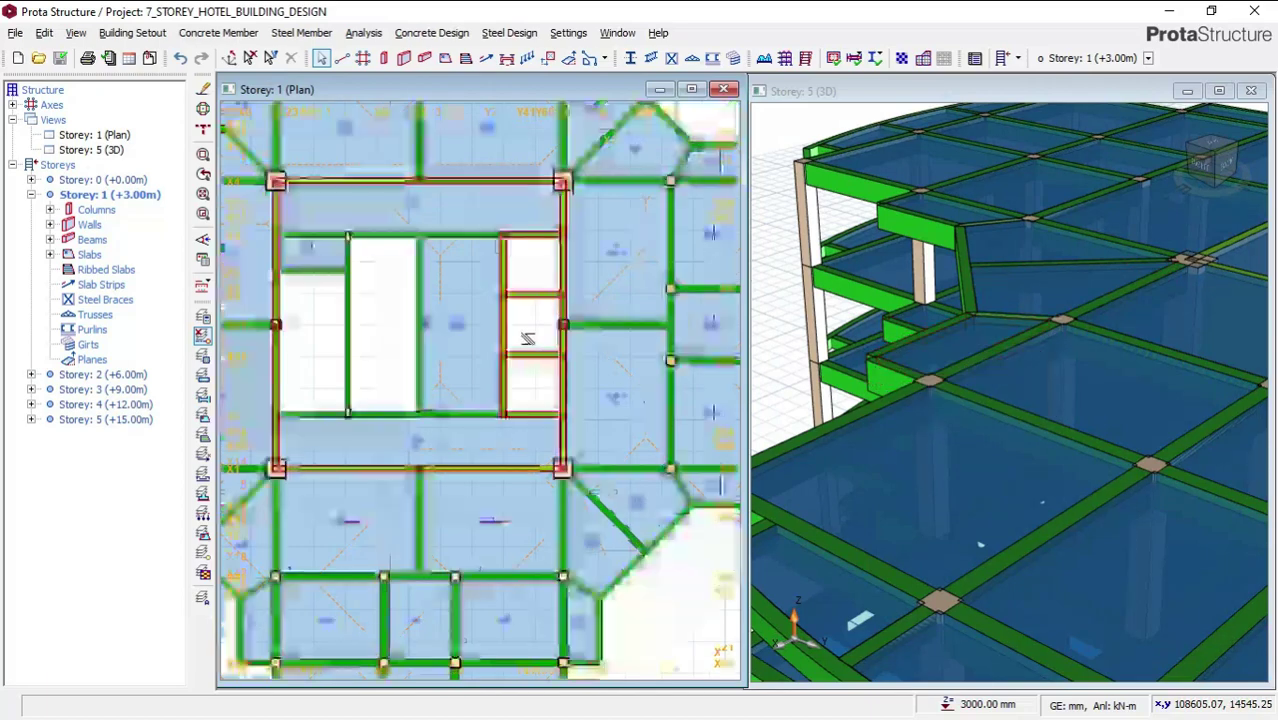
scroll(528, 342, down, 1)
scroll(540, 352, down, 1)
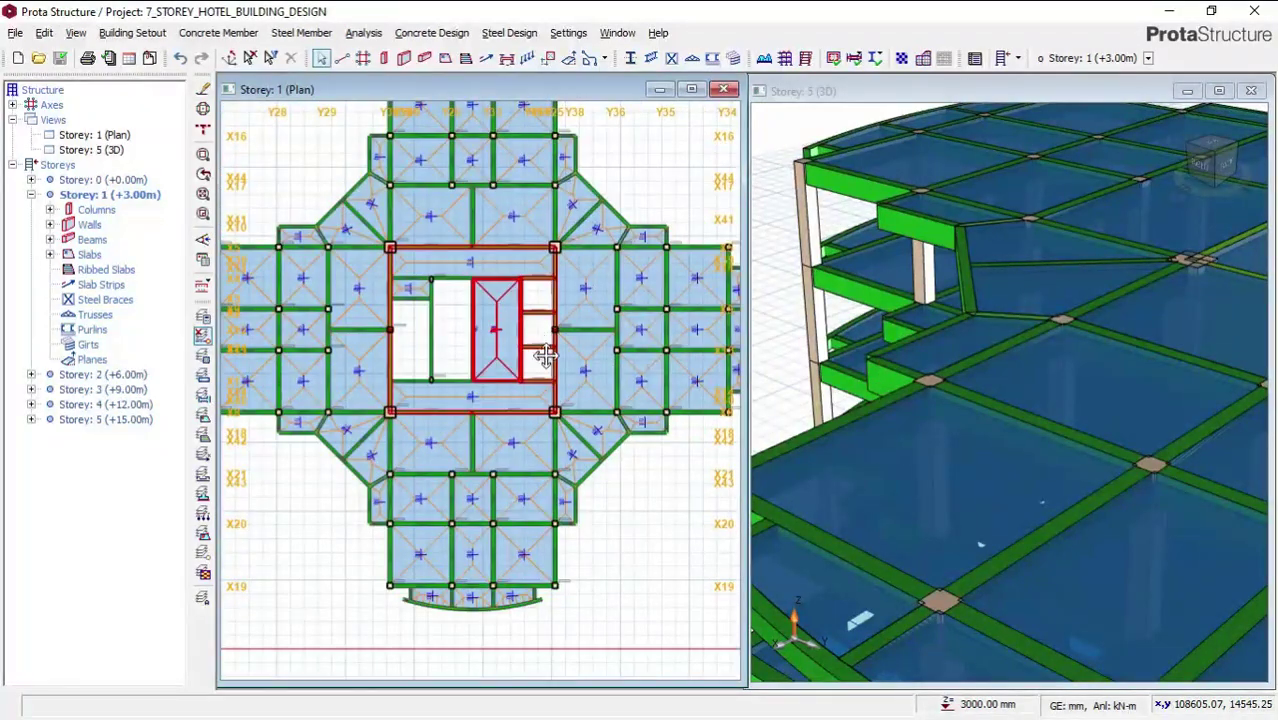
middle_drag(545, 355, 594, 415)
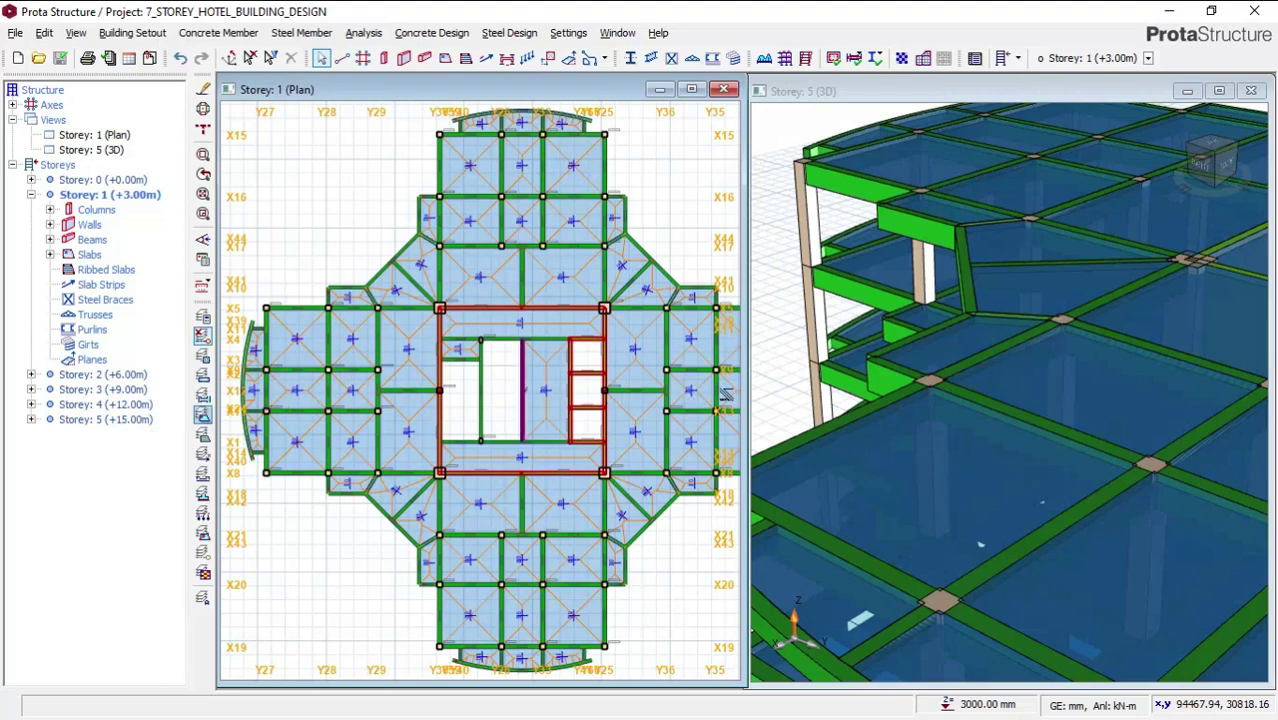
middle_drag(343, 373, 313, 399)
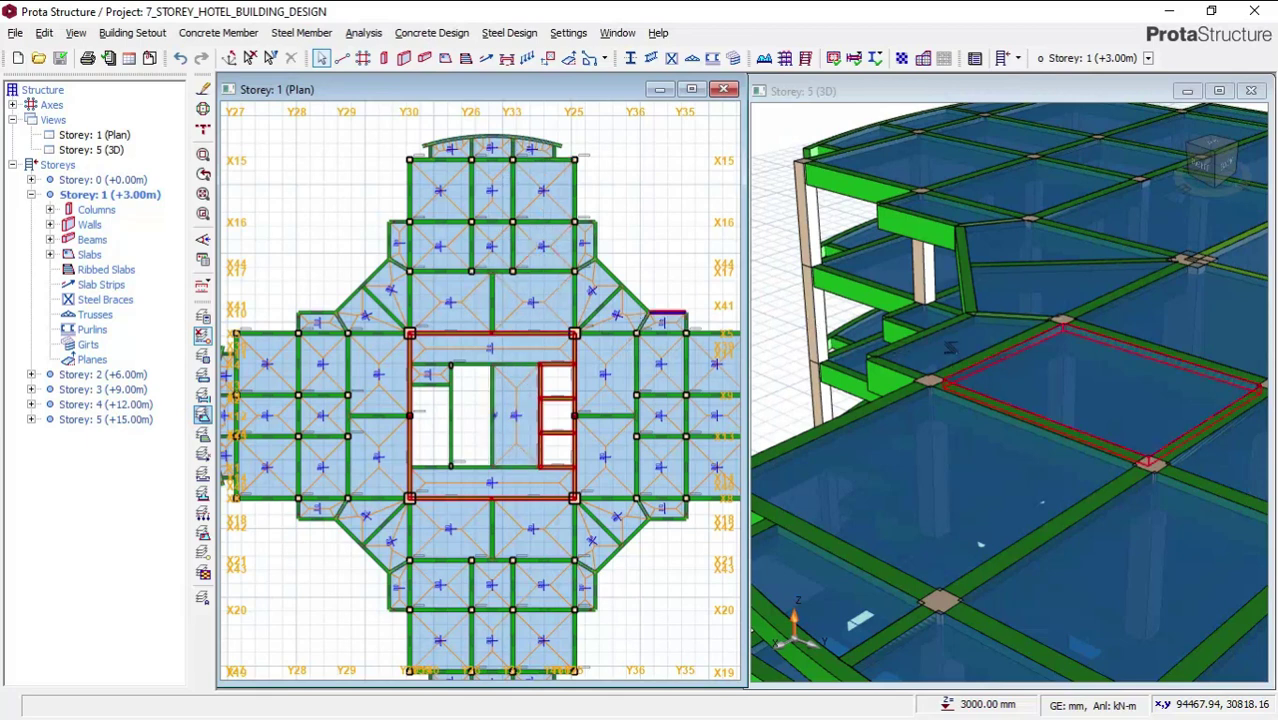
Examine the small angled edge slab at the recessed corner and the whole building from several sides in the 3D view
click(956, 348)
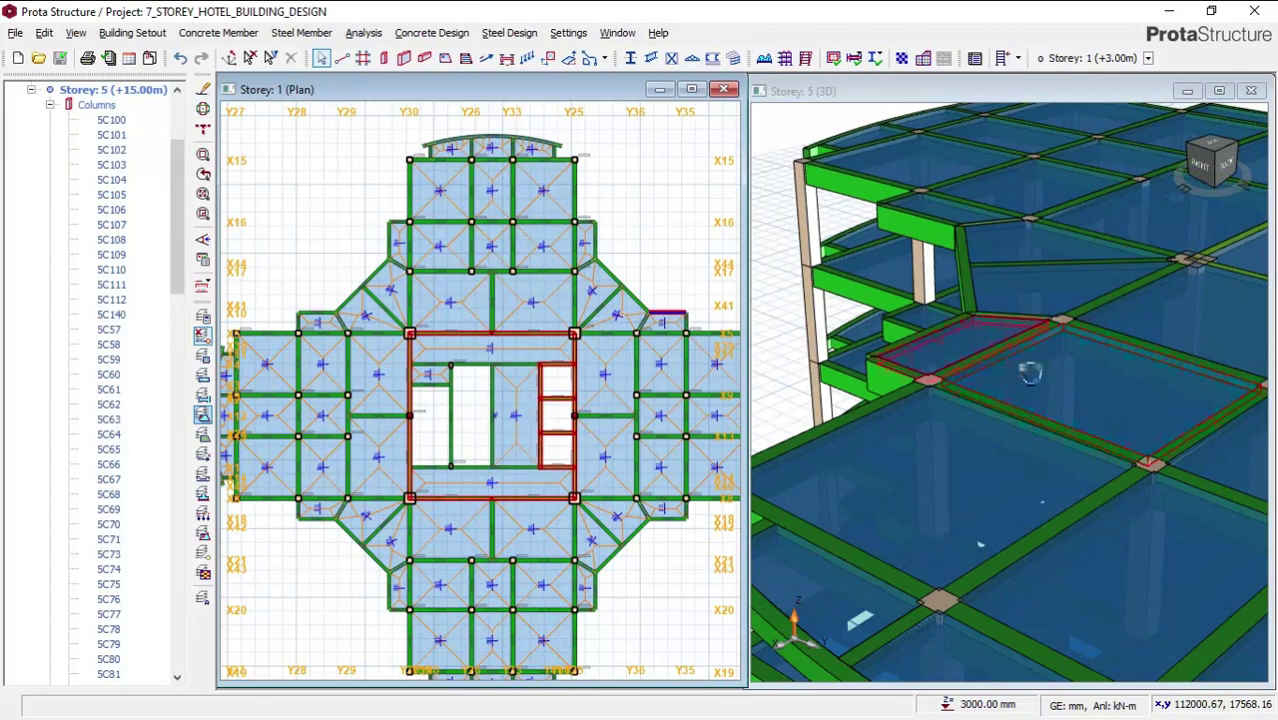
middle_drag(1053, 372, 1073, 368)
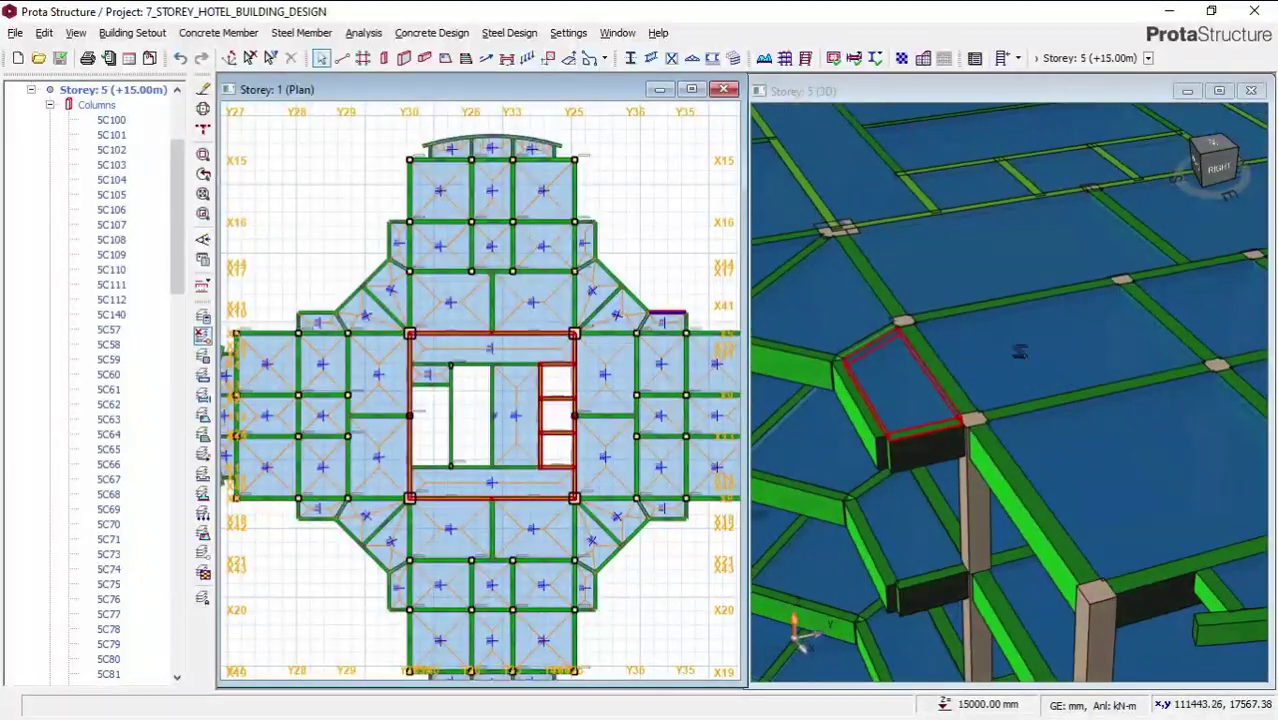
scroll(1013, 341, down, 10)
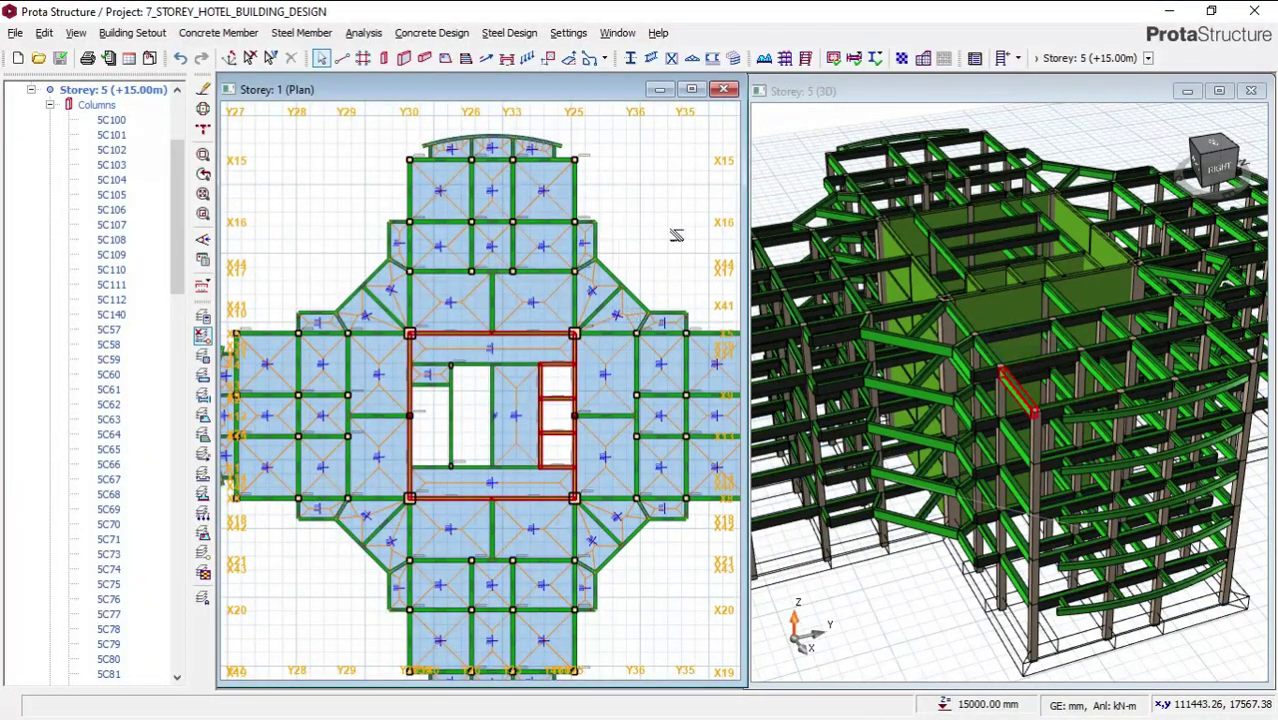
middle_drag(641, 268, 619, 294)
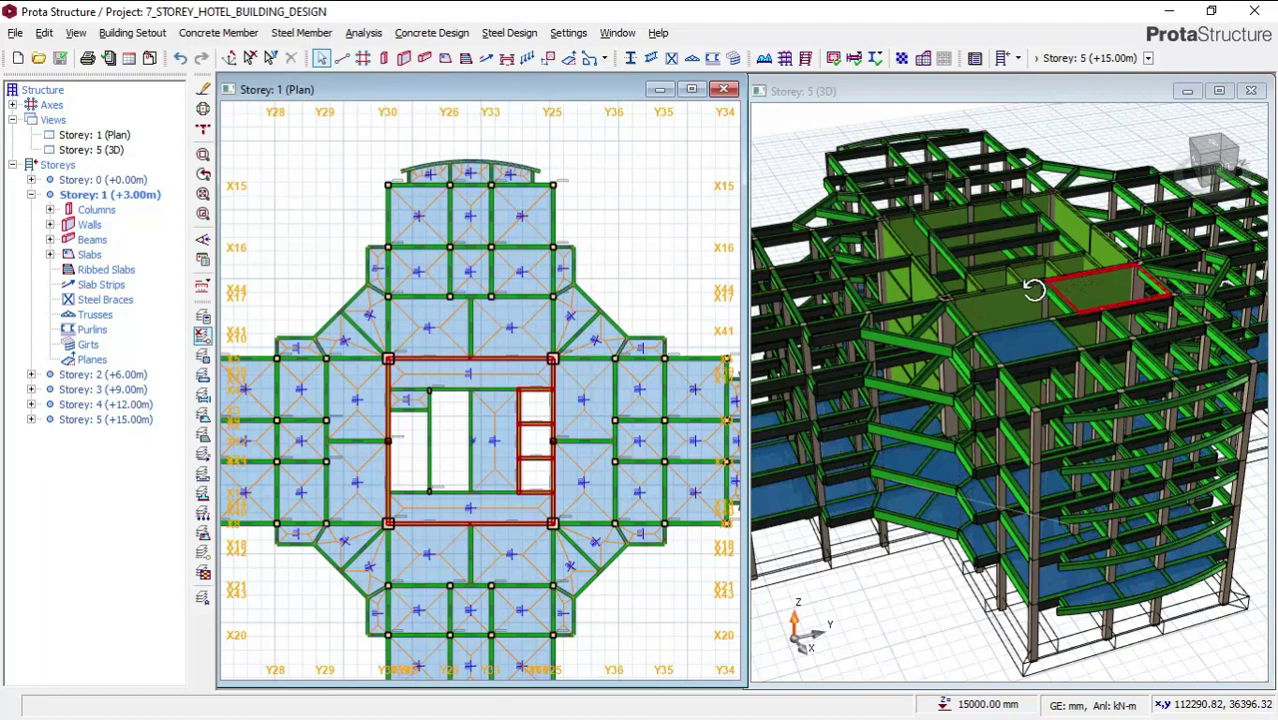
drag(1034, 289, 1019, 289)
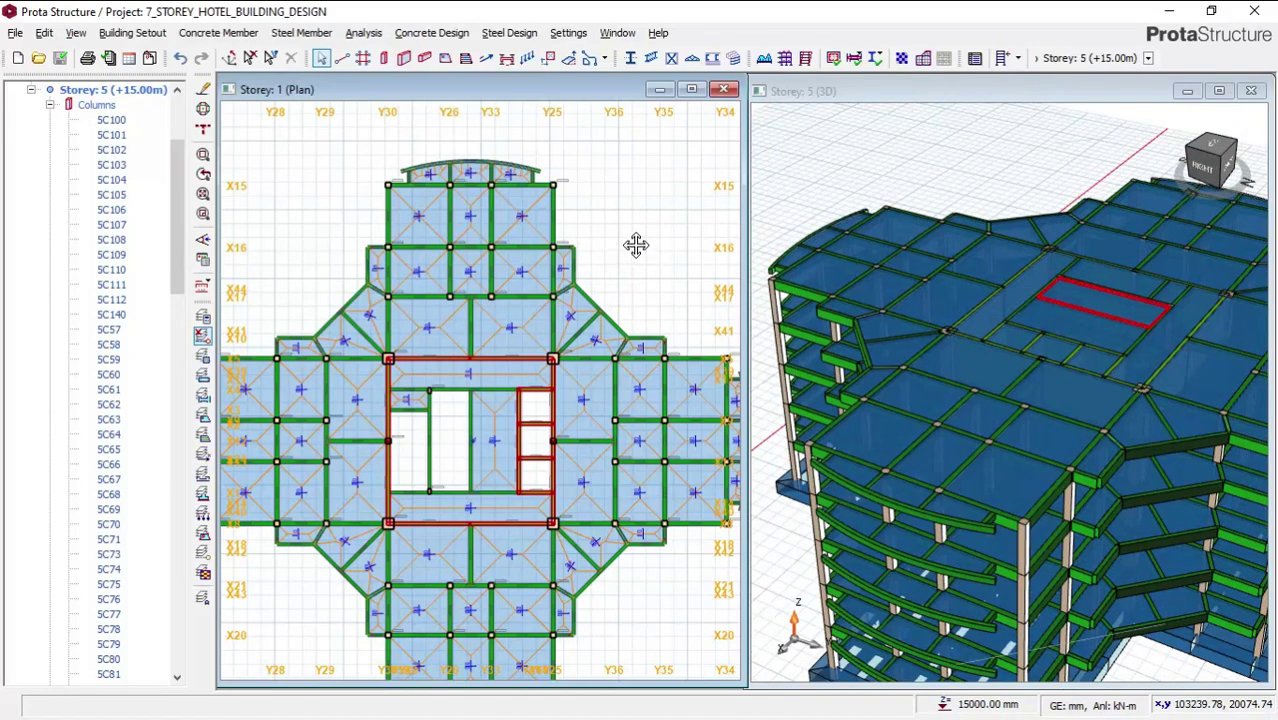
Compare the upper wing's slabs in the Storey 1 plan with the 3D model, including the properties of slab 1S67
middle_drag(616, 305, 636, 245)
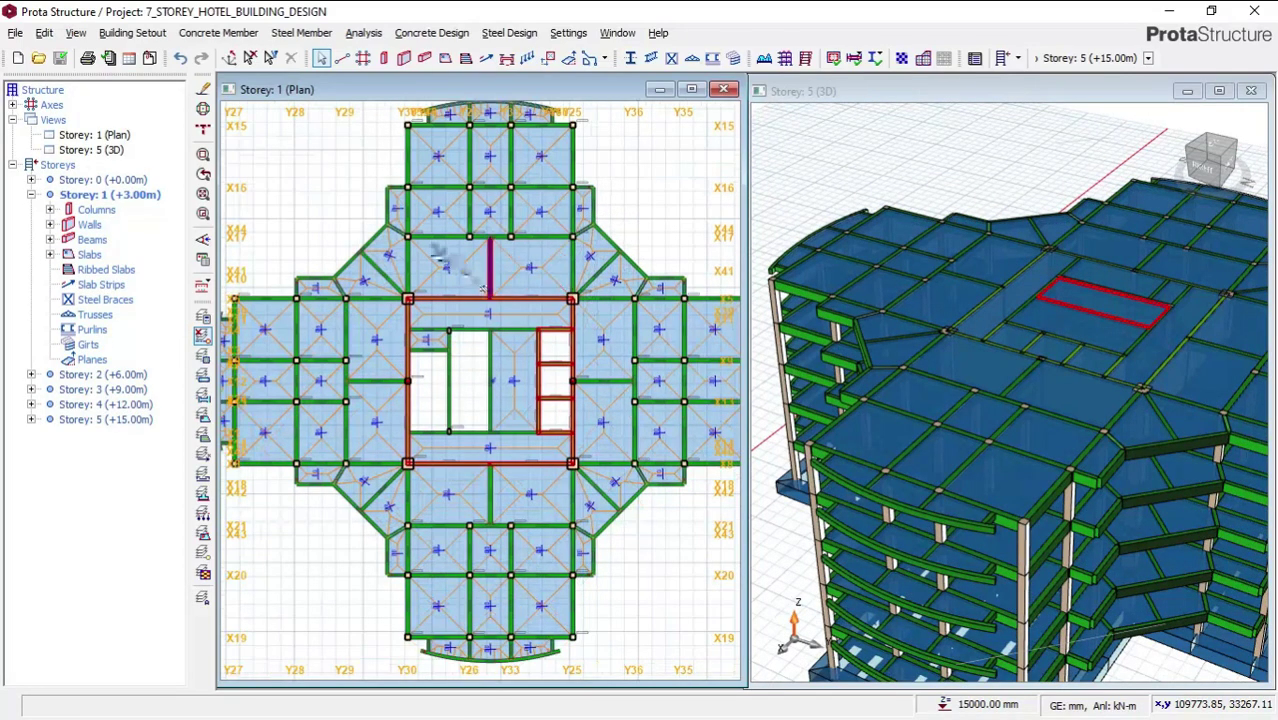
scroll(354, 194, up, 1)
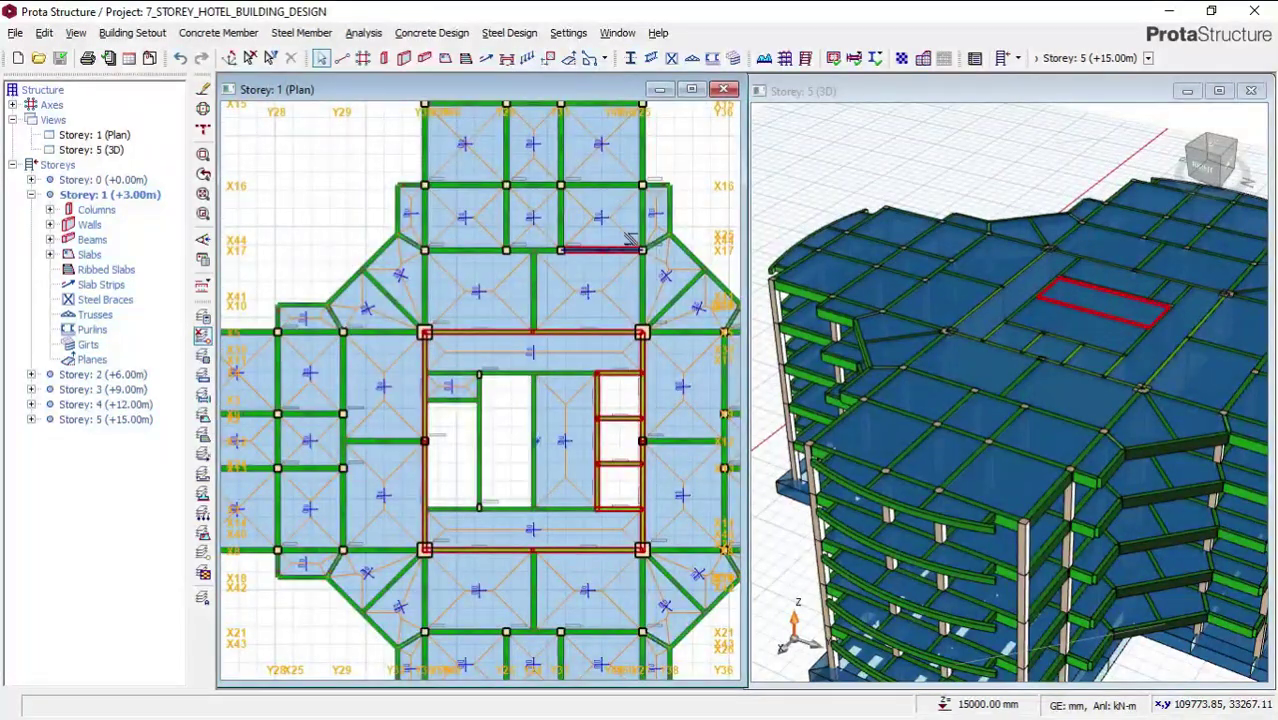
click(590, 212)
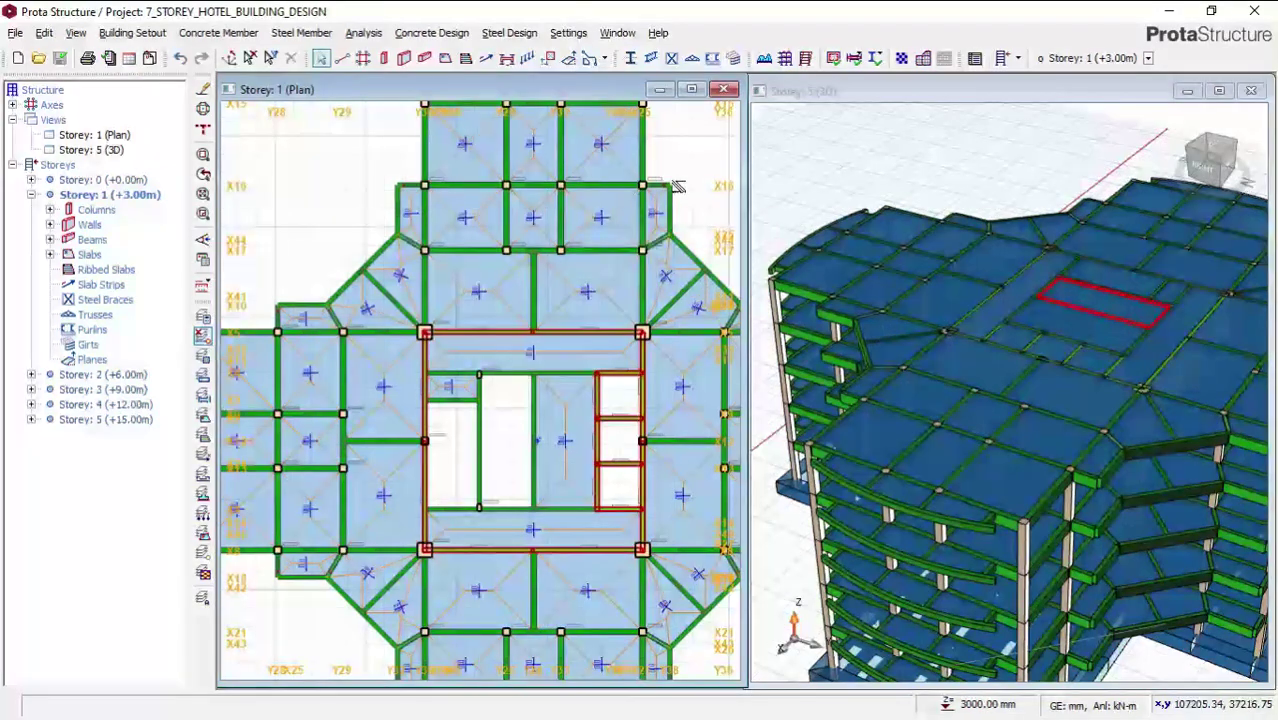
mouse_move(677, 188)
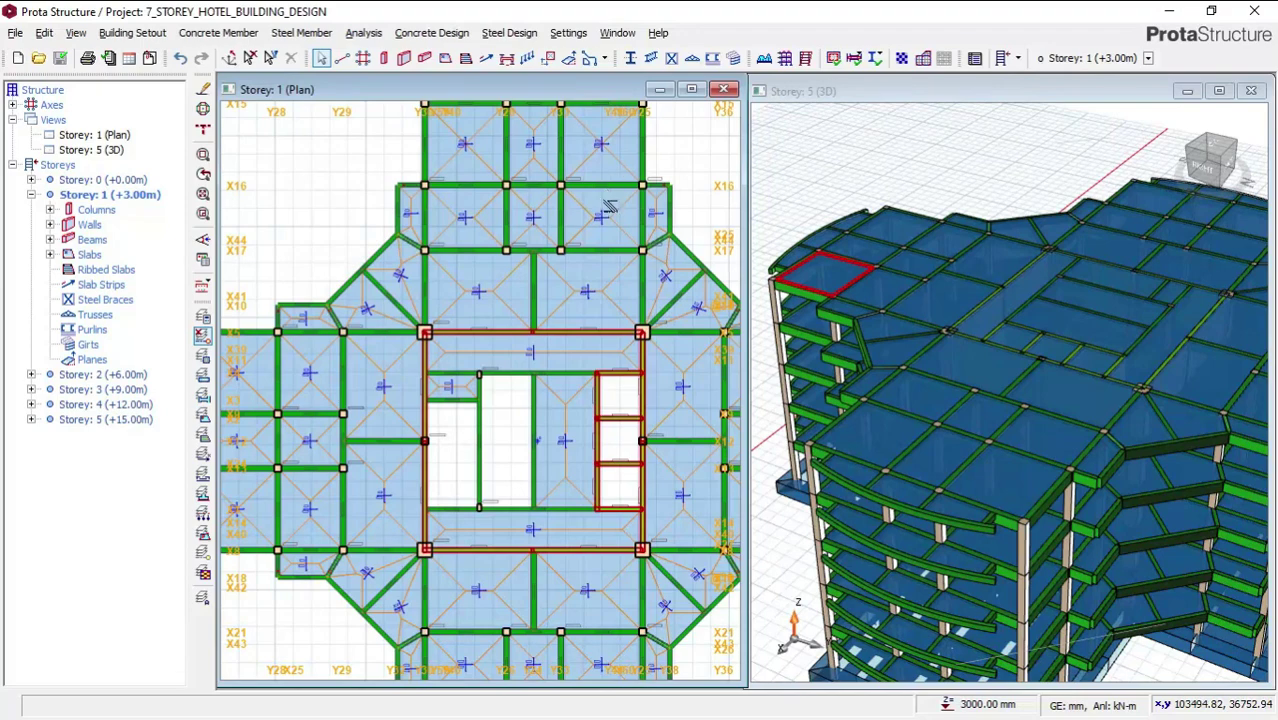
scroll(604, 245, up, 3)
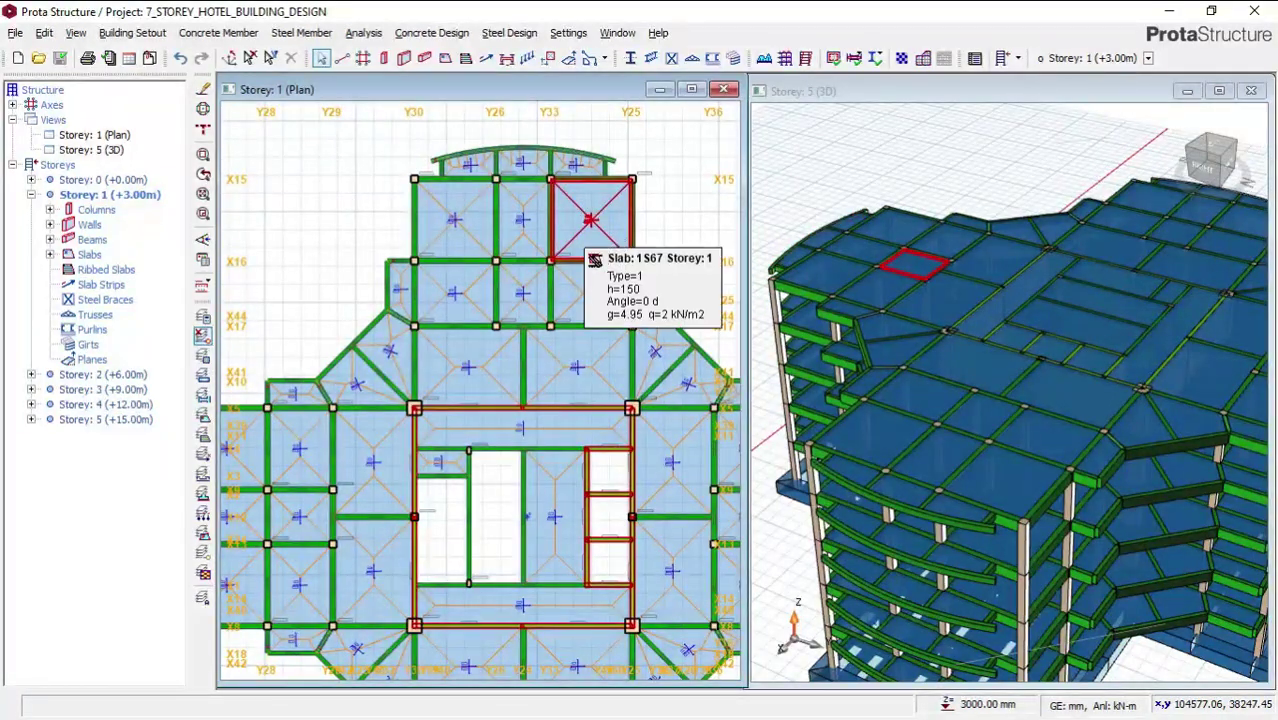
middle_drag(567, 305, 601, 262)
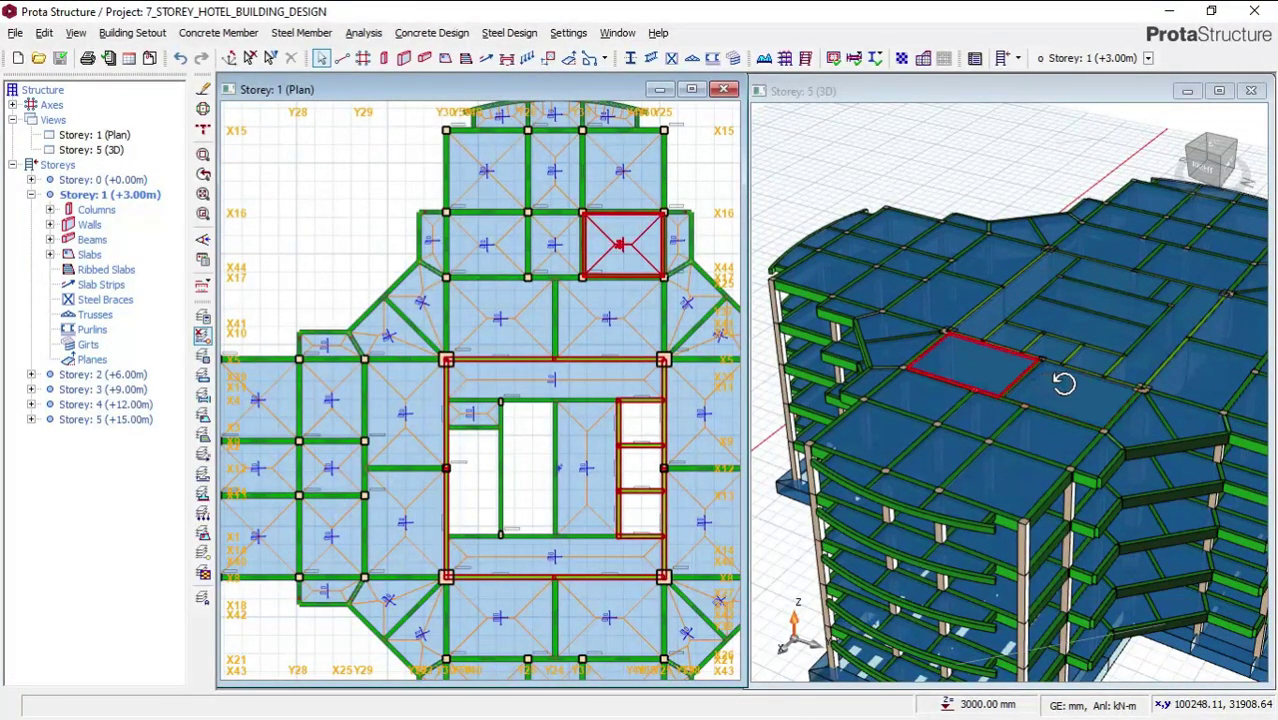
drag(1064, 384, 1091, 387)
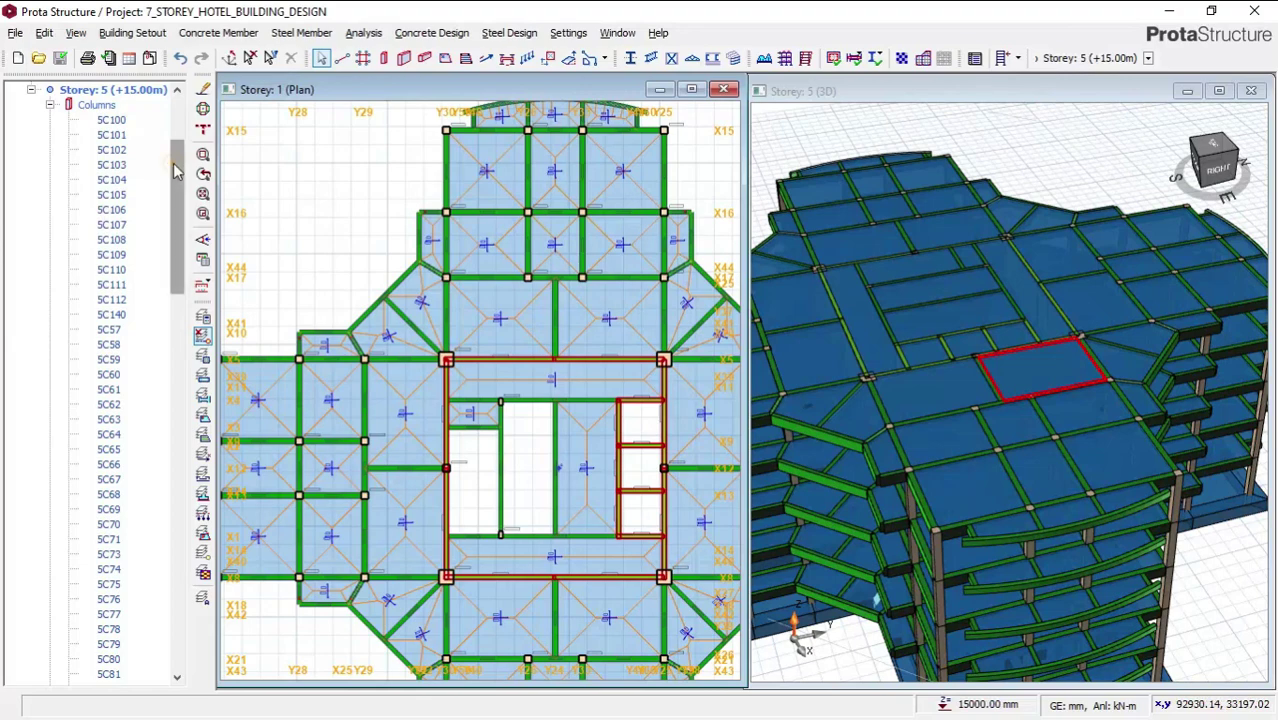
Make Storey 1 the current storey and select the slab between axes X15–X16 and Y30–Y26 in its plan
scroll(175, 170, up, 3)
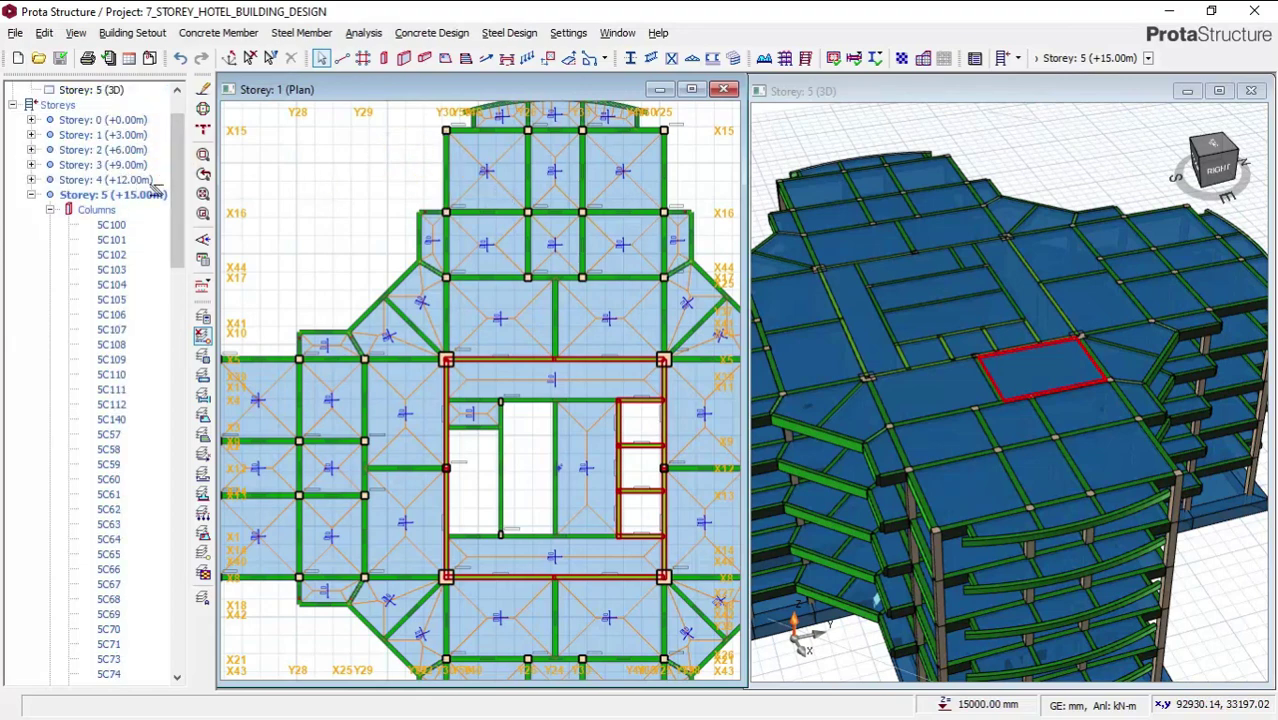
click(105, 134)
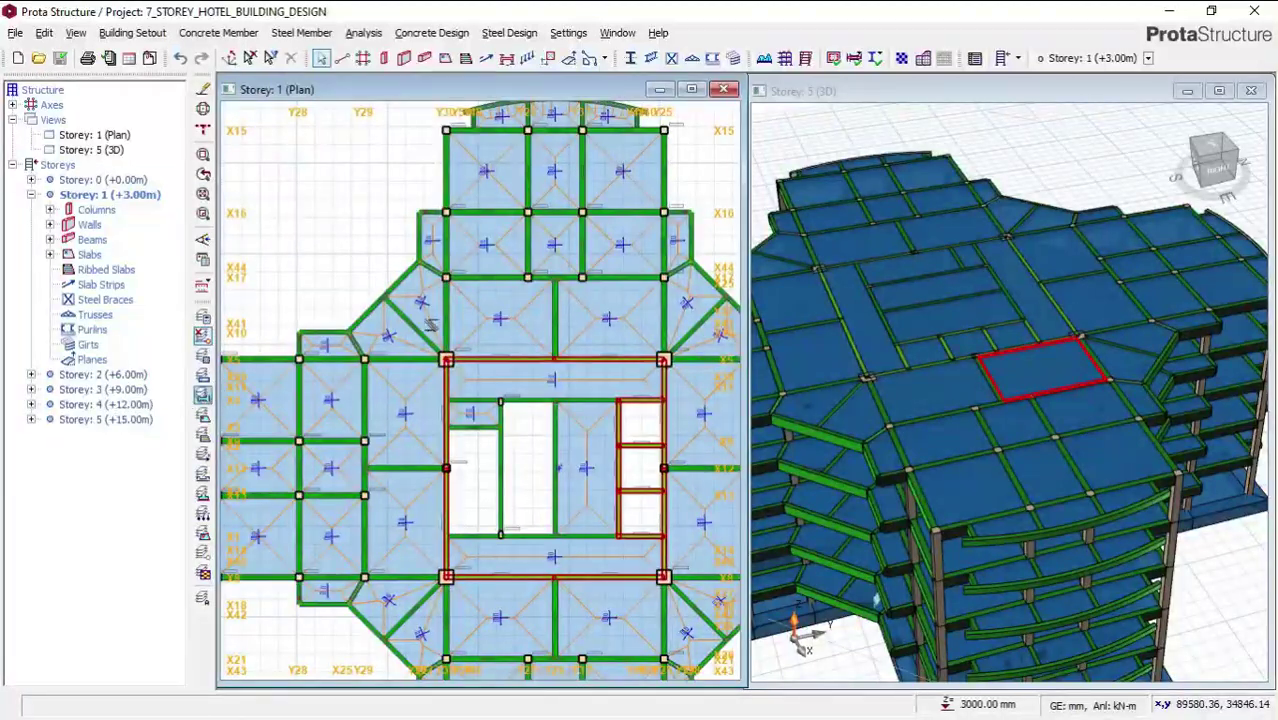
middle_drag(433, 342, 480, 320)
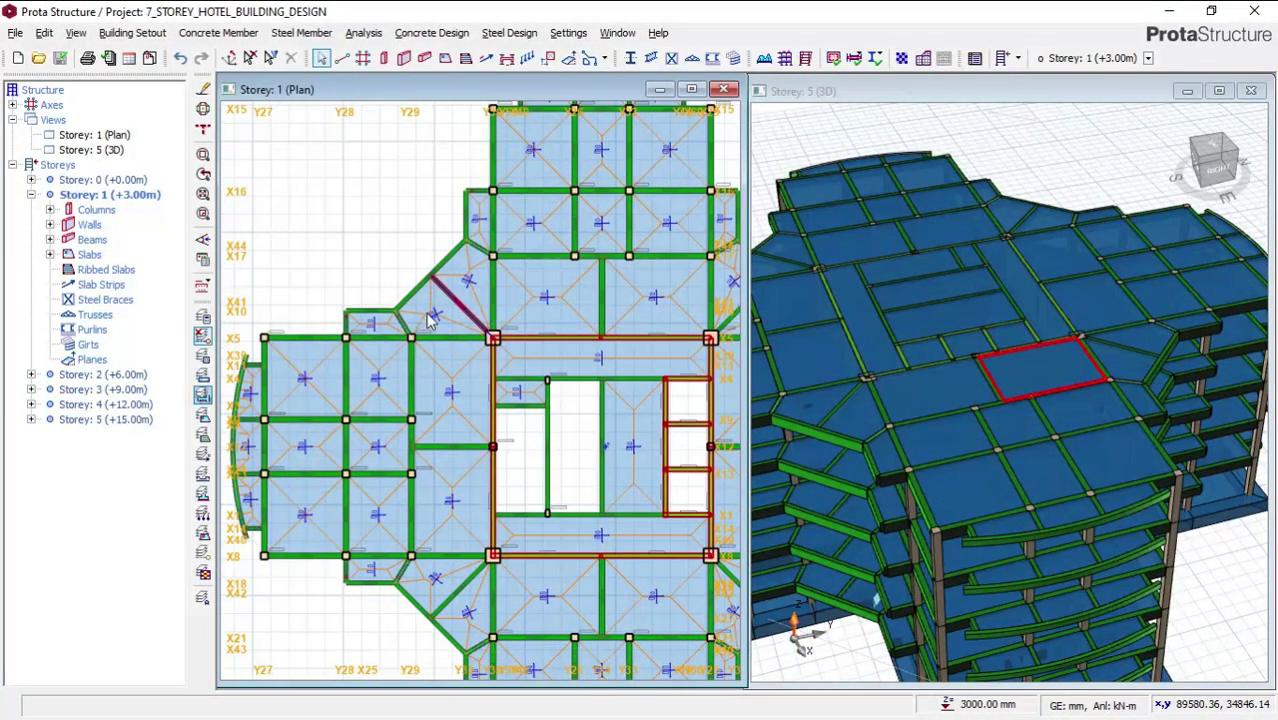
scroll(430, 318, down, 3)
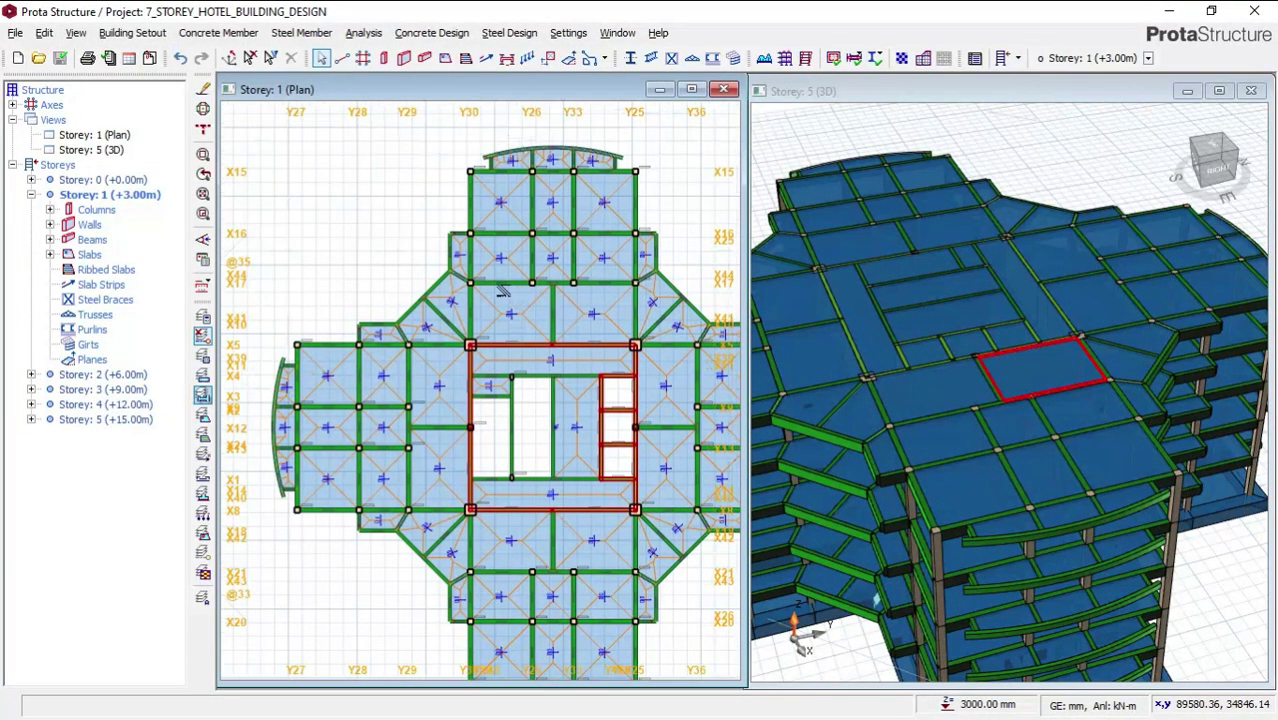
click(503, 199)
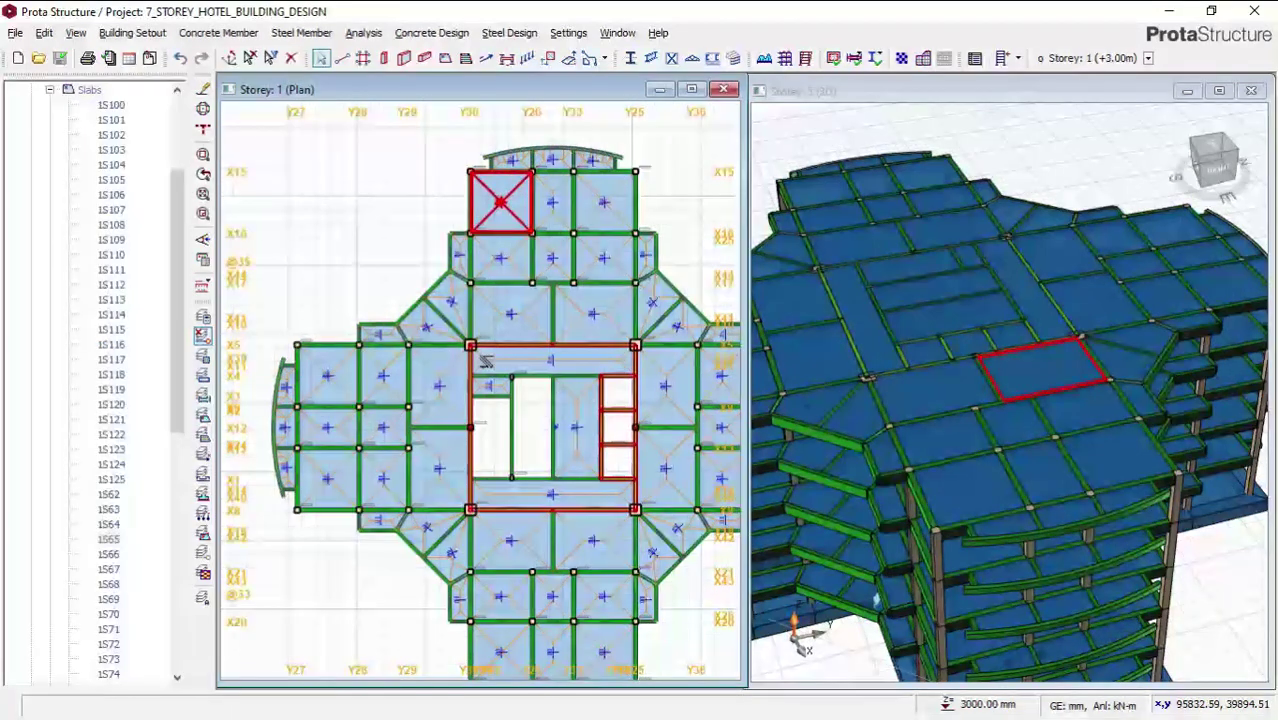
Delete slabs 1S100 to 1S117 from Storey 1, restricting the deletion to slab elements
click(111, 105)
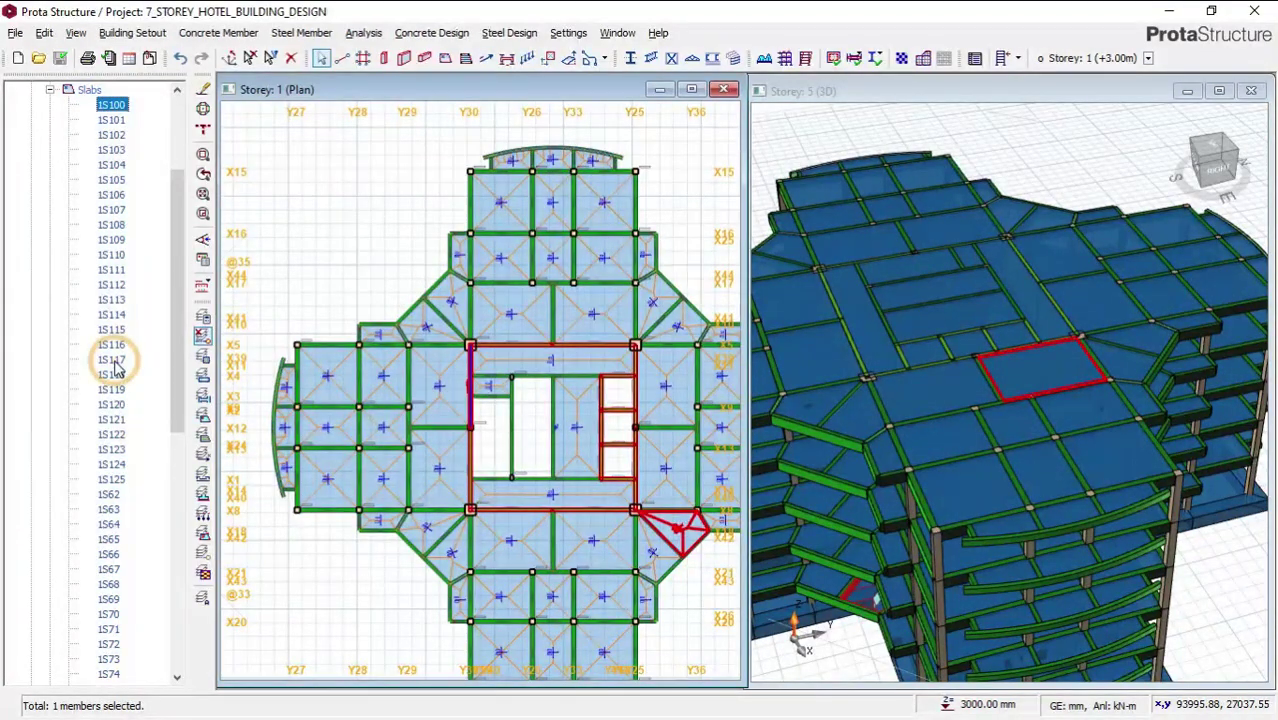
shift+click(114, 362)
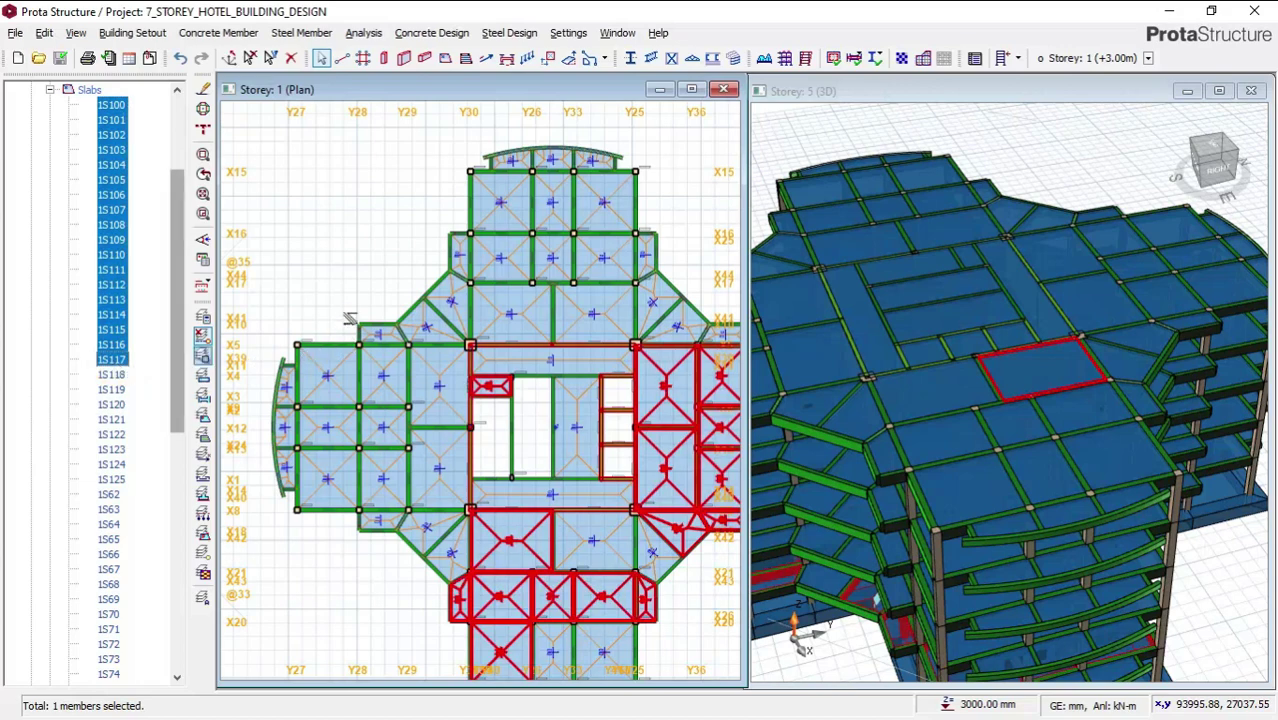
right_click(118, 218)
click(196, 327)
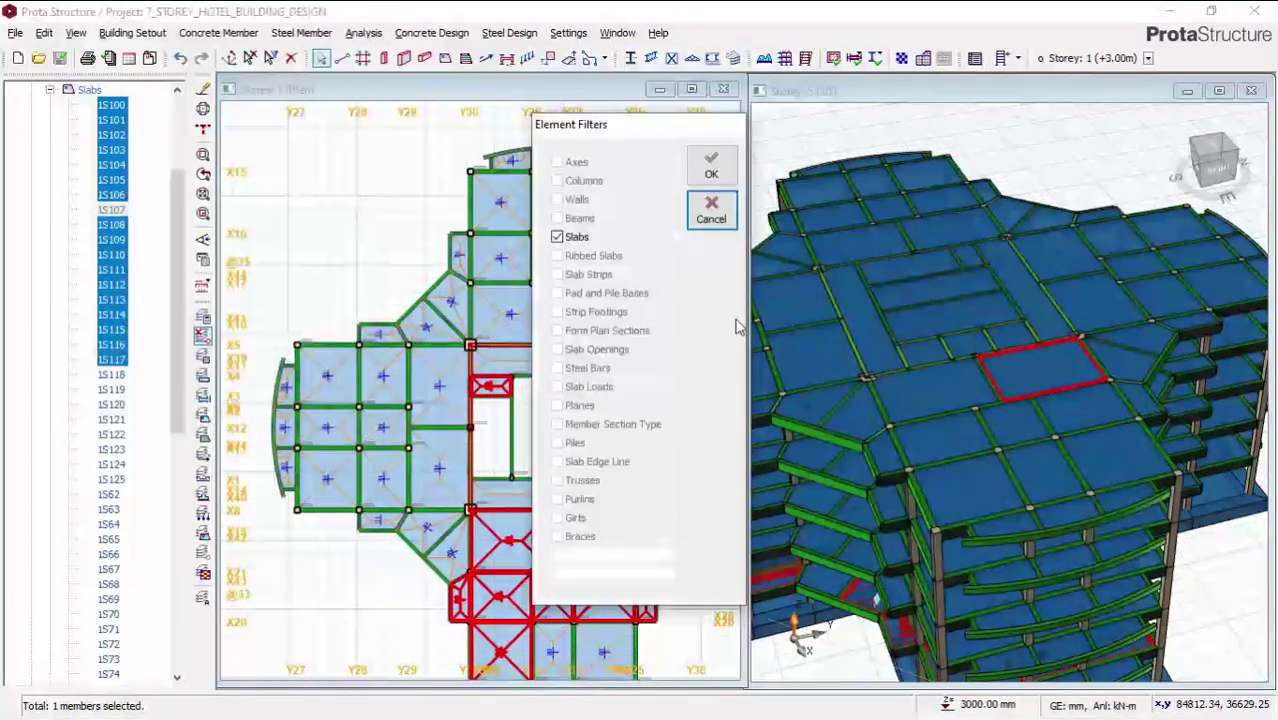
click(711, 165)
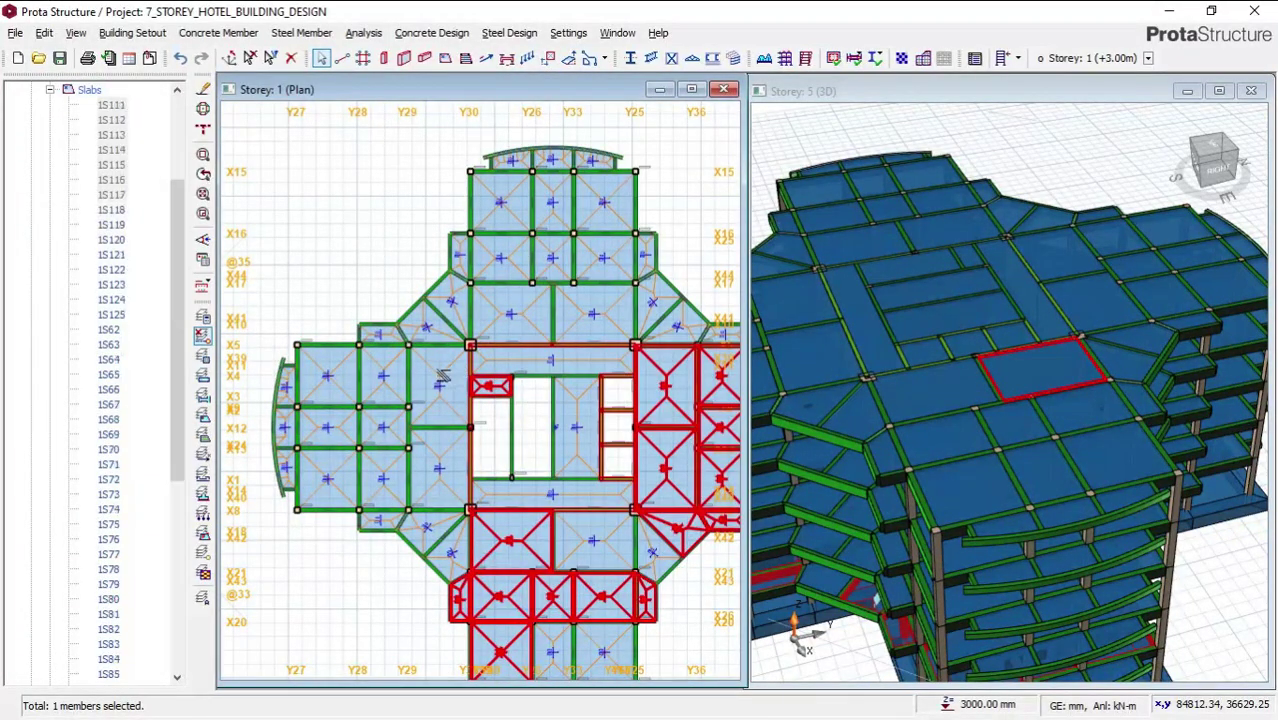
Delete slabs 1S118 to 1S125 and 1S62 to 1S78 from Storey 1, restricting the deletion to slab elements
scroll(110, 400, down, 3)
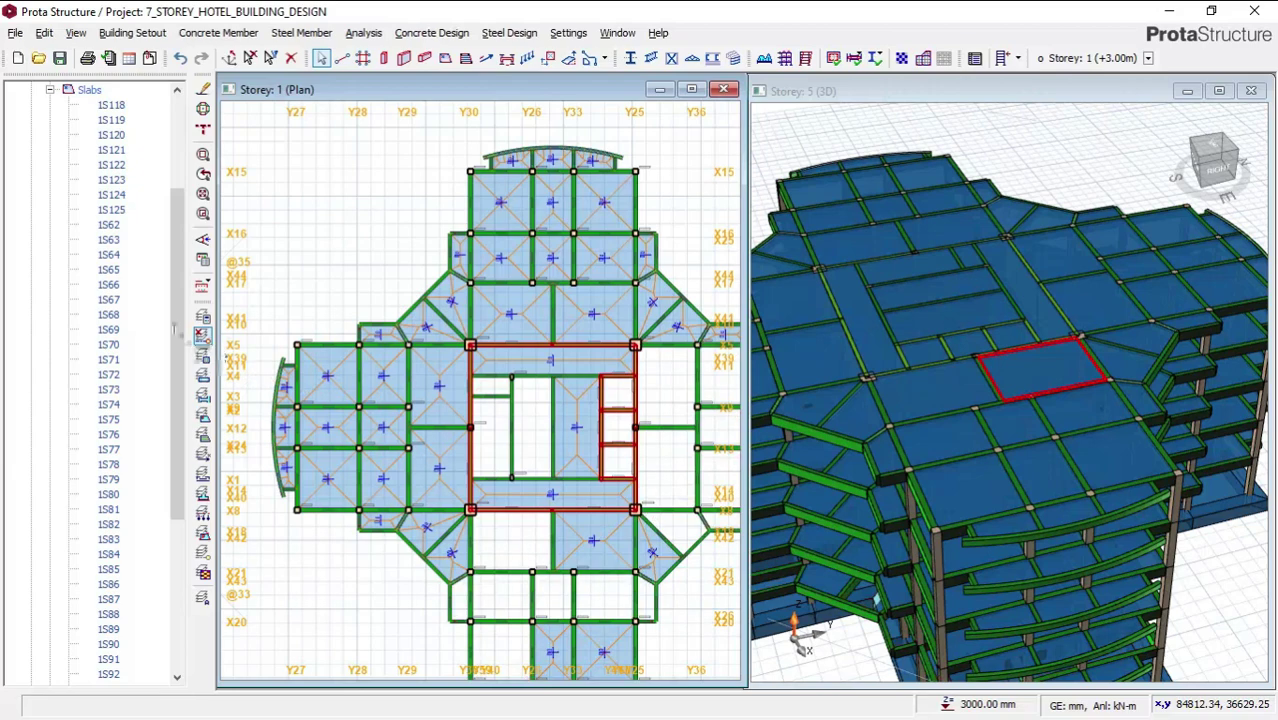
click(111, 105)
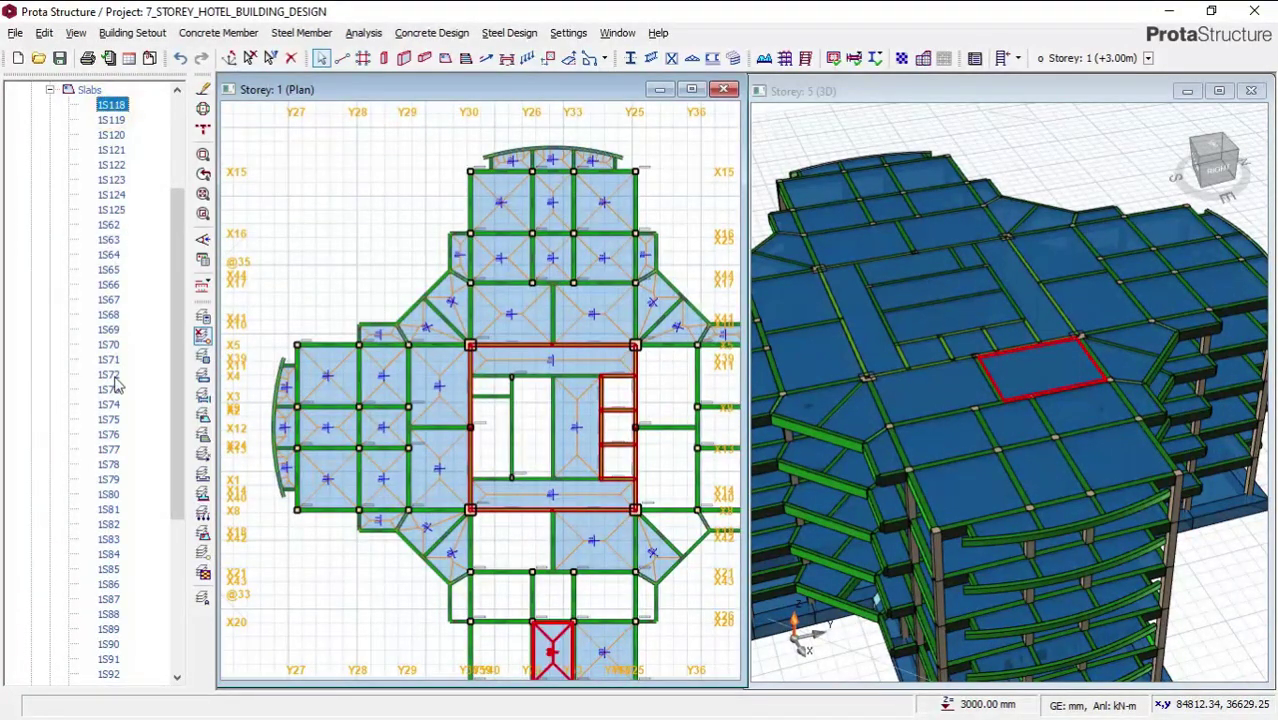
shift+click(108, 465)
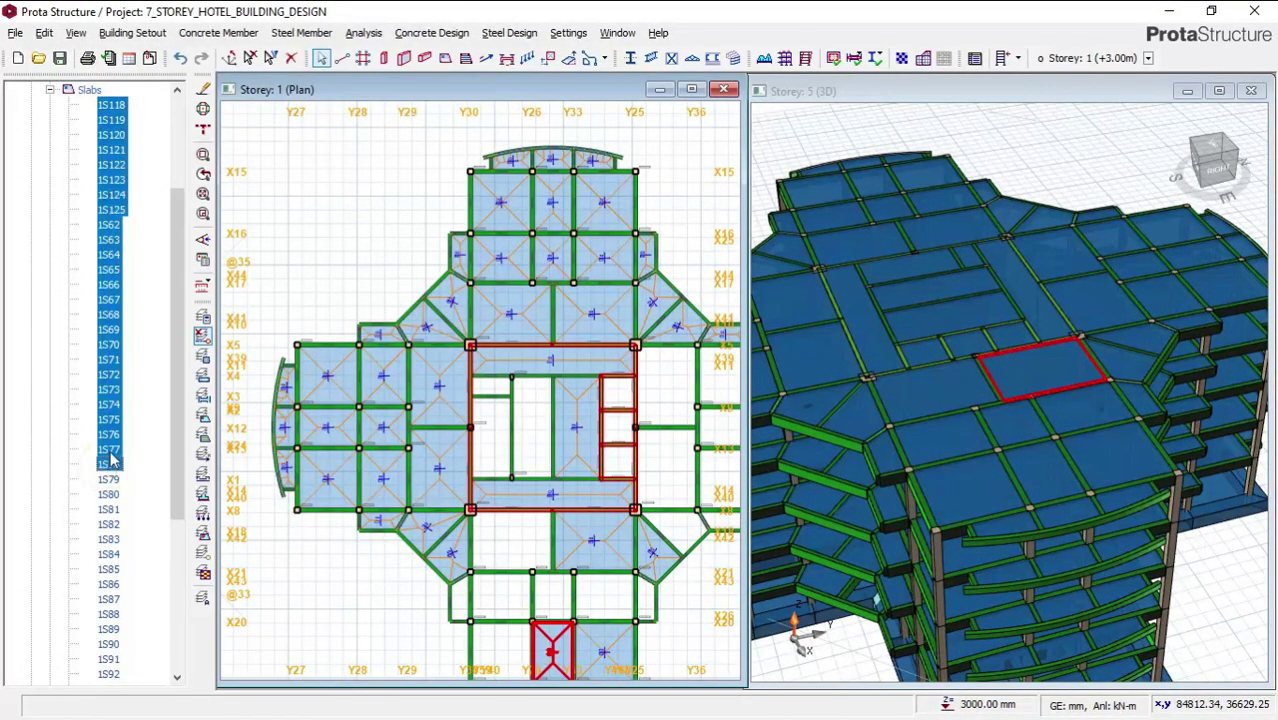
right_click(117, 203)
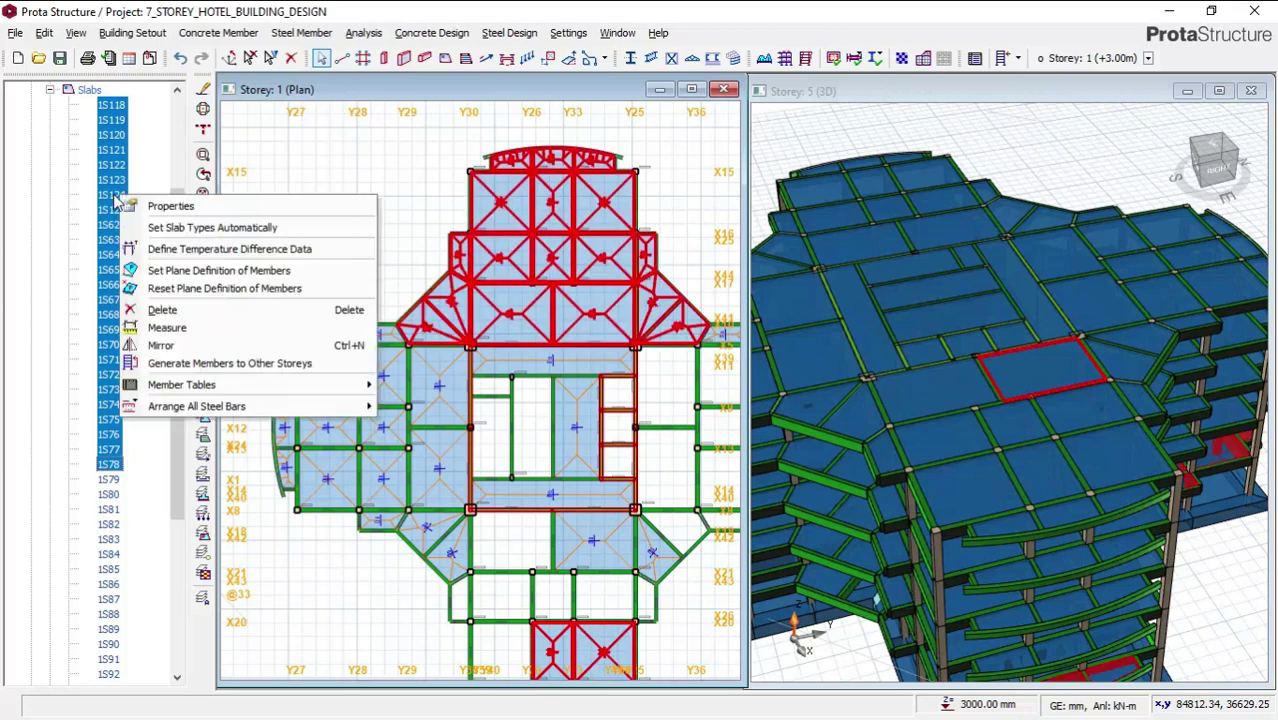
click(202, 313)
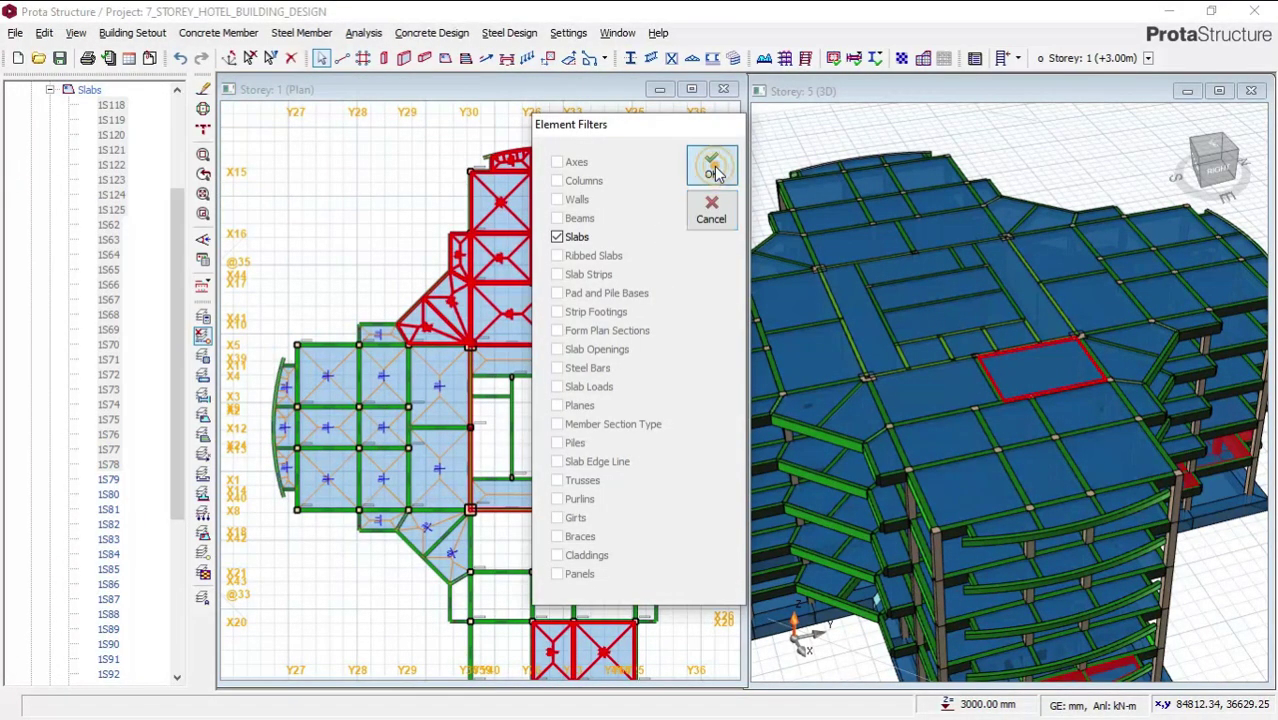
click(712, 166)
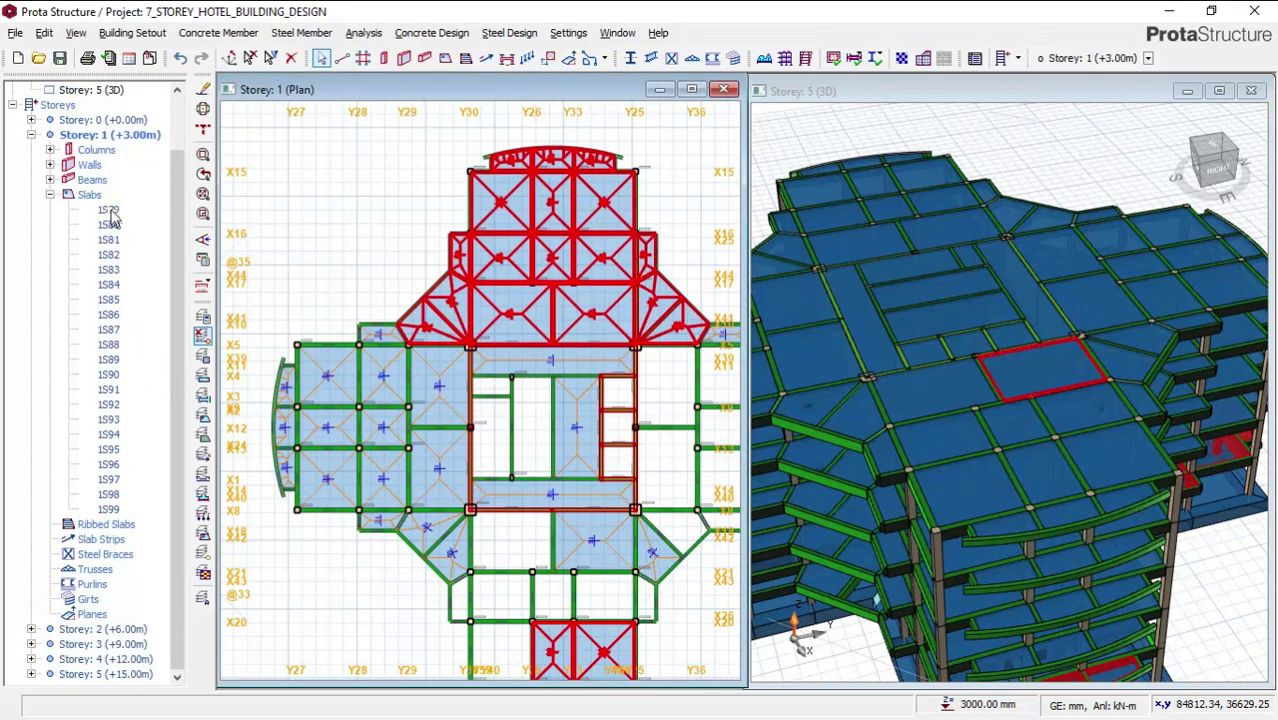
Delete the remaining Storey 1 slabs, 1S79 to 1S99, restricting the deletion to slab elements
shift+click(108, 510)
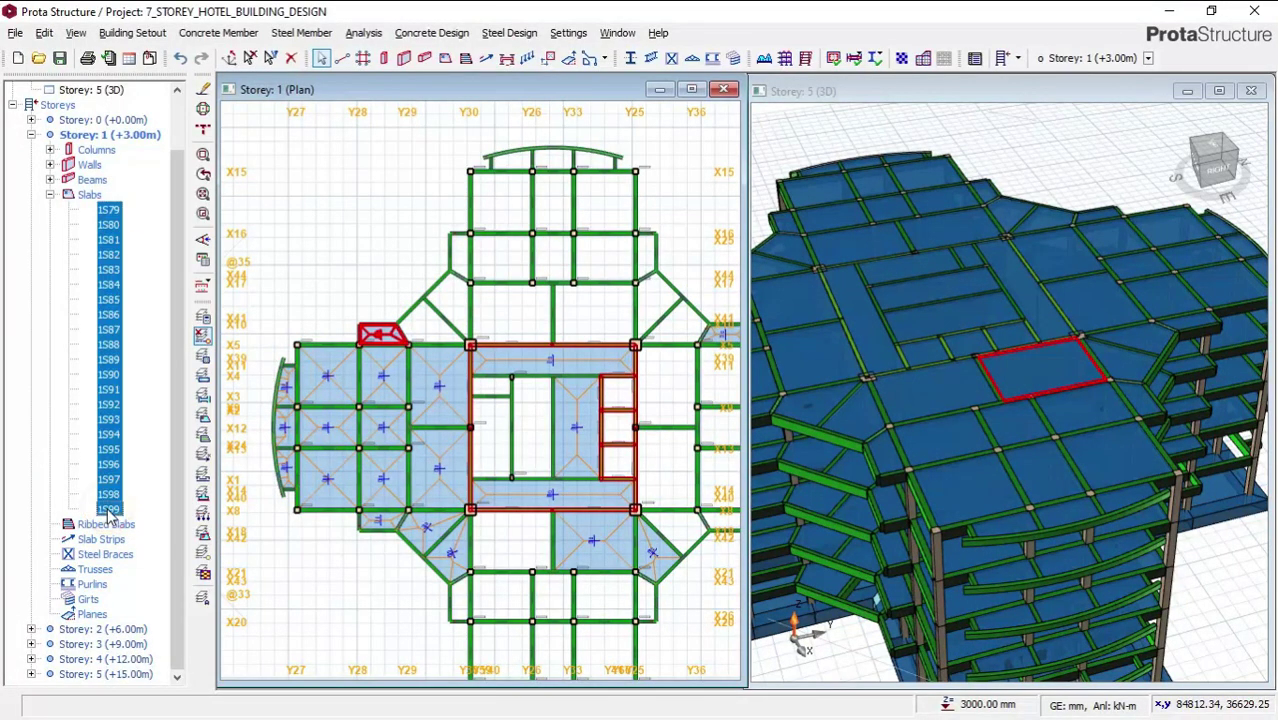
right_click(108, 221)
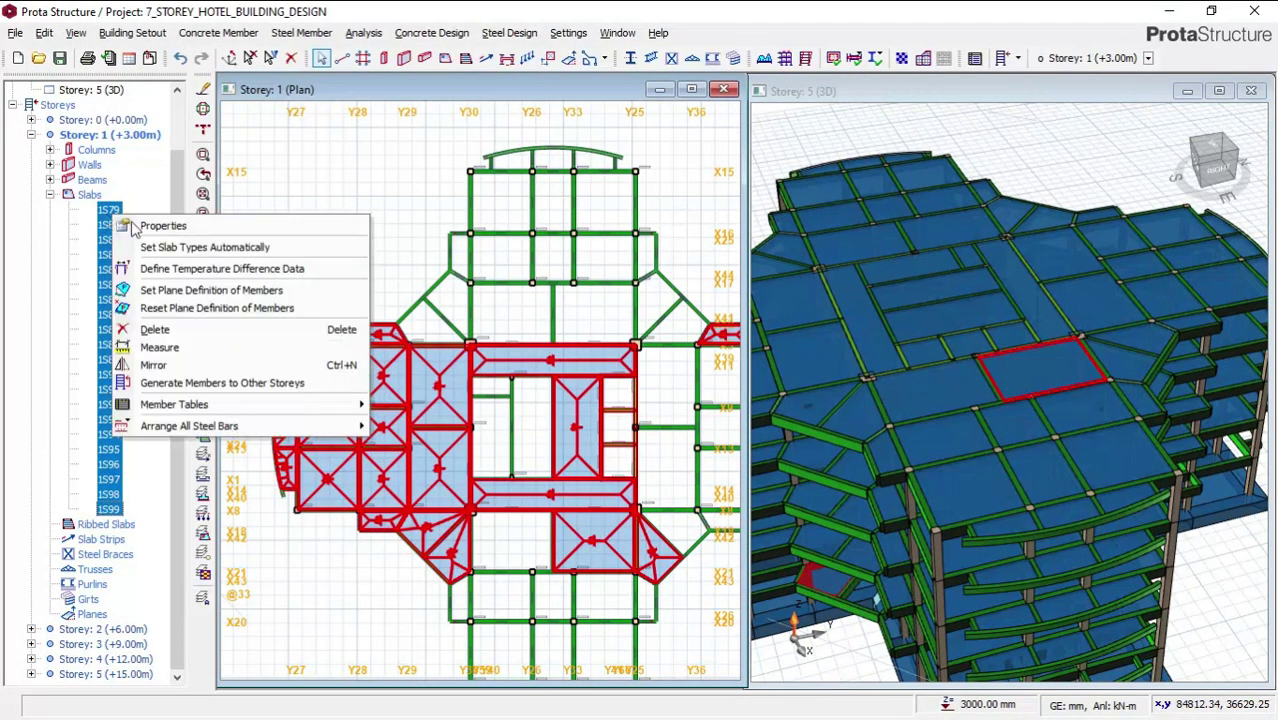
click(176, 329)
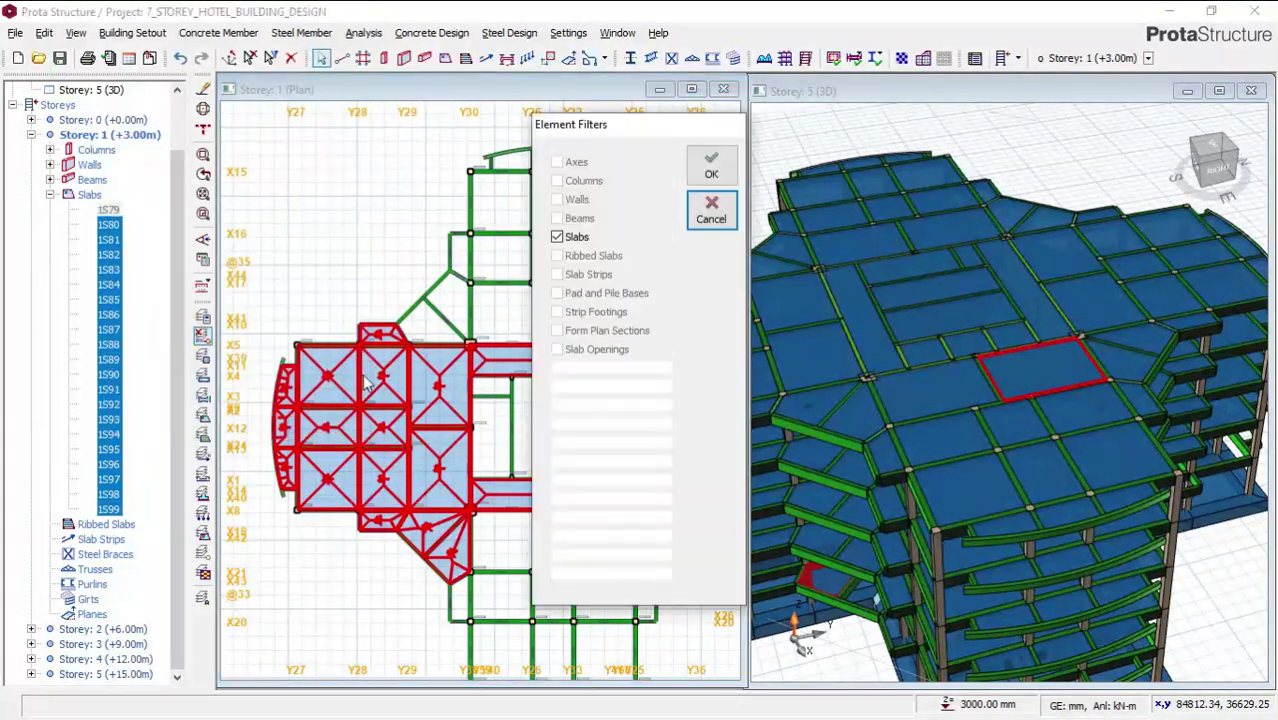
click(711, 170)
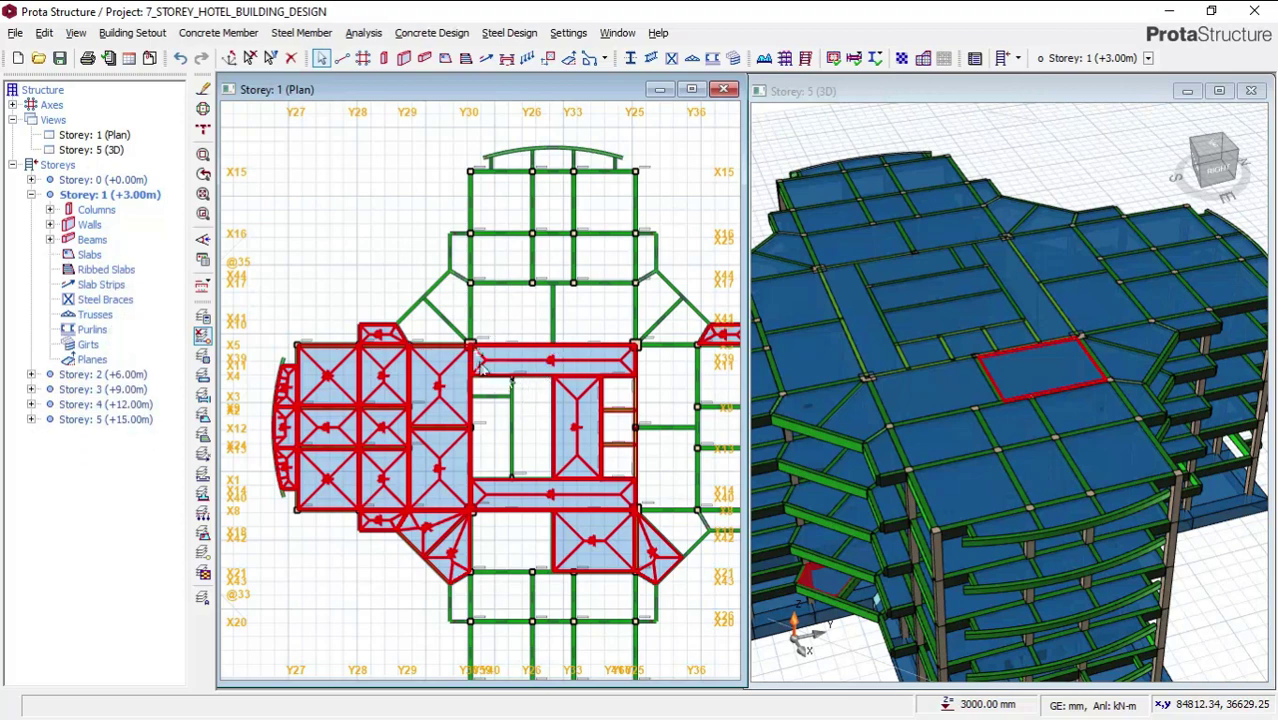
Start a new ribbed slab for the upper wing of the Storey 1 plan and set its type to Grillage
middle_drag(588, 337, 530, 293)
middle_drag(481, 394, 478, 373)
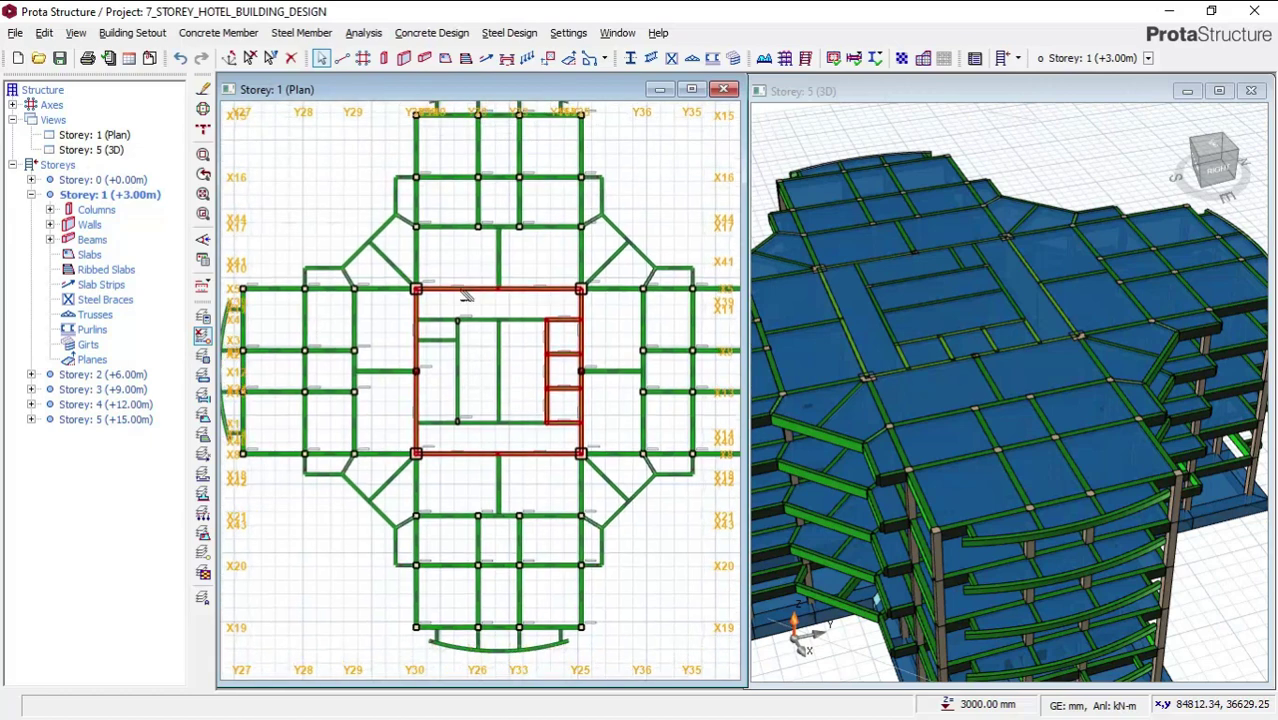
middle_drag(494, 302, 506, 358)
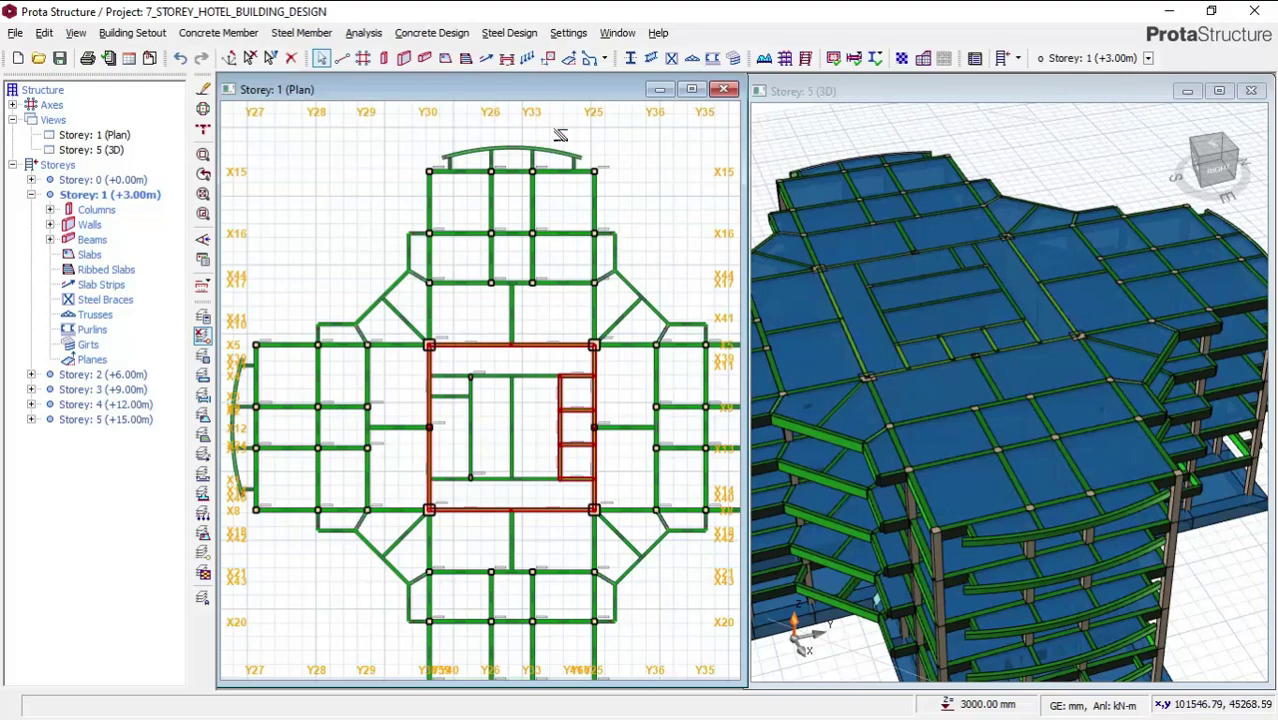
scroll(560, 140, up, 1)
scroll(572, 205, up, 1)
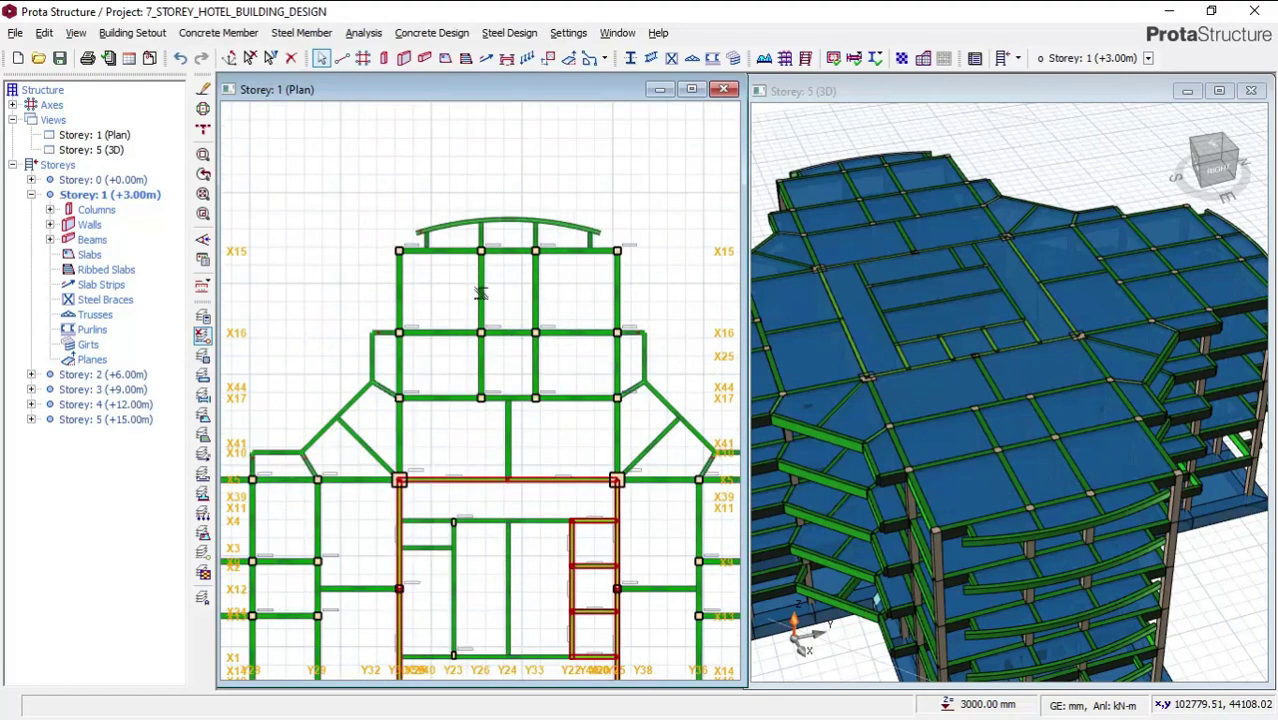
scroll(494, 298, up, 1)
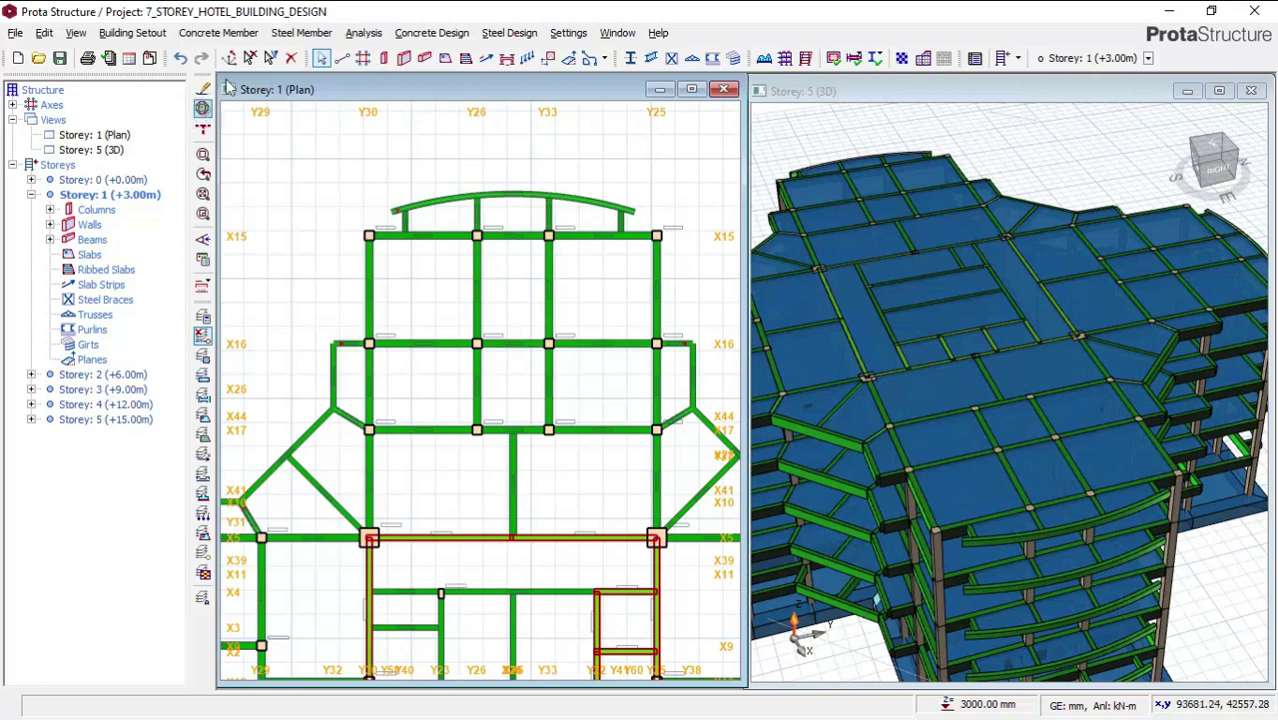
click(192, 36)
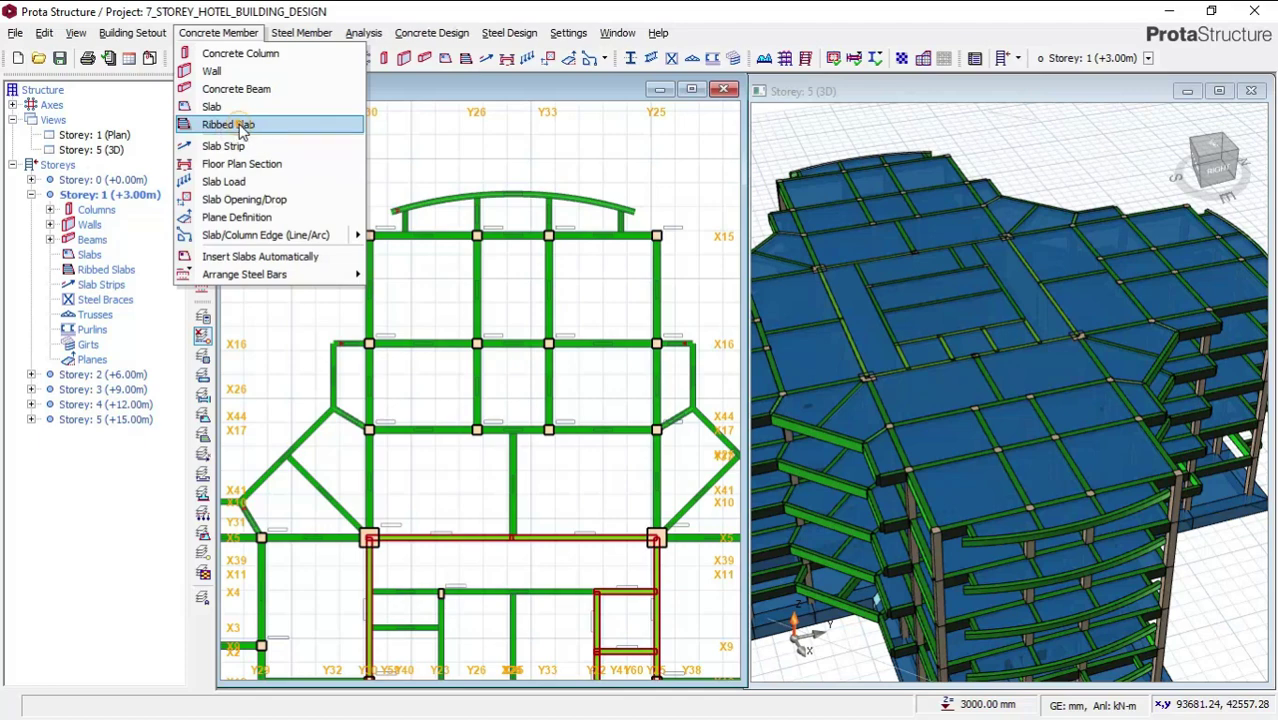
click(236, 126)
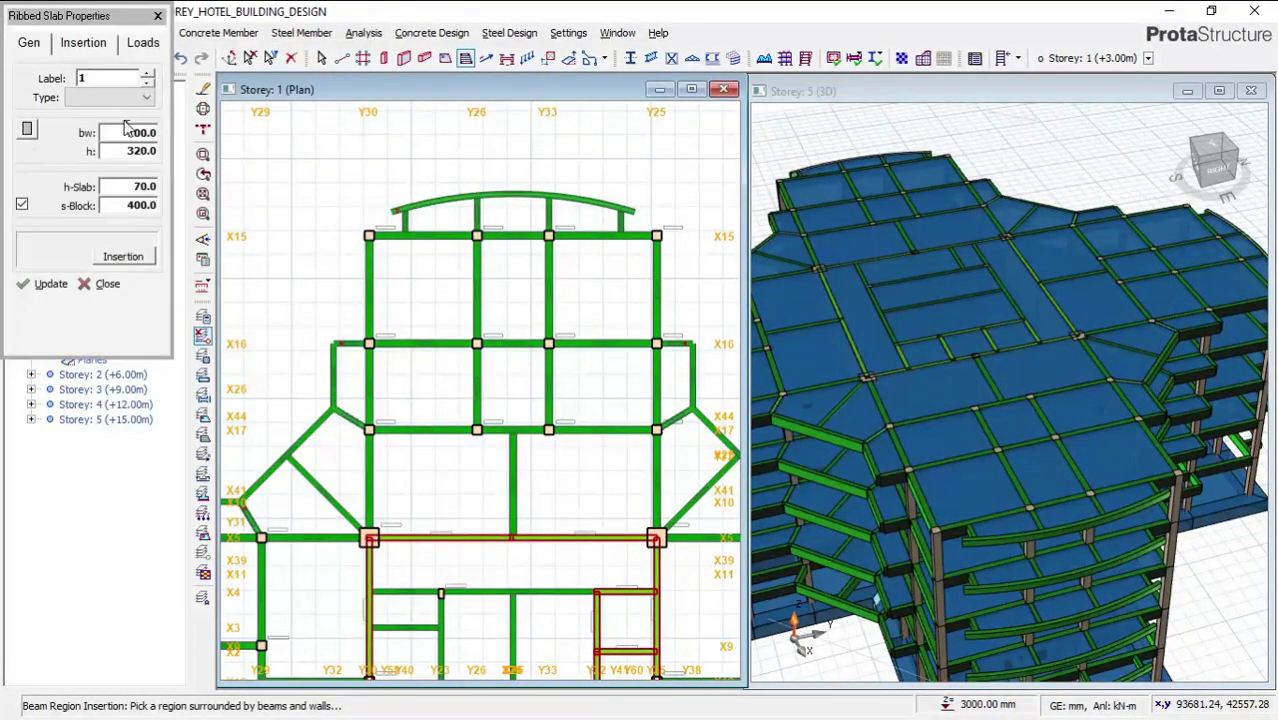
click(113, 98)
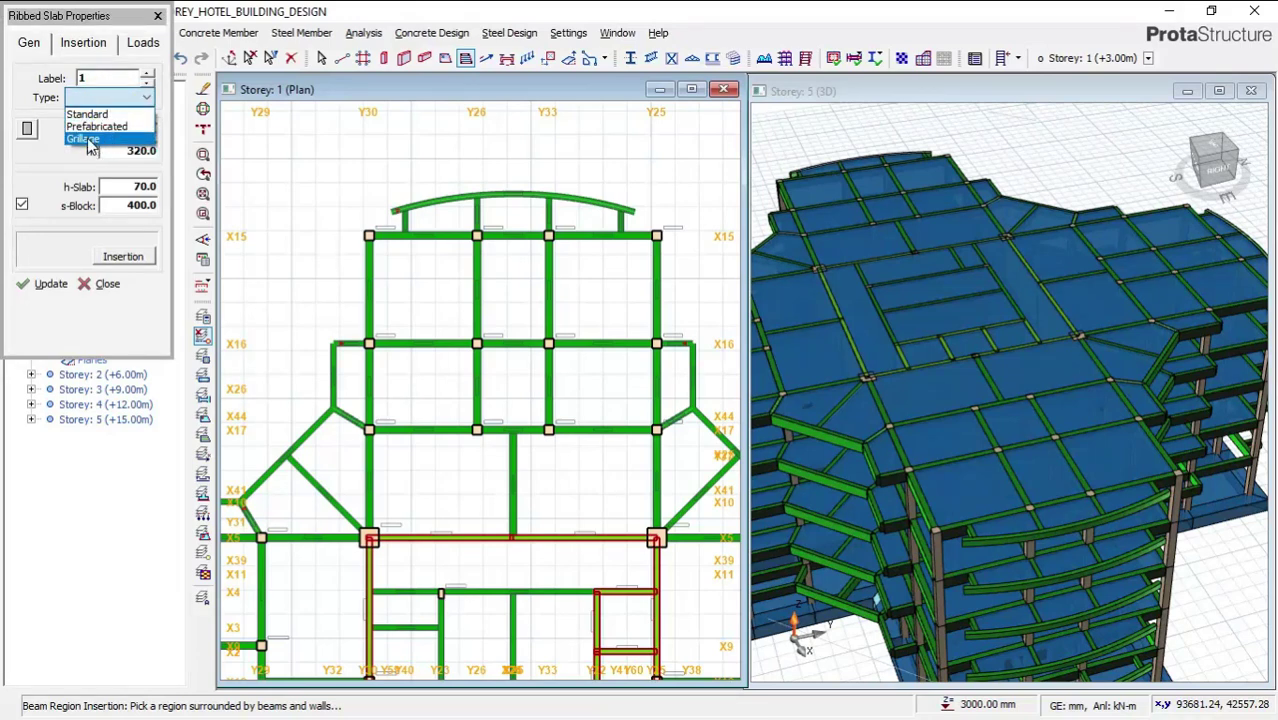
click(90, 140)
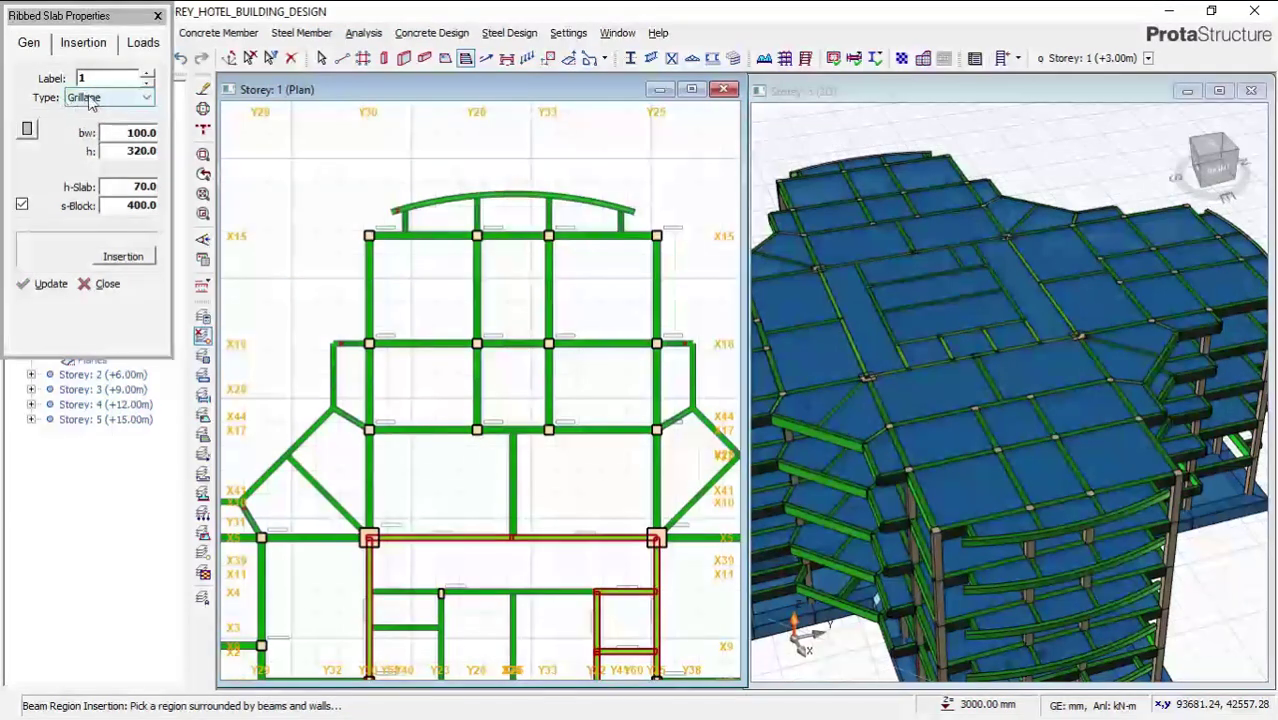
Set the ribbed slab's rib width to 150 mm, rib height to 300 mm, topping thickness to 50 mm and clear rib spacing to 350 mm
click(141, 133)
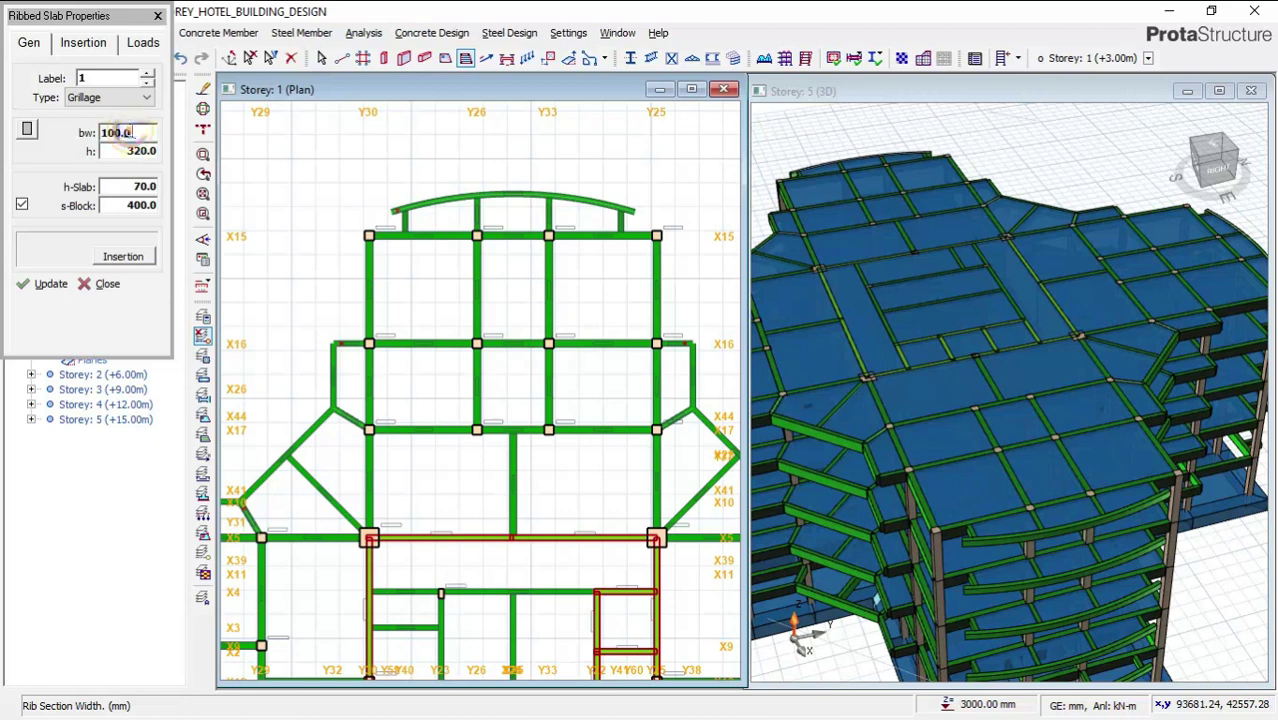
text(150)
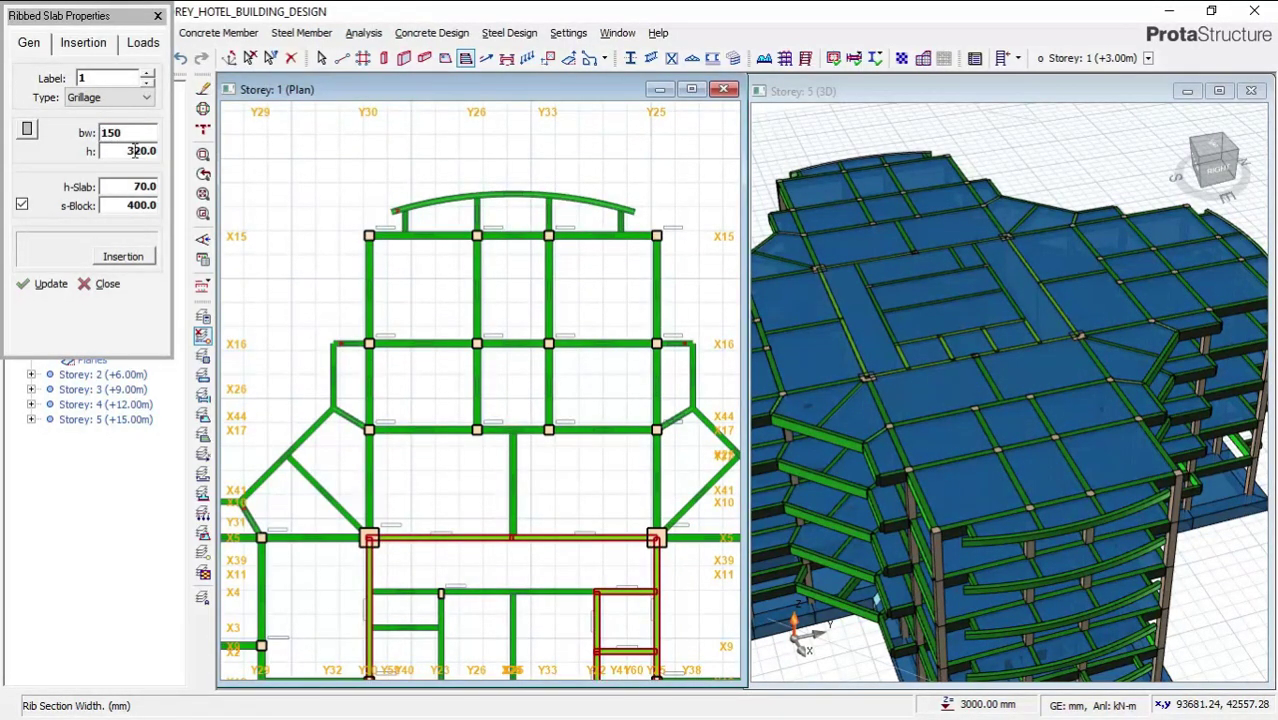
click(145, 152)
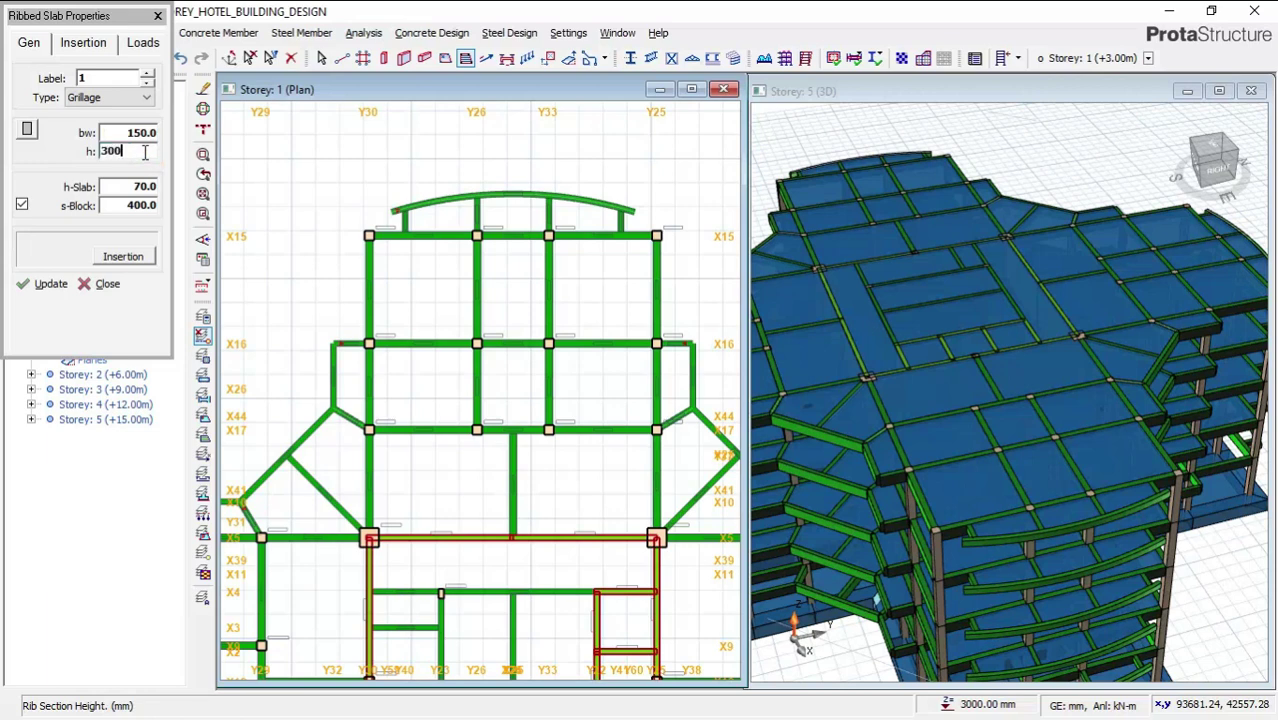
click(139, 186)
text(1)
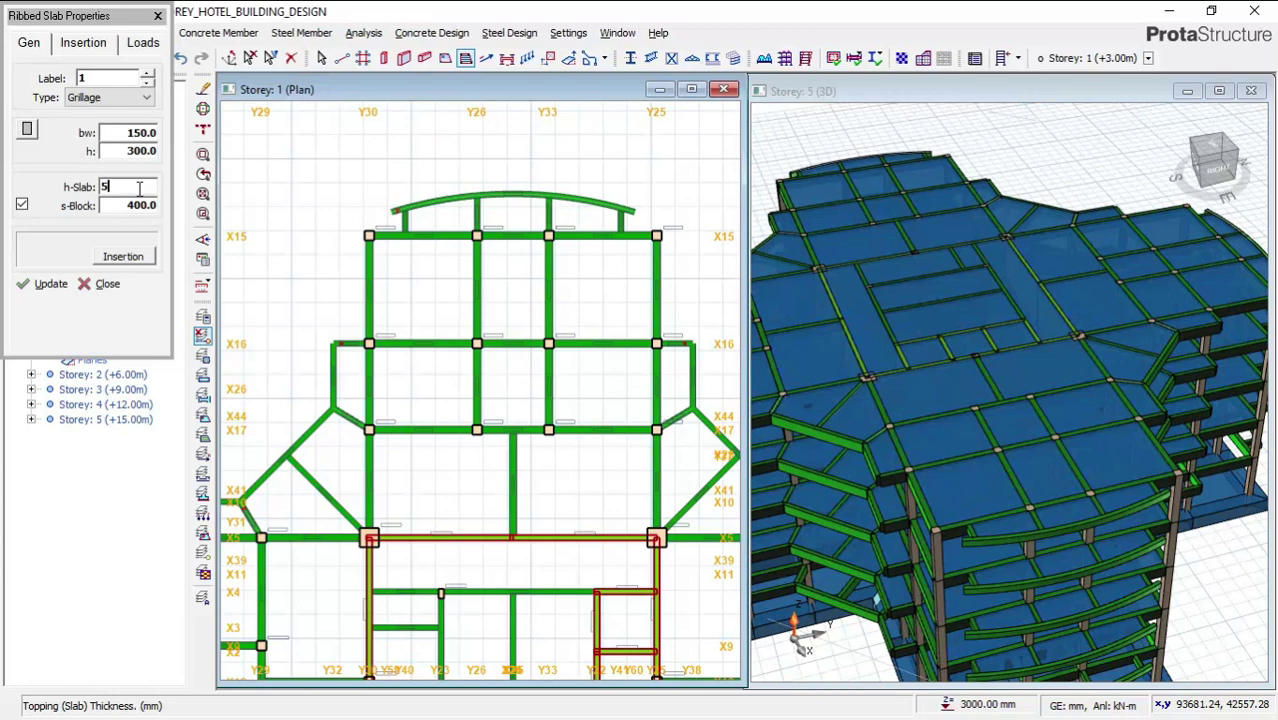
click(141, 205)
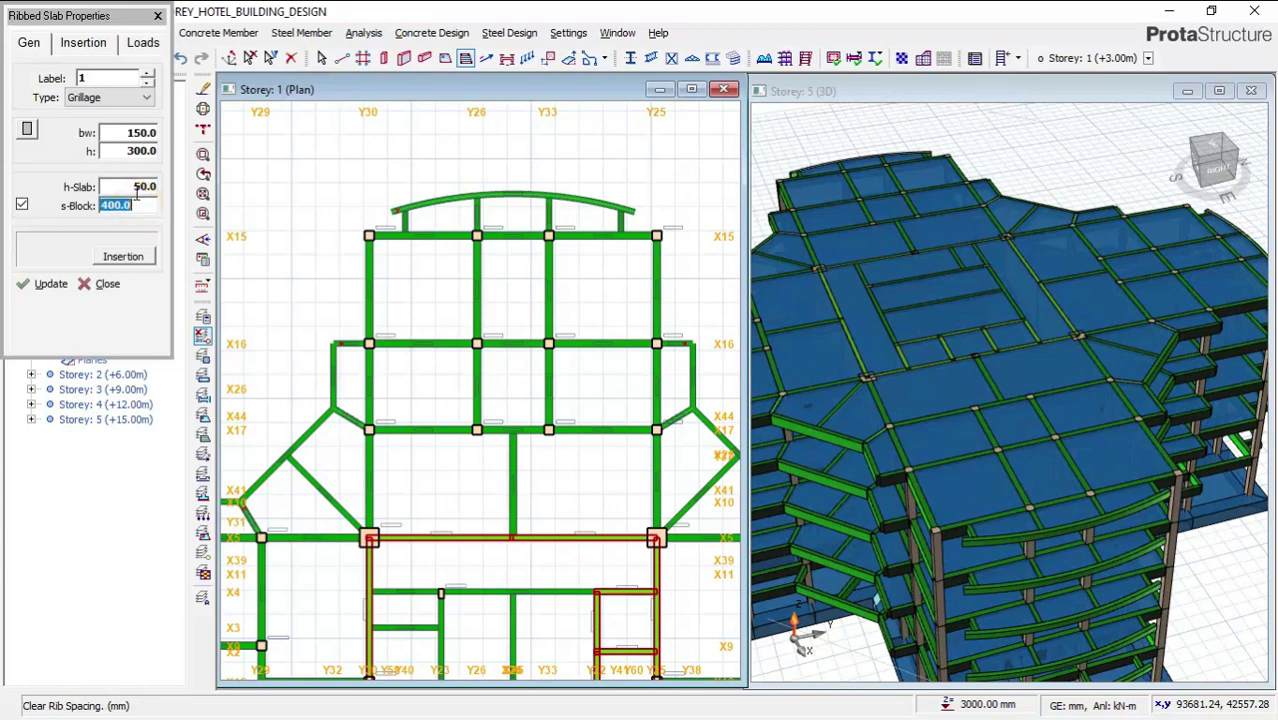
click(139, 188)
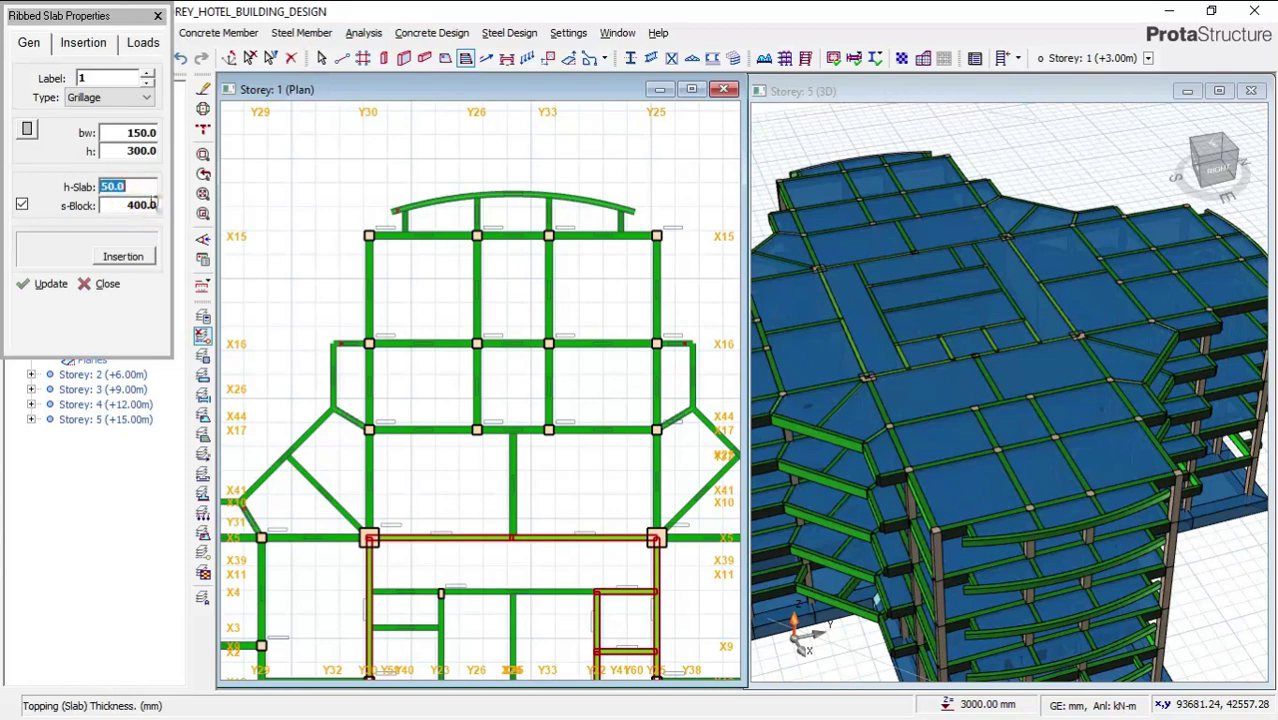
click(146, 205)
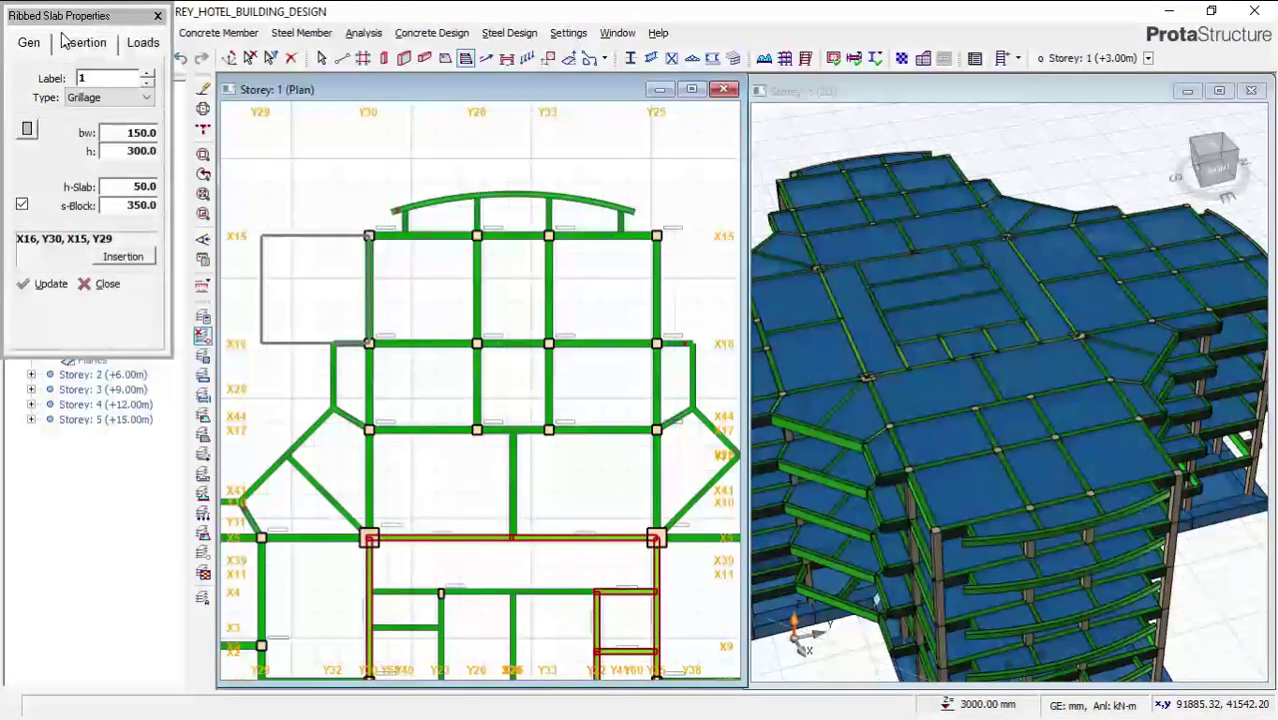
Apply 2.5 kN/m2 dead load and the 2.000 Bedrooms in Hotels and Motels imposed load, and insert the ribbed slab in bay X15–X16, Y30–Y26
click(141, 44)
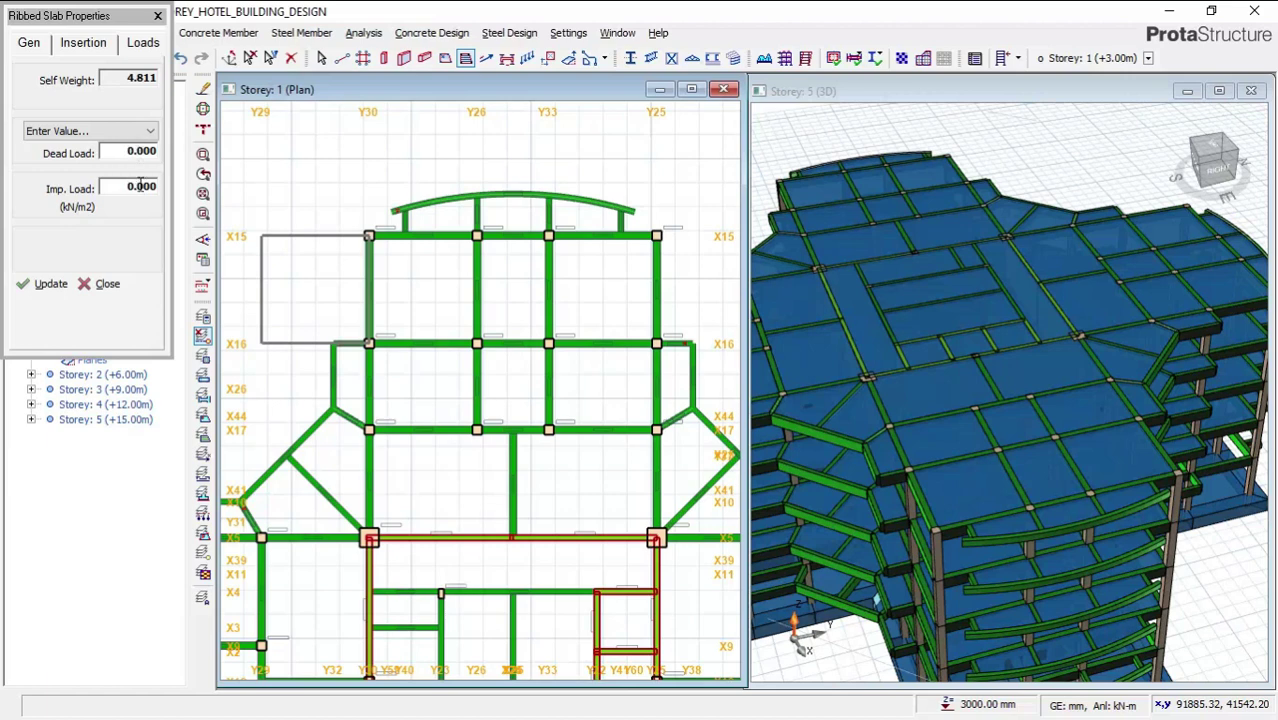
drag(137, 155, 101, 146)
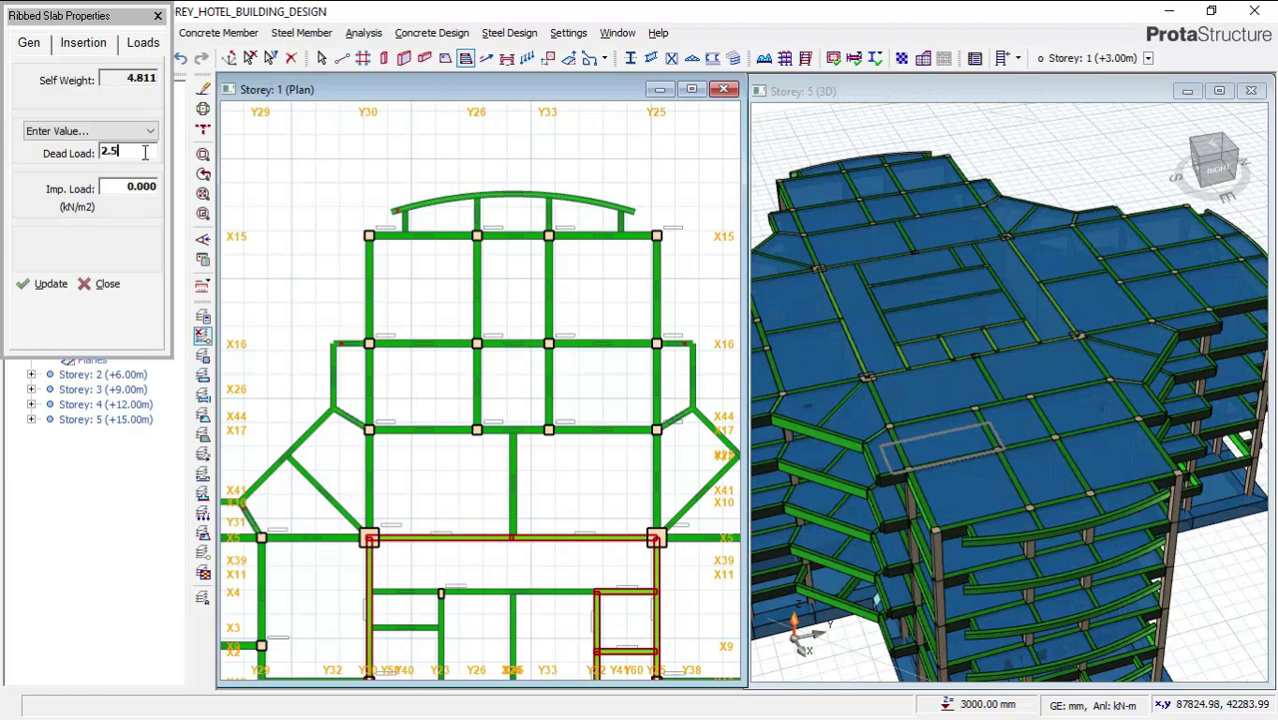
click(139, 188)
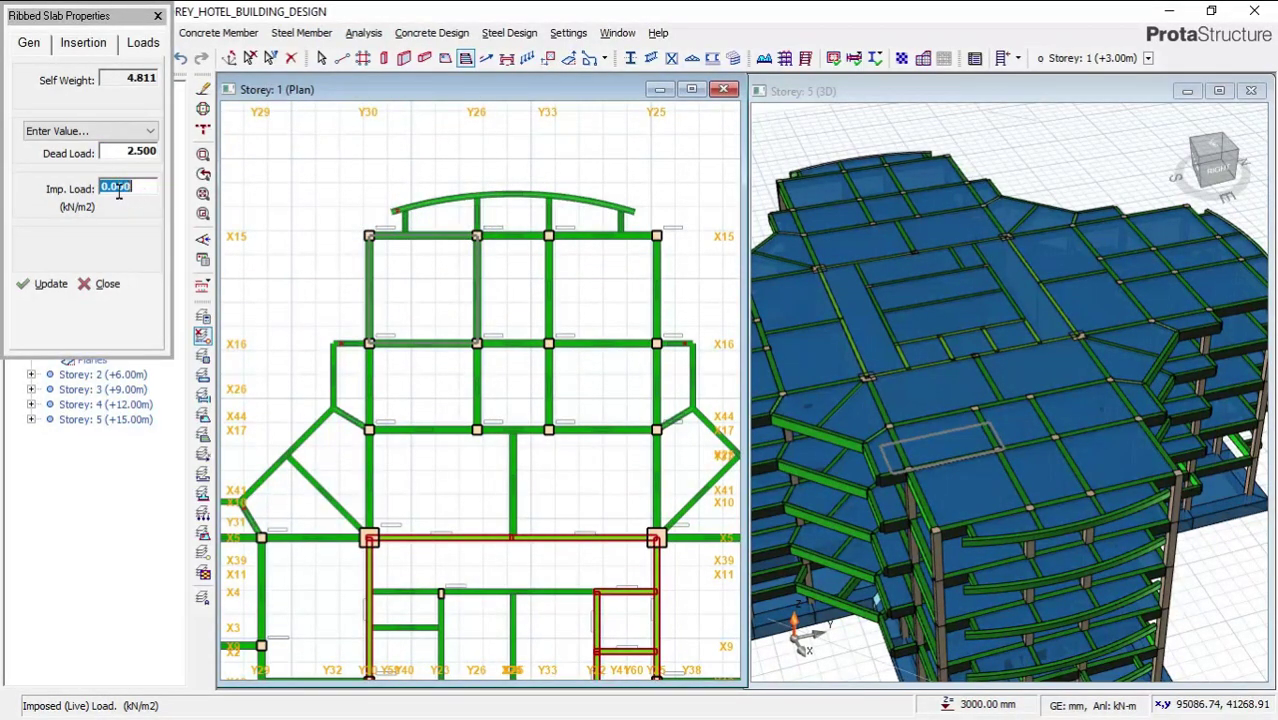
click(117, 188)
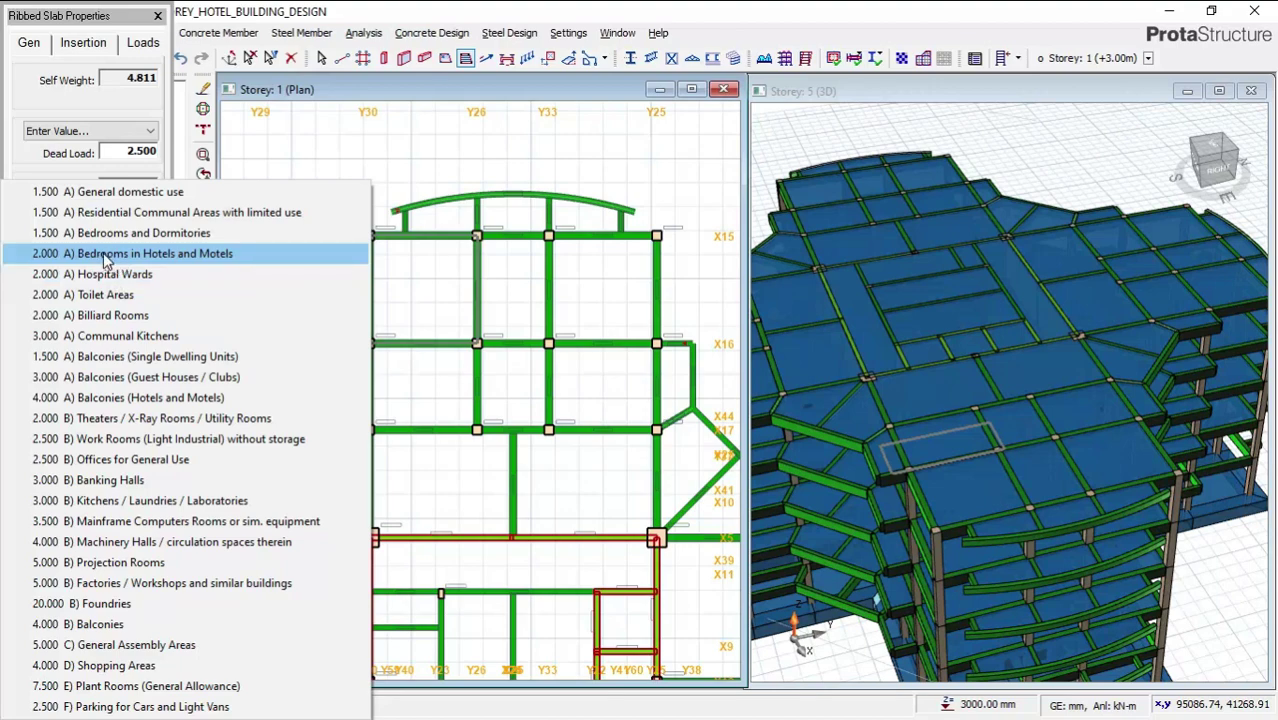
click(120, 256)
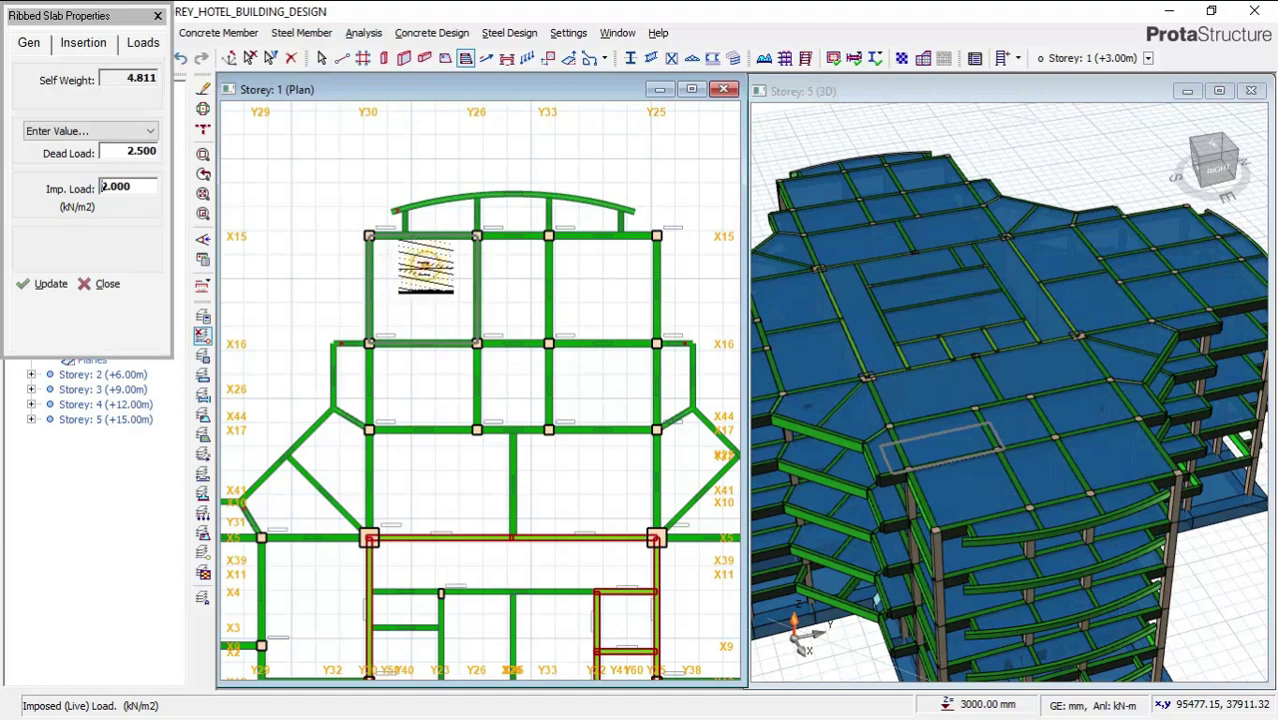
click(424, 292)
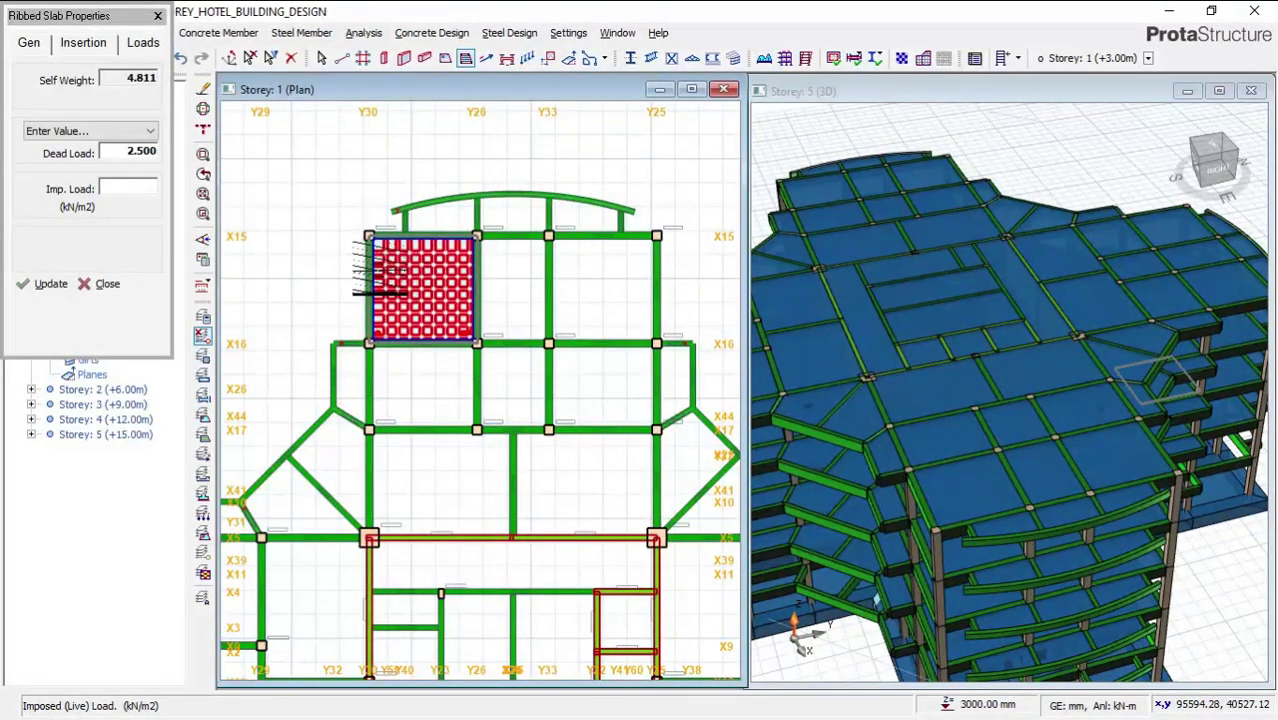
Set the rib width of the ribbed slab in bay X15–X16, Y30–Y26 to 125 mm
scroll(380, 270, up, 5)
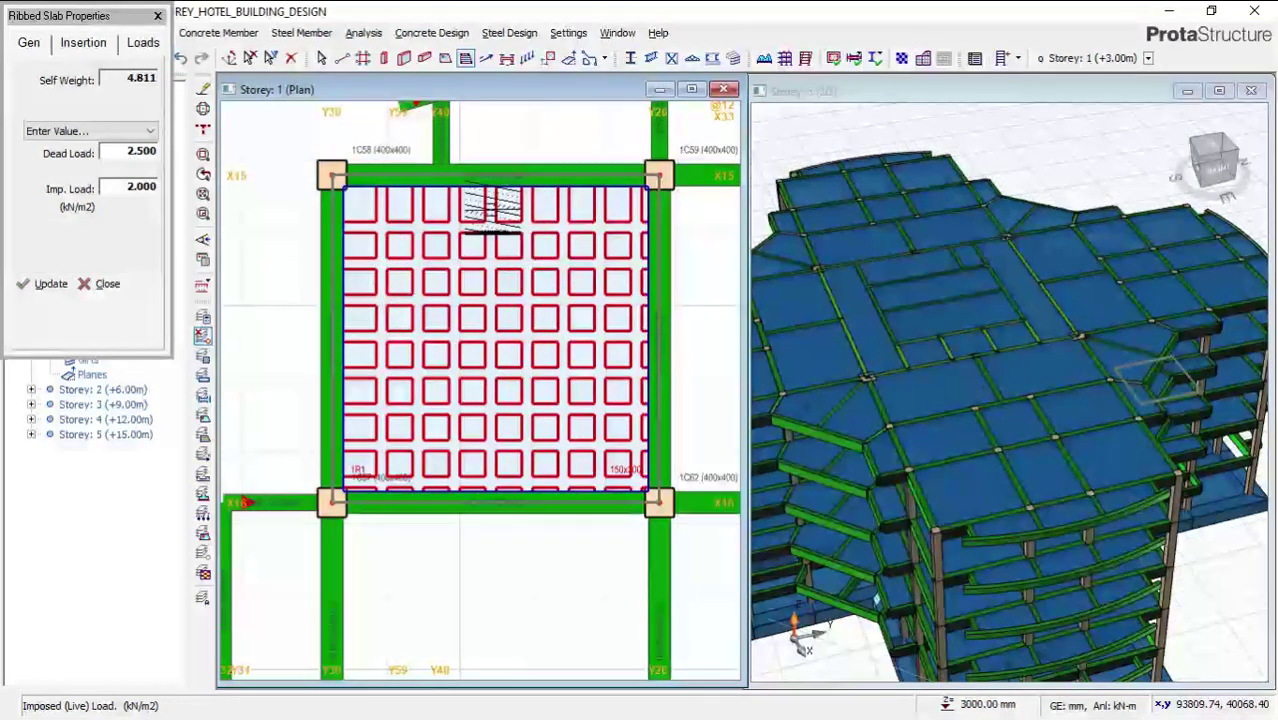
scroll(492, 210, up, 1)
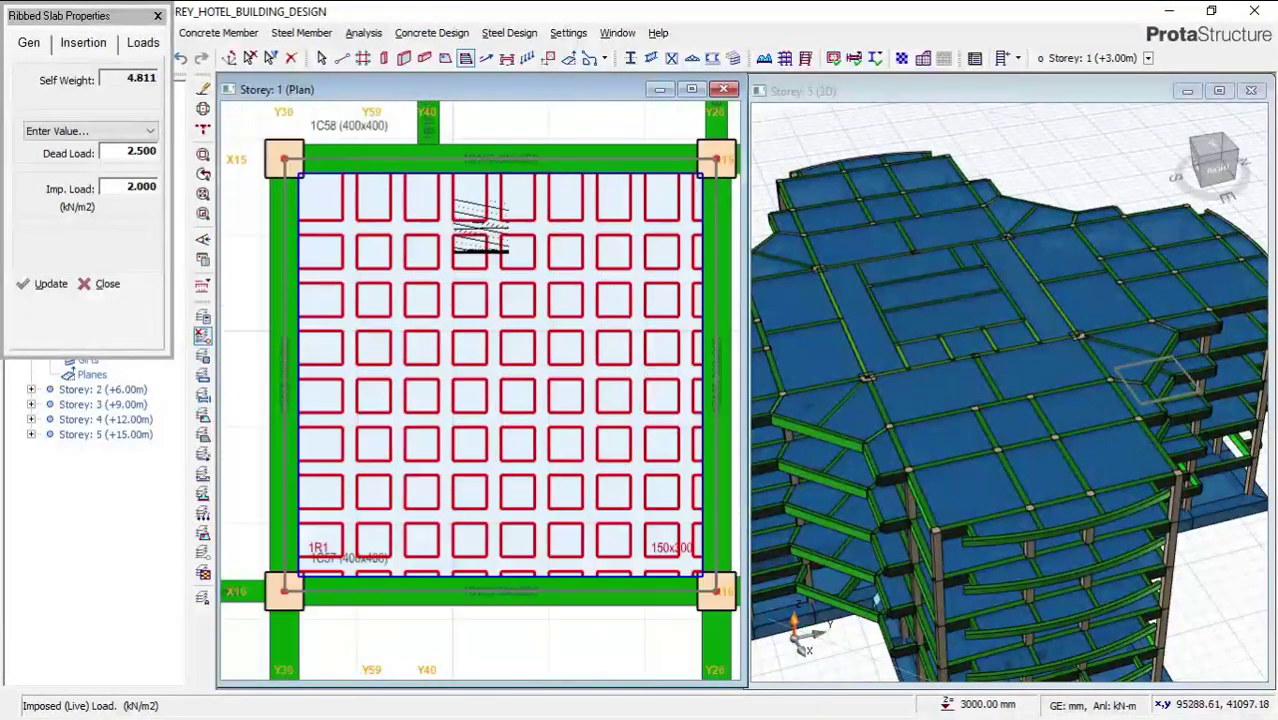
click(29, 44)
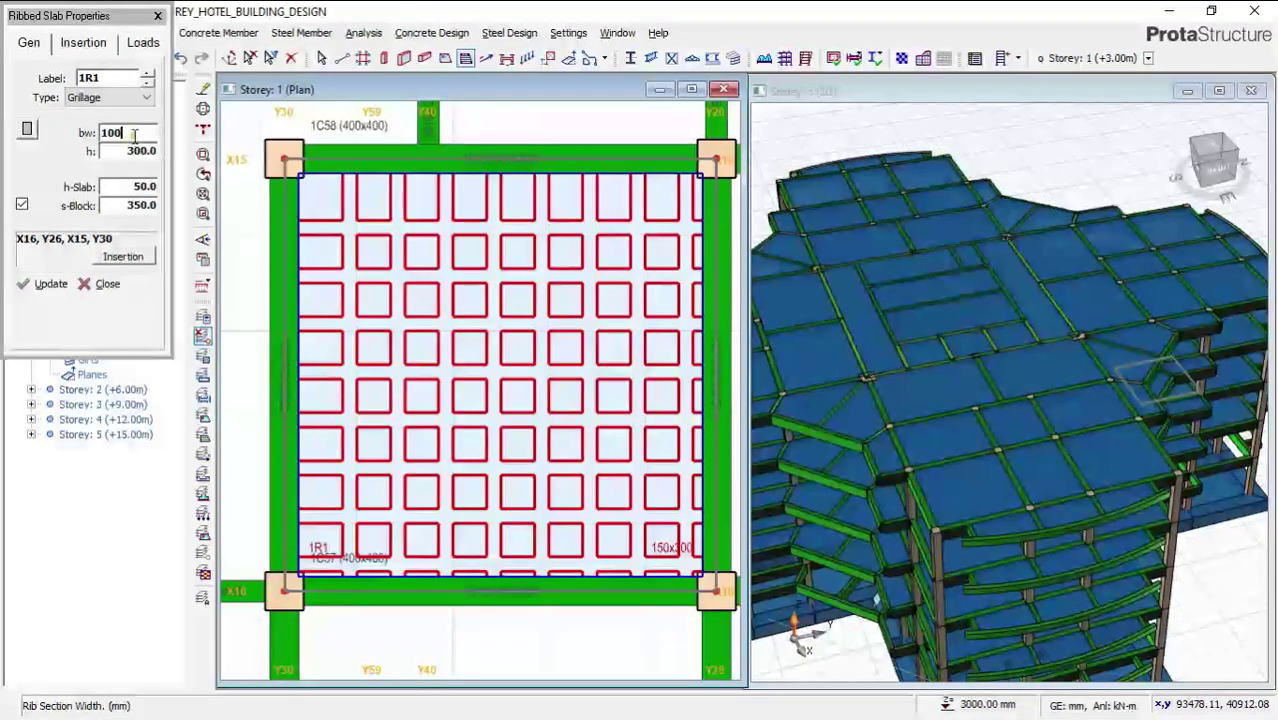
double_click(108, 133)
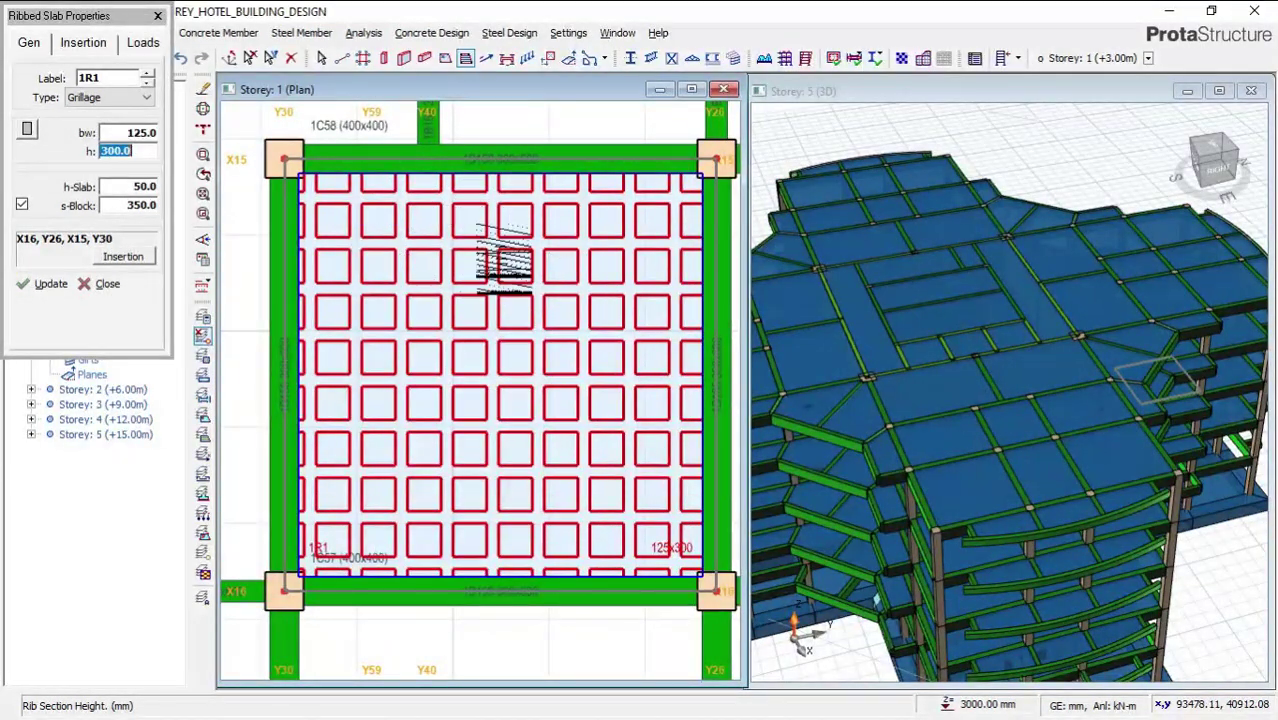
click(360, 182)
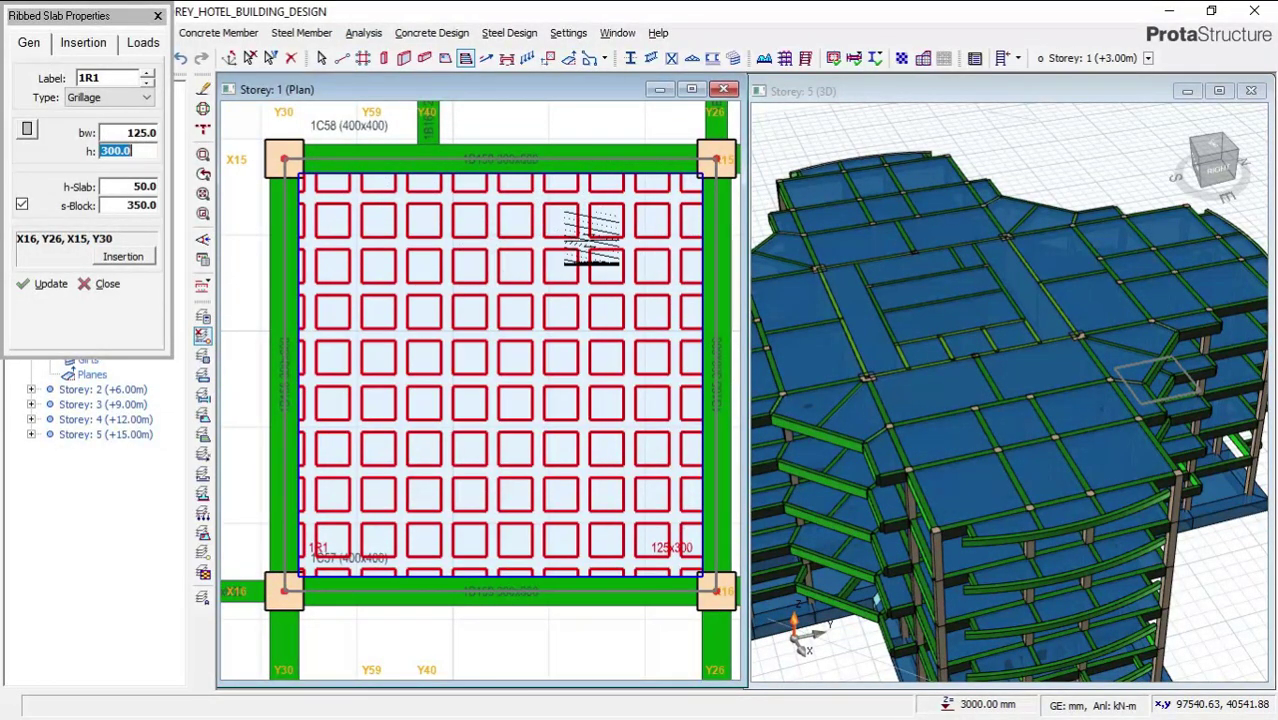
Insert matching ribbed slabs in bays Y26–Y33 and Y33–Y25 between X15 and X16, checking that the slab loads carry over
scroll(543, 200, down, 2)
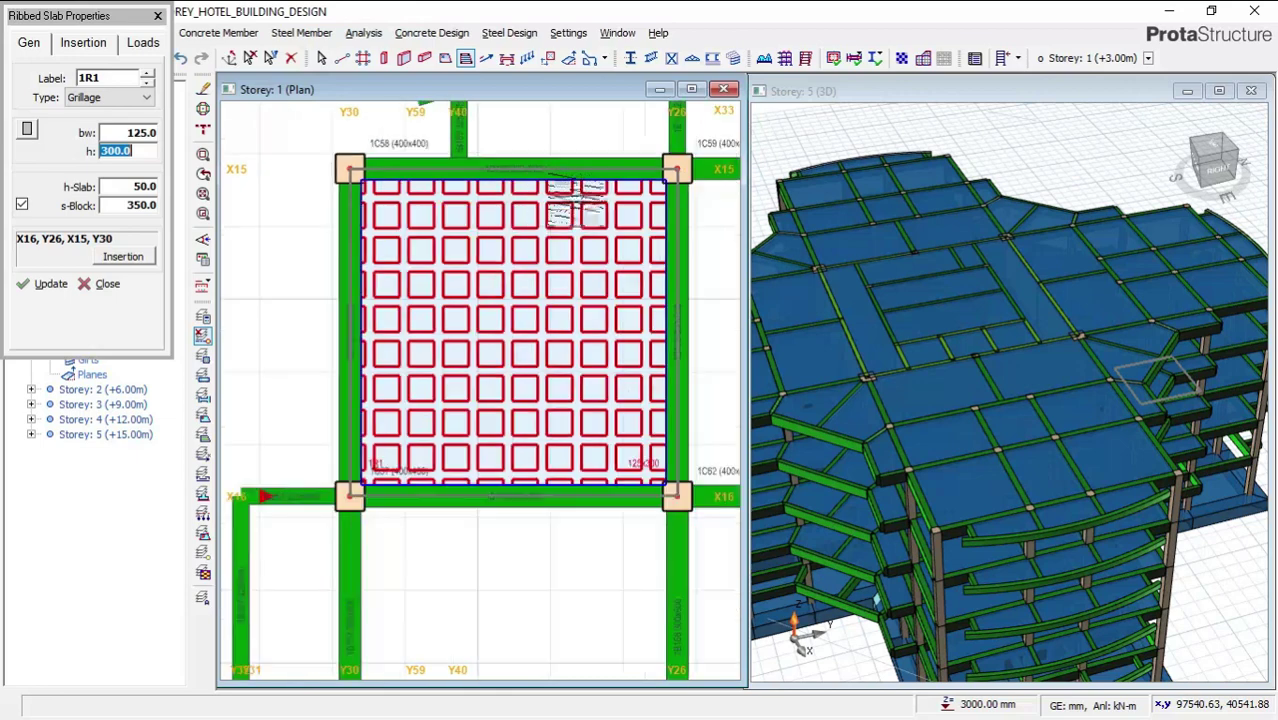
scroll(515, 222, down, 1)
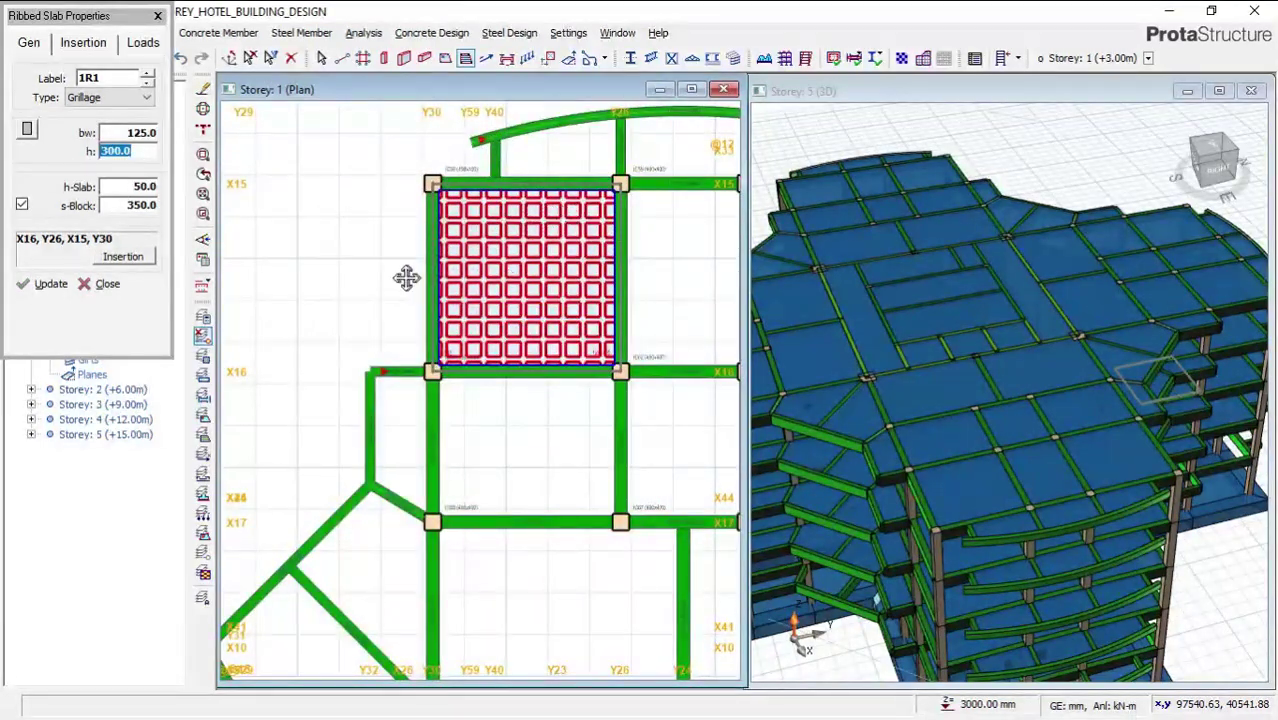
middle_drag(556, 228, 331, 248)
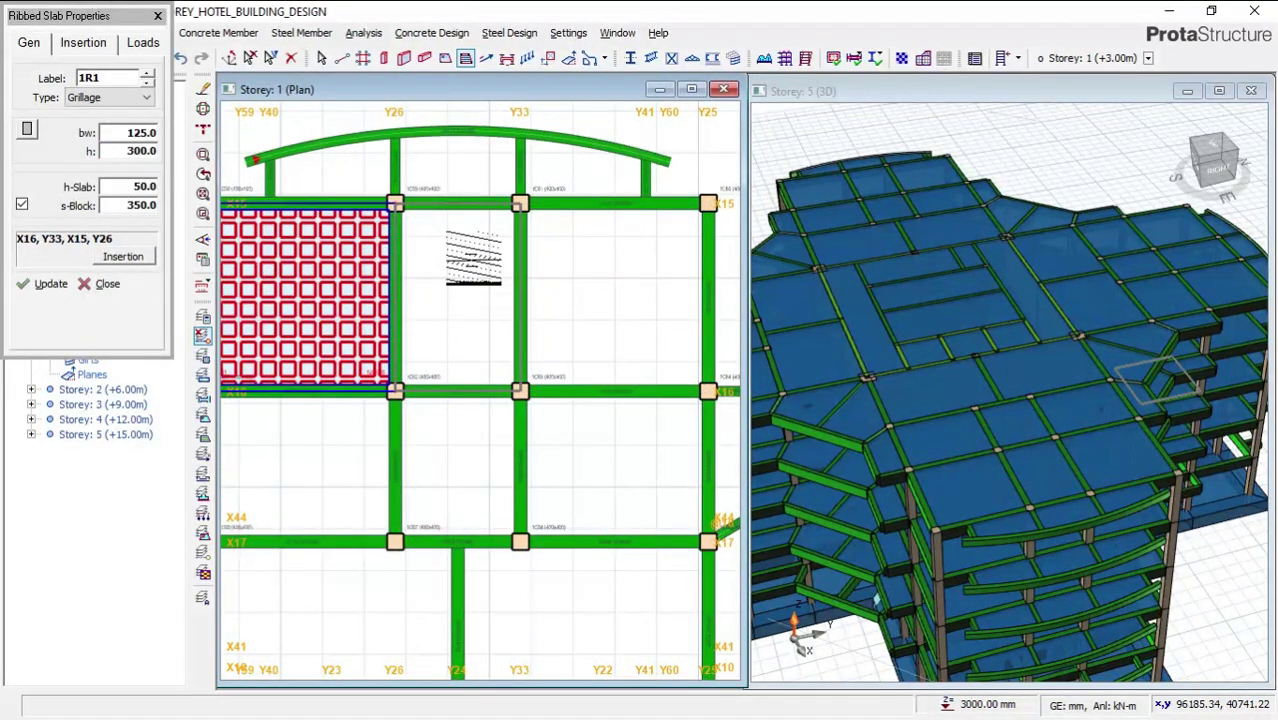
click(473, 258)
click(458, 255)
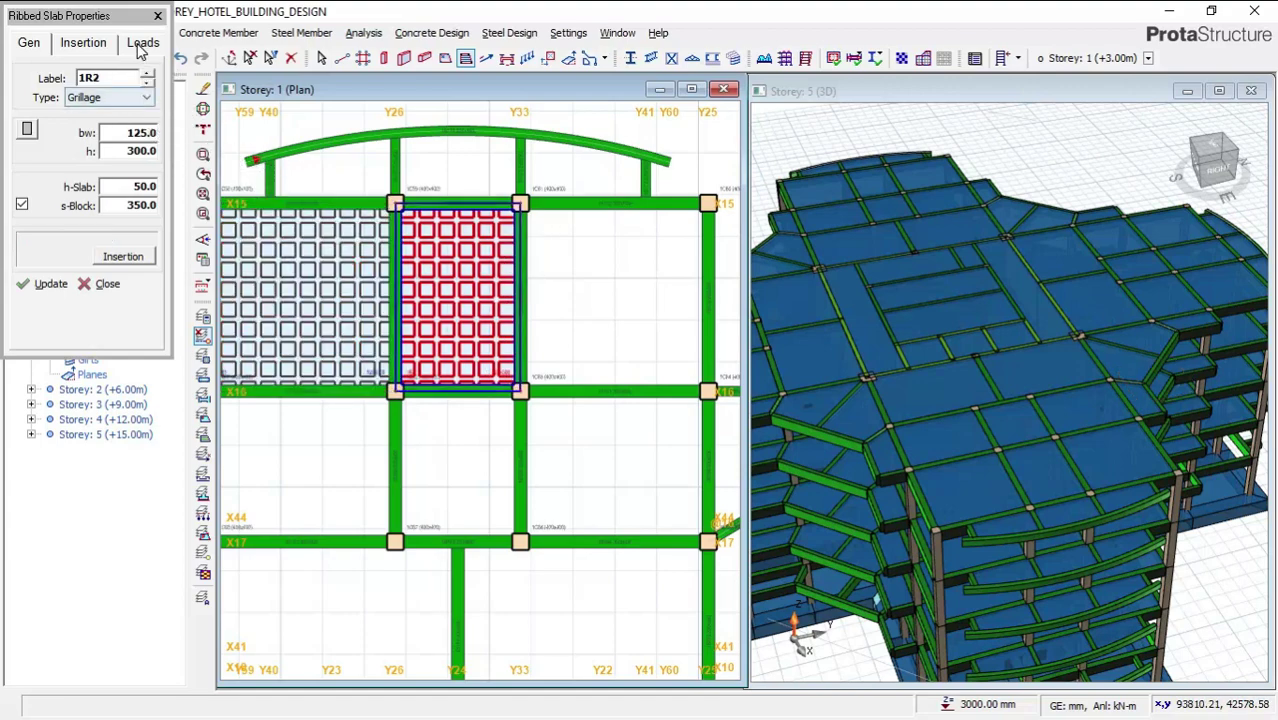
click(142, 45)
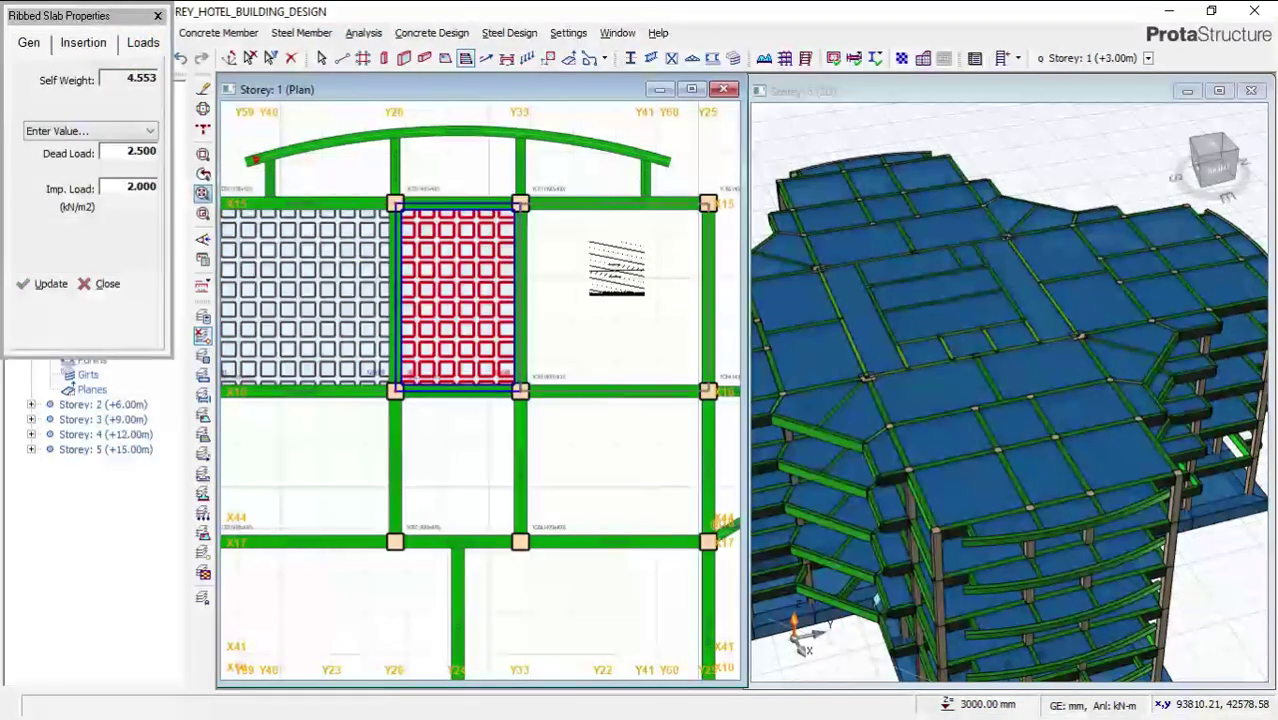
click(618, 267)
Insert ribbed slabs in the three bays between X16 and X17, from Y30 to Y25
click(618, 436)
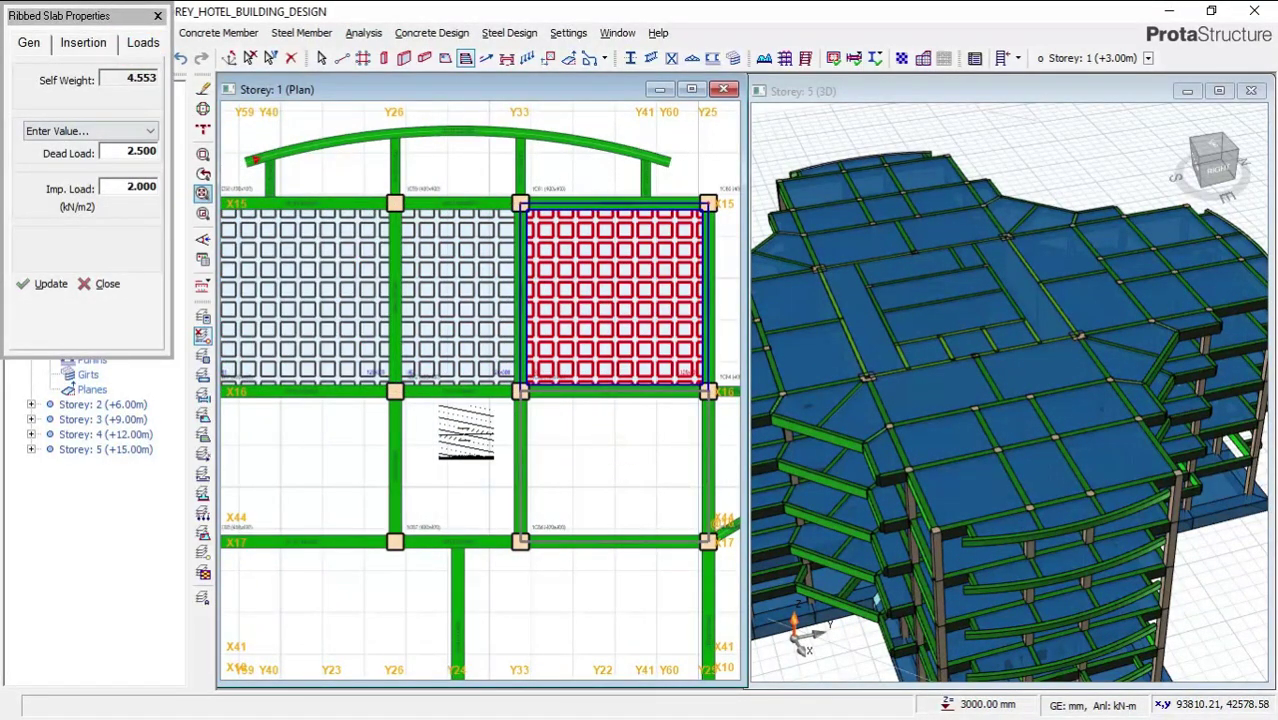
click(466, 434)
click(360, 450)
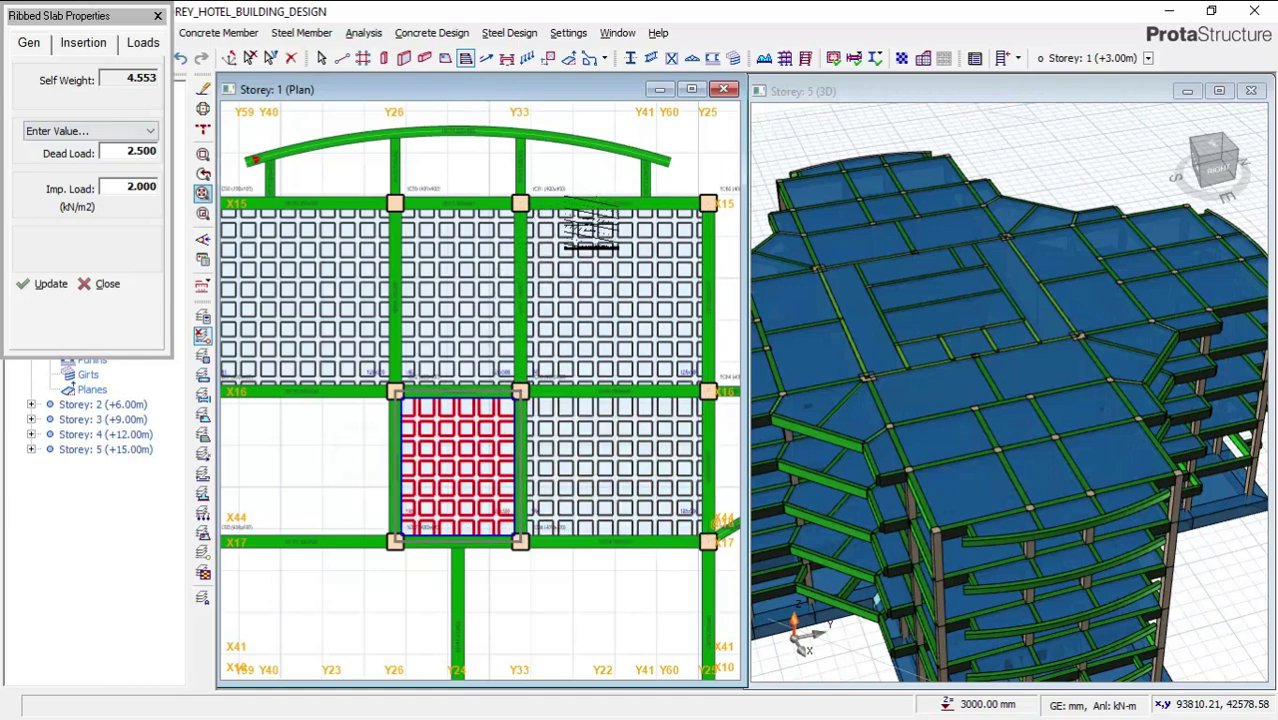
click(305, 465)
Insert ribbed slabs in the two bays between X17 and X5 and in the full-width strip between X5 and X4
scroll(573, 230, down, 1)
scroll(590, 278, down, 1)
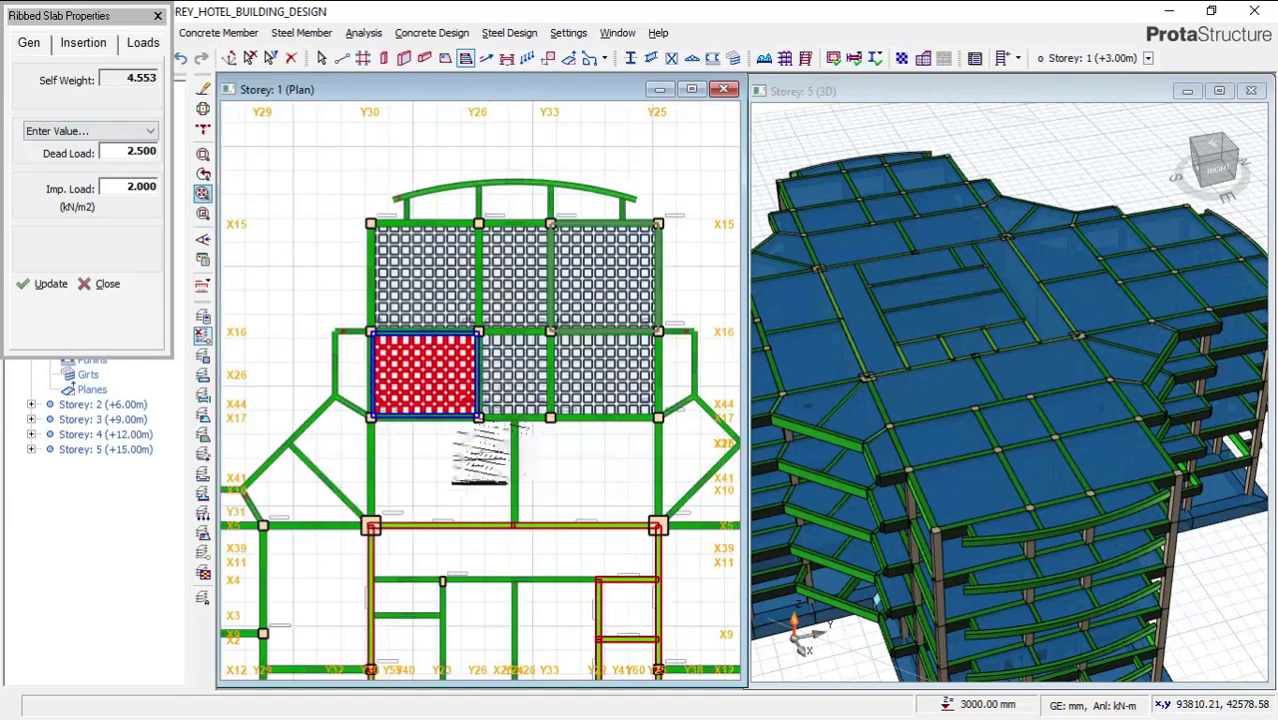
click(480, 445)
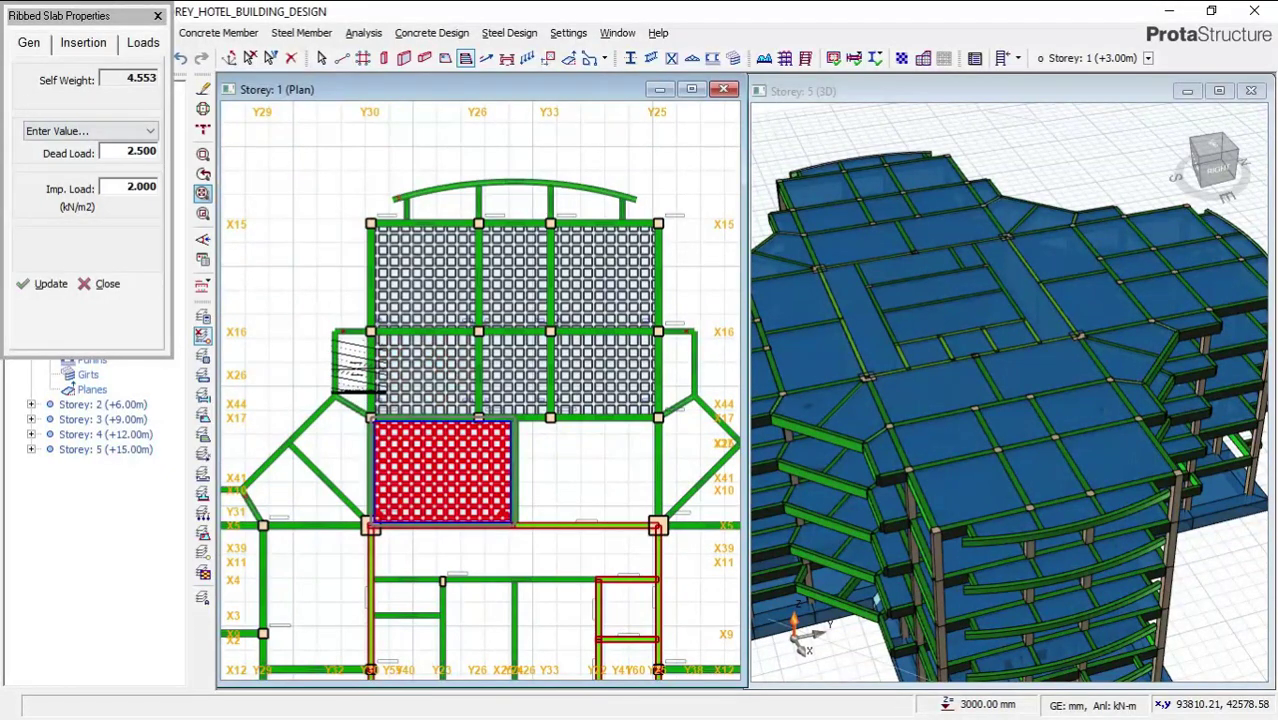
click(545, 470)
middle_drag(518, 400, 518, 345)
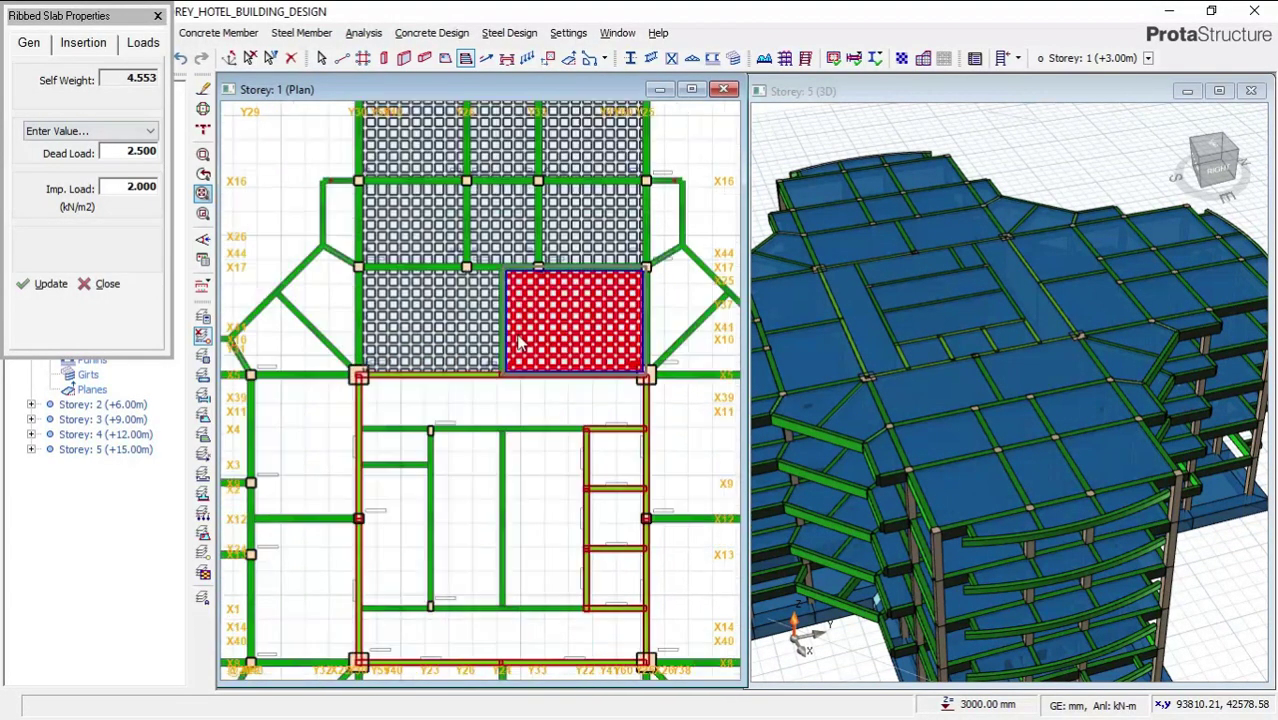
click(494, 396)
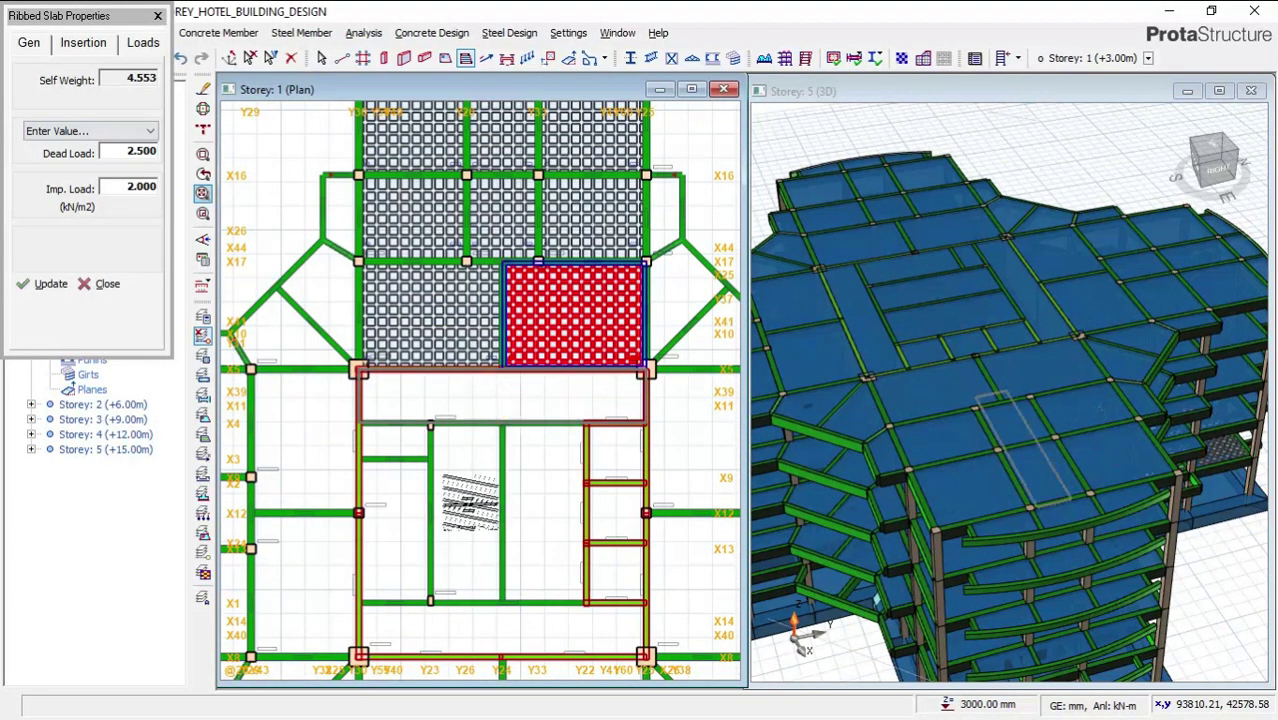
click(462, 492)
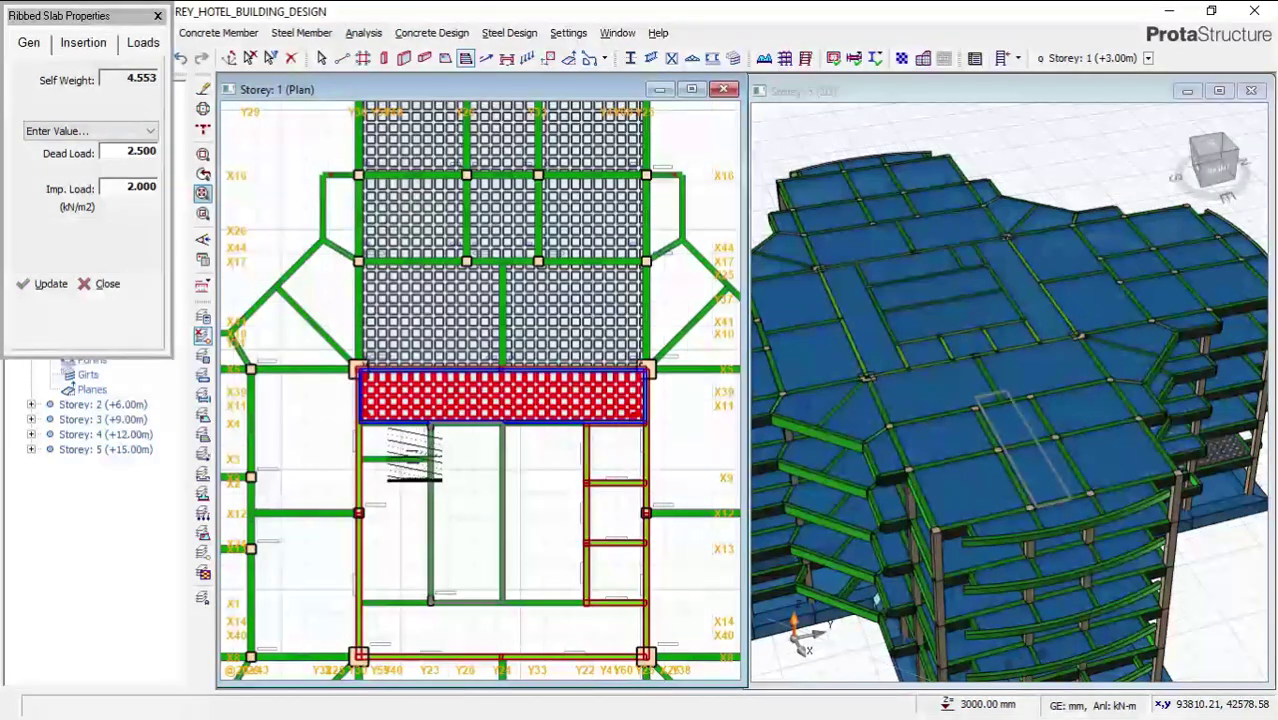
click(466, 510)
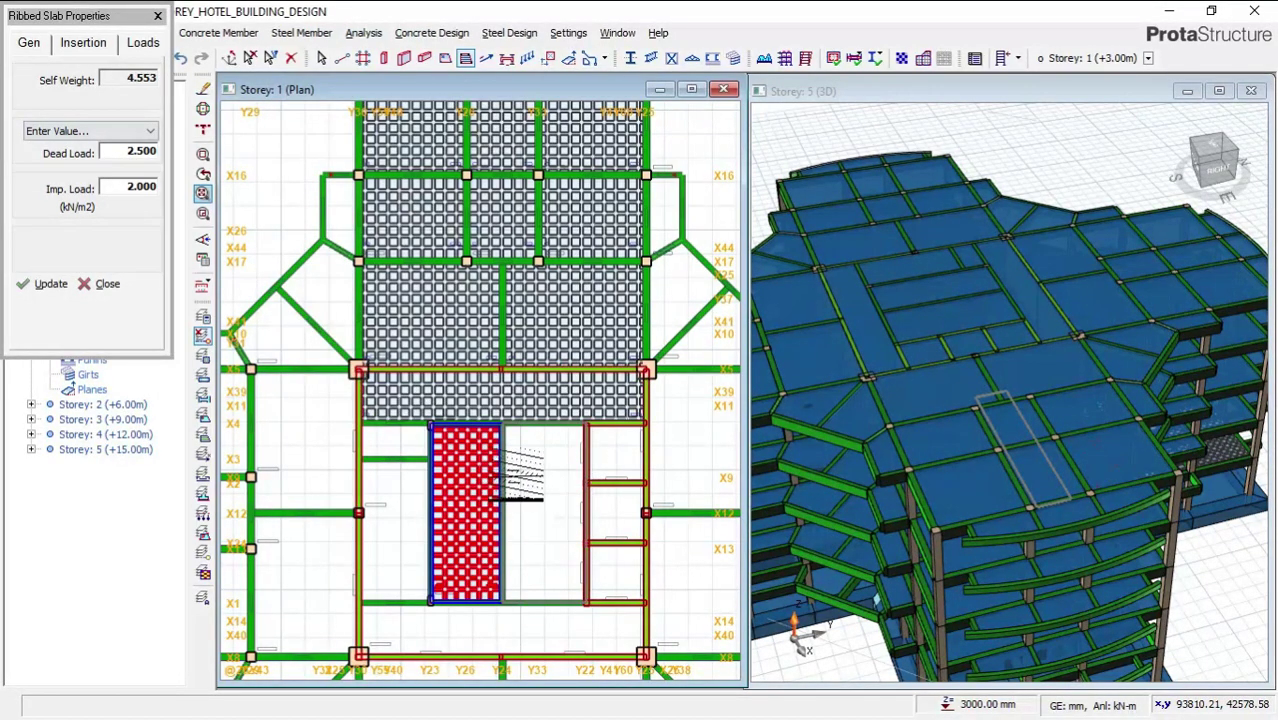
click(290, 60)
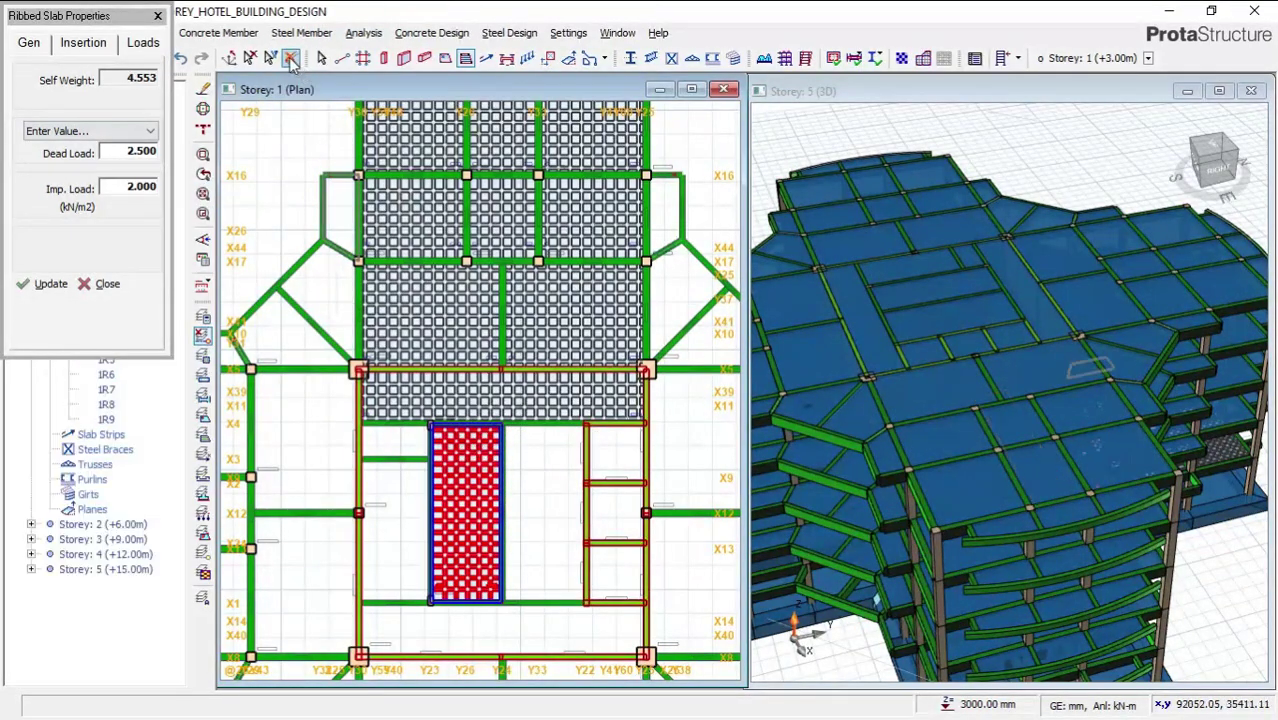
click(490, 455)
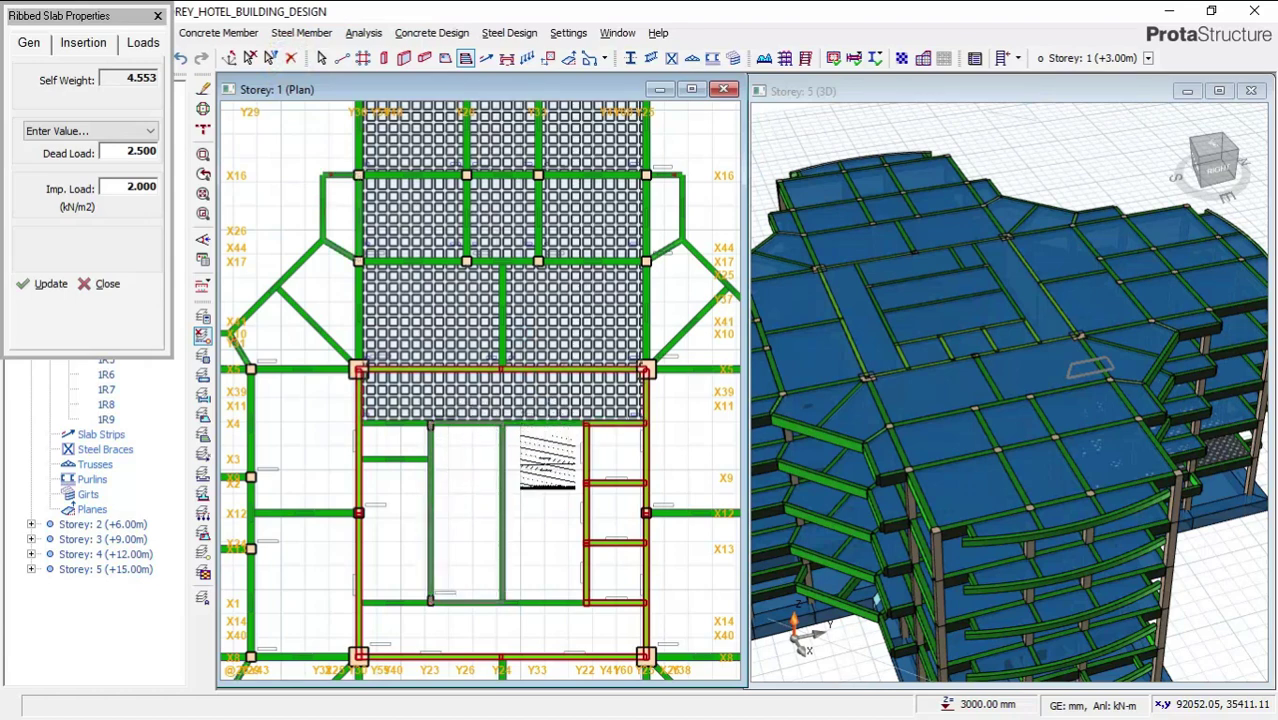
Insert ribbed slabs in core bay Y24–Y22, the small core bay X4–X3 beside Y30, and the two bays between Y29 and Y30
click(515, 455)
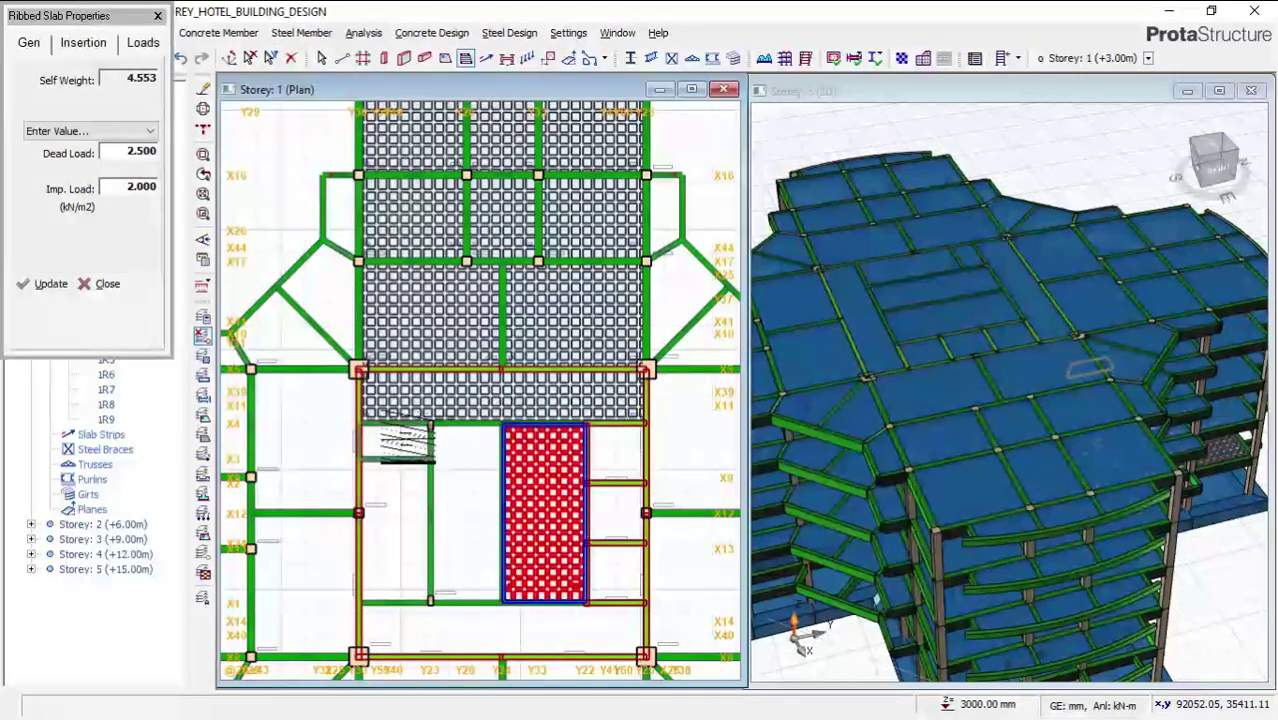
click(314, 423)
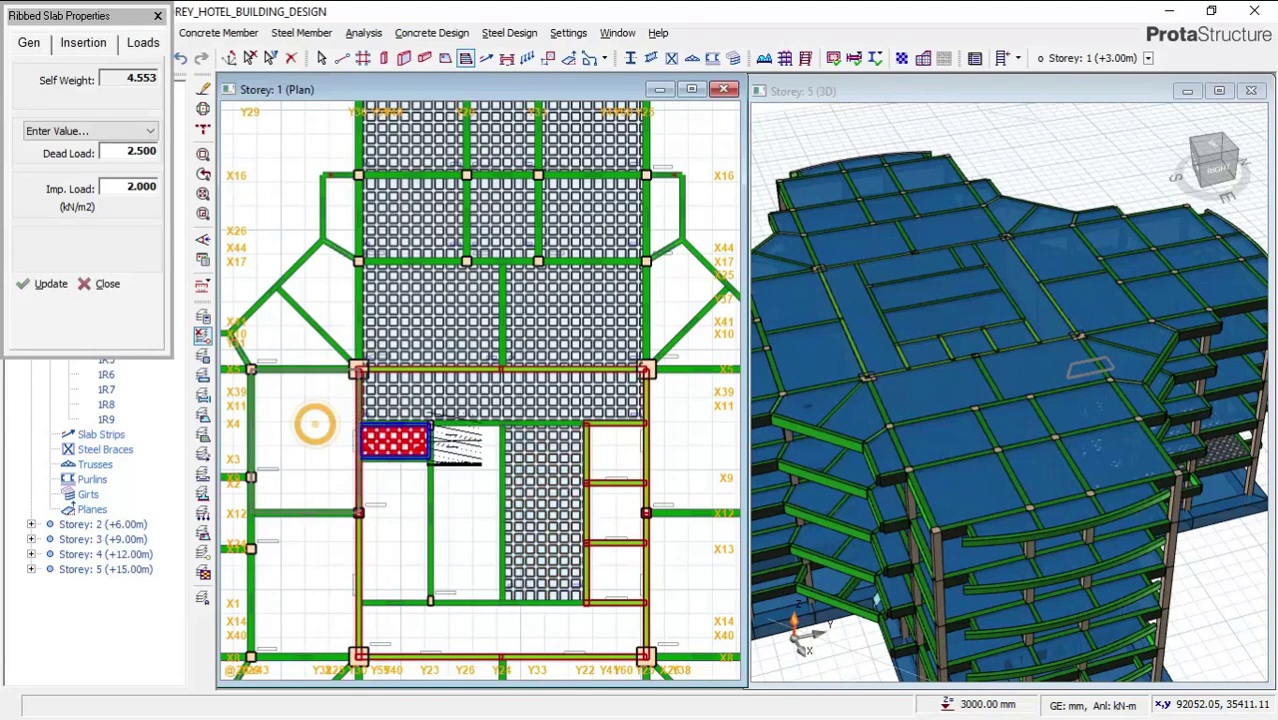
scroll(640, 310, down, 2)
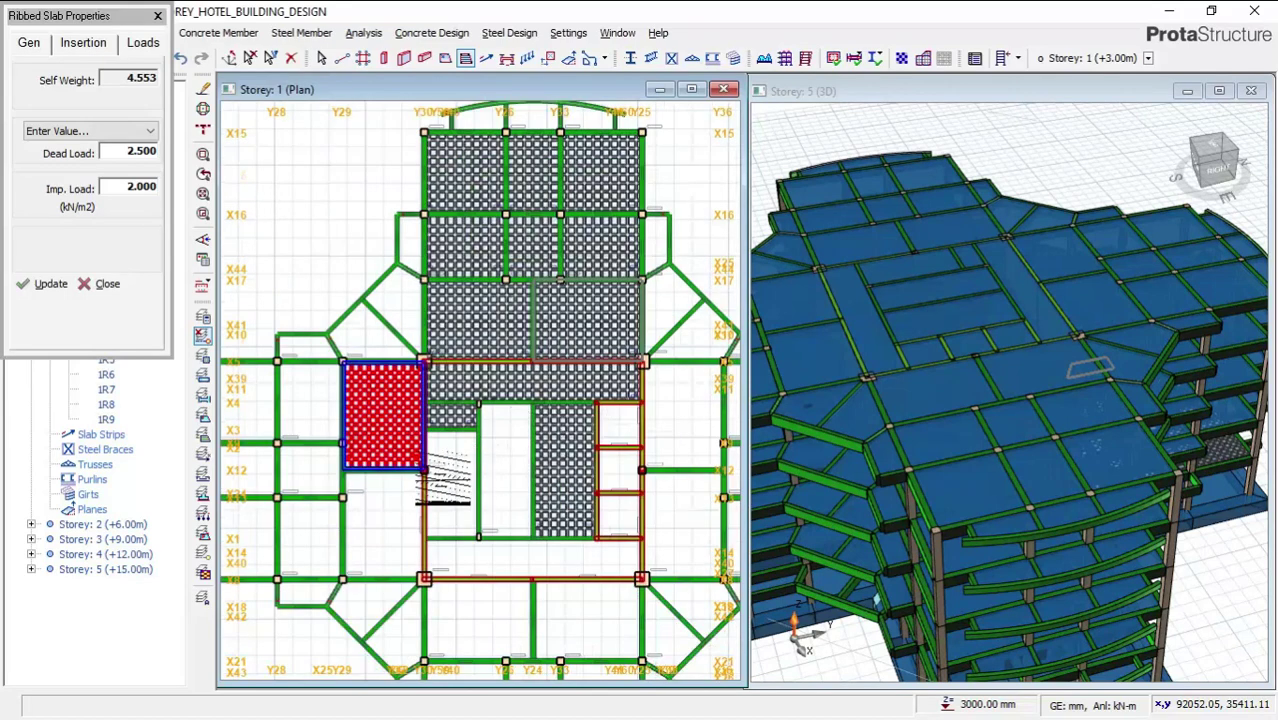
scroll(625, 410, up, 1)
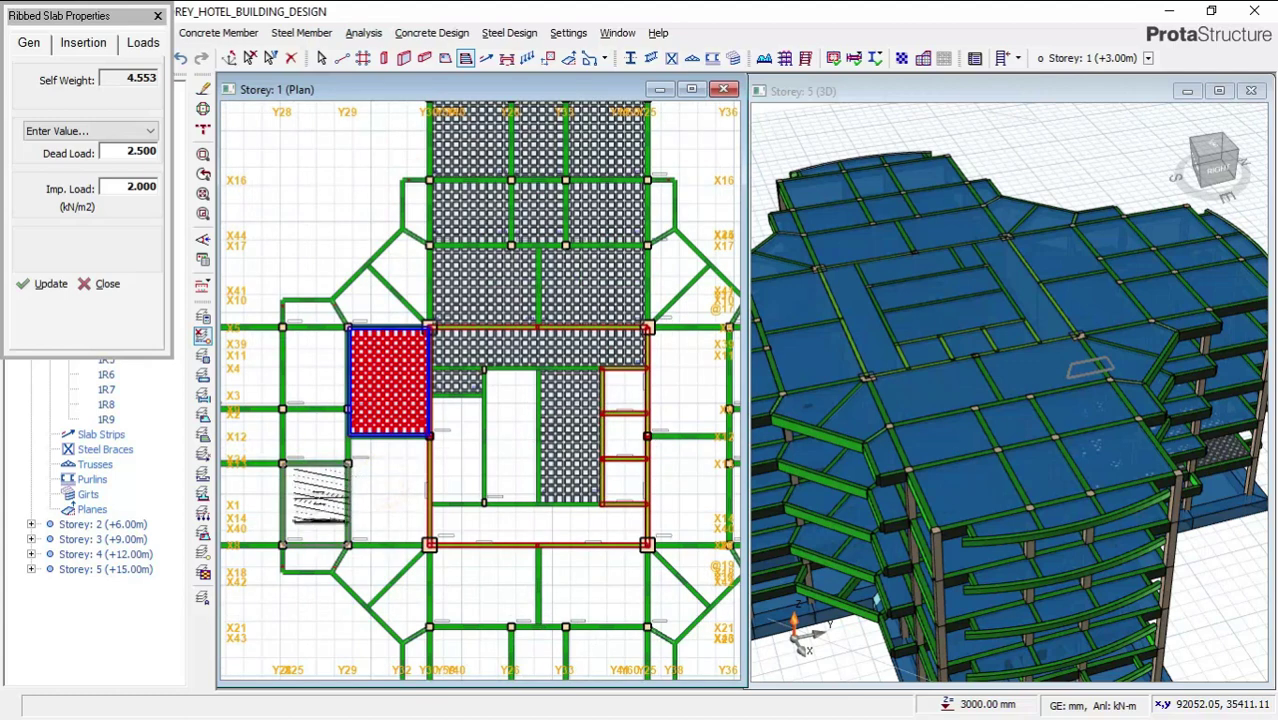
click(389, 490)
Insert ribbed slabs in the three side-wing bays between Y28 and Y29, from X8 to X5
click(315, 505)
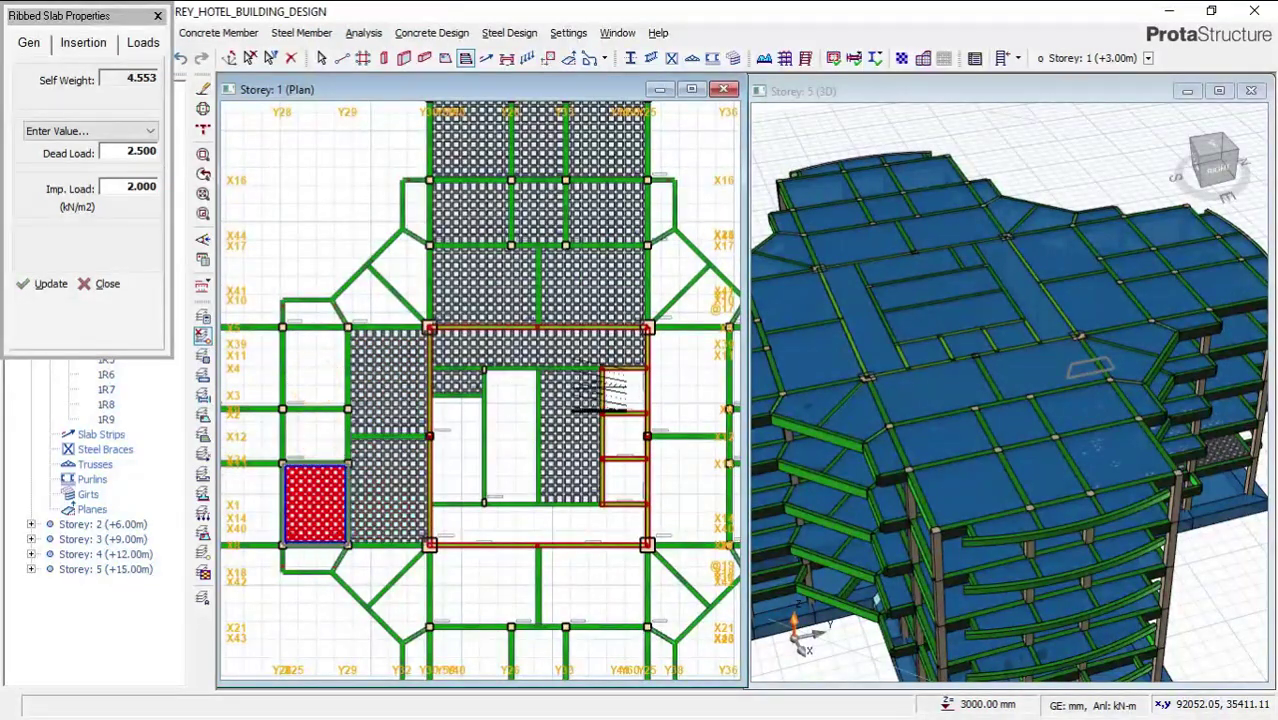
click(315, 435)
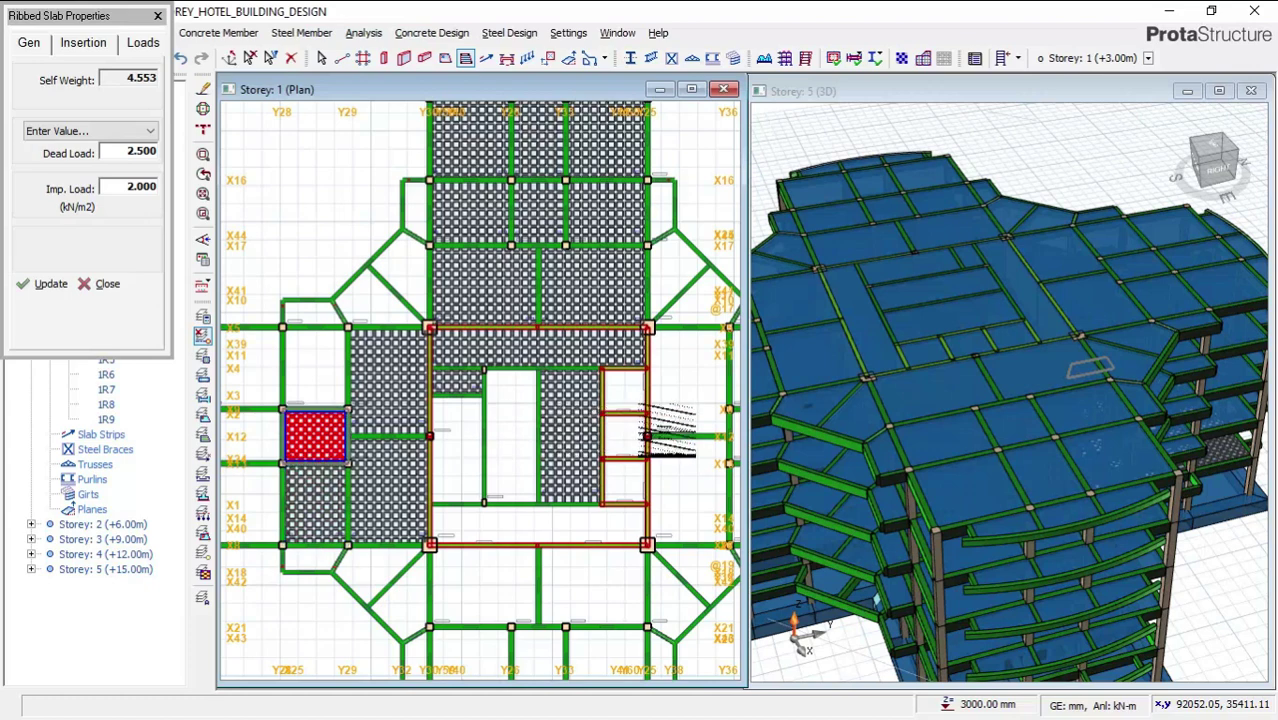
click(315, 370)
Insert ribbed slabs in the three outer side-wing bays between Y27 and Y28, from X5 to X8
scroll(485, 410, down, 1)
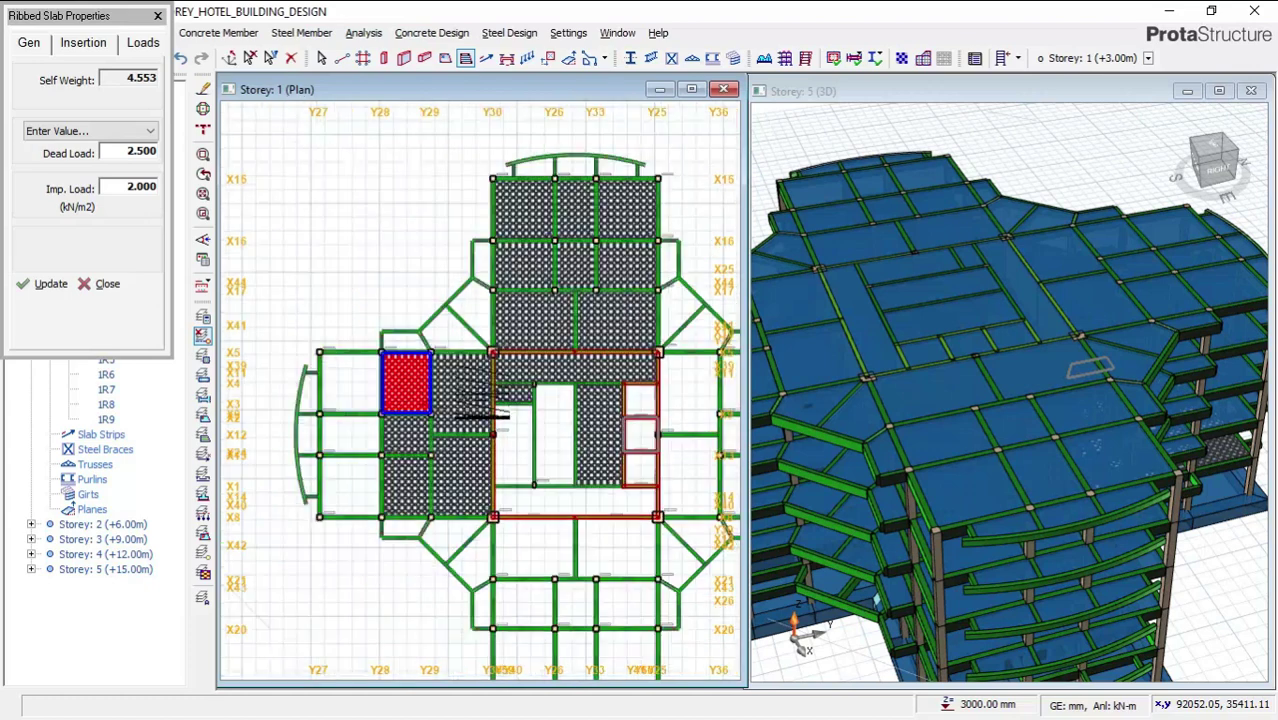
scroll(408, 397, up, 2)
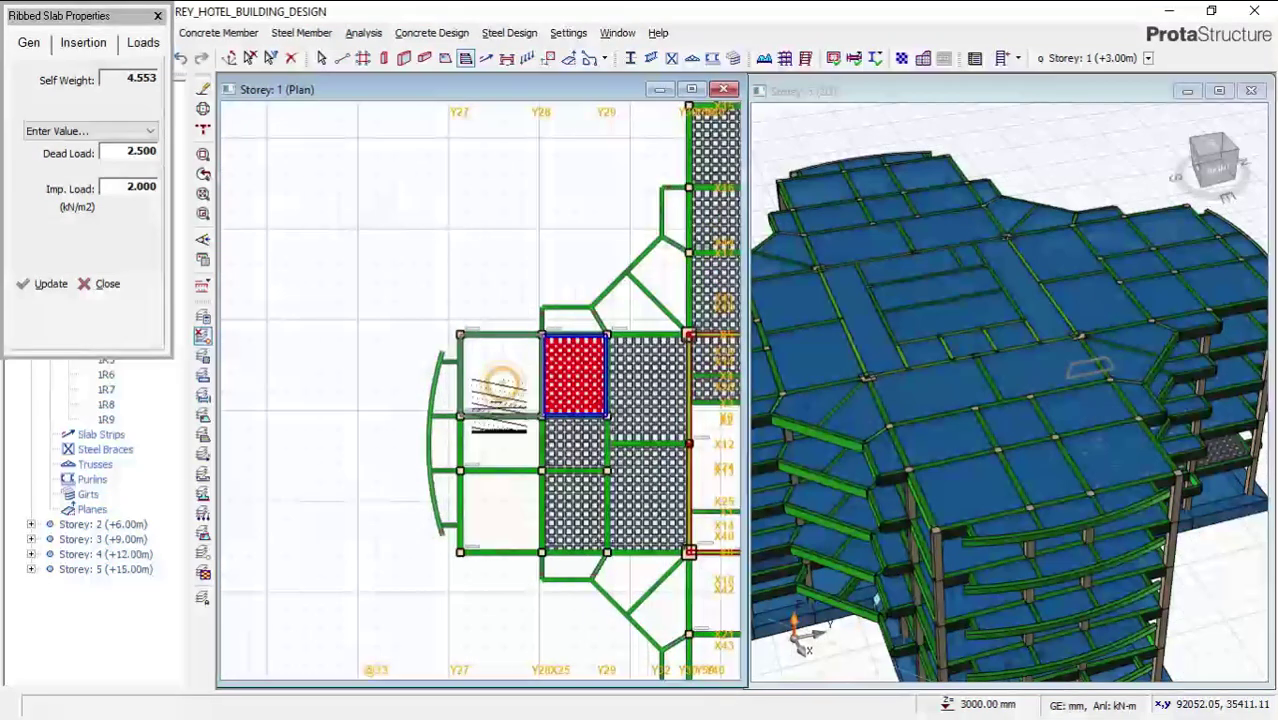
click(493, 408)
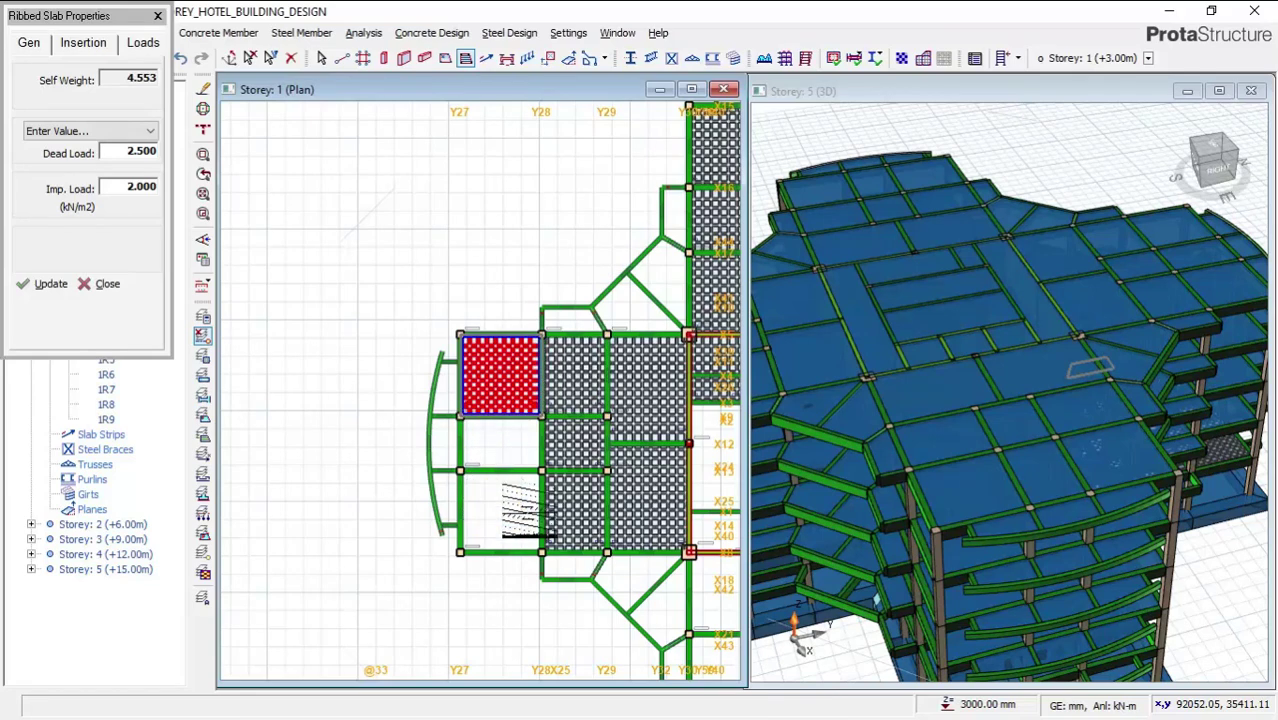
click(500, 443)
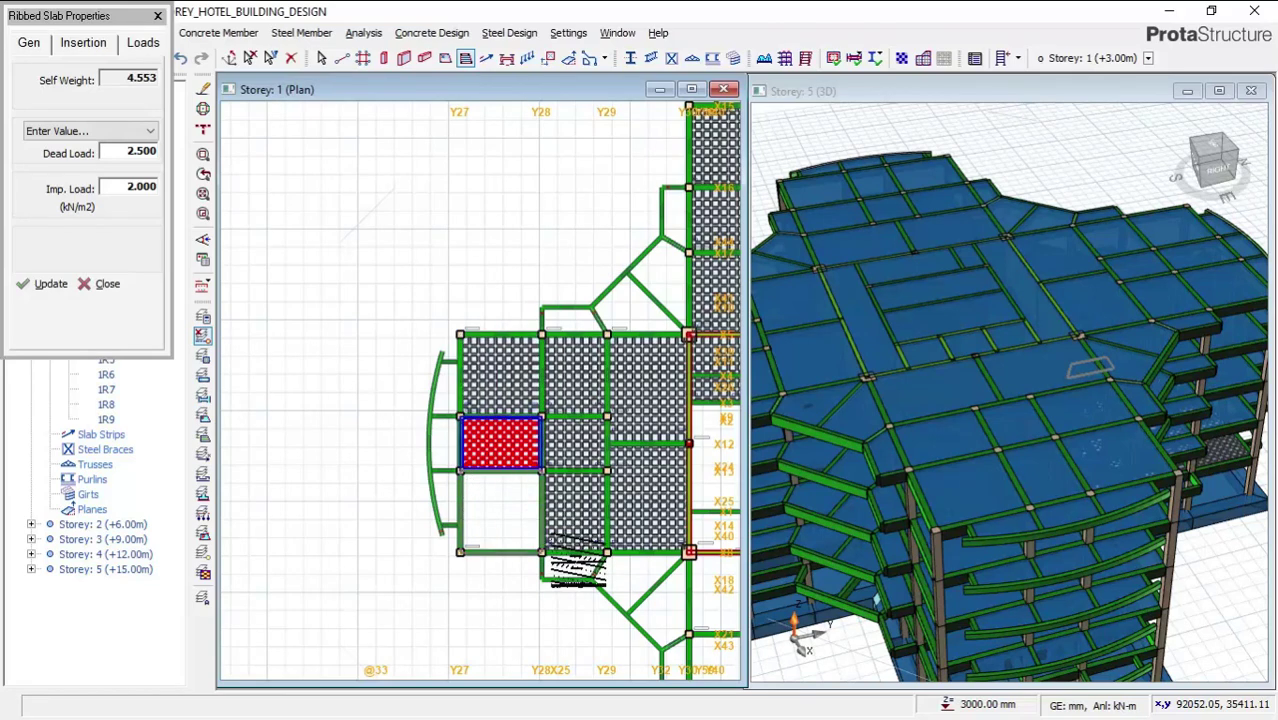
click(515, 500)
Insert ribbed slabs in the two lower-wing bays between X8 and X21 and in bay X21–X20, Y26–Y33
middle_drag(402, 396, 367, 393)
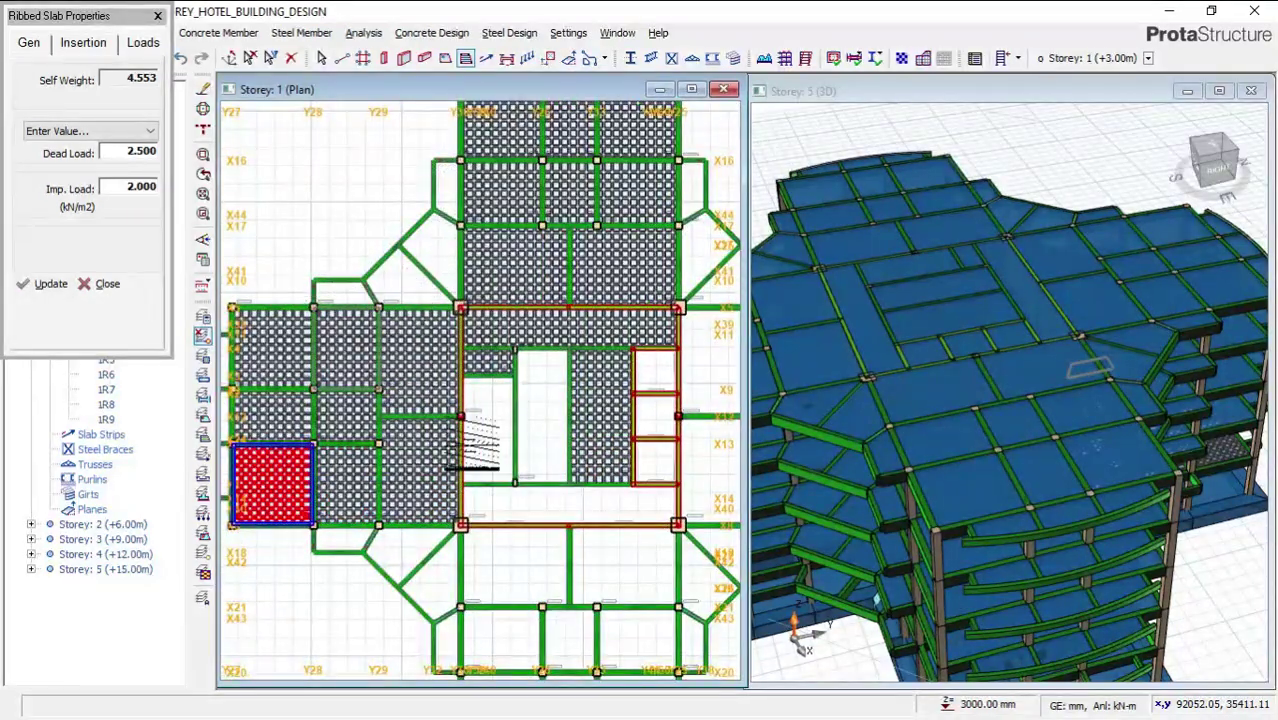
middle_drag(497, 456, 468, 307)
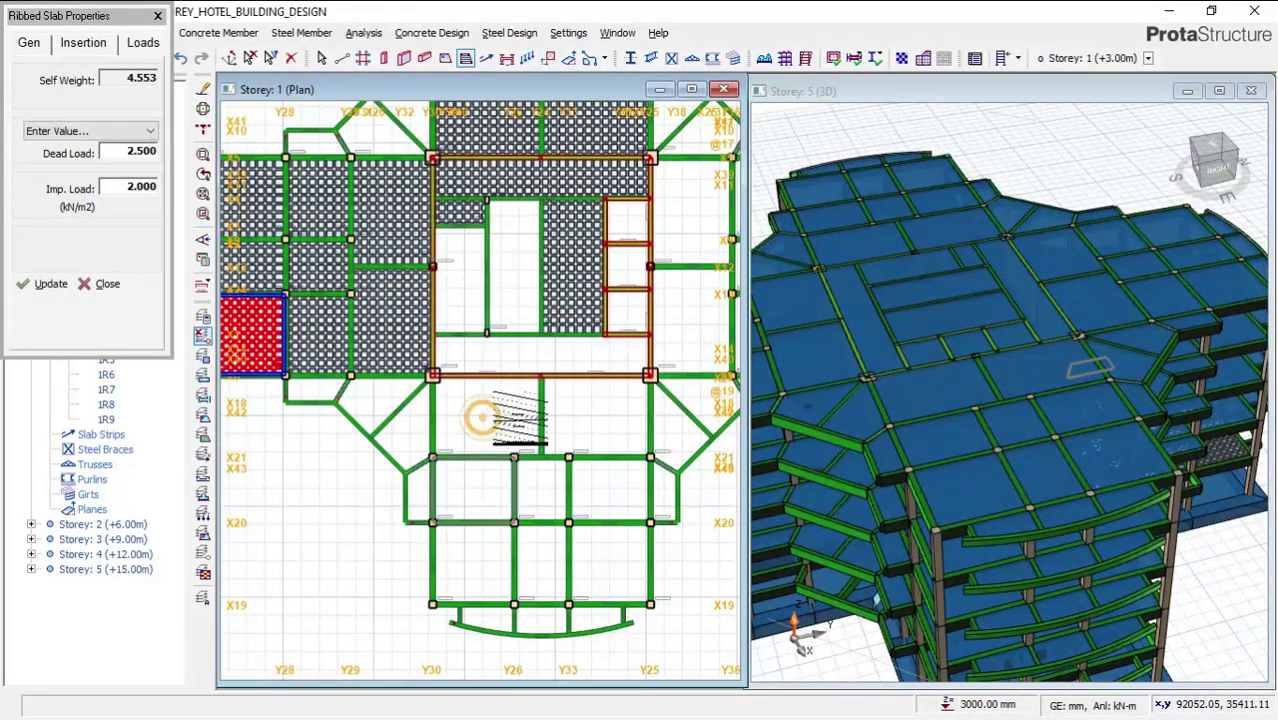
click(528, 450)
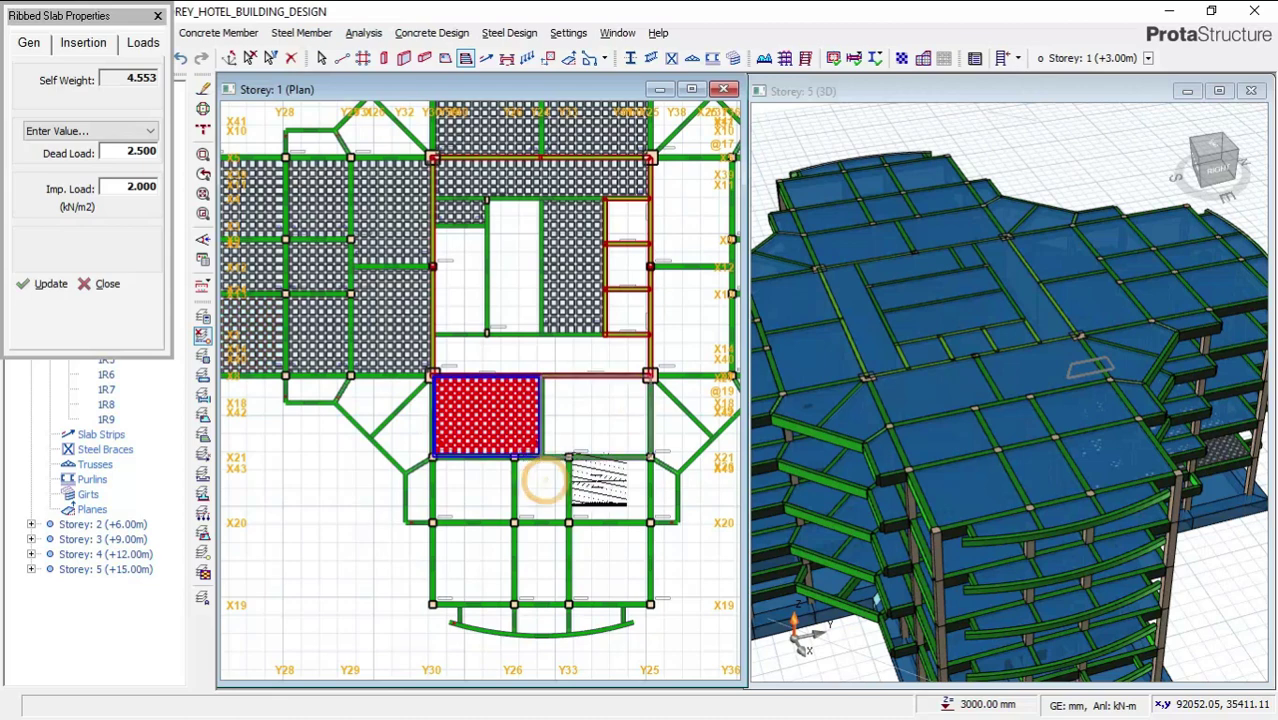
click(595, 430)
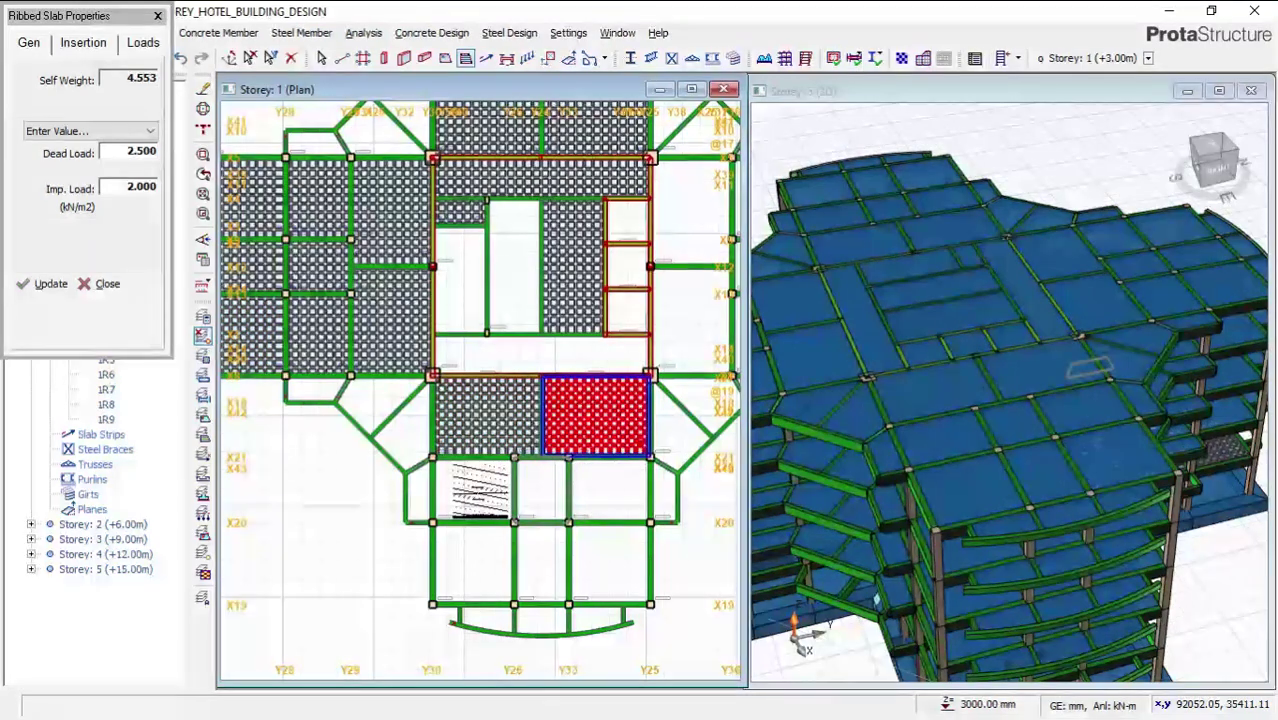
click(526, 512)
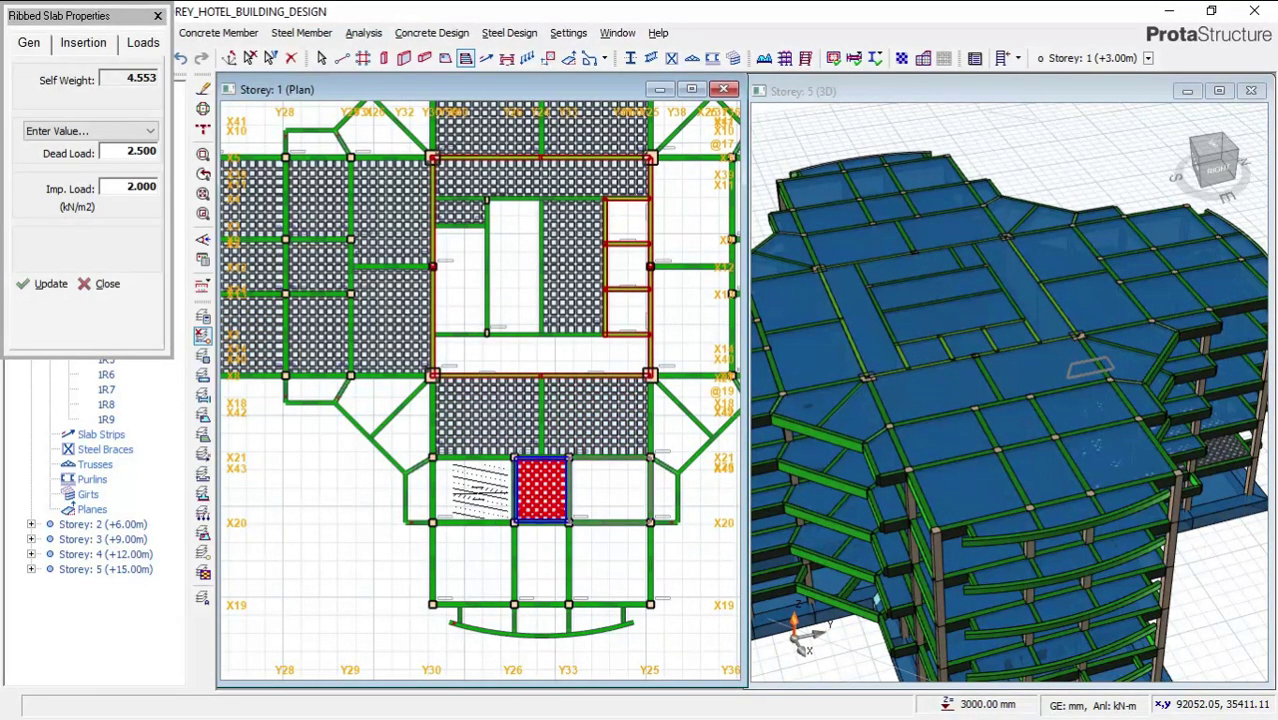
Insert ribbed slabs in the two remaining lower-wing bays between X21 and X20 and the three bays between X20 and X19
click(608, 490)
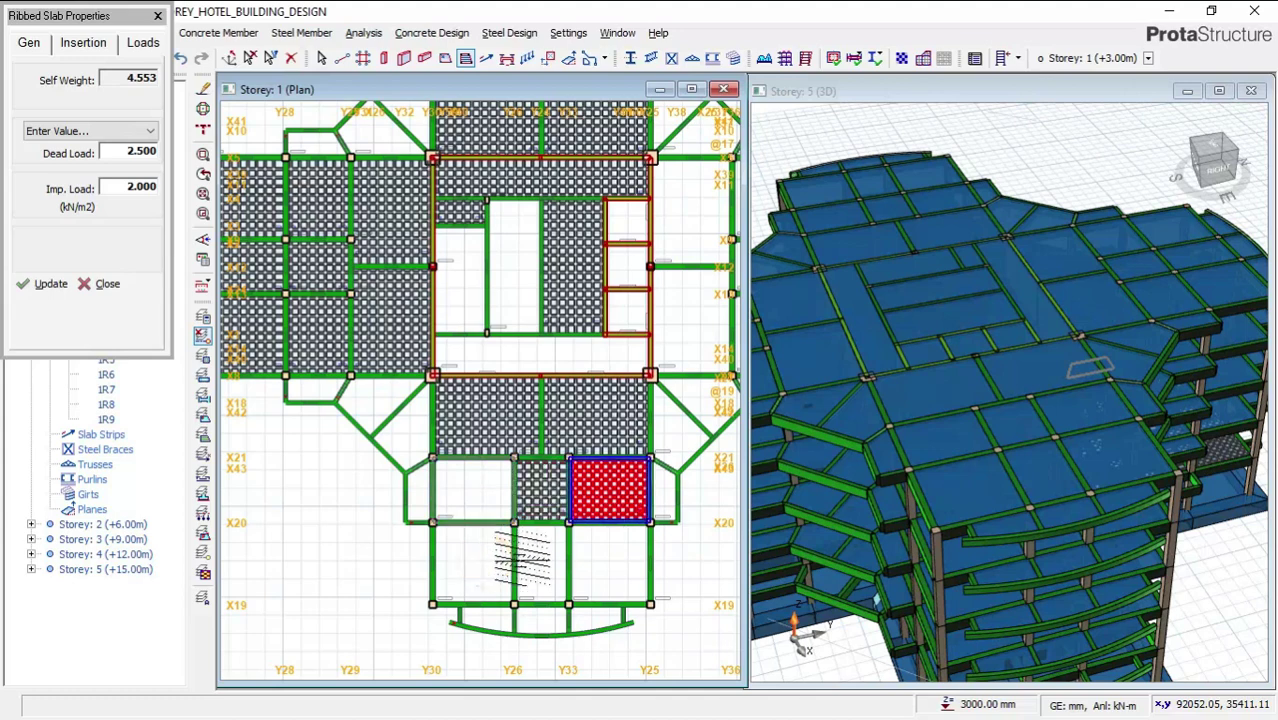
click(474, 491)
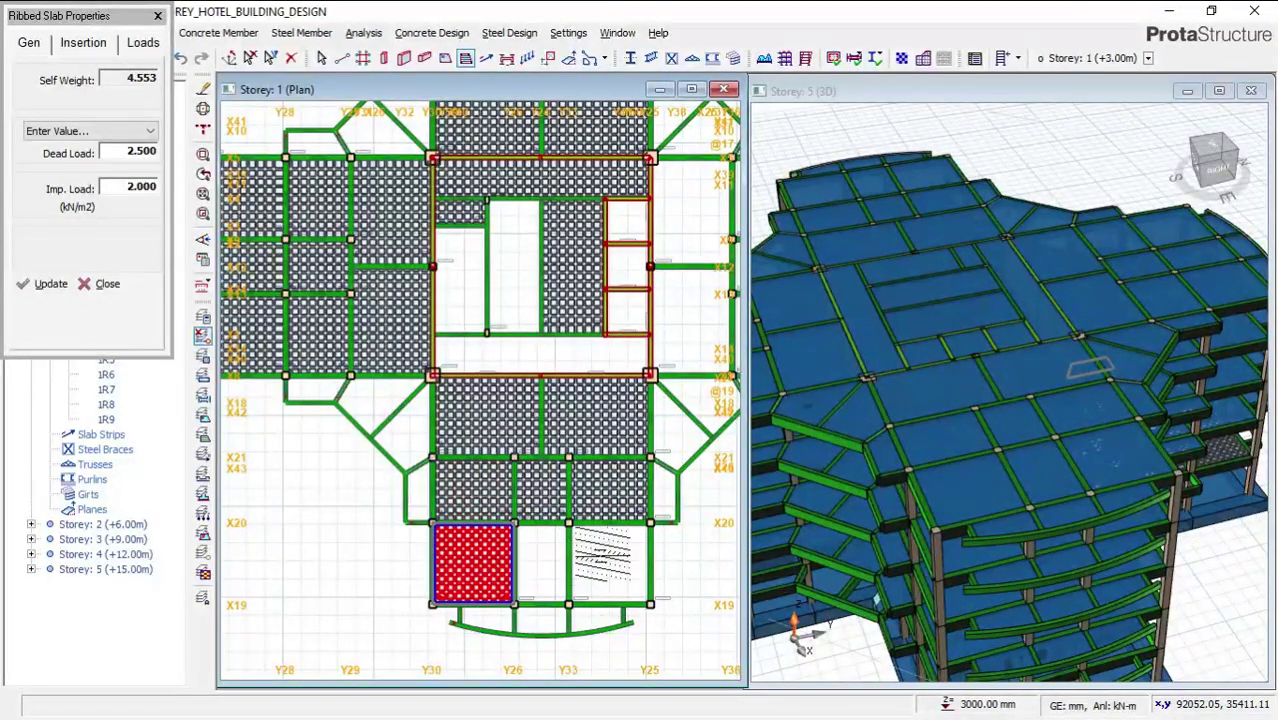
click(603, 553)
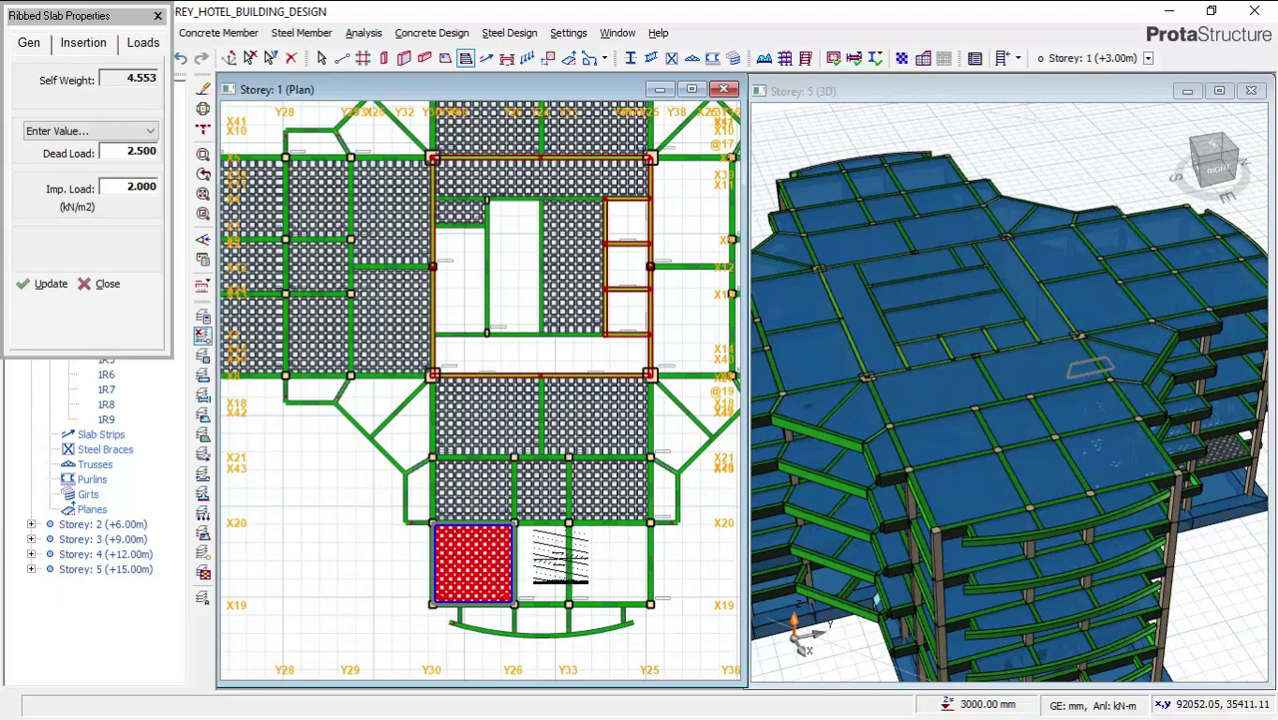
click(558, 563)
scroll(613, 588, up, 2)
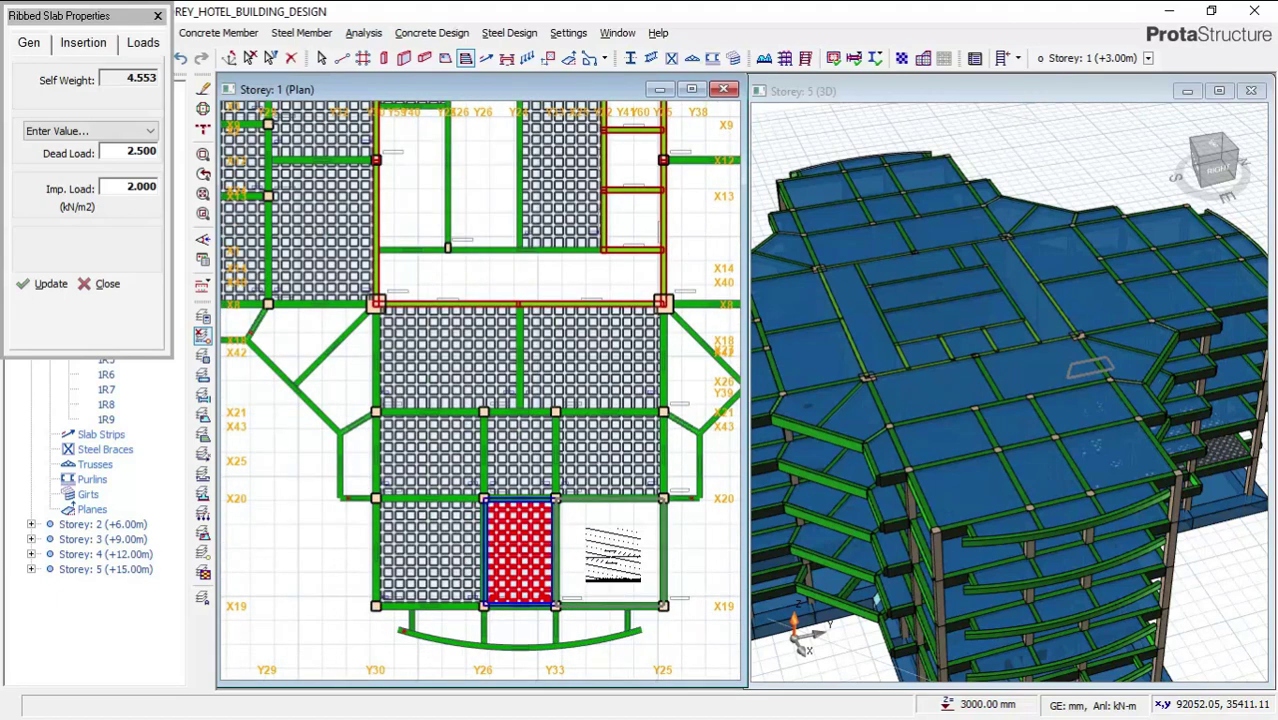
click(612, 555)
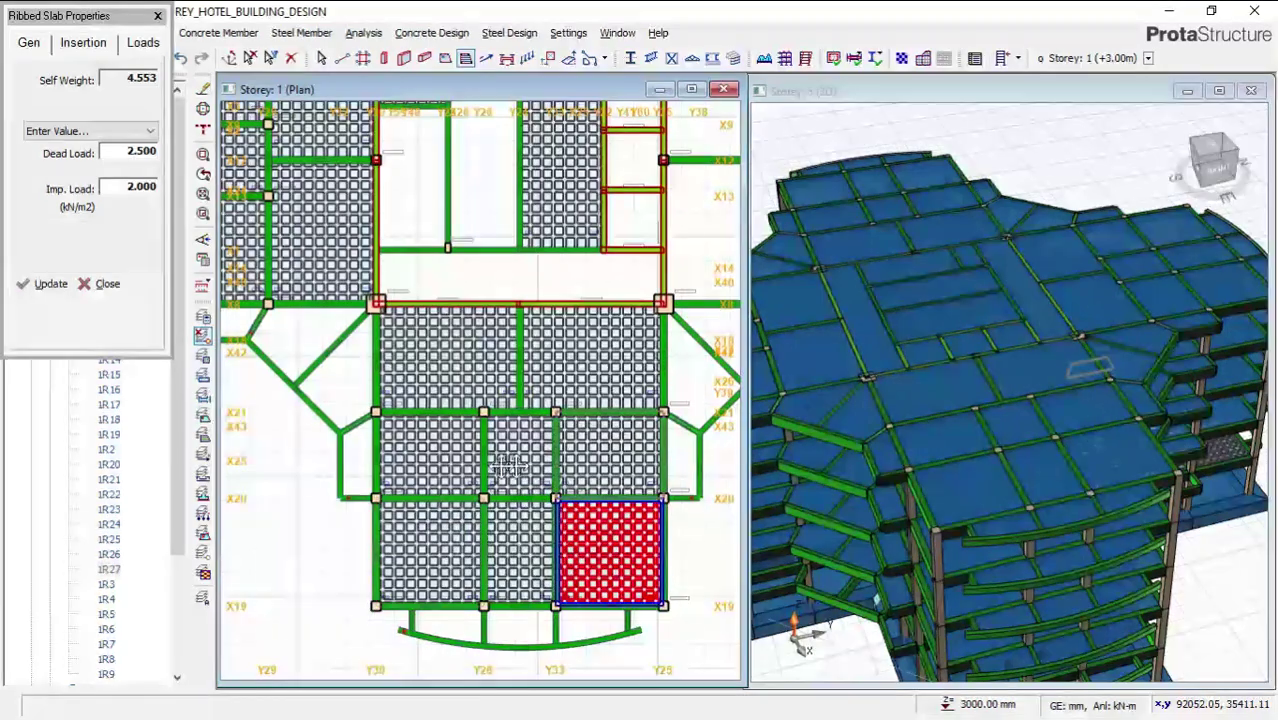
Insert ribbed slabs between X5 and X8 in the three bays from Y36 to Y35 and the two bays from Y25 to Y36
middle_drag(439, 468, 503, 447)
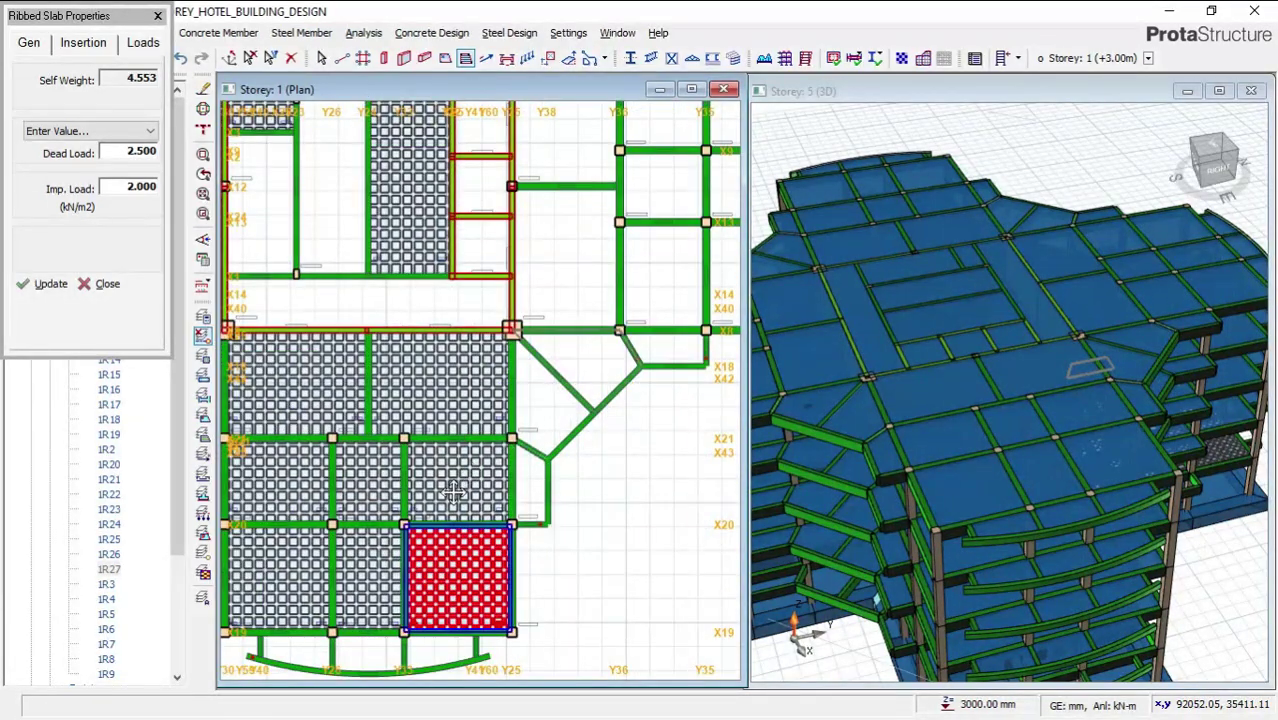
middle_drag(452, 490, 310, 610)
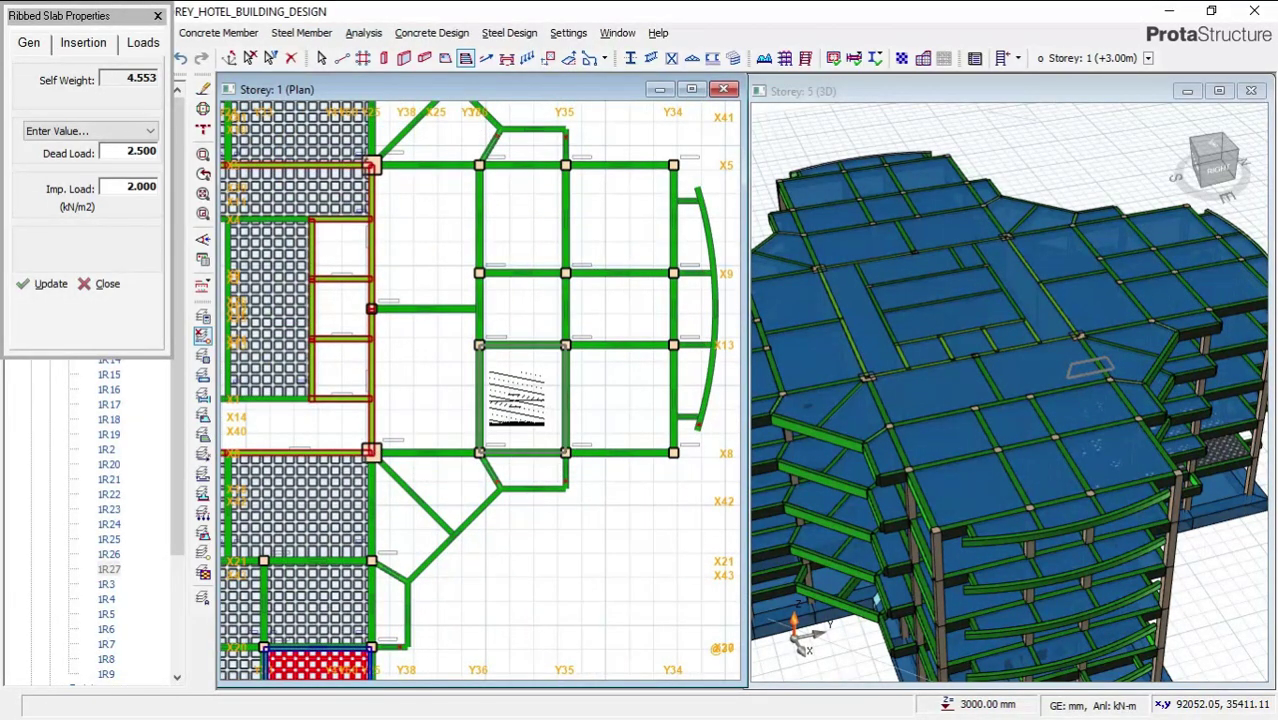
click(524, 372)
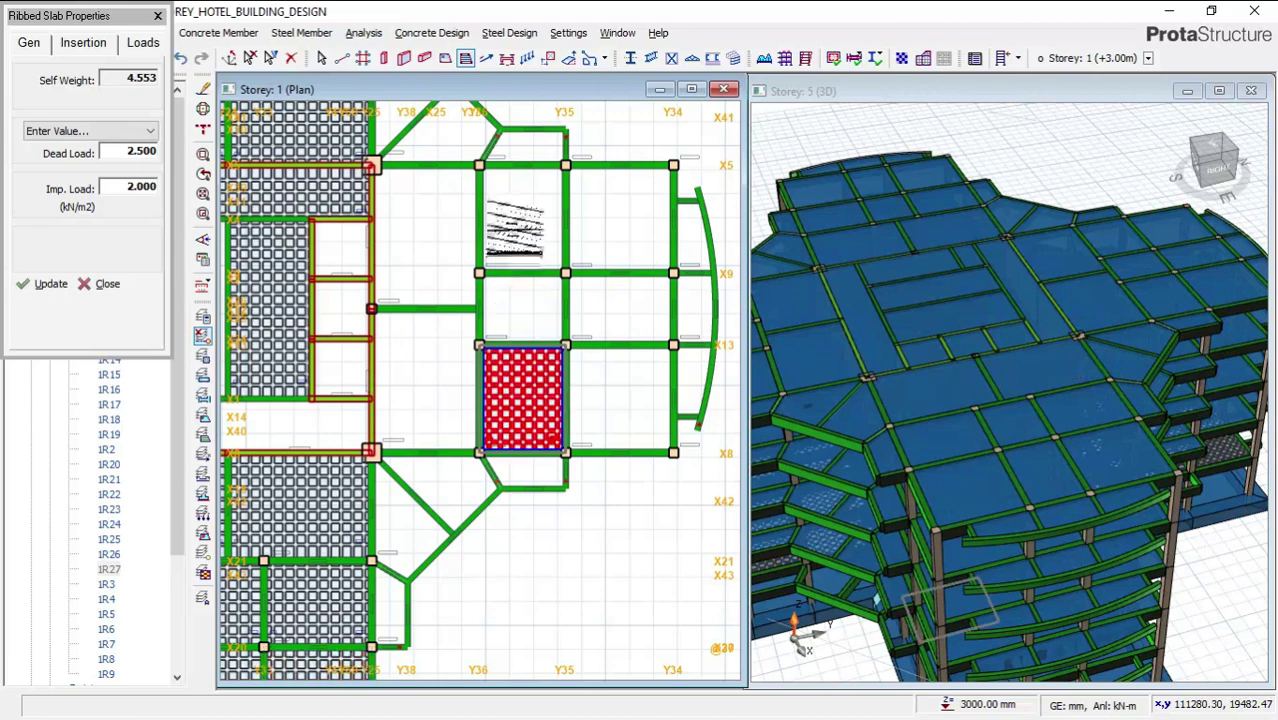
click(518, 326)
click(438, 240)
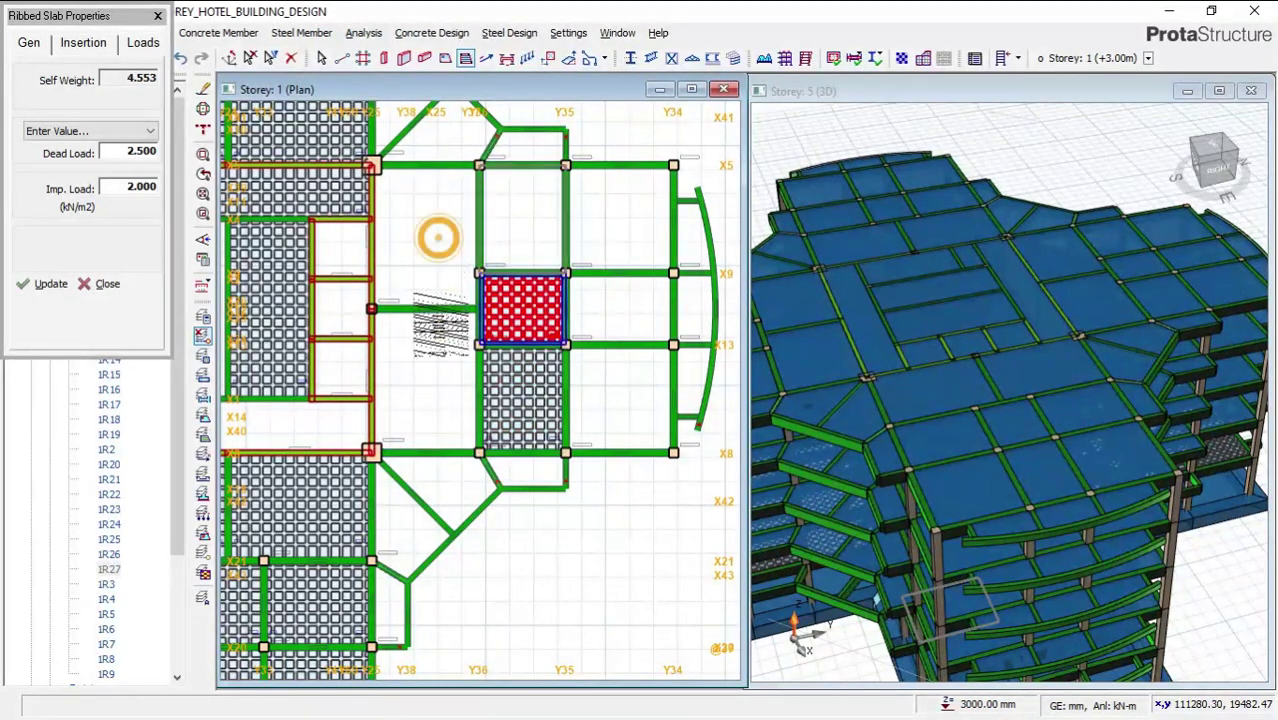
click(437, 360)
click(582, 218)
click(597, 294)
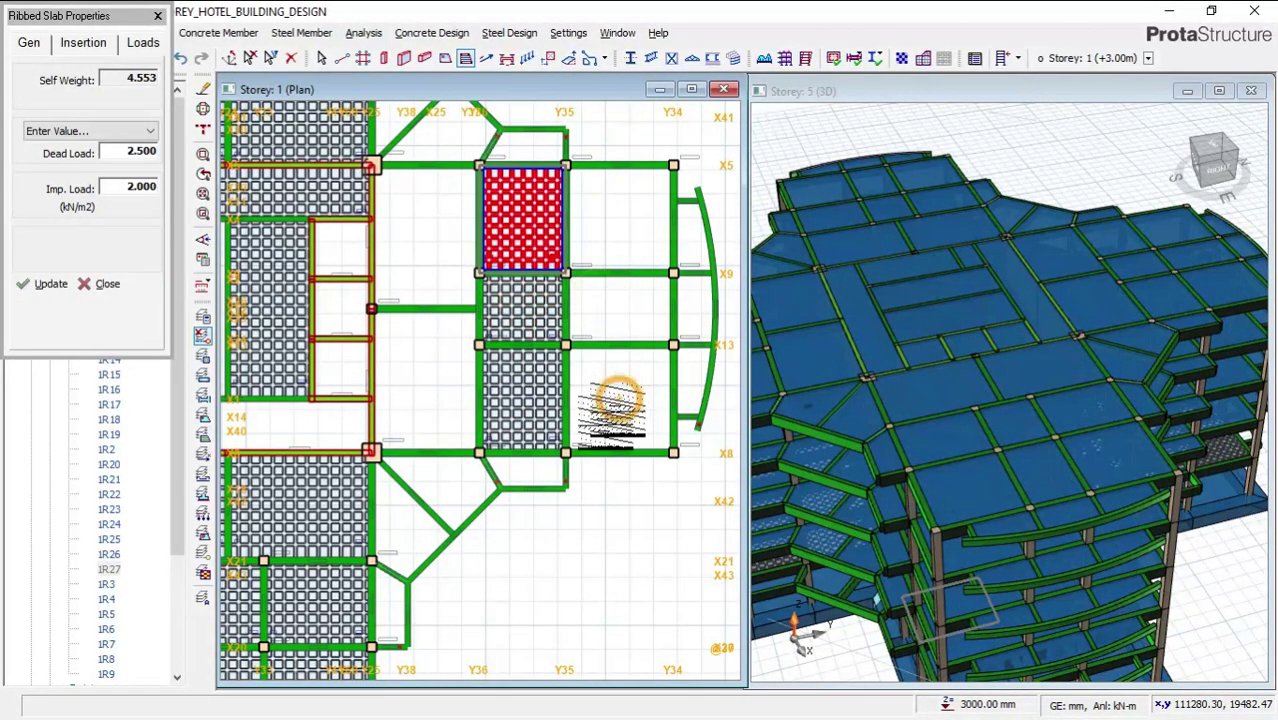
click(500, 280)
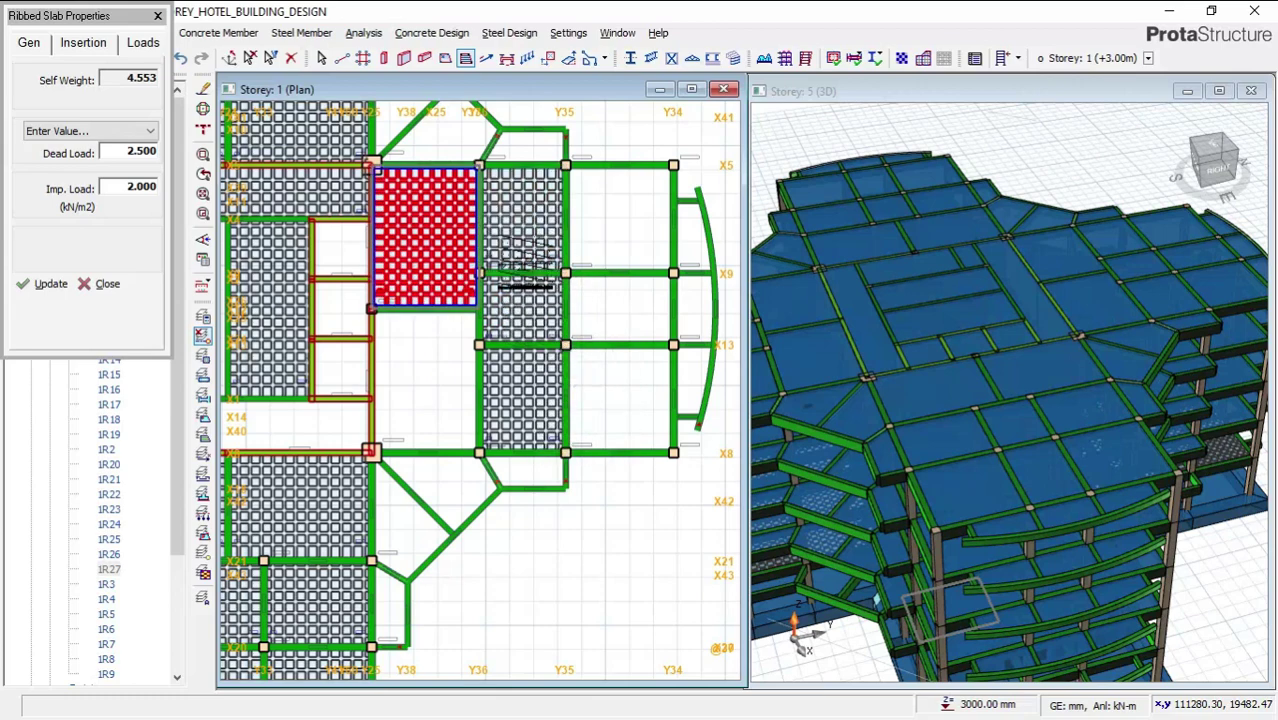
click(432, 372)
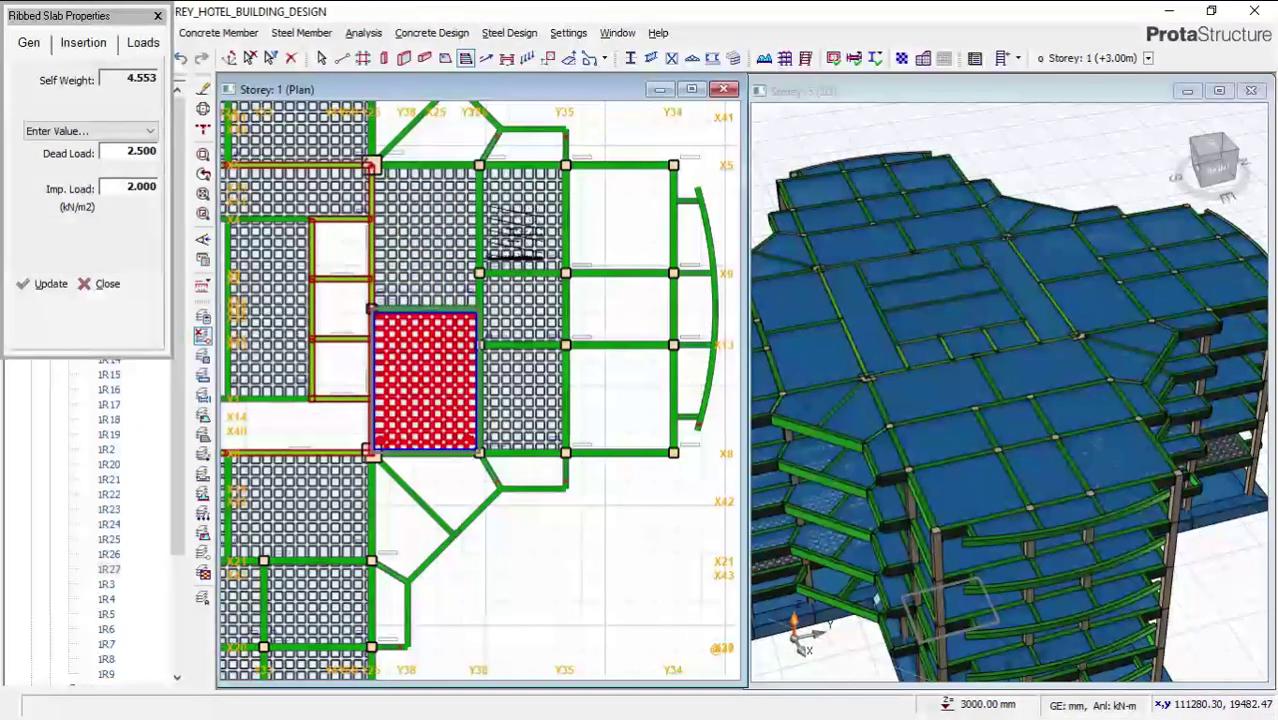
Insert ribbed slabs in the three outer side-wing bays between Y35 and Y34, from X5 to X8
click(598, 226)
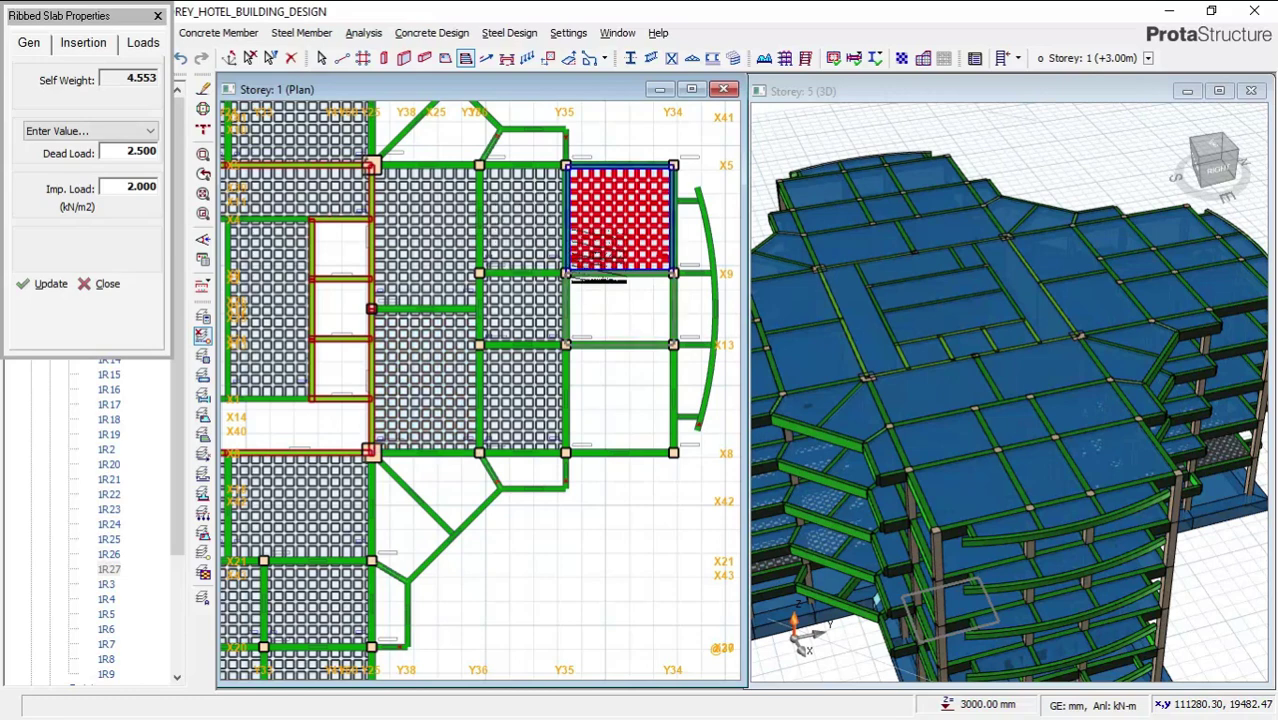
click(612, 330)
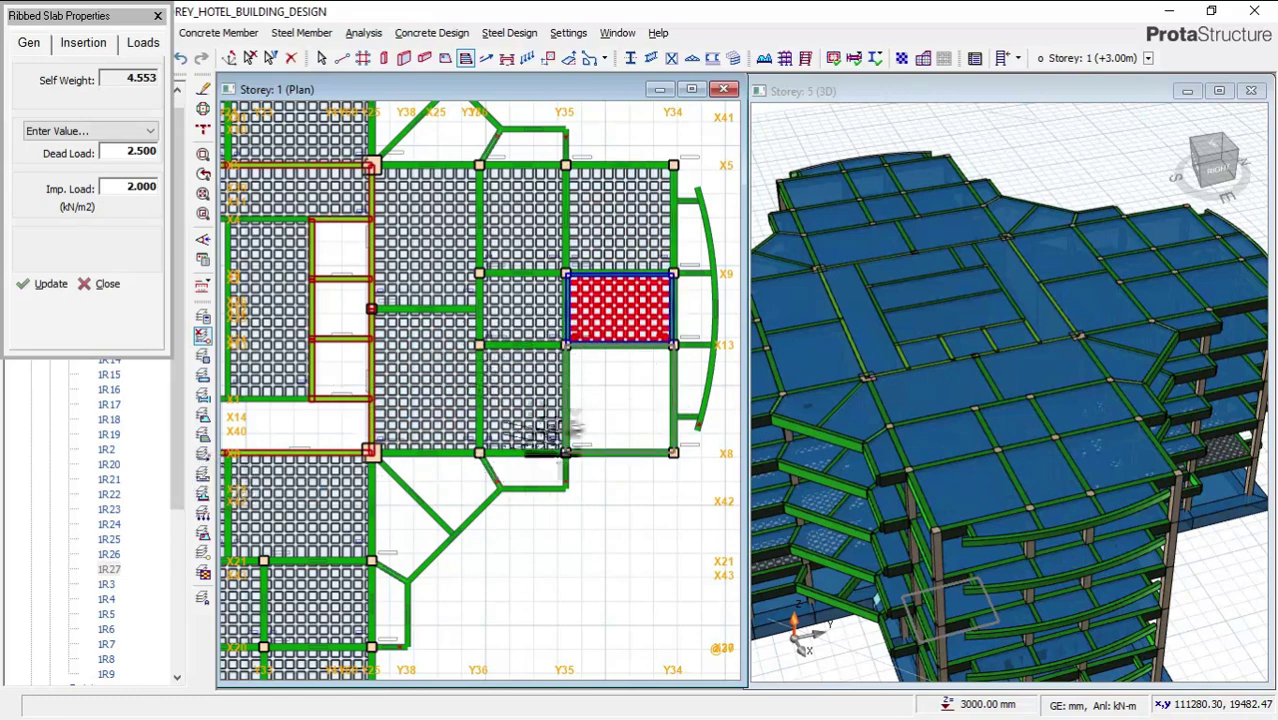
click(610, 410)
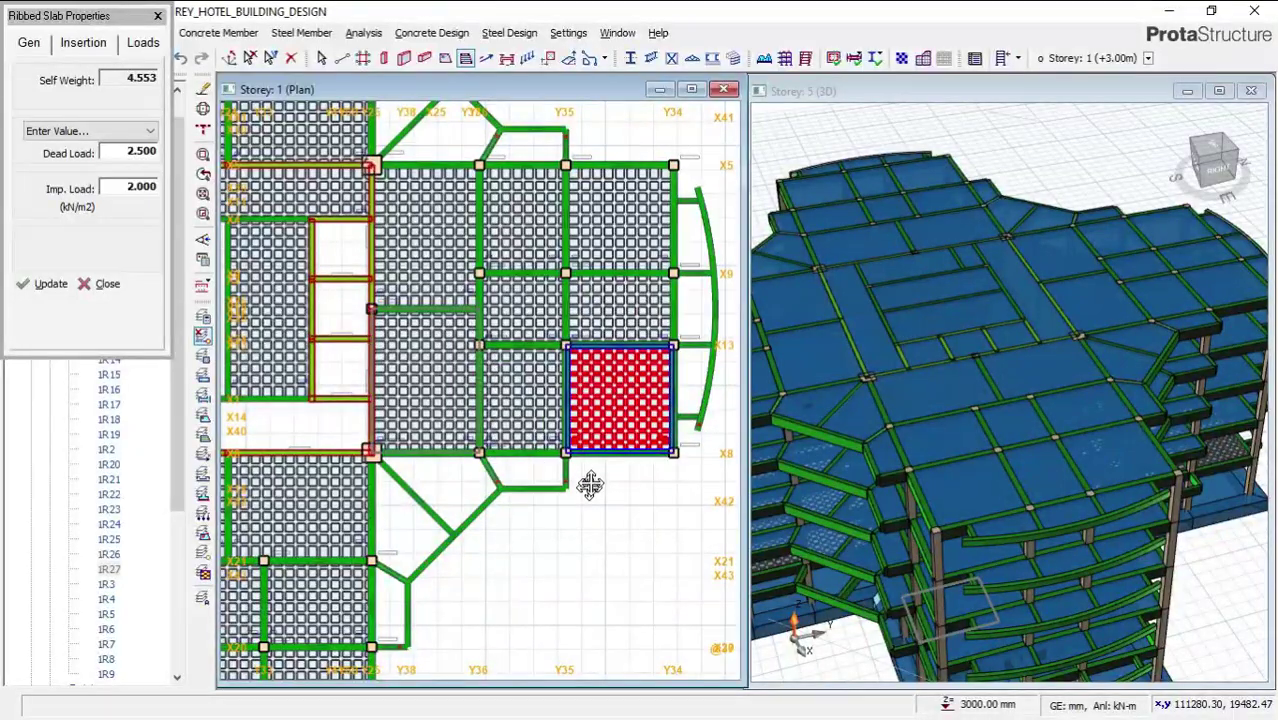
Insert ribbed slabs in the four corner bays between X16 and X5 outside Y25: two angled bays and the small bays at both ends
middle_drag(591, 486, 710, 624)
scroll(580, 537, down, 3)
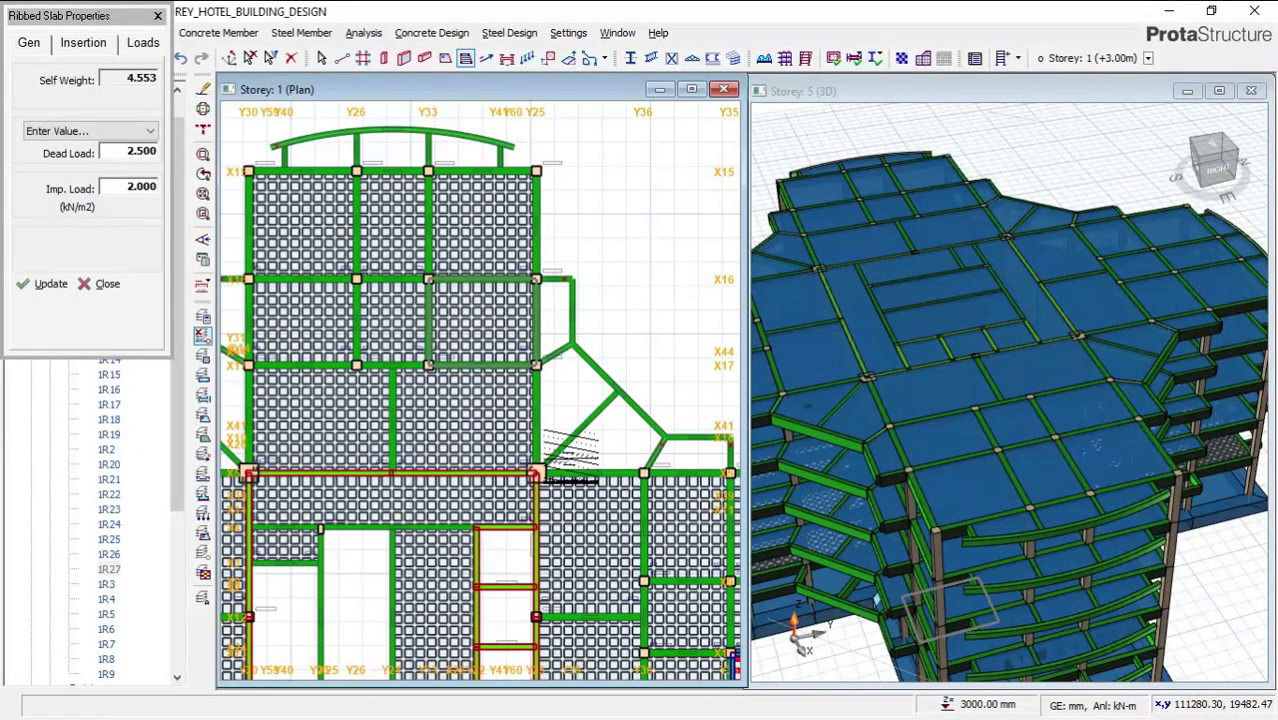
scroll(626, 415, up, 4)
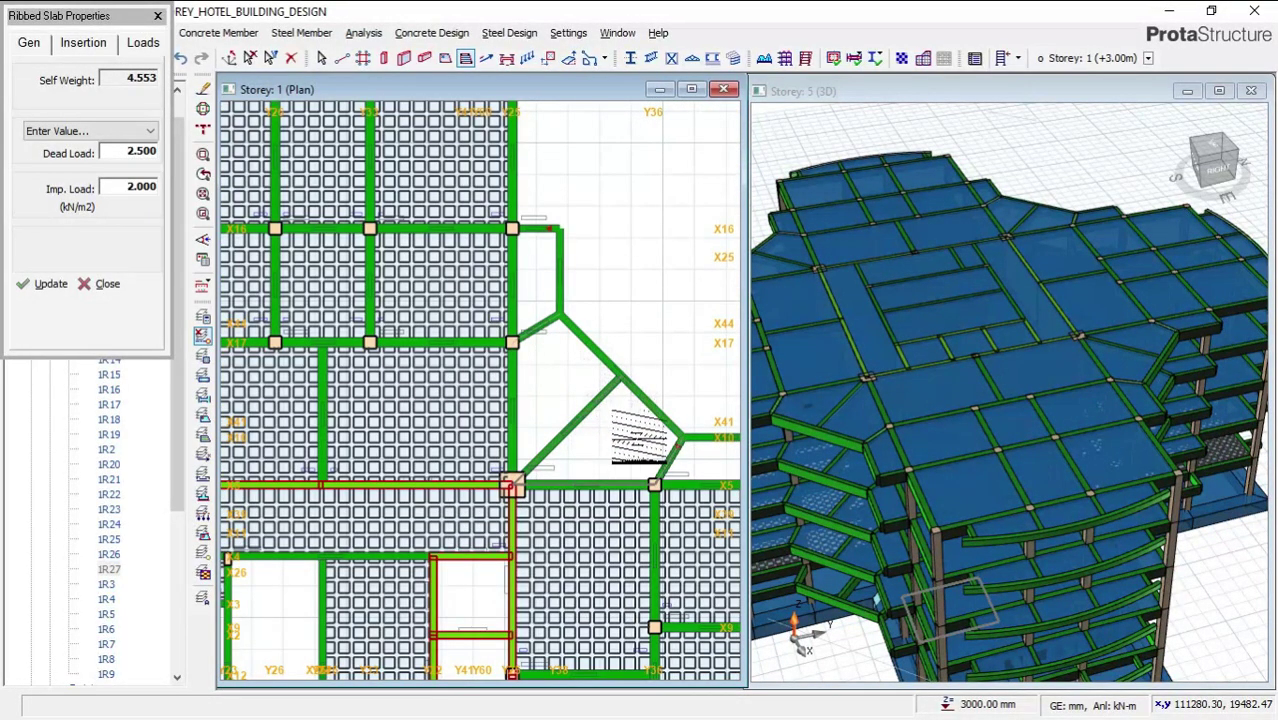
scroll(490, 413, up, 3)
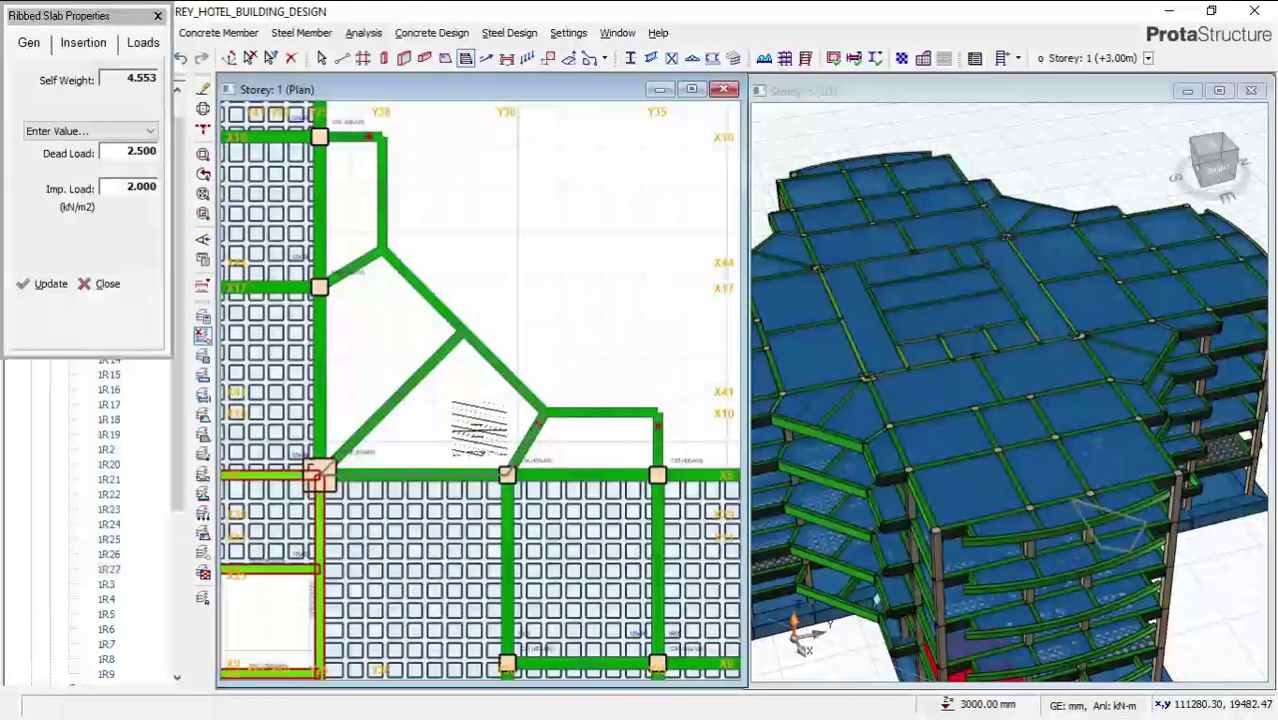
click(437, 405)
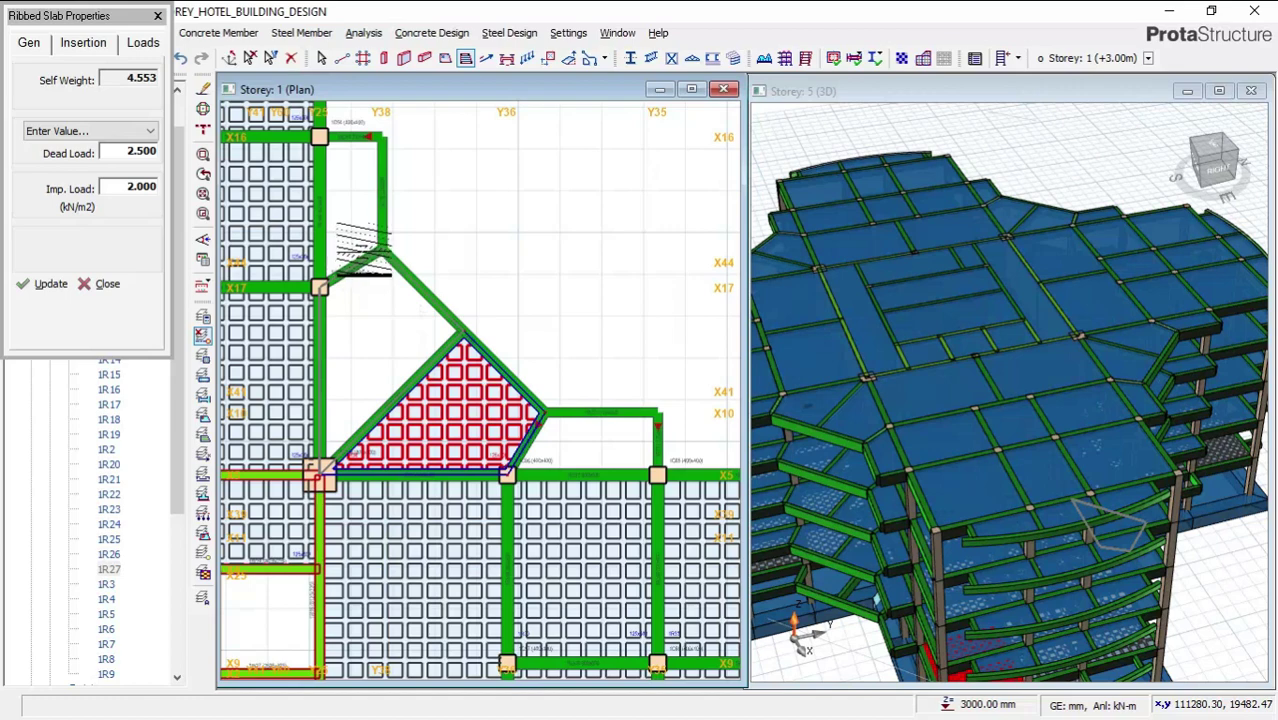
click(355, 238)
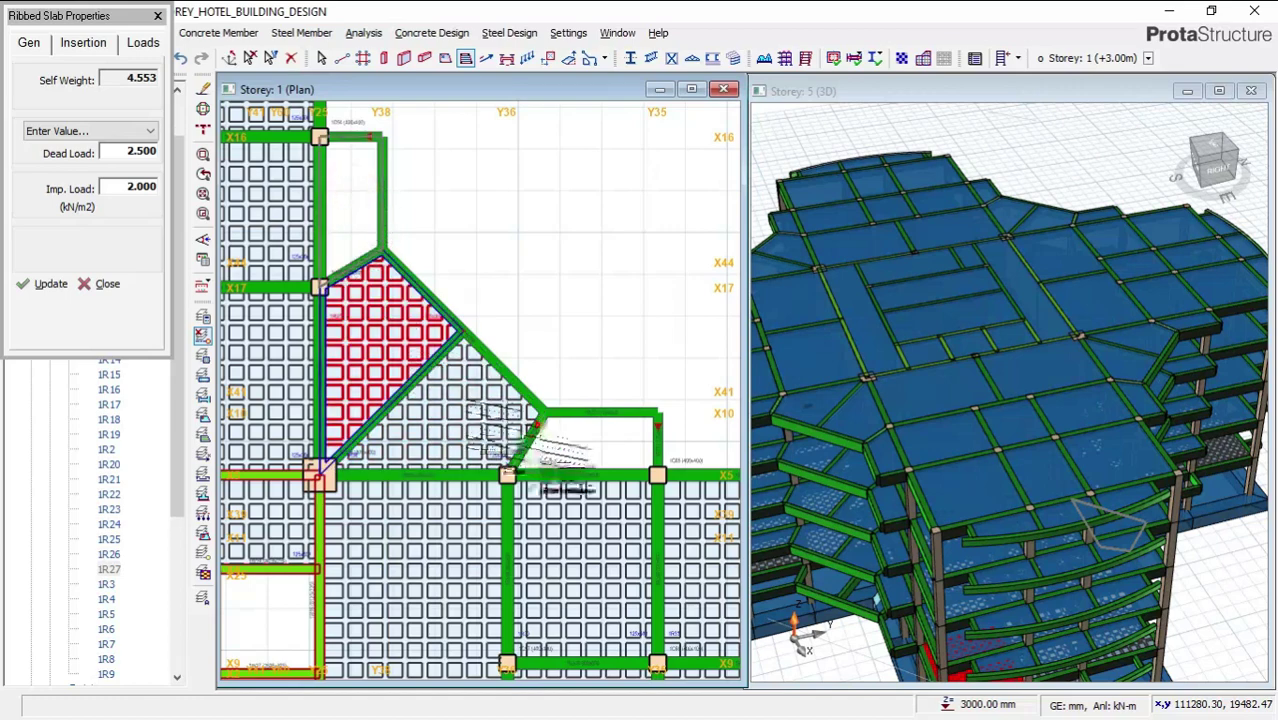
click(350, 240)
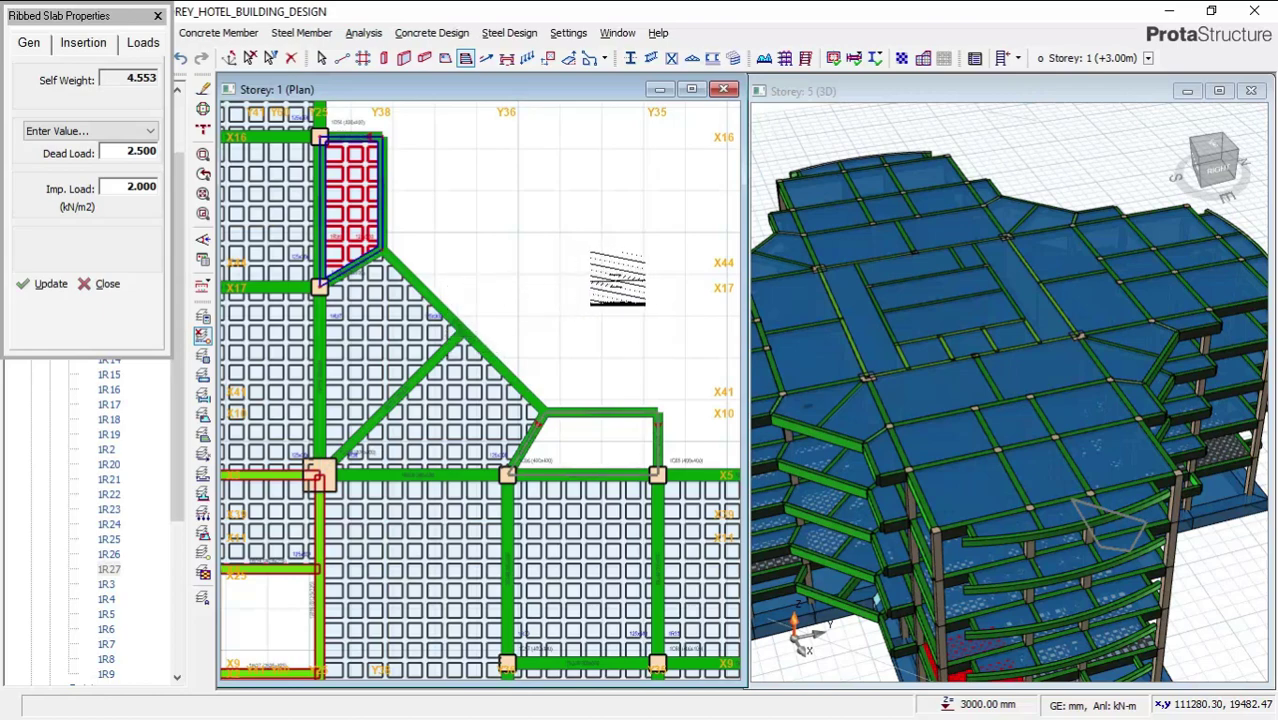
scroll(618, 280, down, 2)
scroll(566, 222, down, 2)
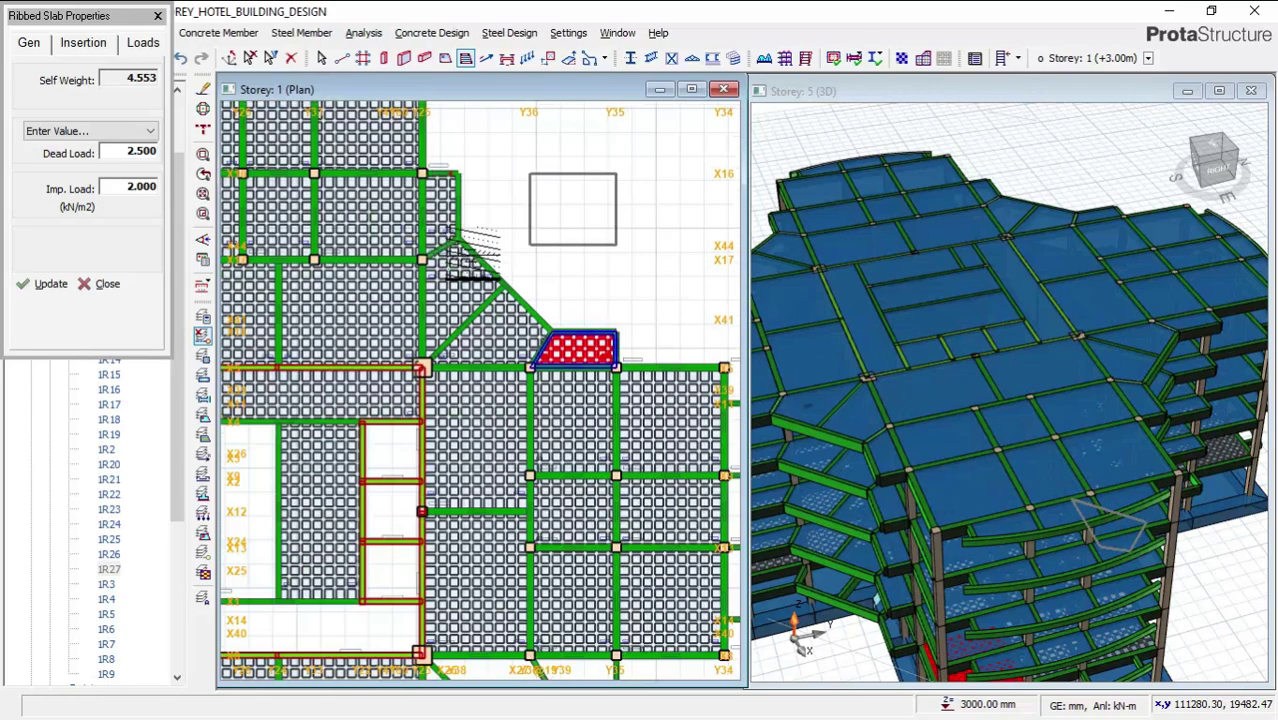
Insert ribbed slabs in the three curved-edge balcony bays outside Y34
scroll(730, 515, up, 2)
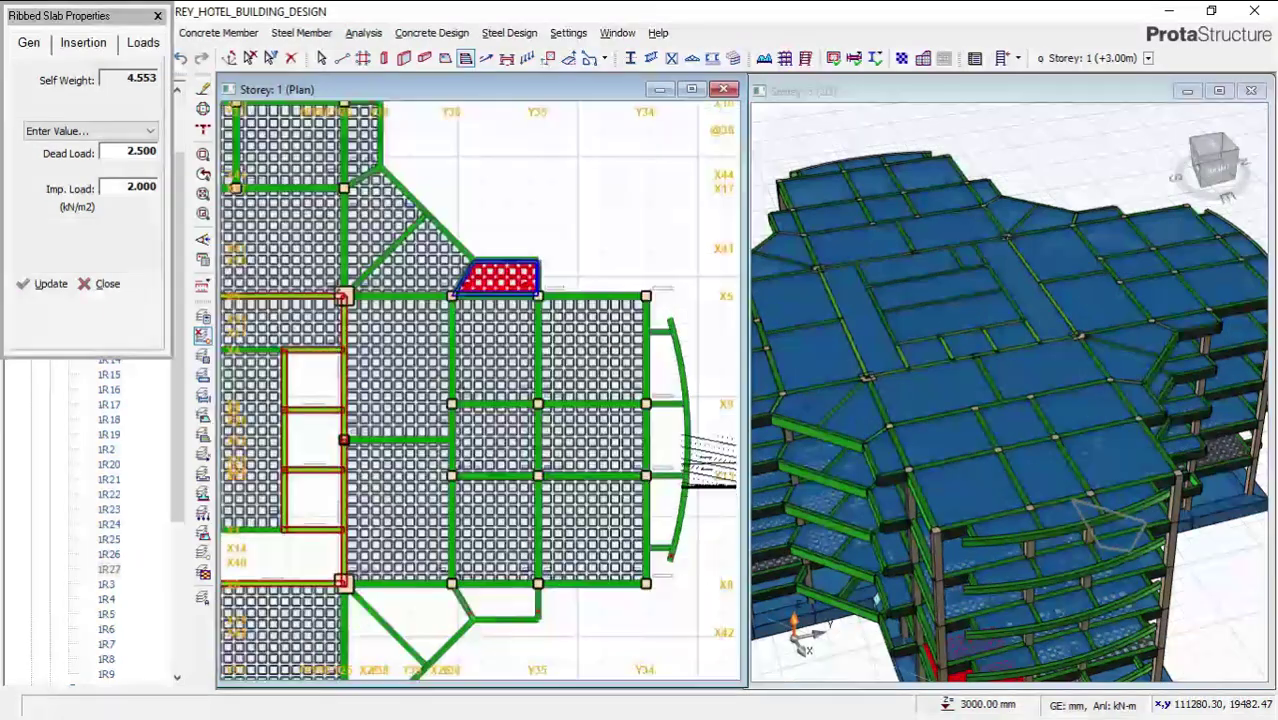
click(650, 331)
click(661, 418)
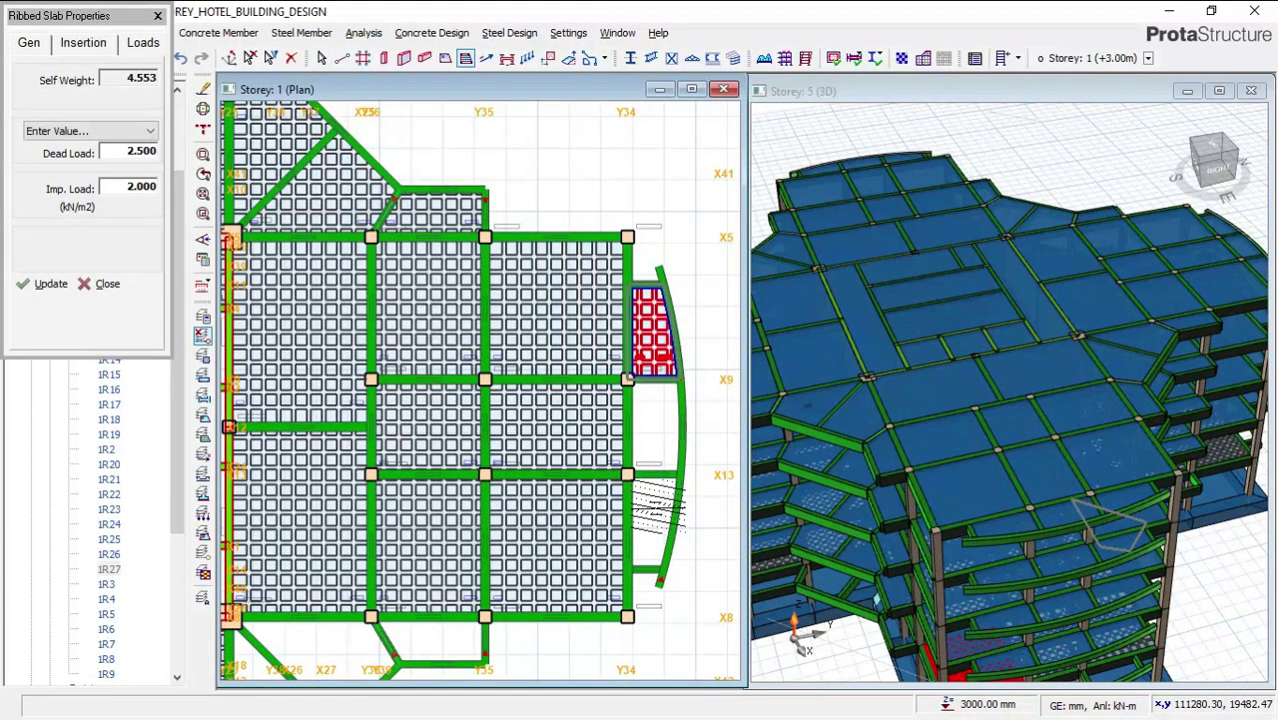
click(655, 425)
click(652, 505)
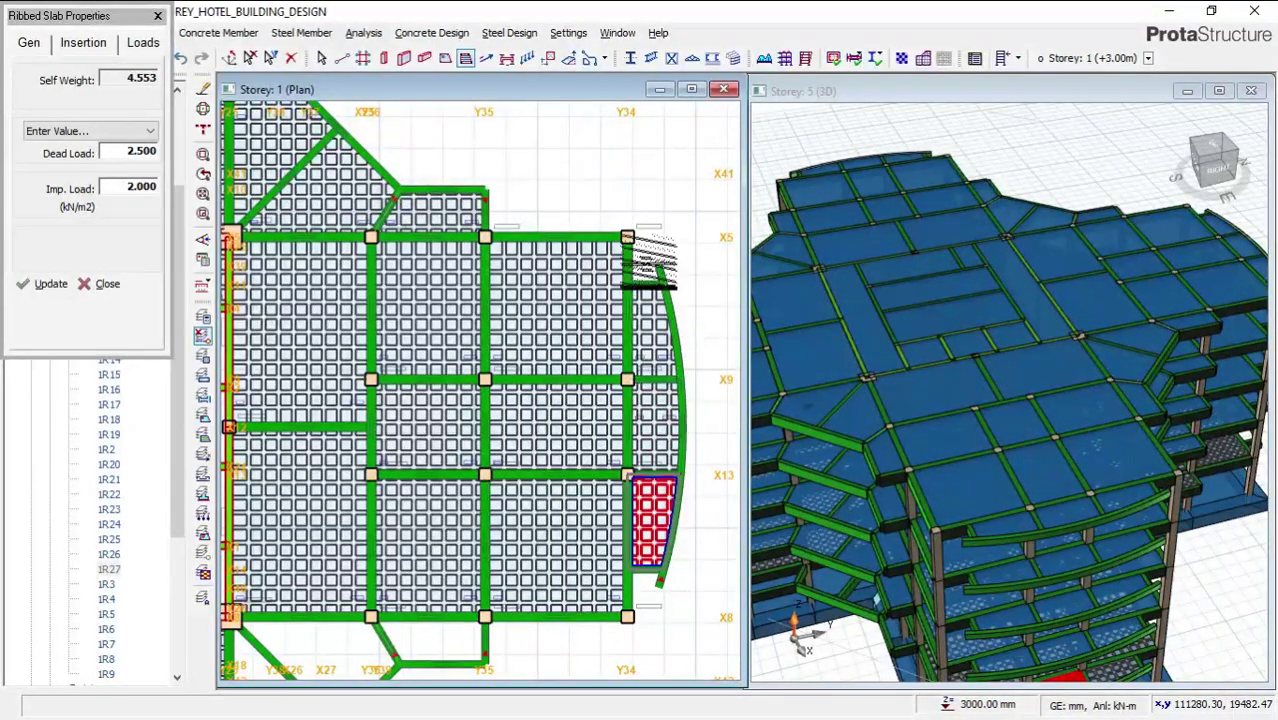
Insert ribbed slabs in the four corner bays between X8 and X20 outside Y25, covering the two angled bays and the small end bays
scroll(660, 246, down, 2)
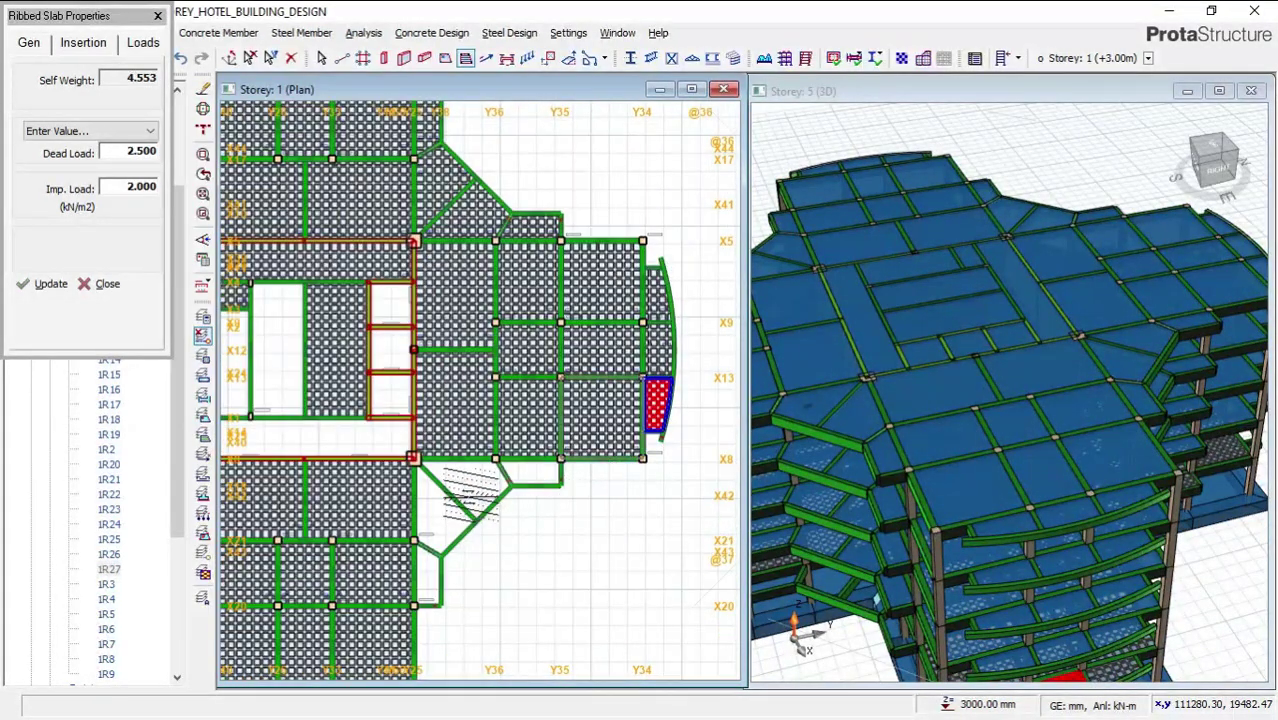
scroll(530, 500, up, 2)
click(566, 458)
click(477, 477)
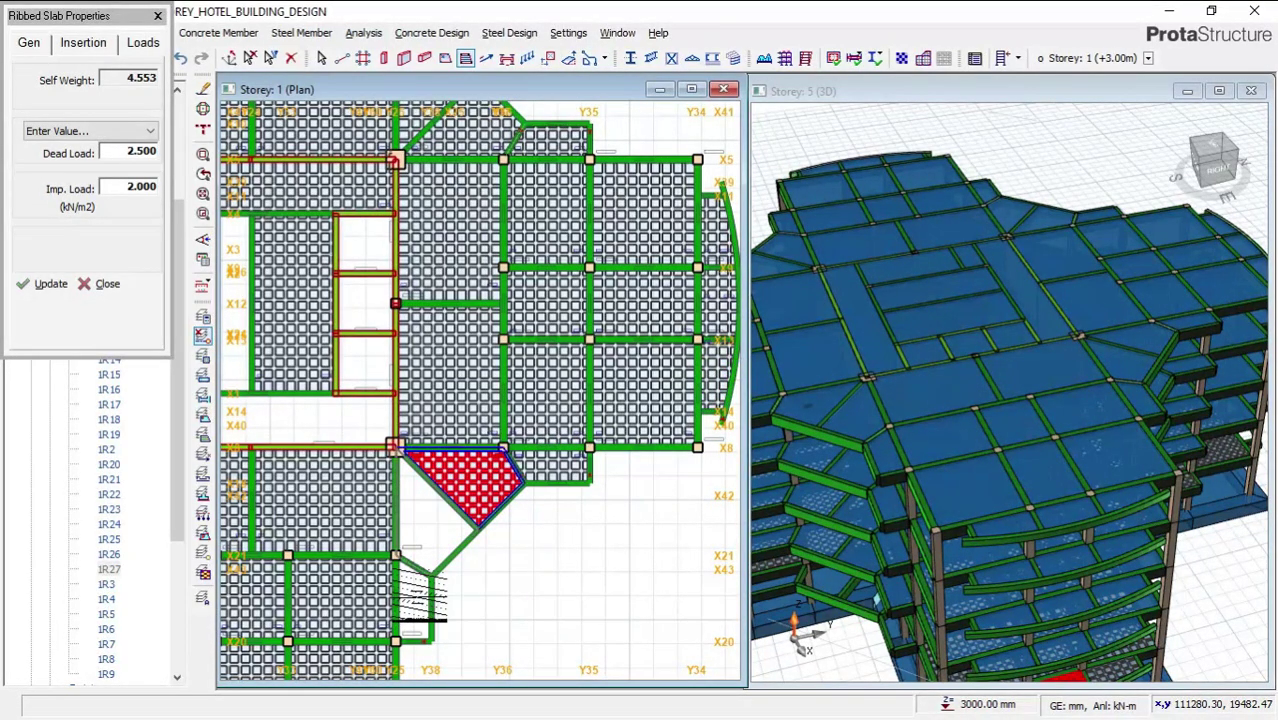
click(419, 590)
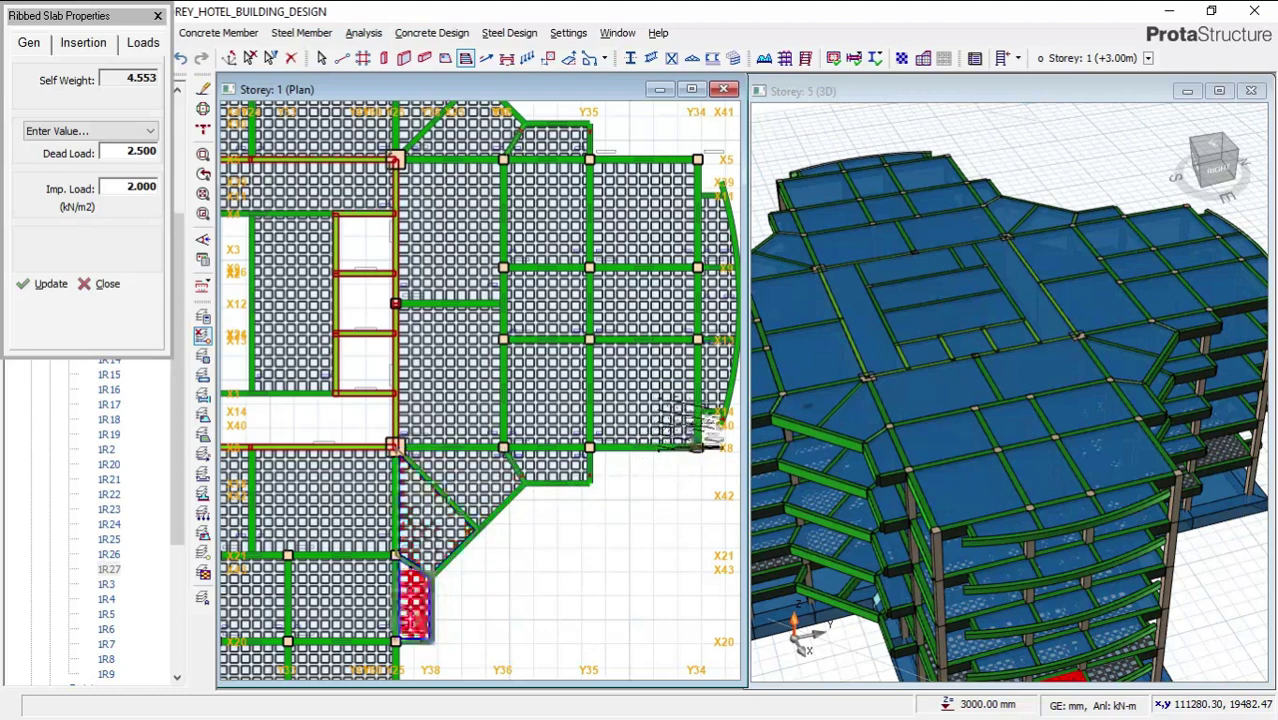
Insert ribbed slabs in the four corner bays between X8 and X20 outside Y30, covering the two angled bays and the small end bays
scroll(690, 435, down, 2)
scroll(435, 480, down, 1)
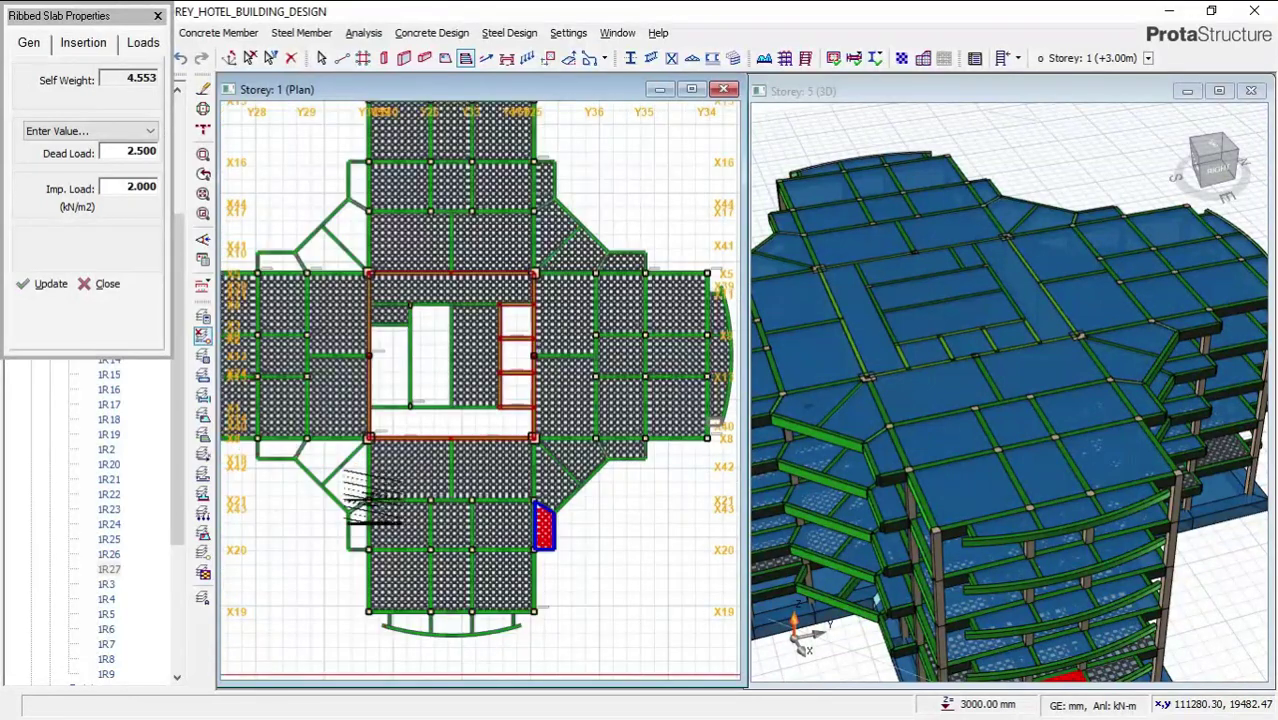
scroll(268, 452, up, 1)
scroll(268, 452, up, 2)
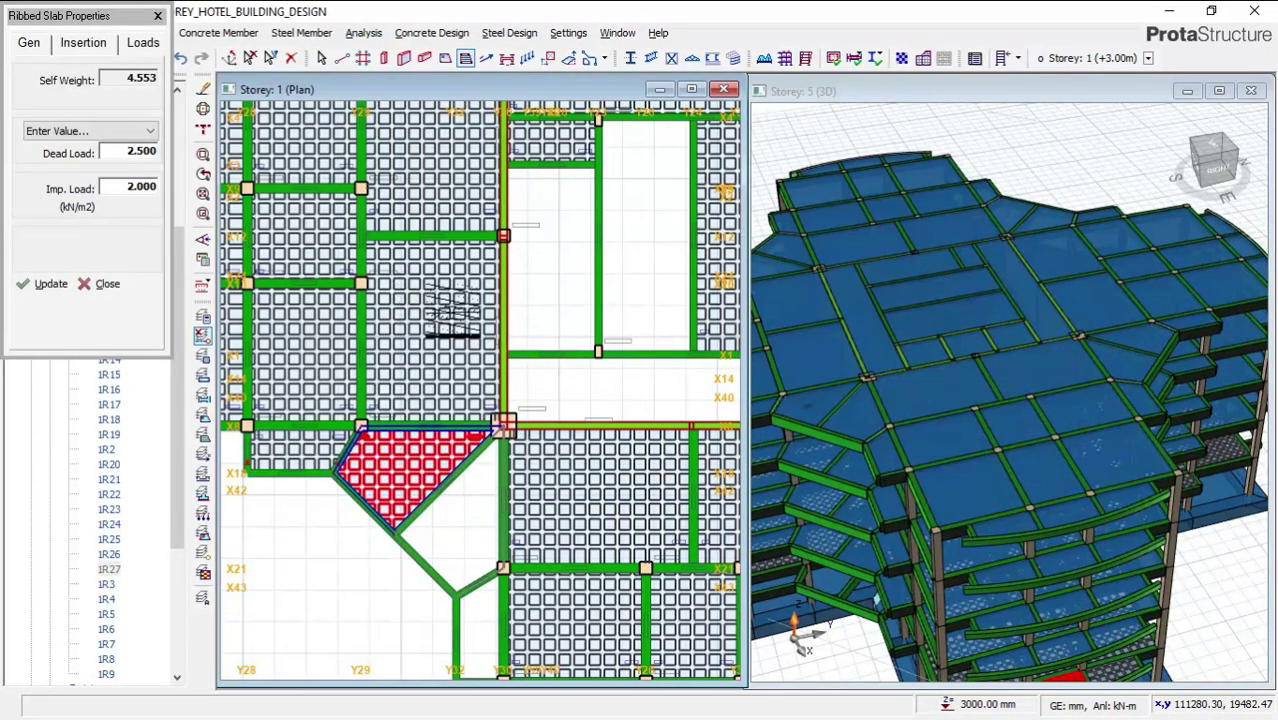
scroll(482, 583, down, 1)
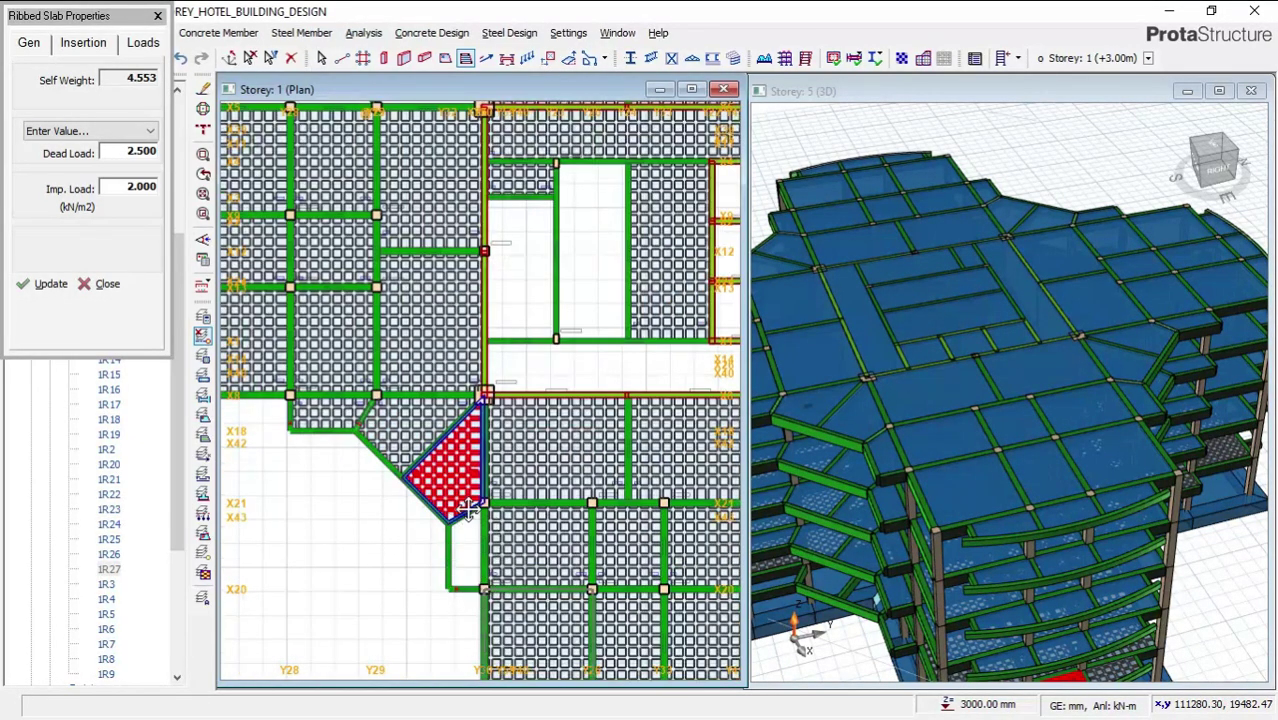
scroll(460, 500, up, 1)
scroll(442, 437, up, 1)
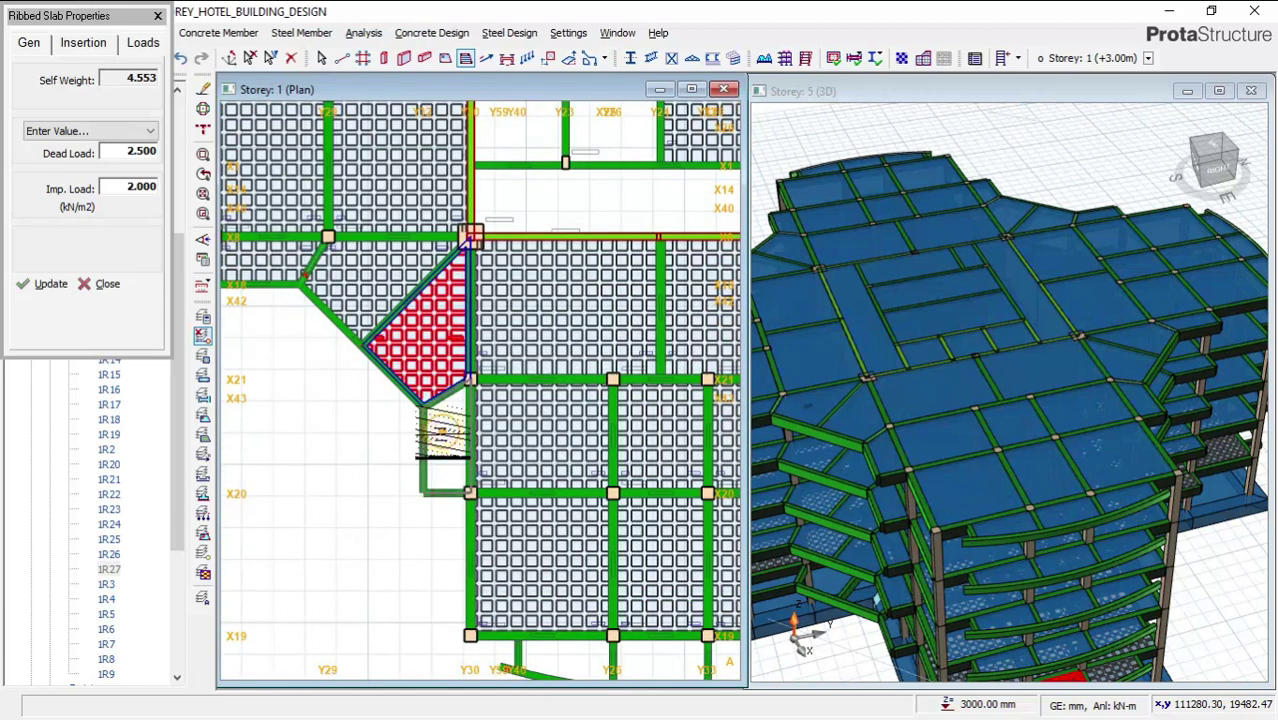
click(446, 414)
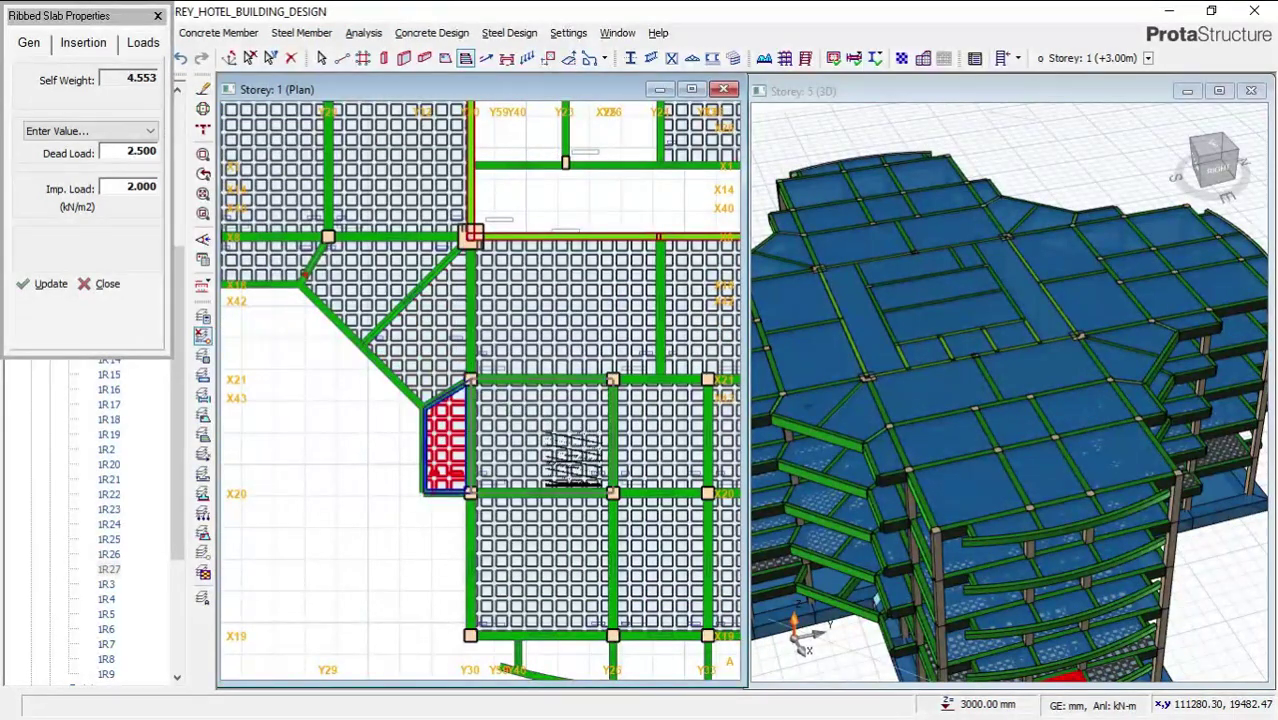
Insert ribbed slabs in the three curved-edge balcony bays outside X19
middle_drag(435, 357, 400, 329)
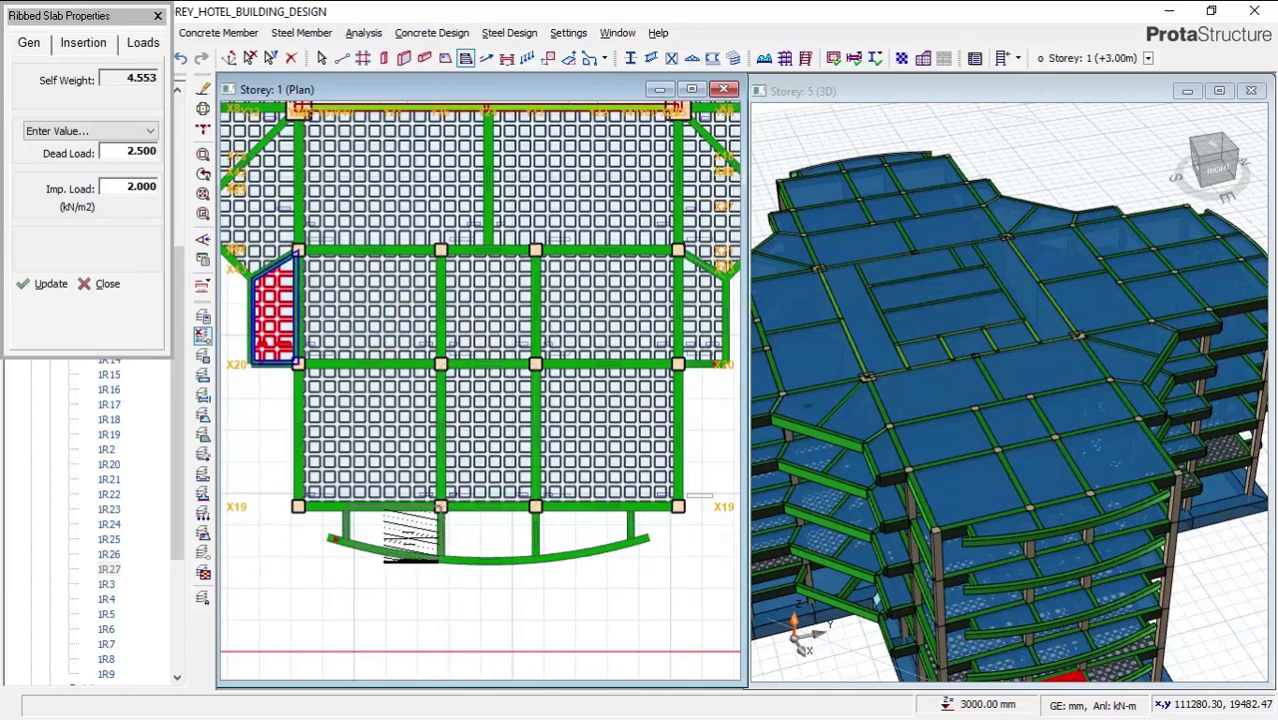
scroll(412, 531, up, 1)
click(410, 532)
click(532, 529)
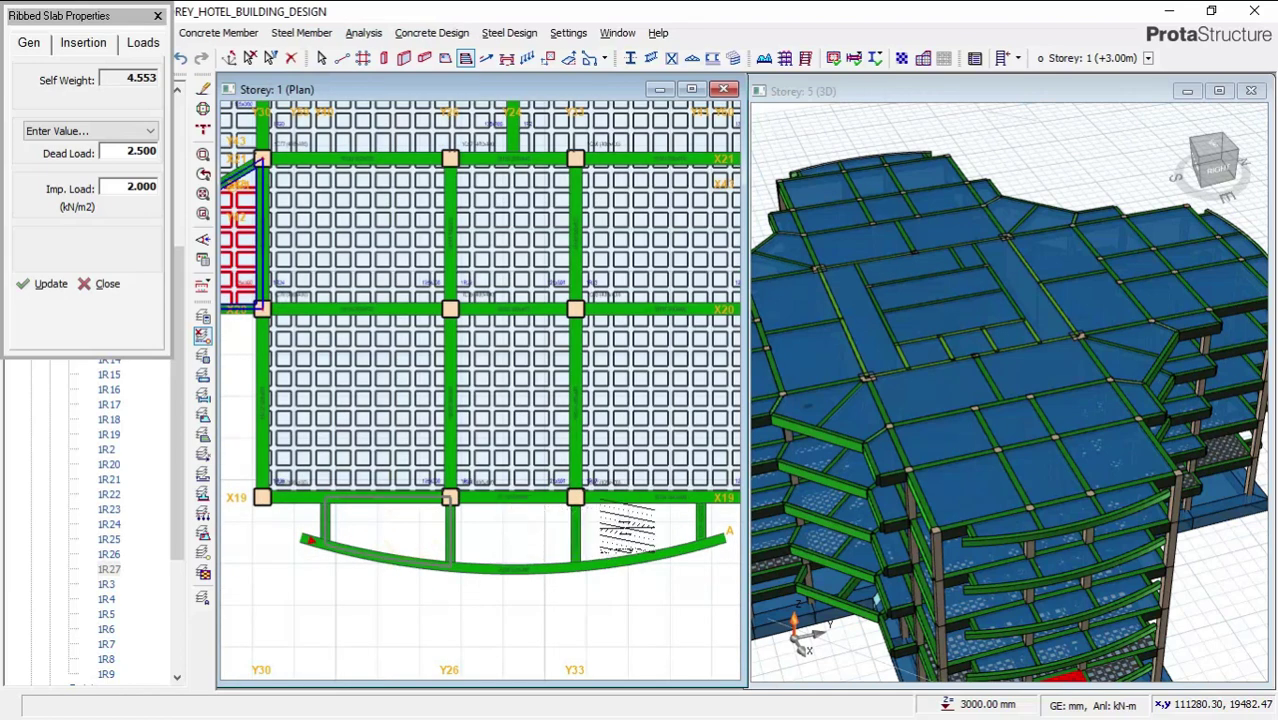
click(627, 525)
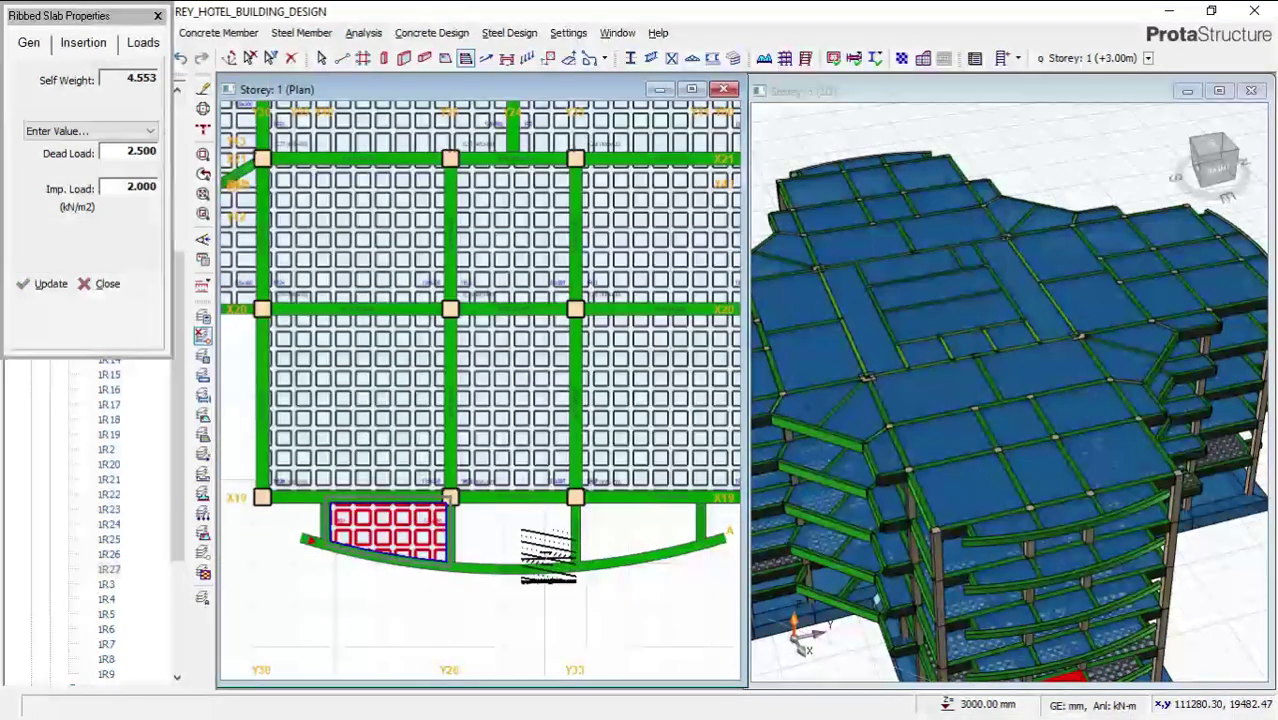
click(598, 530)
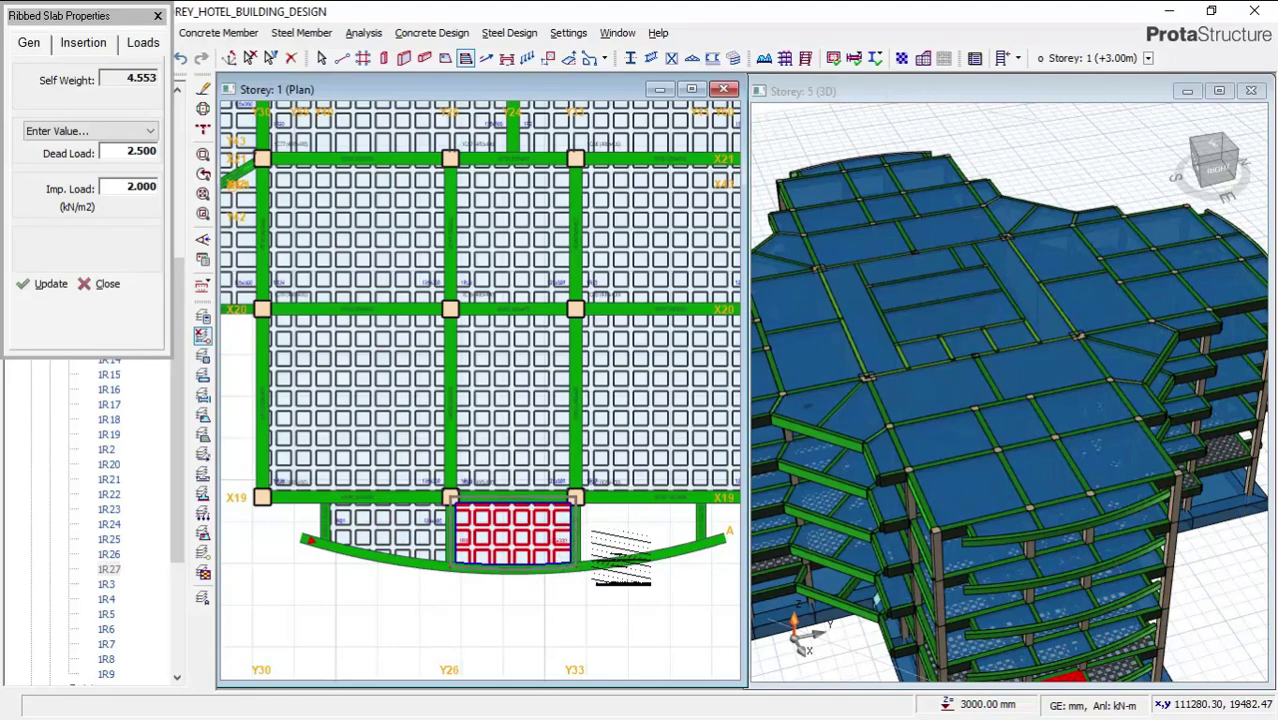
Insert a ribbed slab in the long core bay between X1 and X8, spanning from Y30 to Y25
scroll(516, 366, down, 2)
middle_drag(516, 369, 555, 612)
middle_drag(530, 401, 515, 590)
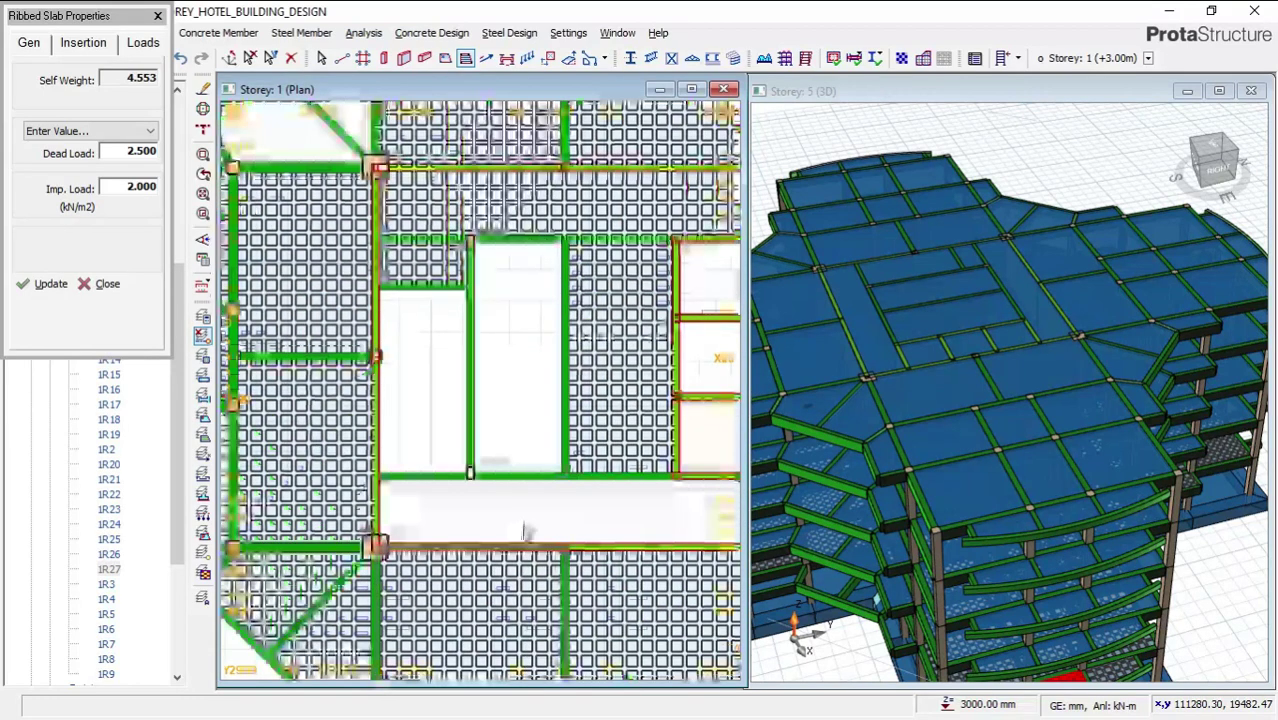
middle_drag(625, 530, 505, 499)
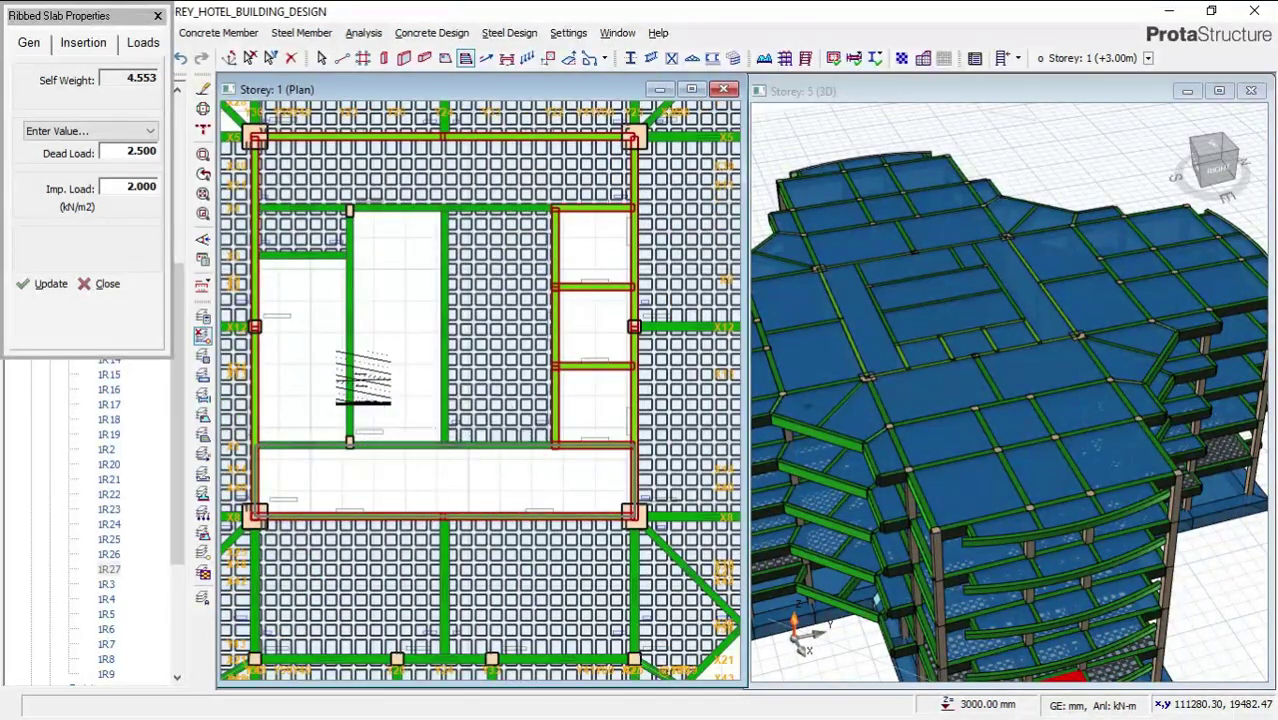
click(443, 480)
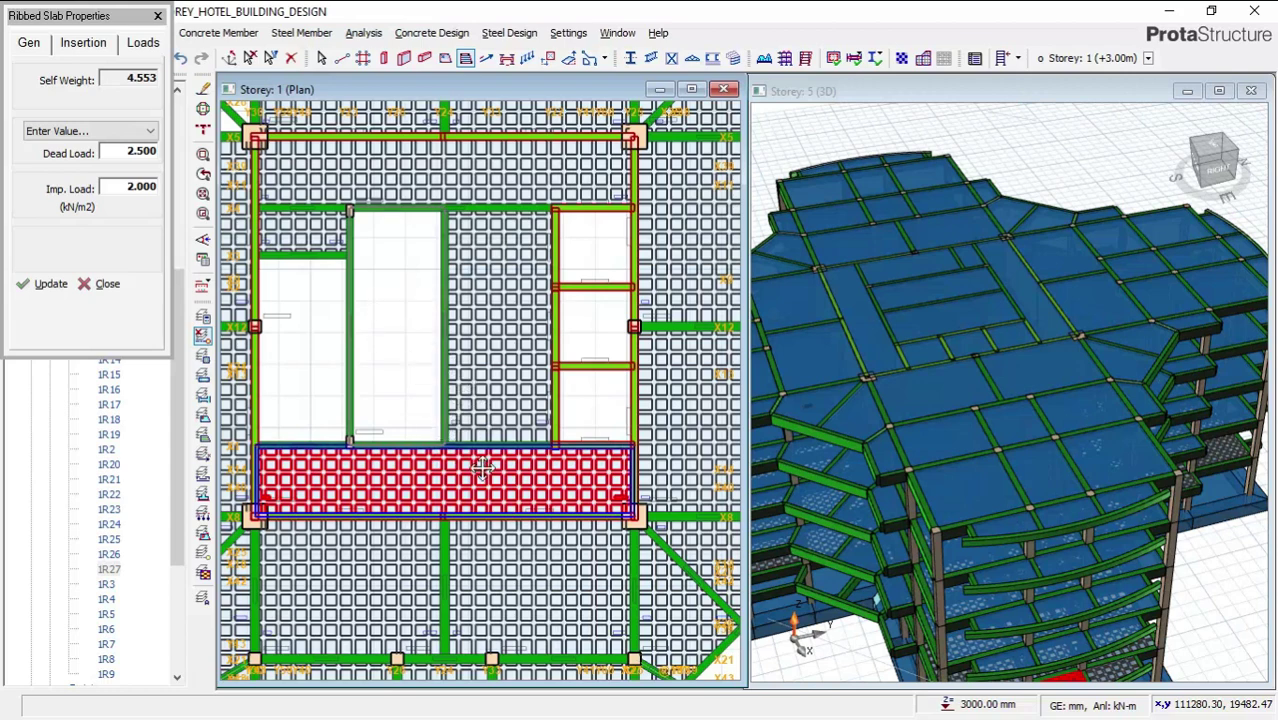
Insert ribbed slabs in the four corner bays between X16 and X5 outside Y30, covering the two angled bays and the small end bays
middle_drag(418, 341, 619, 642)
middle_drag(383, 396, 563, 410)
scroll(440, 432, up, 1)
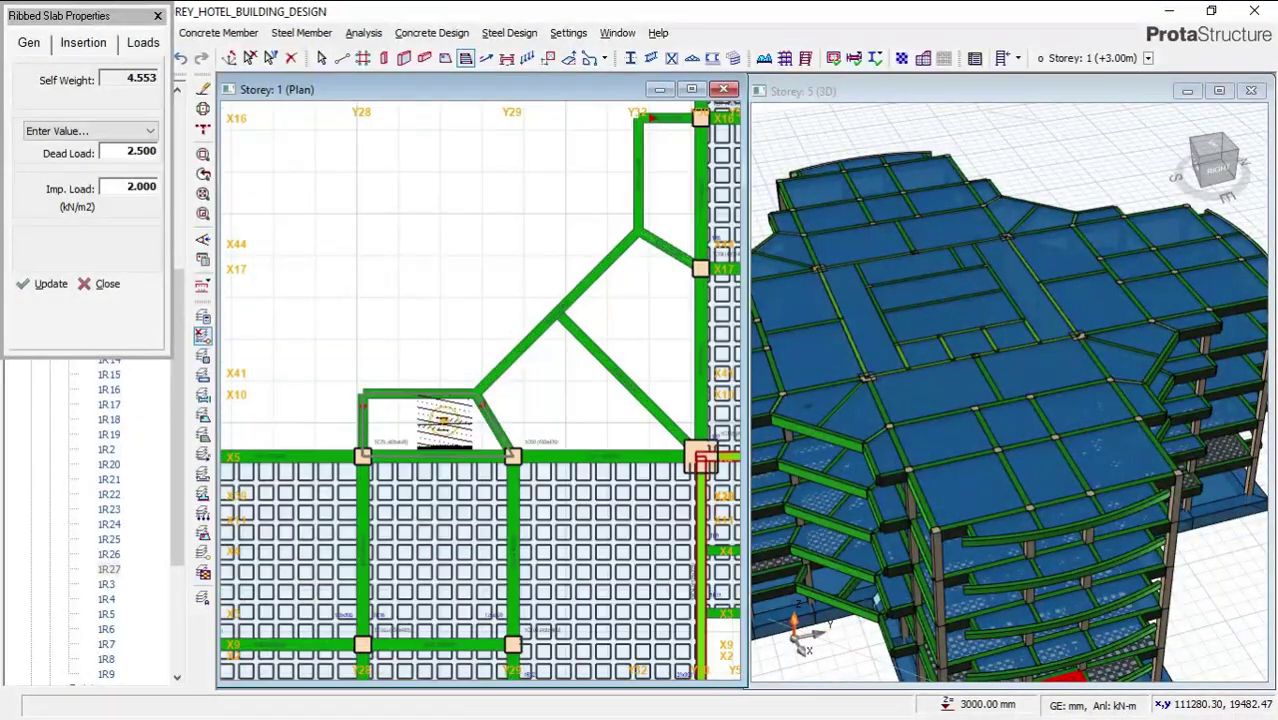
click(444, 421)
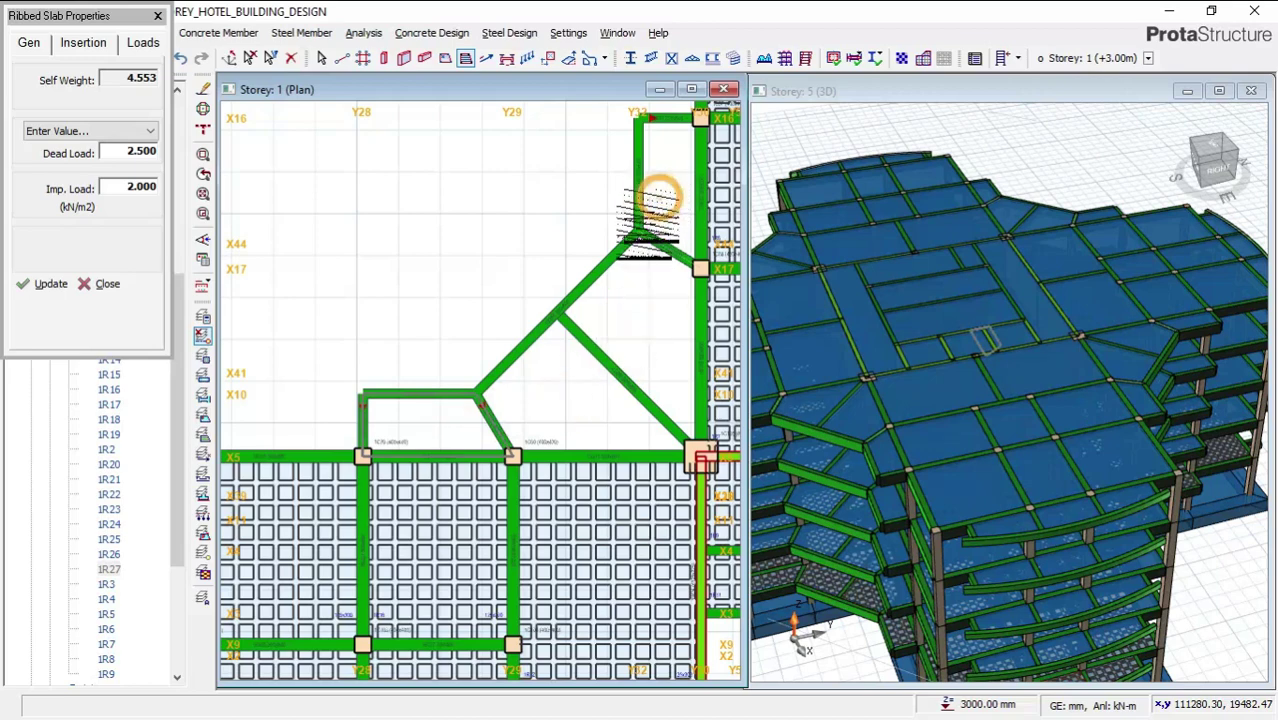
click(430, 425)
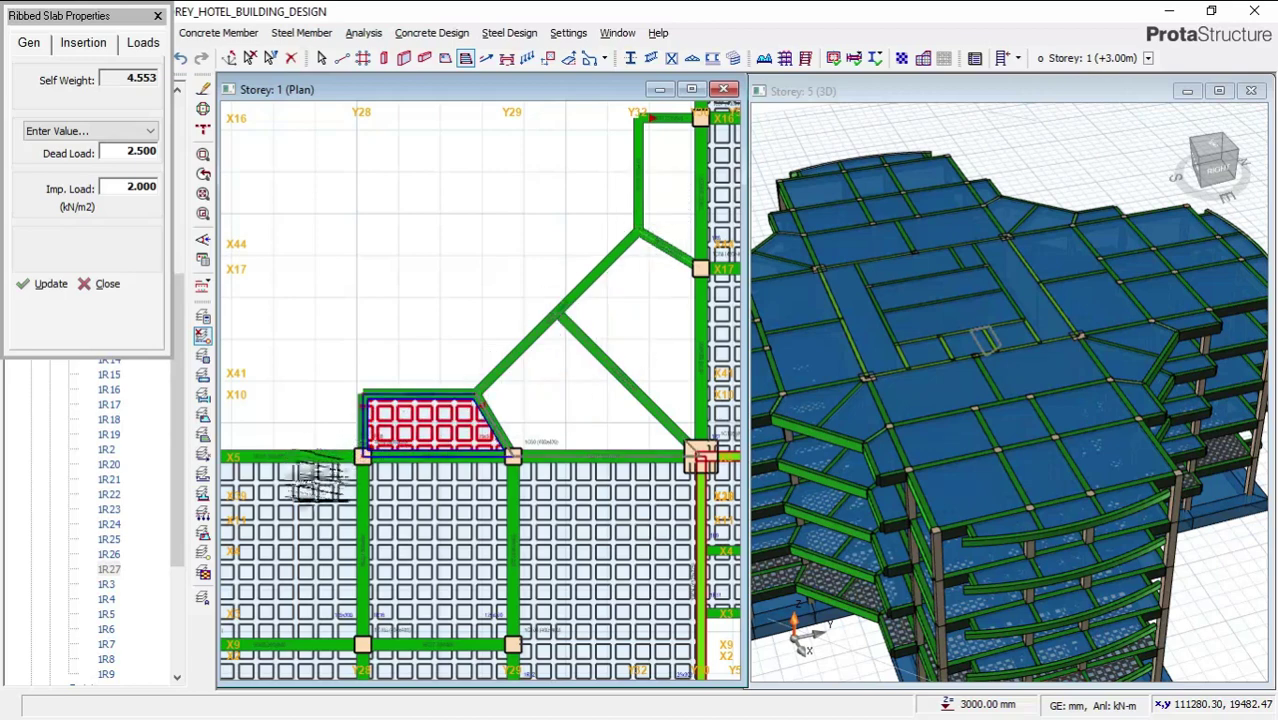
click(556, 400)
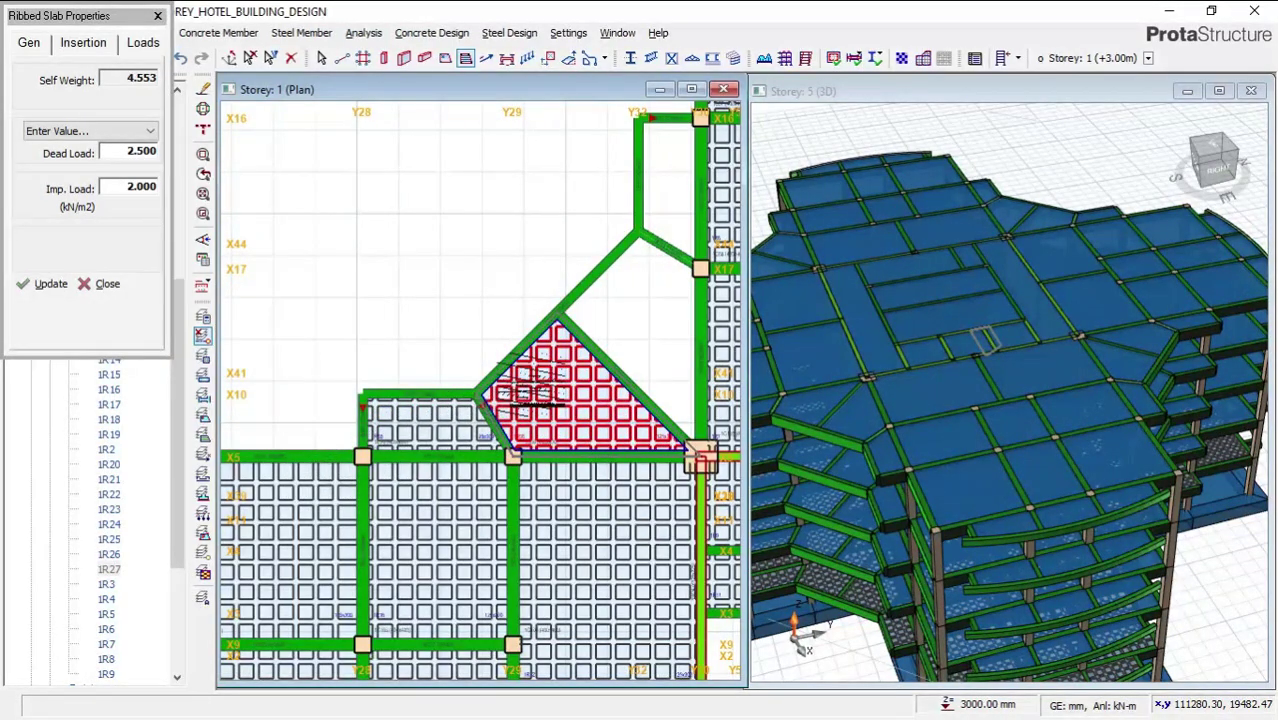
click(626, 332)
click(629, 313)
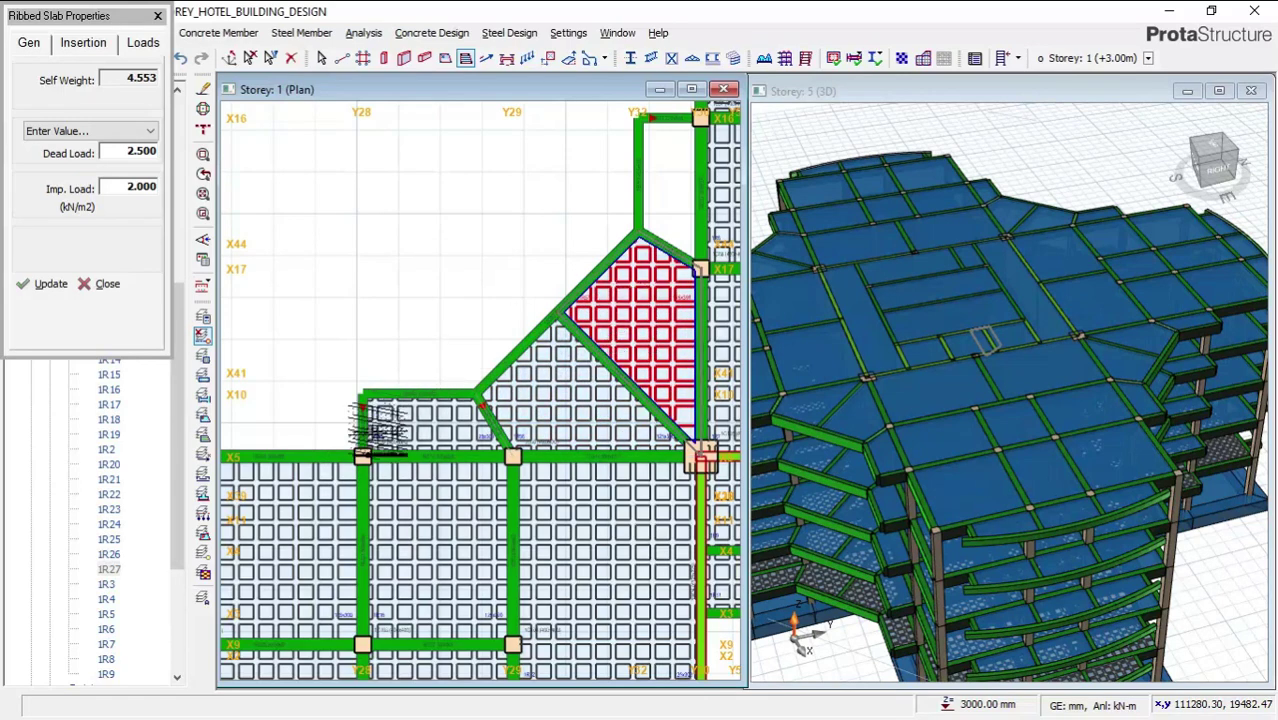
scroll(295, 458, down, 2)
scroll(295, 462, down, 2)
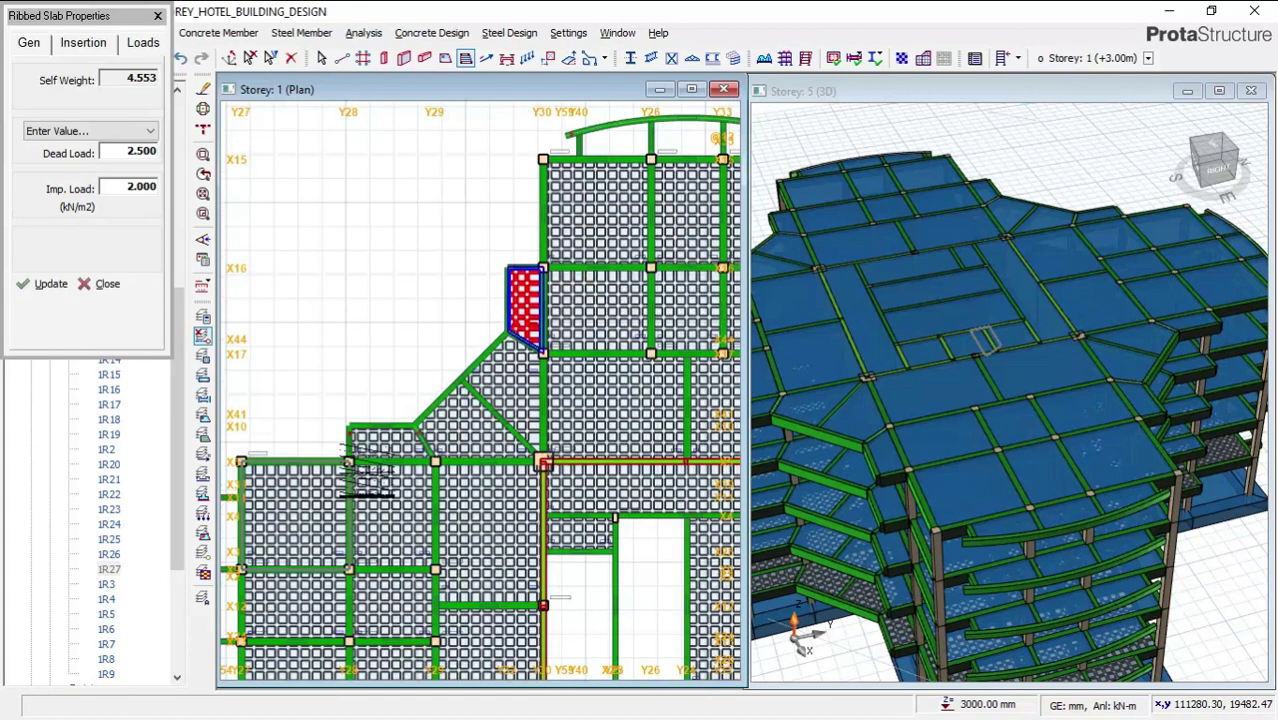
Insert ribbed slabs in the three curved-edge balcony bays outside X15
scroll(565, 368, down, 2)
scroll(625, 238, up, 2)
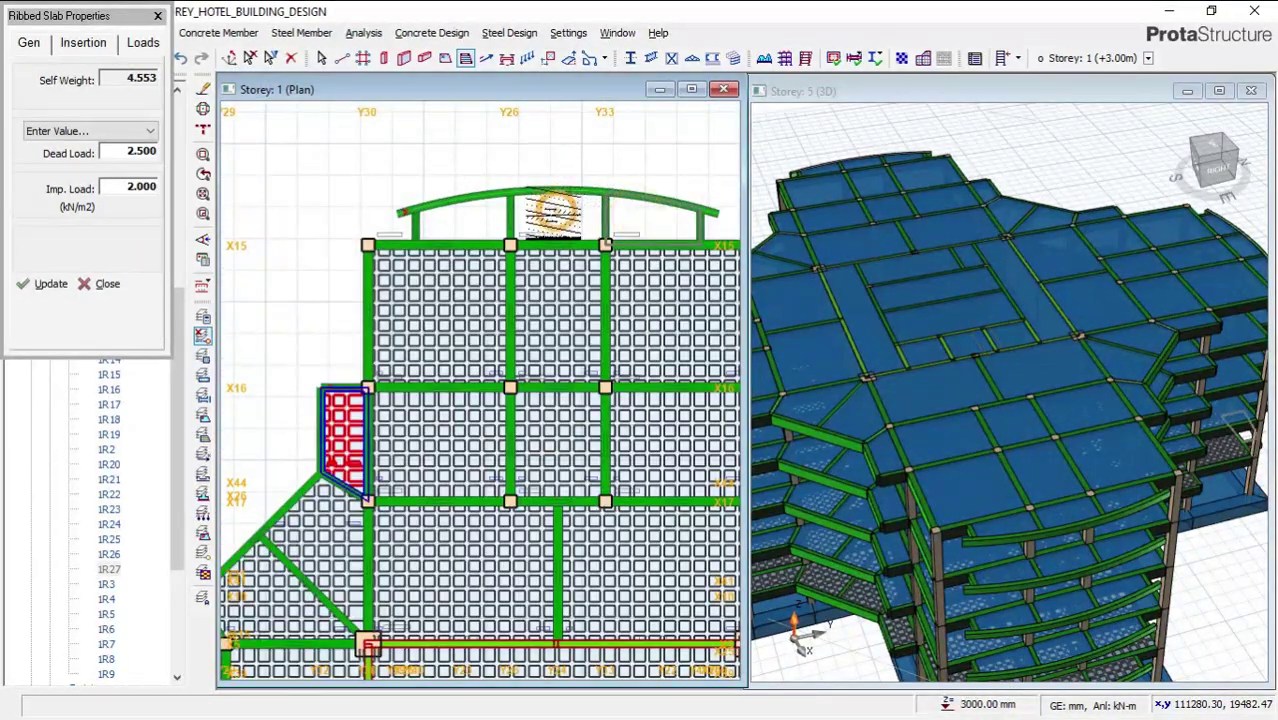
click(607, 240)
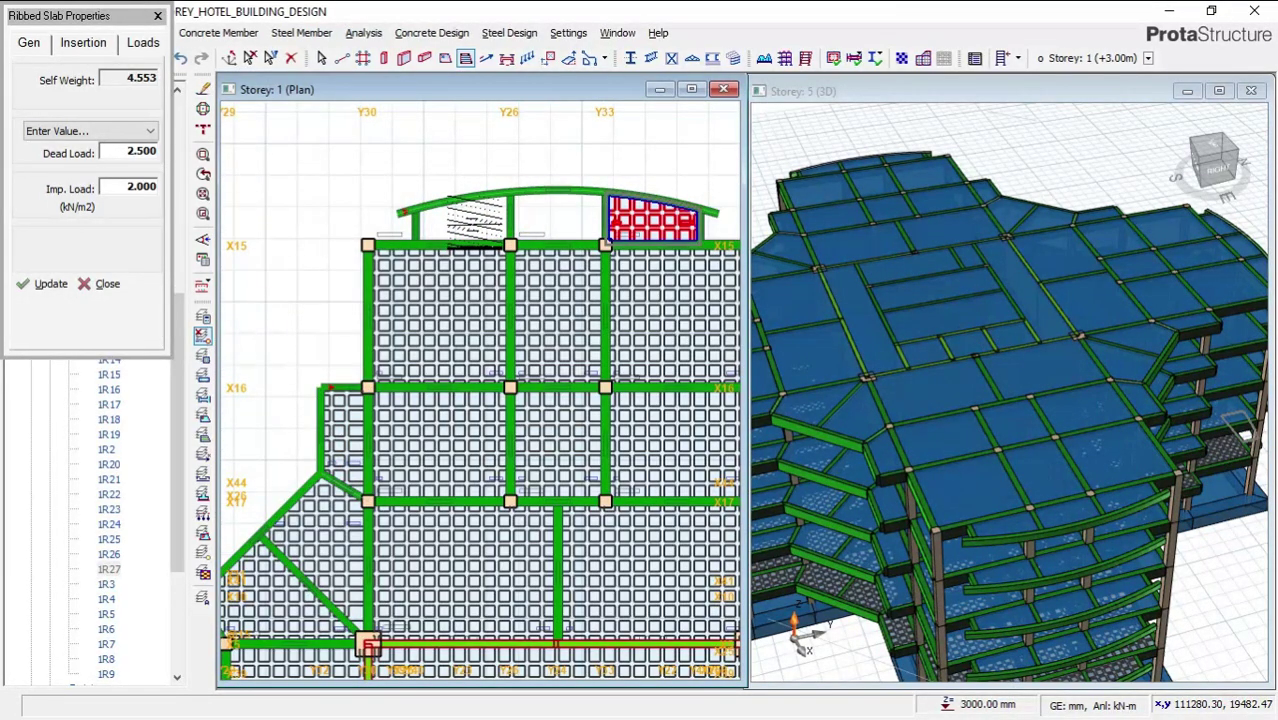
click(511, 244)
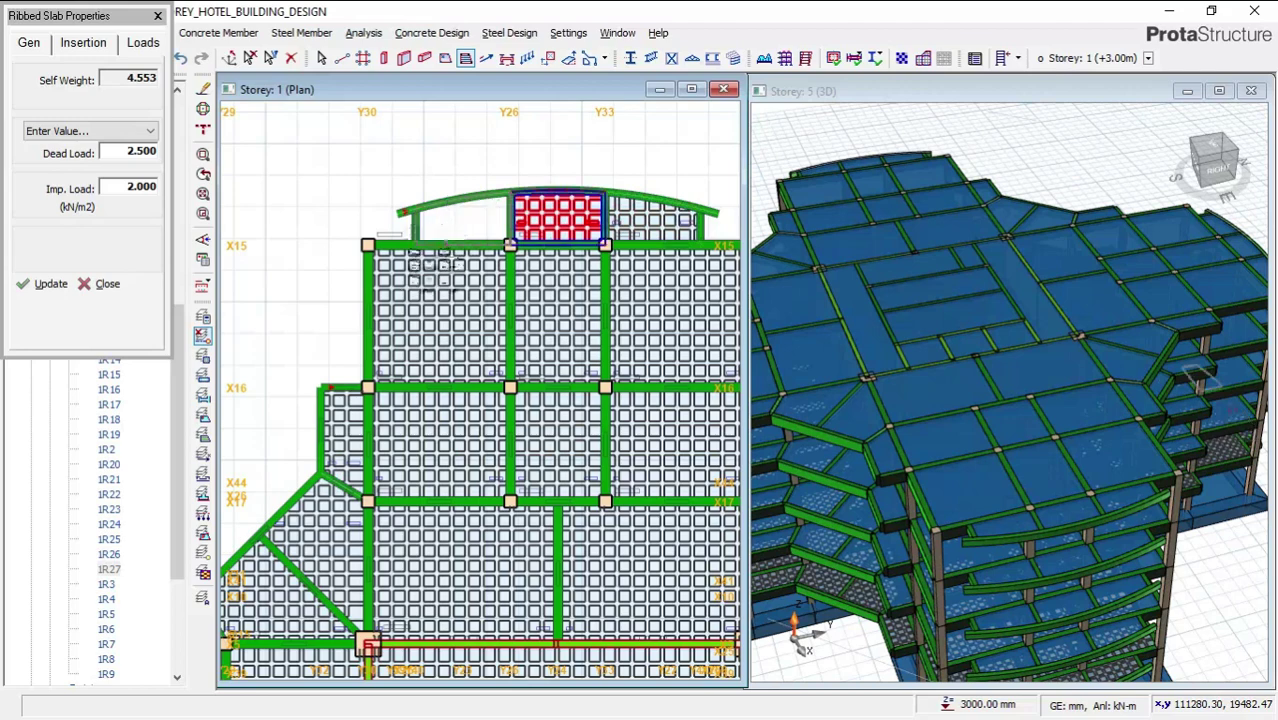
click(440, 212)
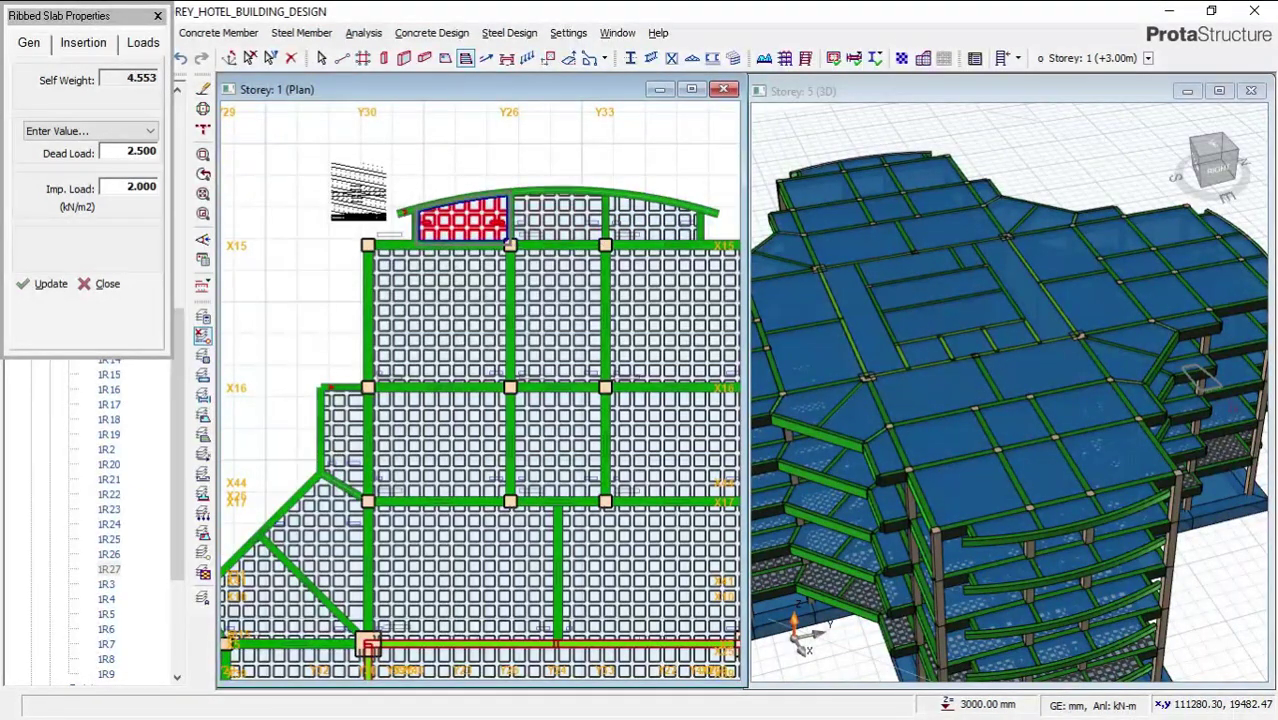
Insert ribbed slabs in the three curved-edge balcony bays outside Y27 and end the slab command
scroll(432, 205, down, 3)
scroll(432, 205, down, 2)
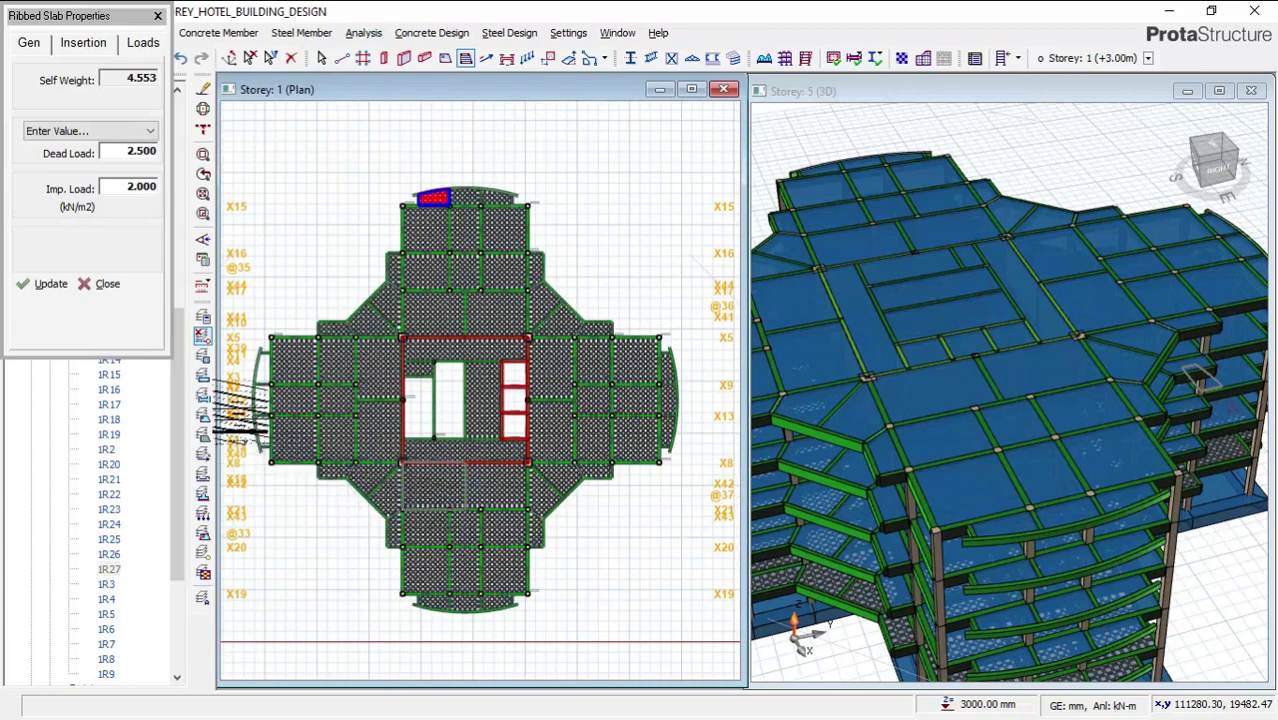
scroll(267, 420, up, 2)
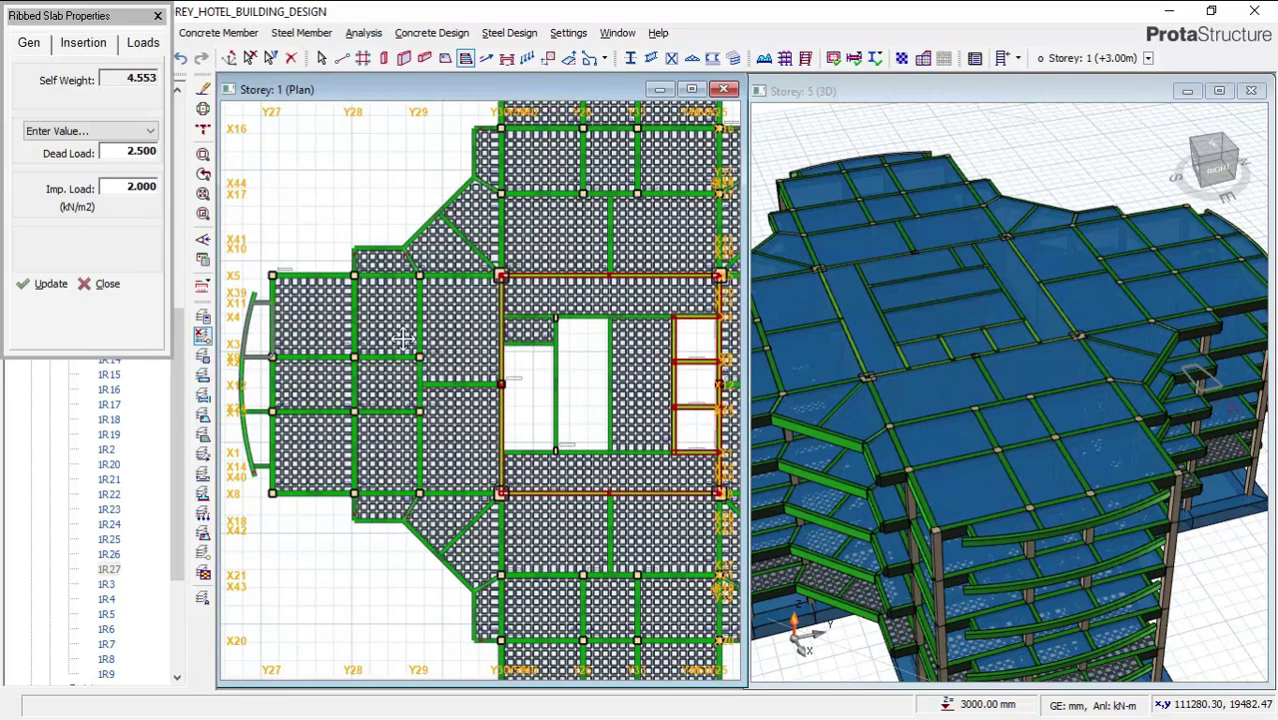
middle_drag(402, 338, 418, 337)
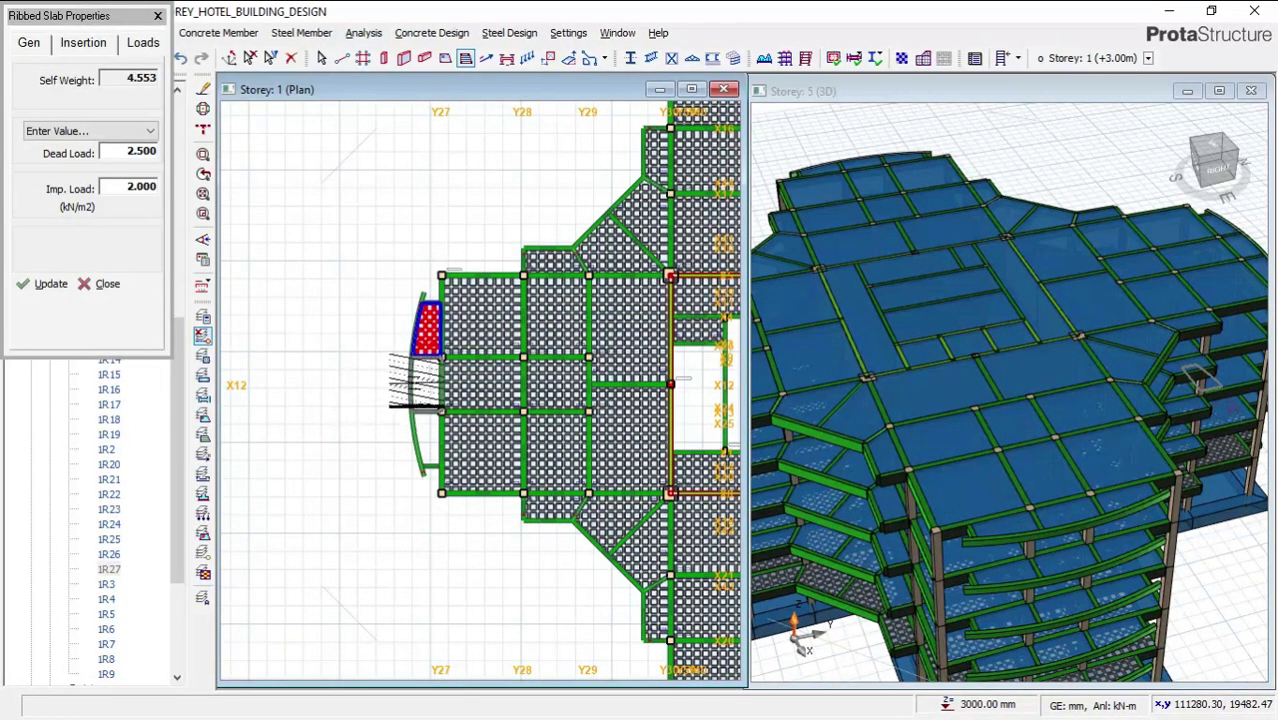
click(420, 383)
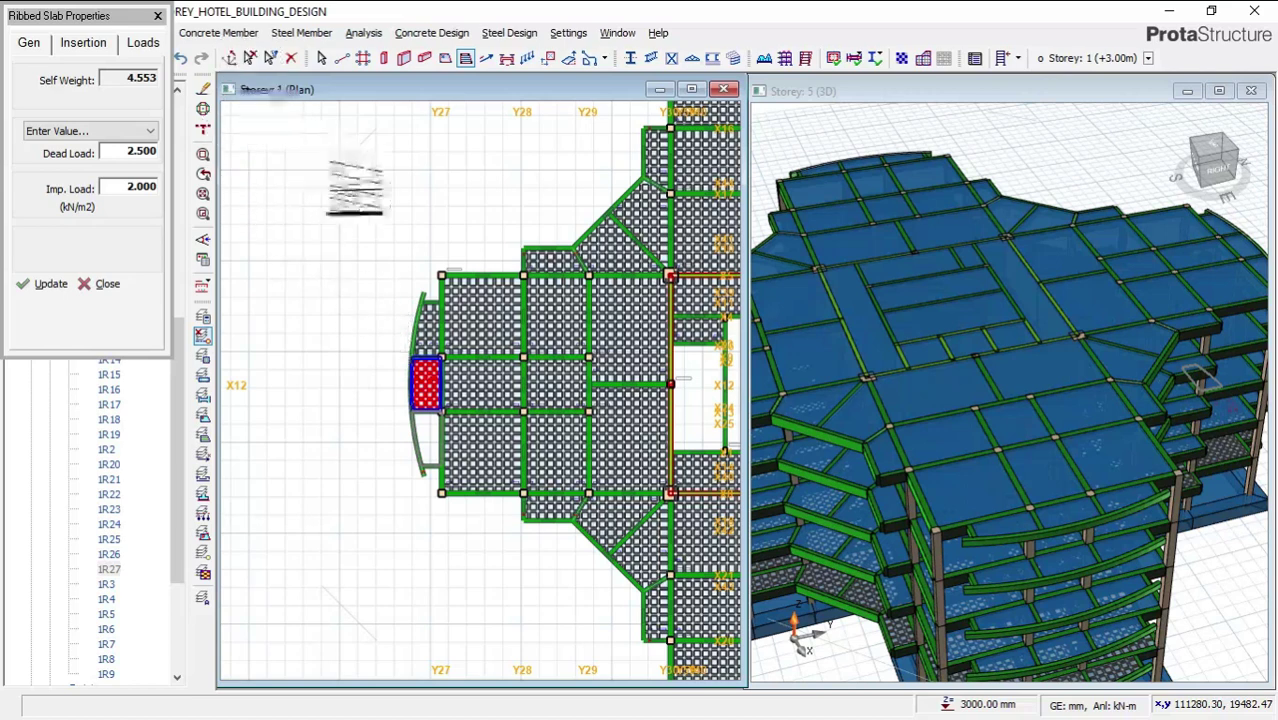
click(427, 438)
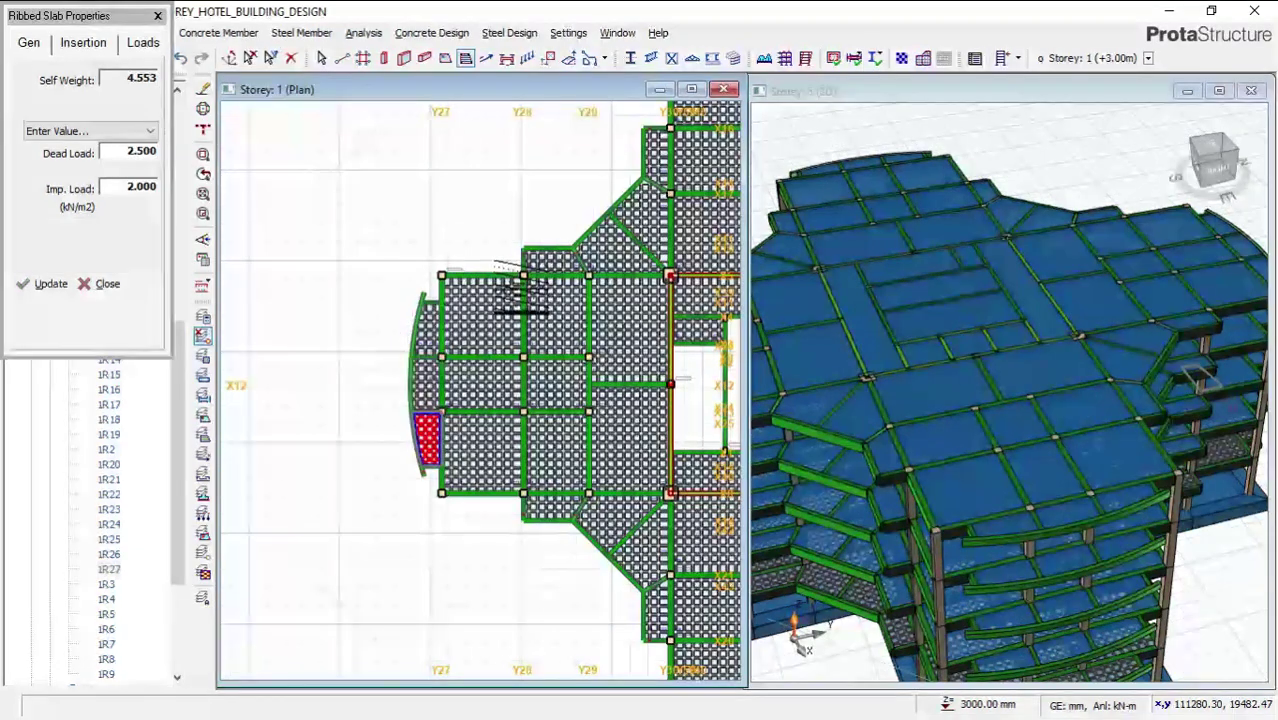
click(251, 58)
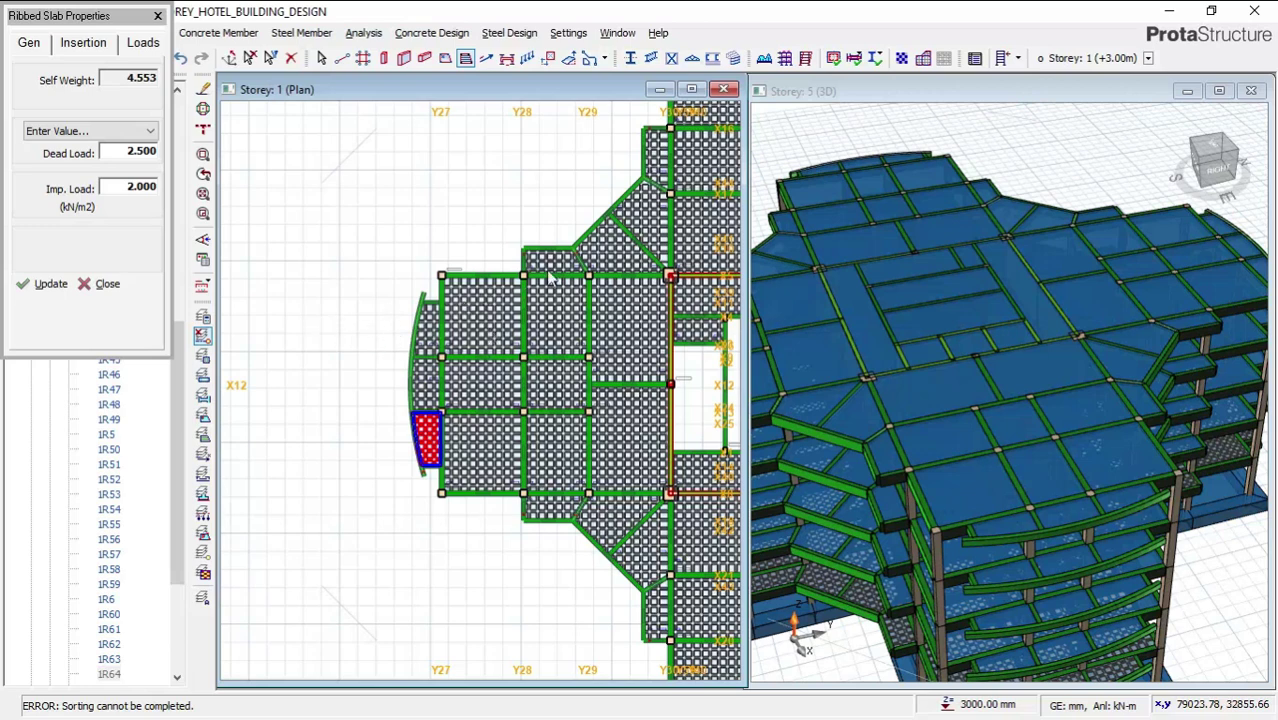
key(Escape)
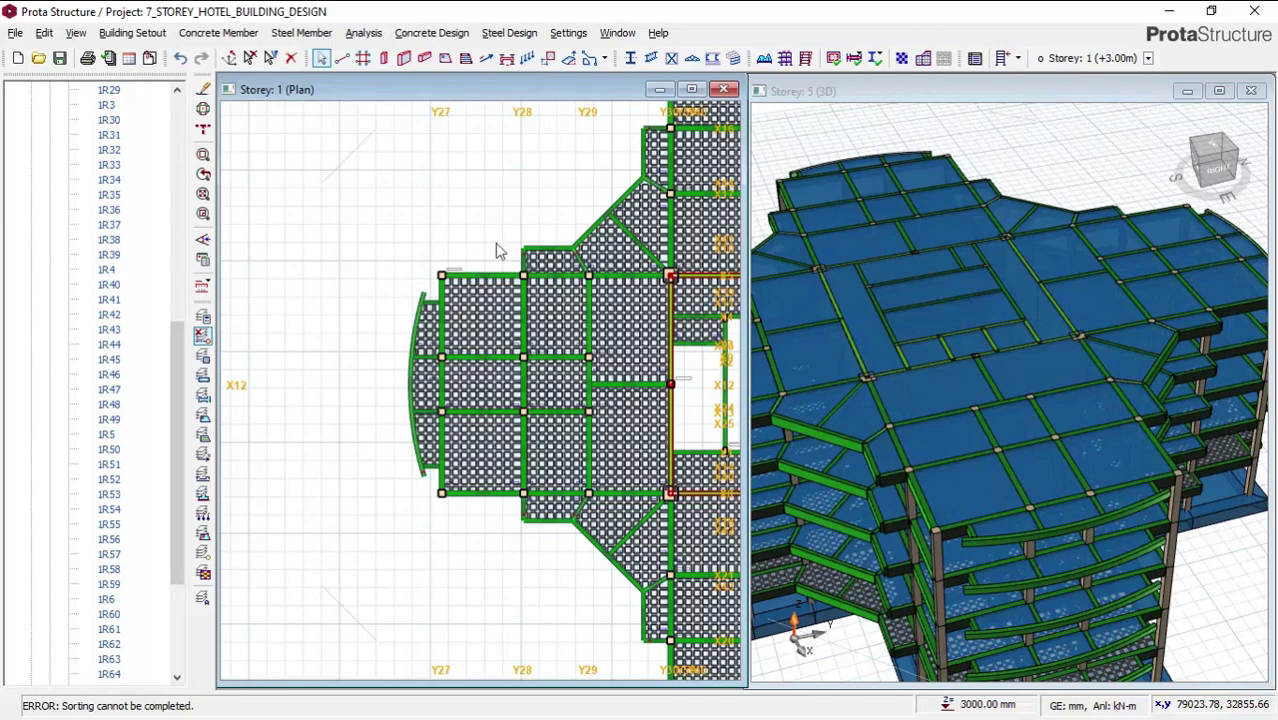
Examine the ribbed slab layout on the Storey 1 plan and on the Storey 5 plan, including the core openings and outer bays
middle_drag(579, 215, 299, 252)
scroll(496, 226, up, 2)
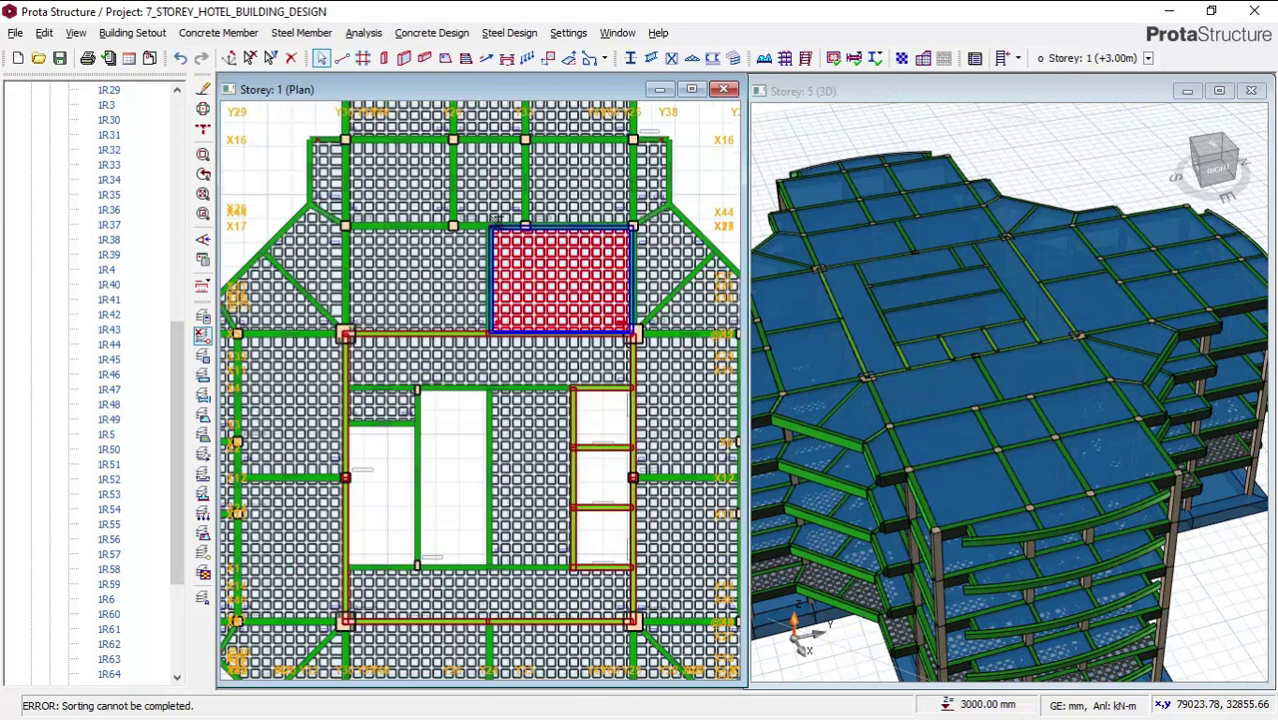
scroll(484, 246, down, 2)
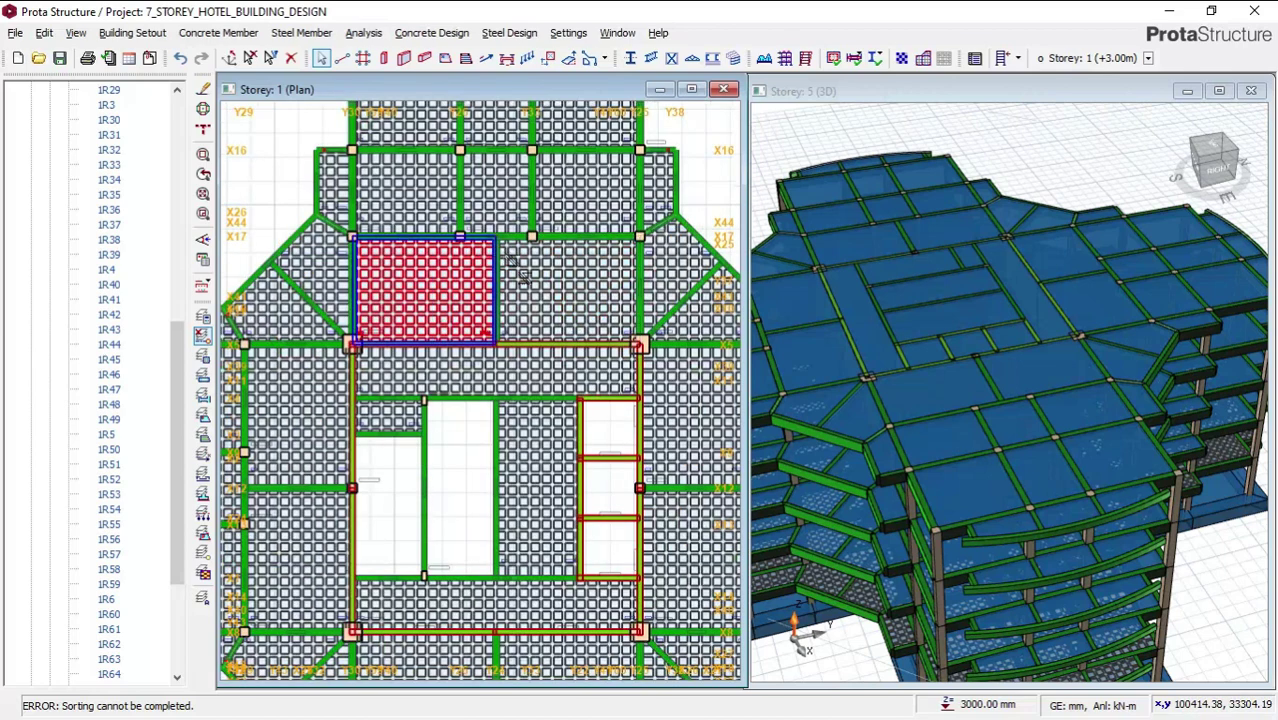
scroll(496, 350, down, 1)
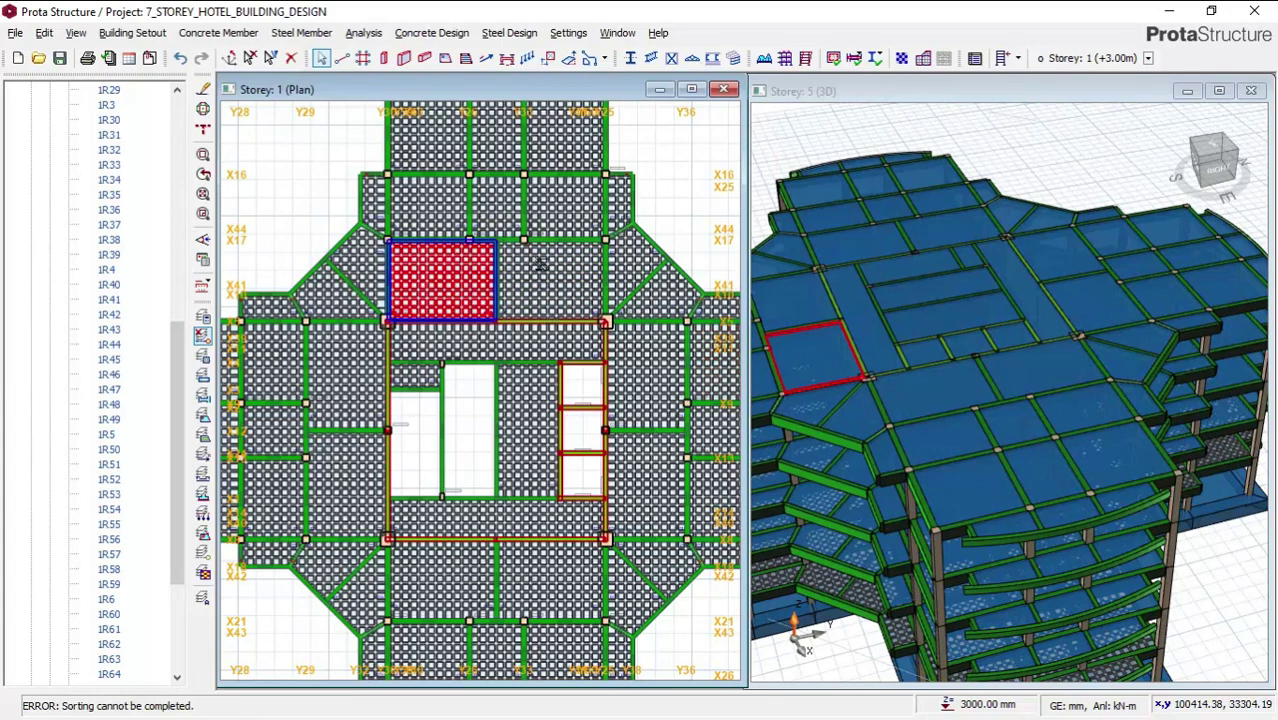
middle_drag(541, 265, 519, 291)
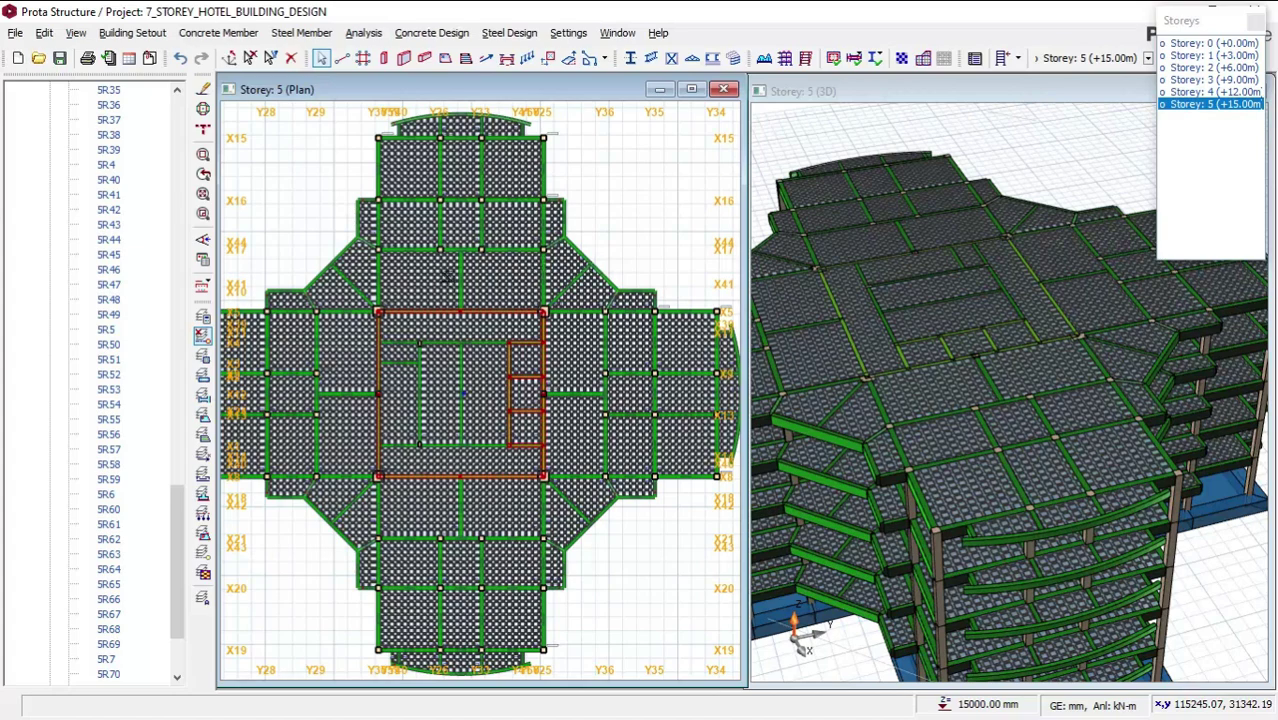
scroll(445, 276, up, 2)
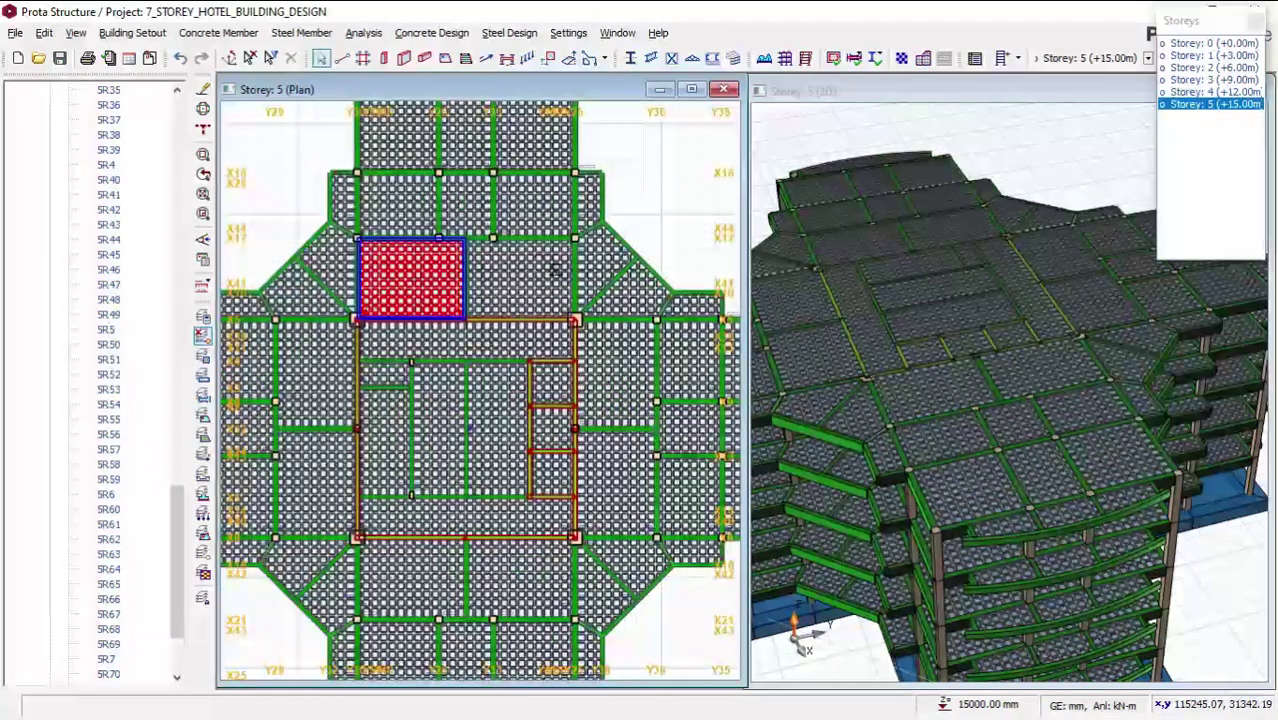
scroll(454, 270, down, 2)
middle_drag(442, 278, 495, 278)
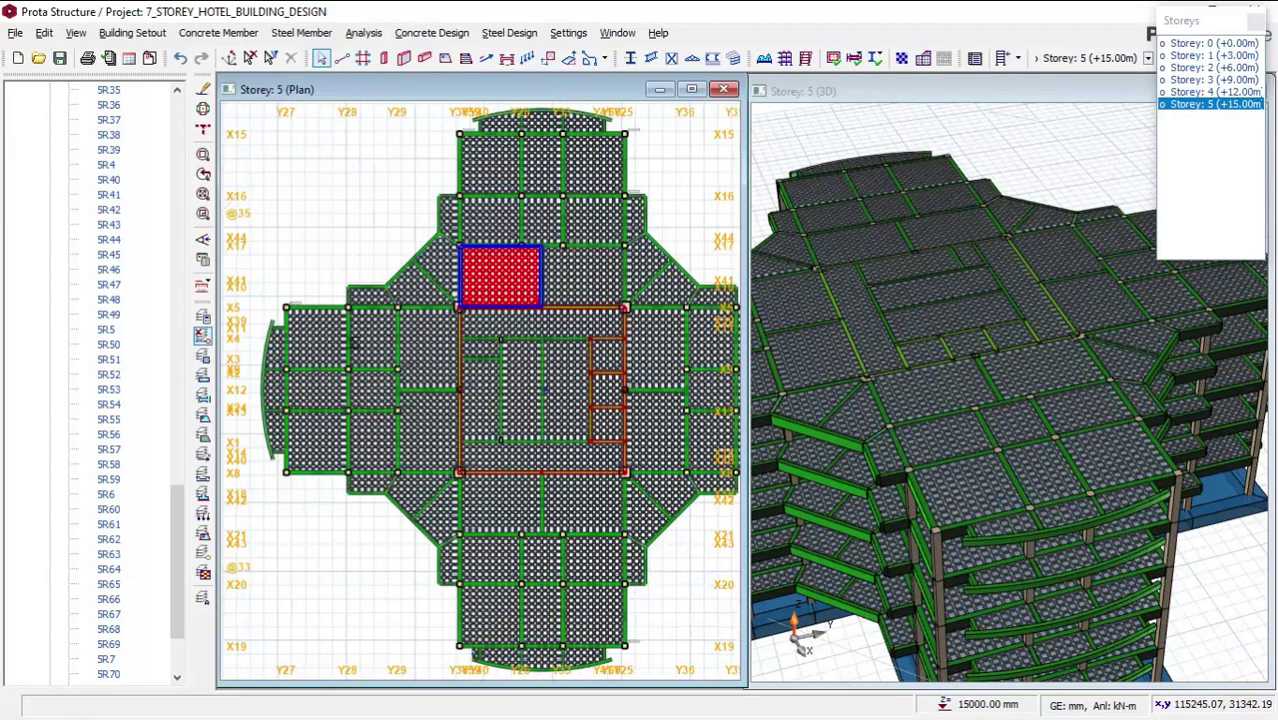
middle_drag(697, 337, 597, 325)
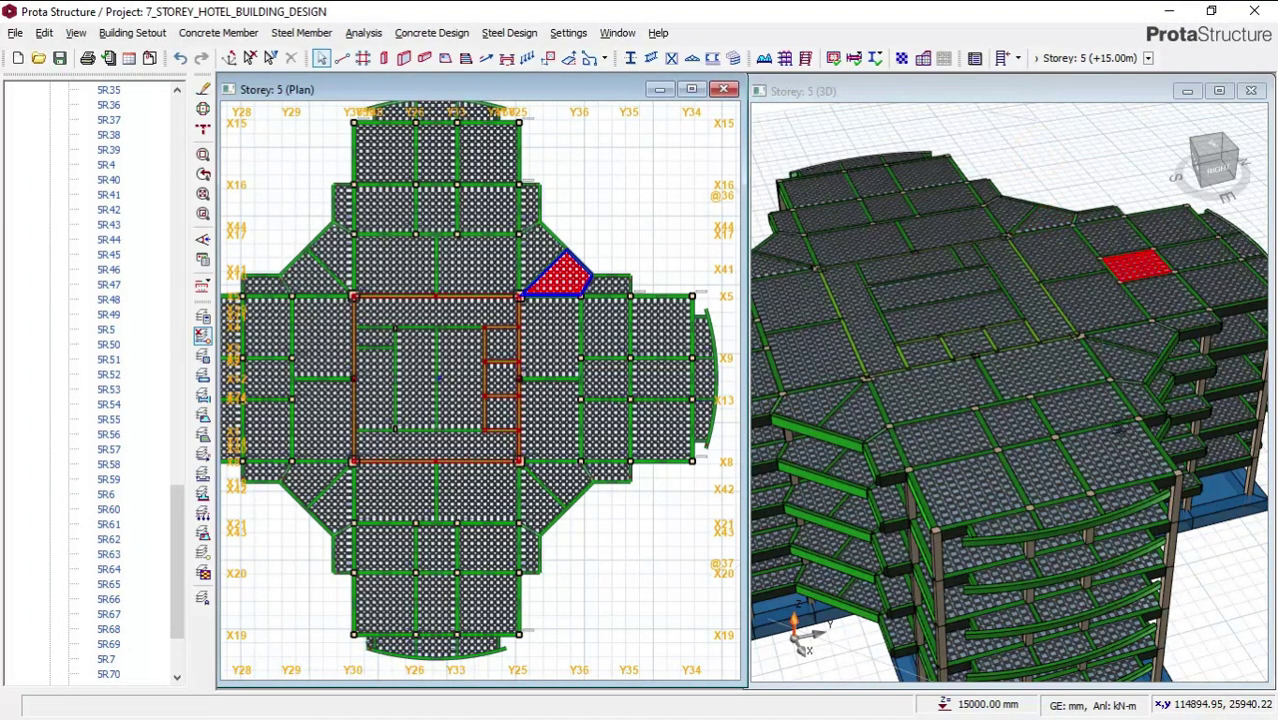
click(1090, 421)
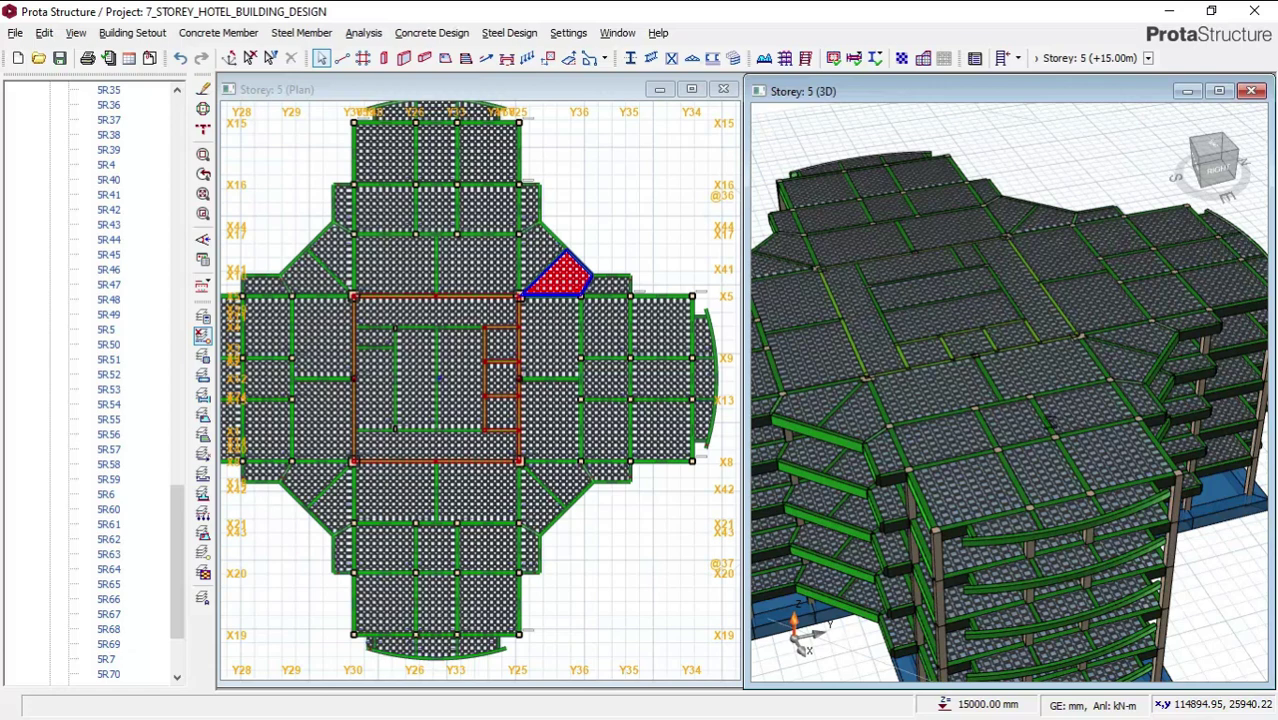